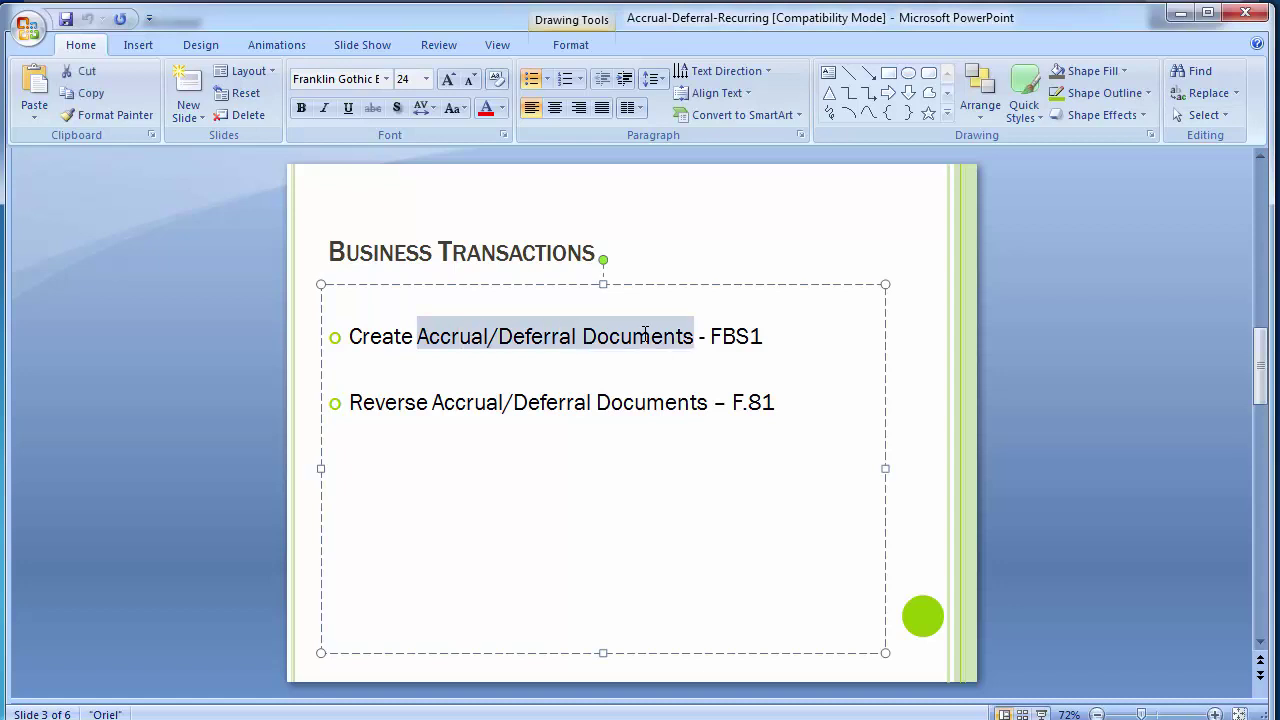
# Deselect the Business Transactions slide text and switch from PowerPoint to SAP Easy Access.
pyautogui.click(213, 323)
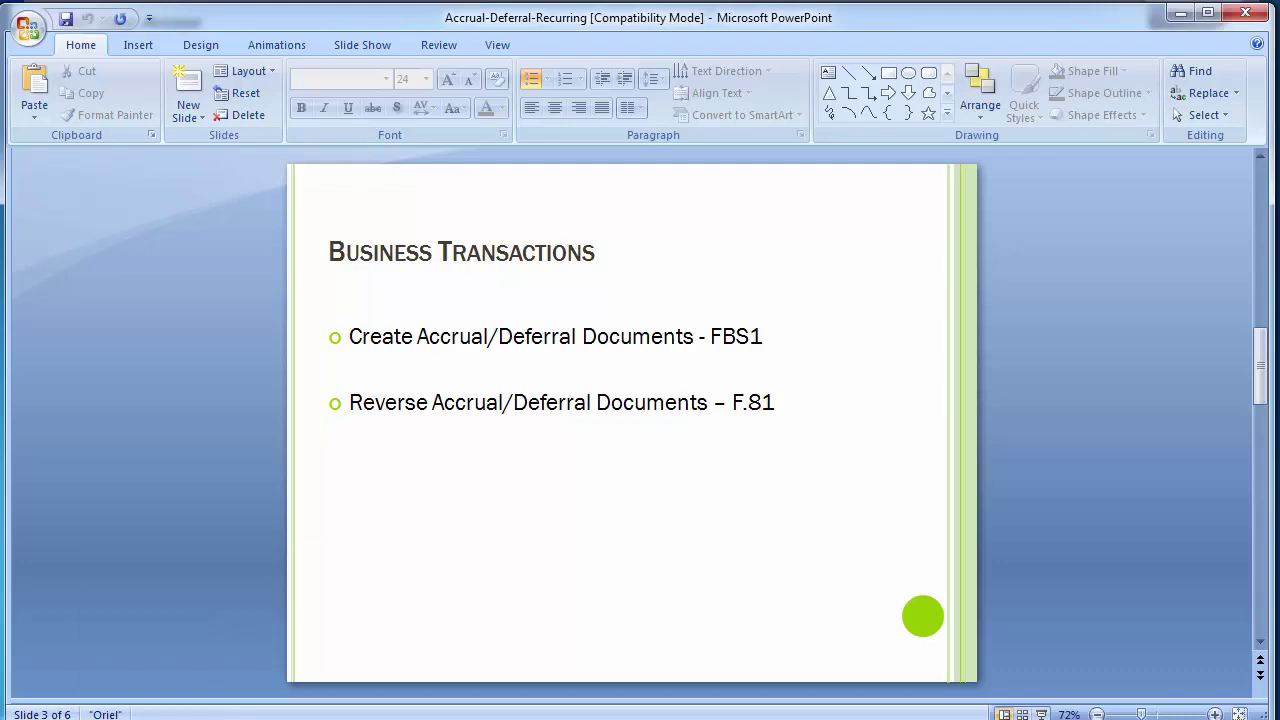
pyautogui.click(391, 680)
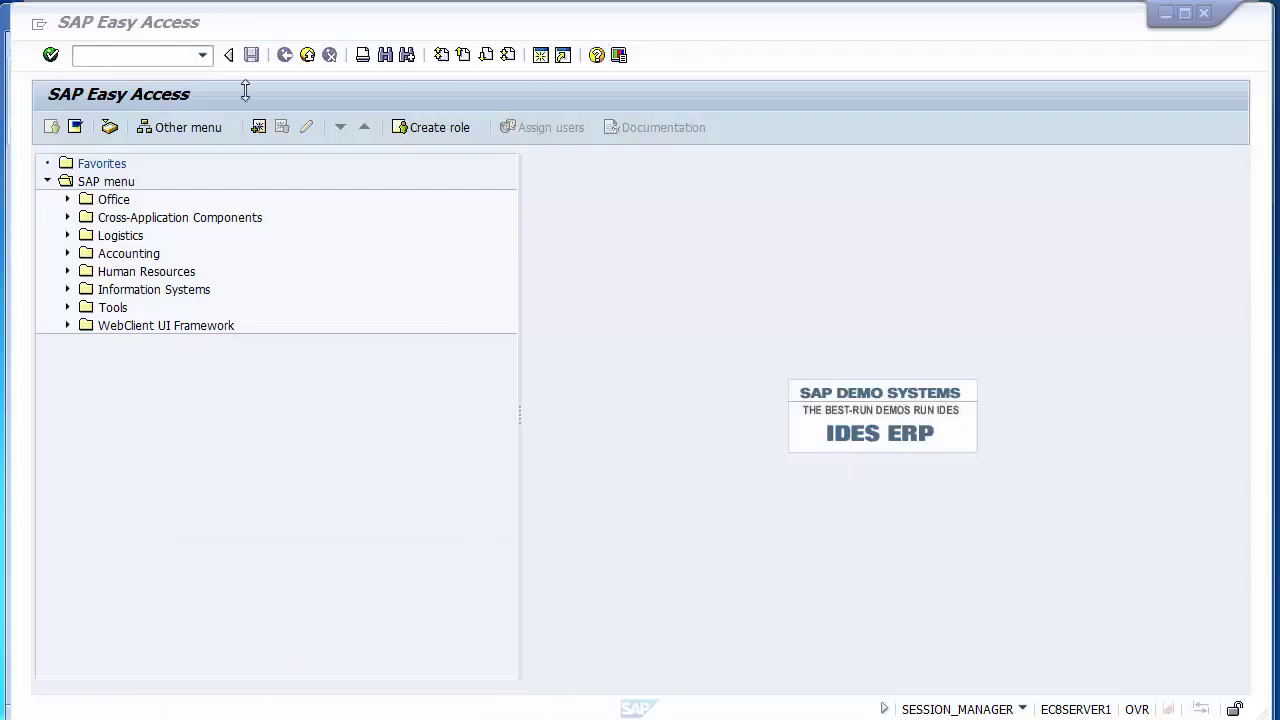
# Start transaction FBS1 to reach the accrual/deferral document header screen.
pyautogui.click(113, 60)
pyautogui.write('f')
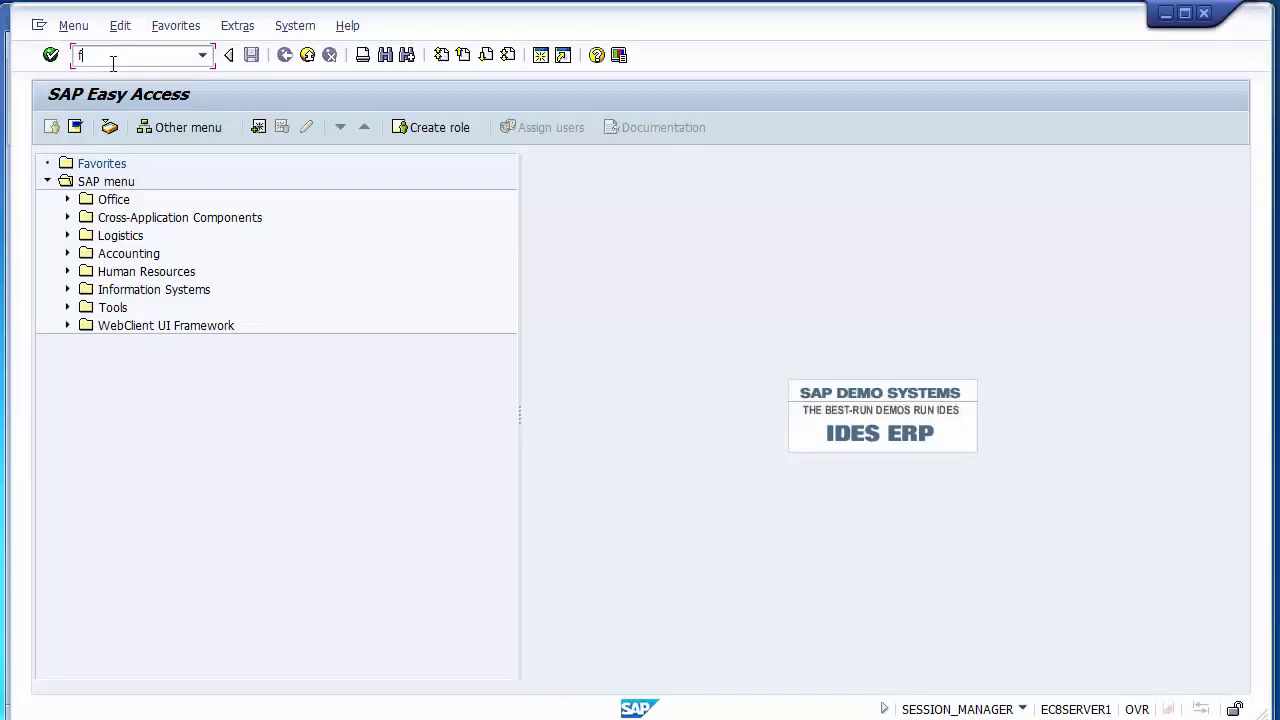
pyautogui.write('bs1')
pyautogui.press('Return')
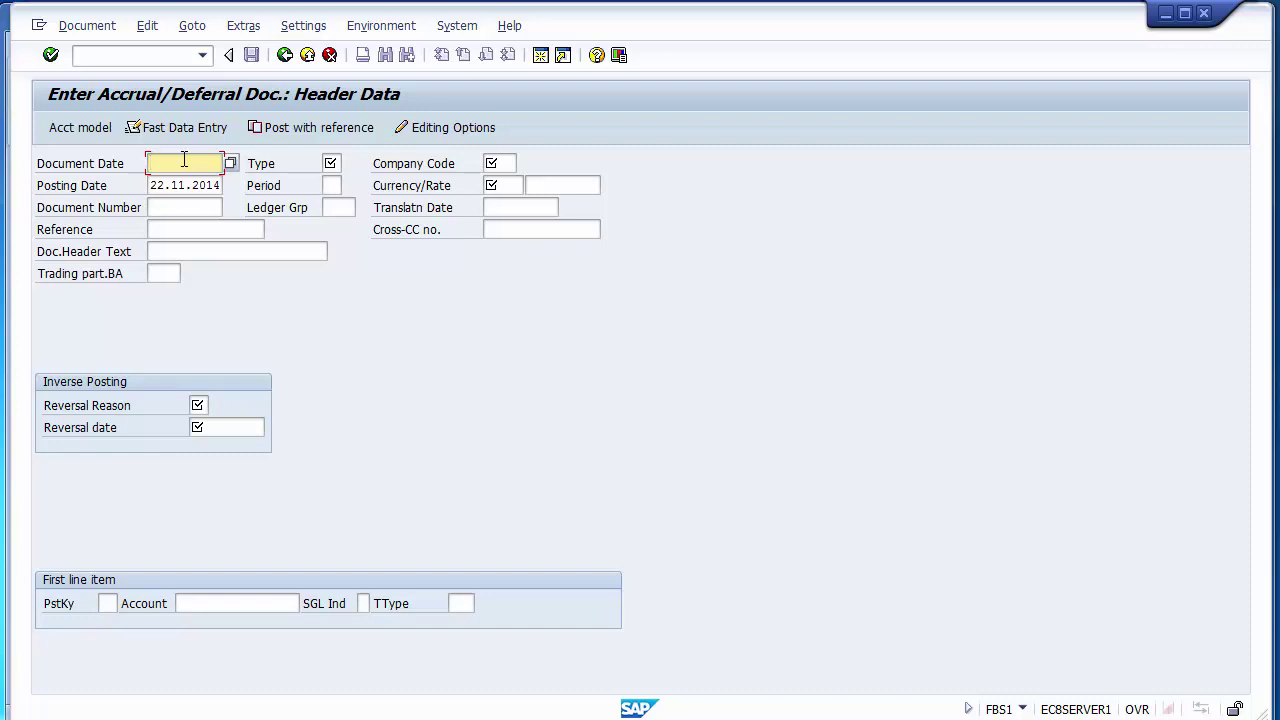
# Enter document date 29102014, document type SA and company code 1200.
pyautogui.write('29102014')
pyautogui.press('Tab')
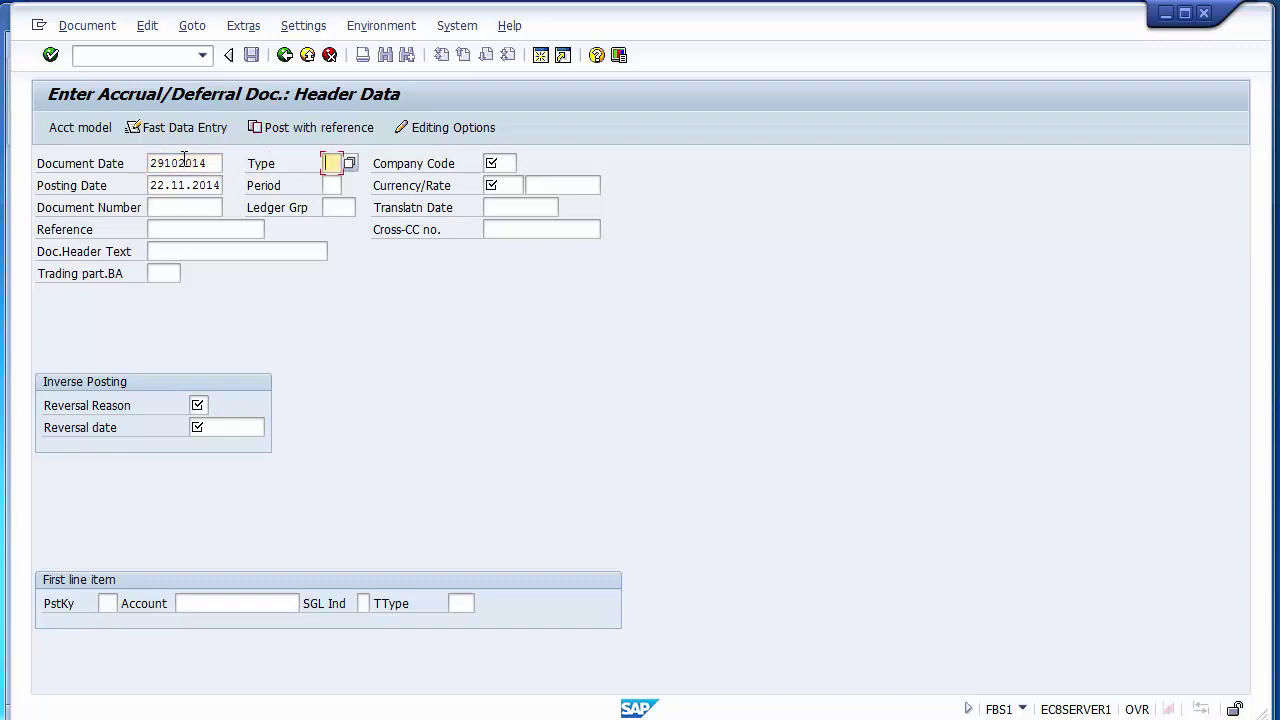
pyautogui.write('SA')
pyautogui.press('Tab')
pyautogui.write('1')
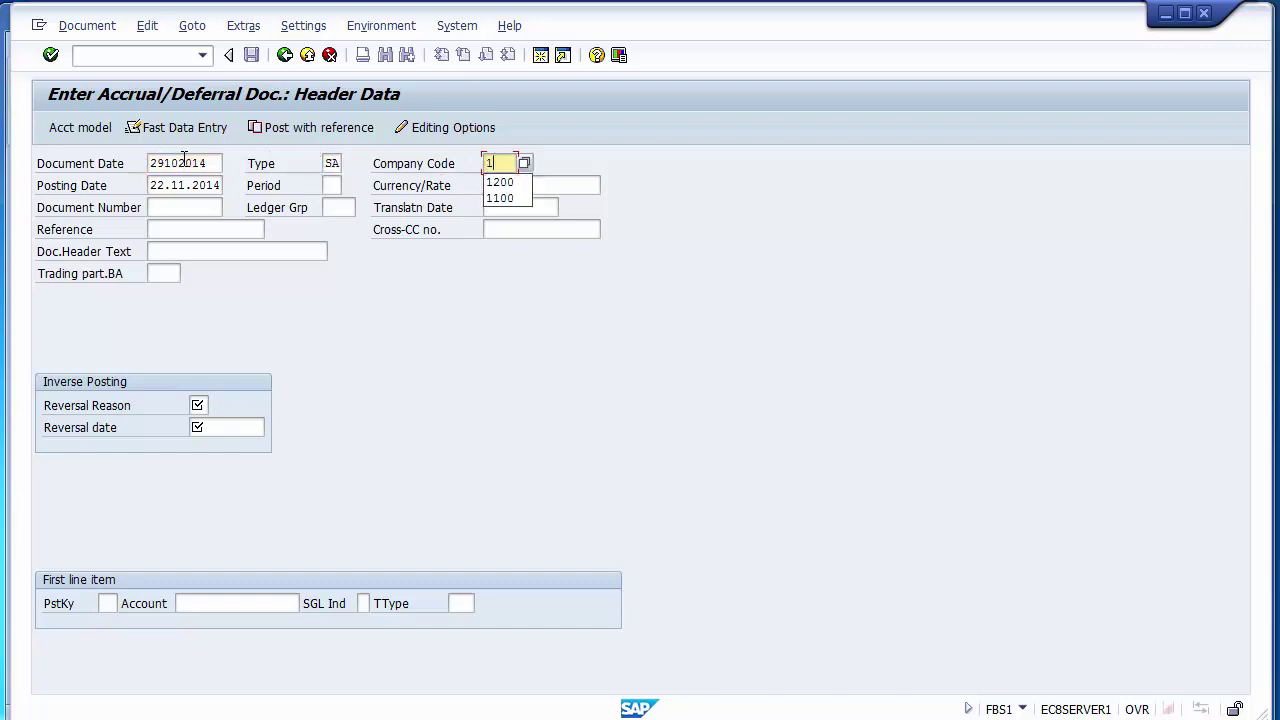
pyautogui.write('200')
pyautogui.press('Tab')
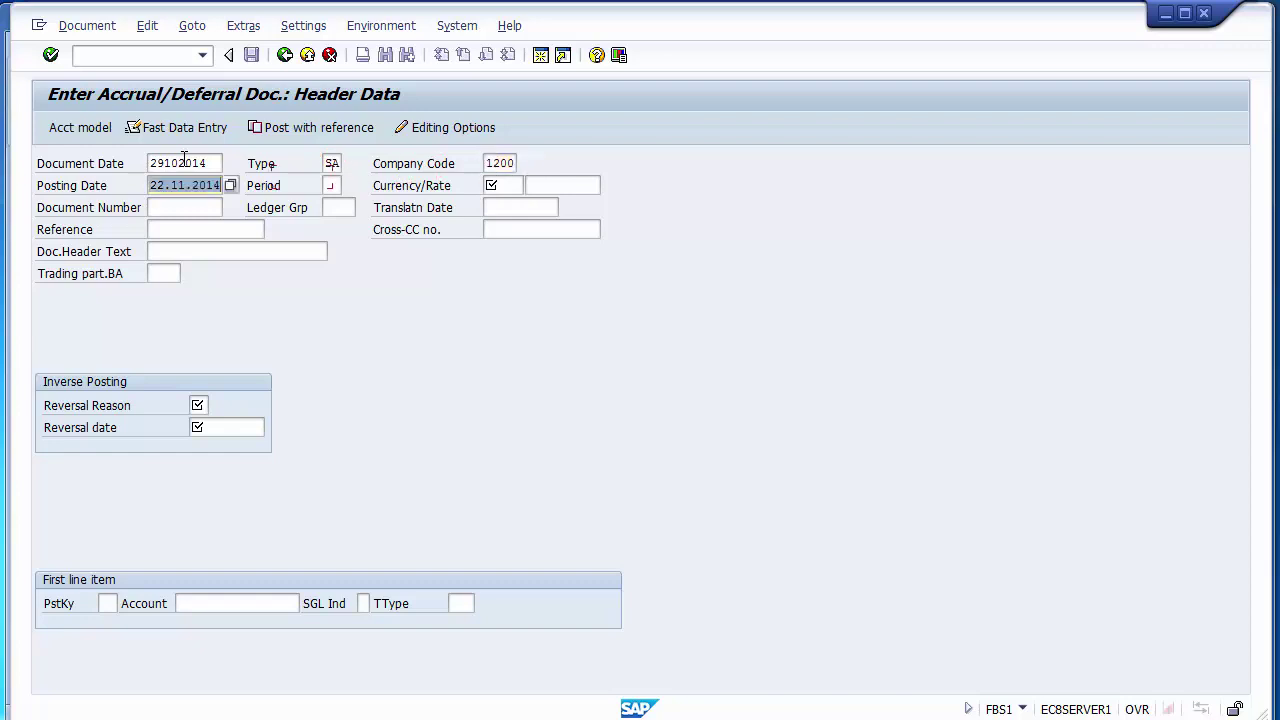
# Enter posting date 29102014 and currency USD, then list the possible reversal reasons.
pyautogui.write('291020')
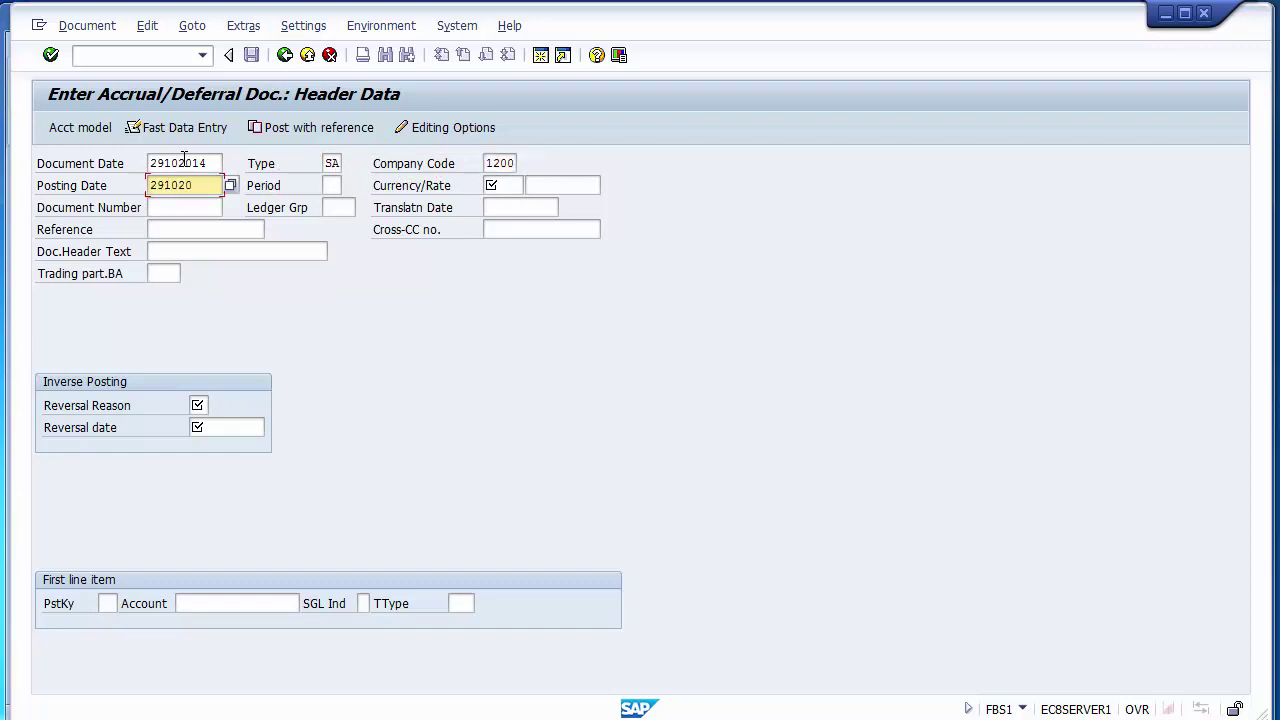
pyautogui.write('14')
pyautogui.press('Tab')
pyautogui.press('Tab')
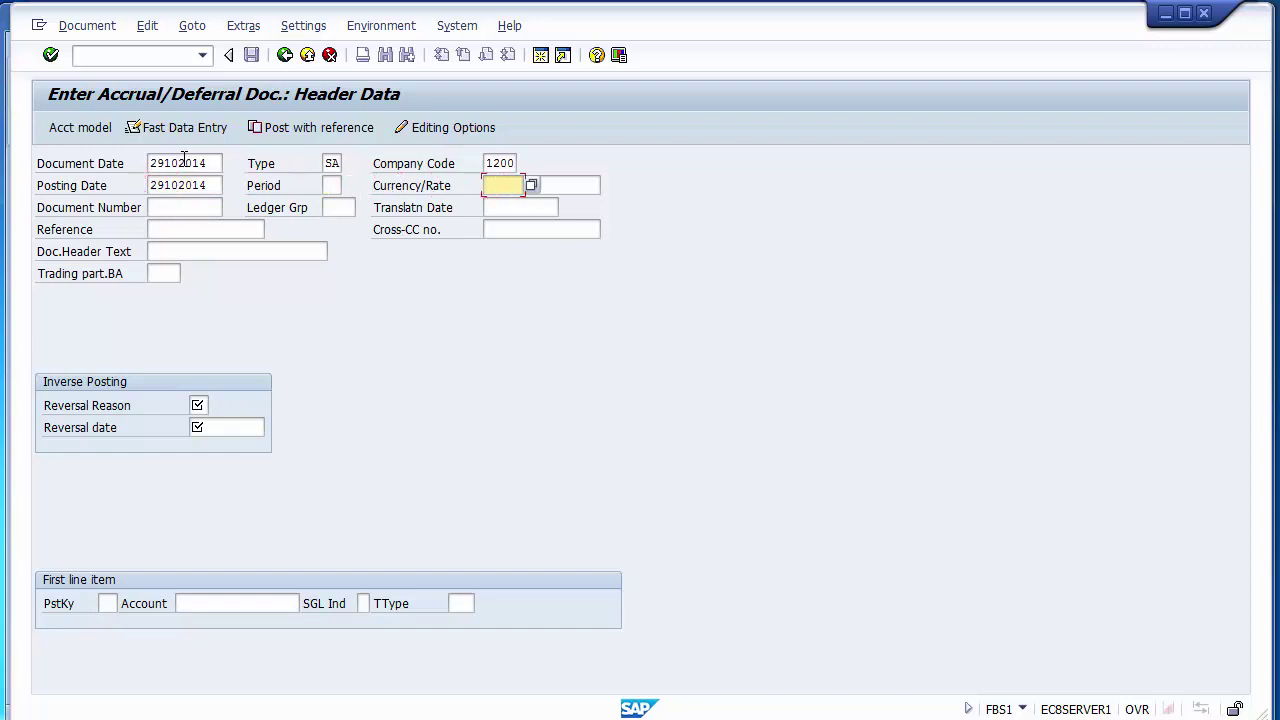
pyautogui.write('USD')
pyautogui.press('Tab')
pyautogui.press('Tab')
pyautogui.press('Tab')
pyautogui.press('Tab')
pyautogui.press('Tab')
pyautogui.press('Tab')
pyautogui.press('Tab')
pyautogui.press('Tab')
pyautogui.press('Tab')
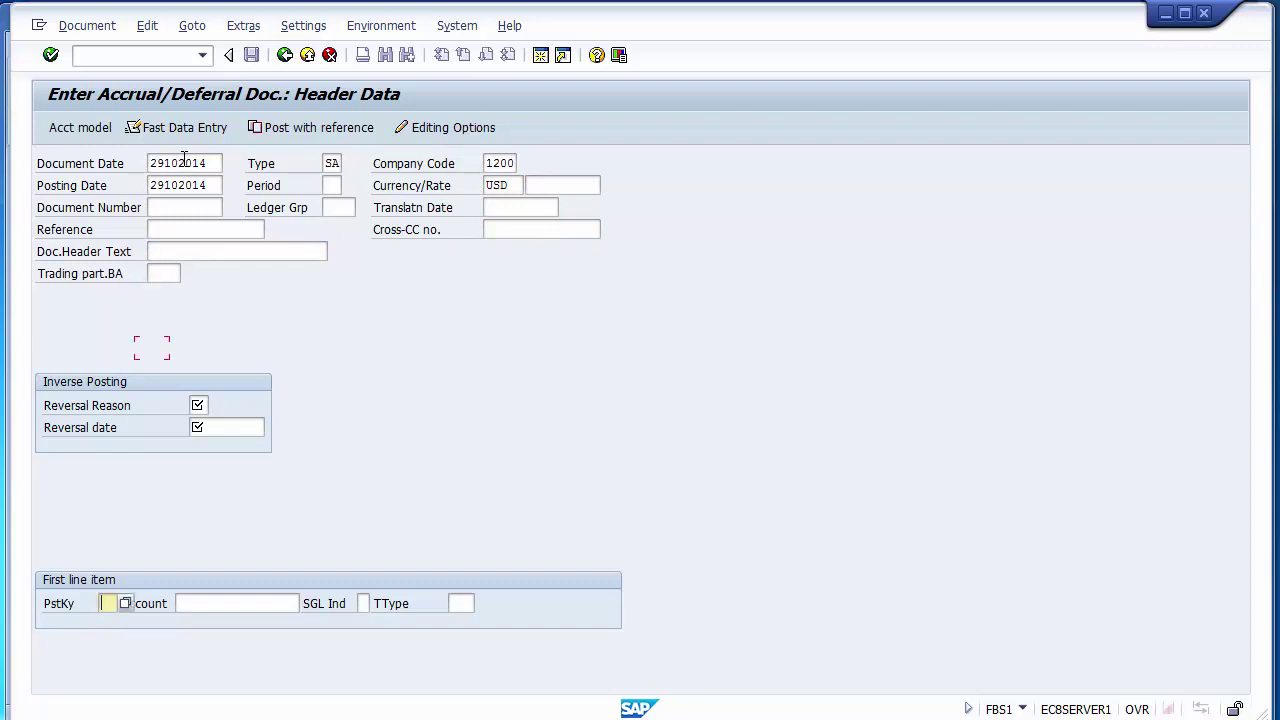
pyautogui.click(197, 404)
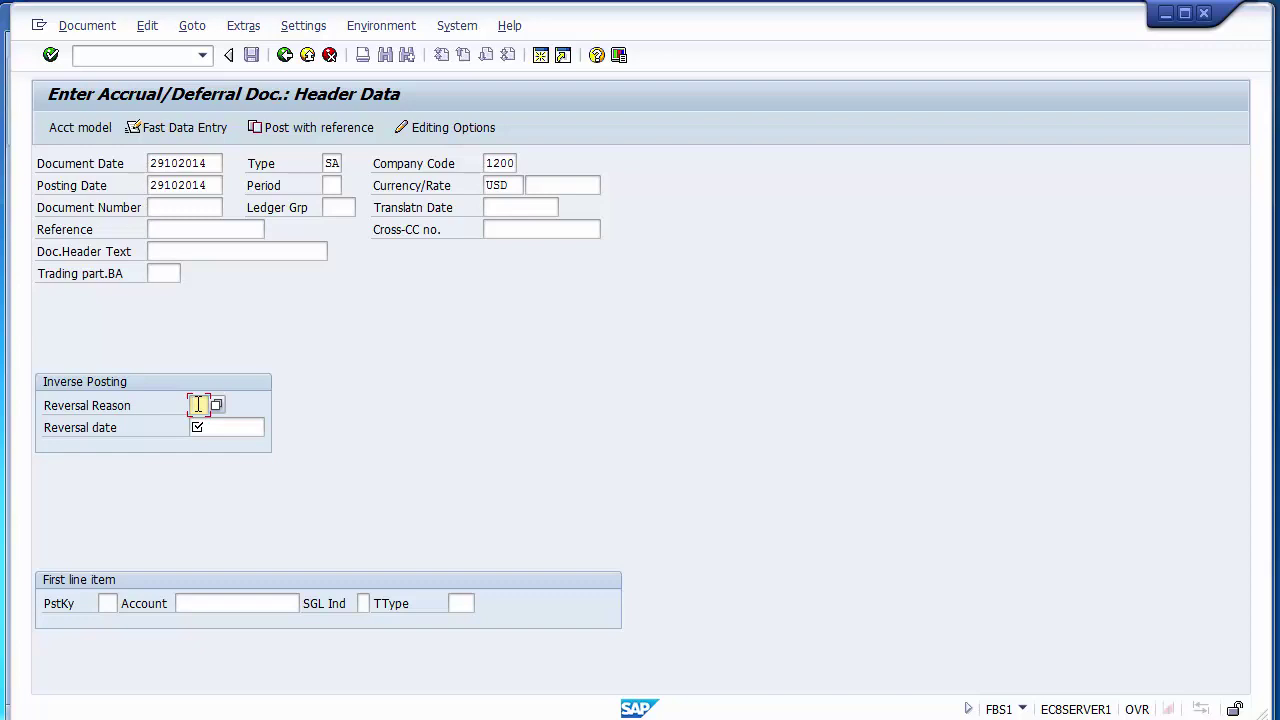
pyautogui.press('F4')
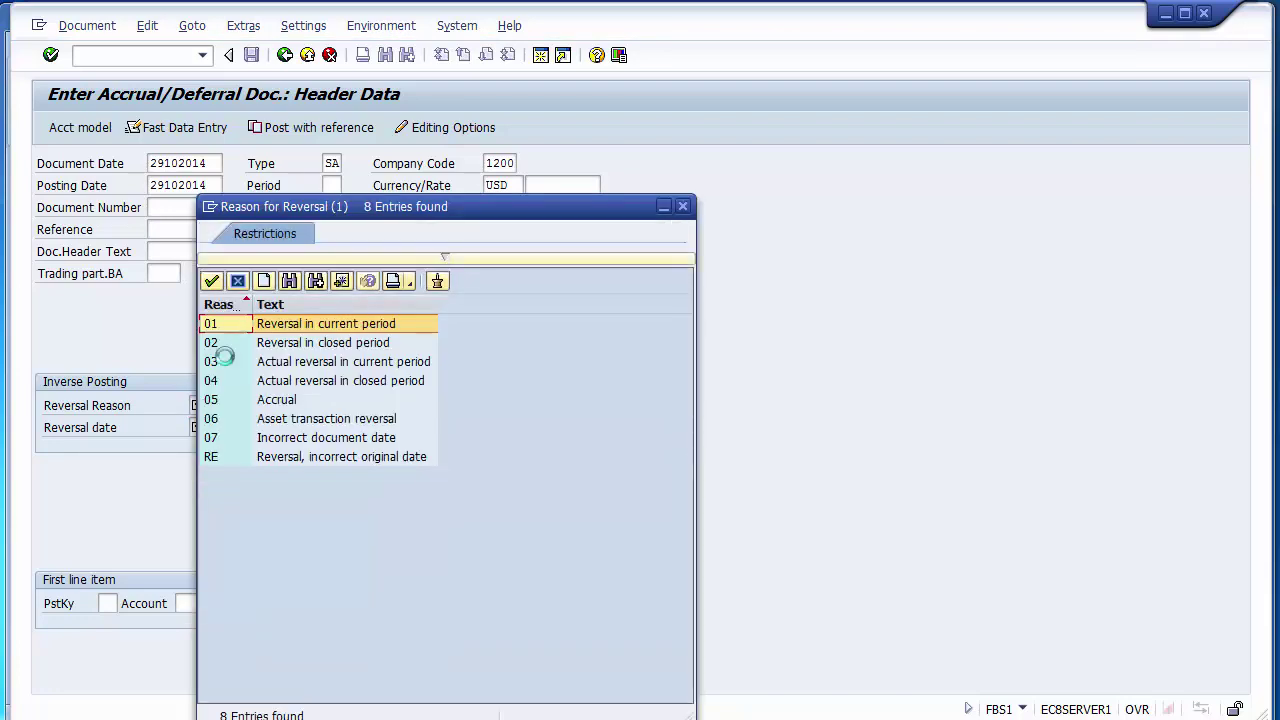
# Choose reversal reason 01 and set the reversal date to 03112014.
pyautogui.doubleClick(313, 330)
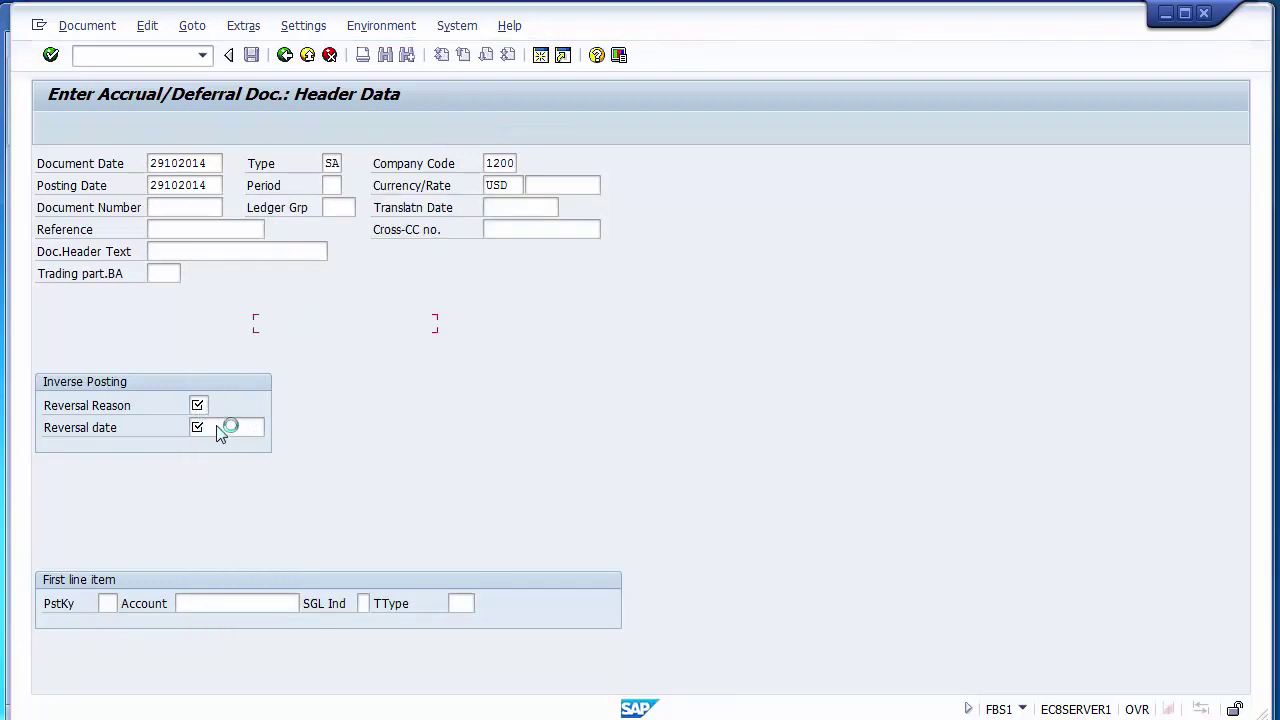
pyautogui.click(221, 430)
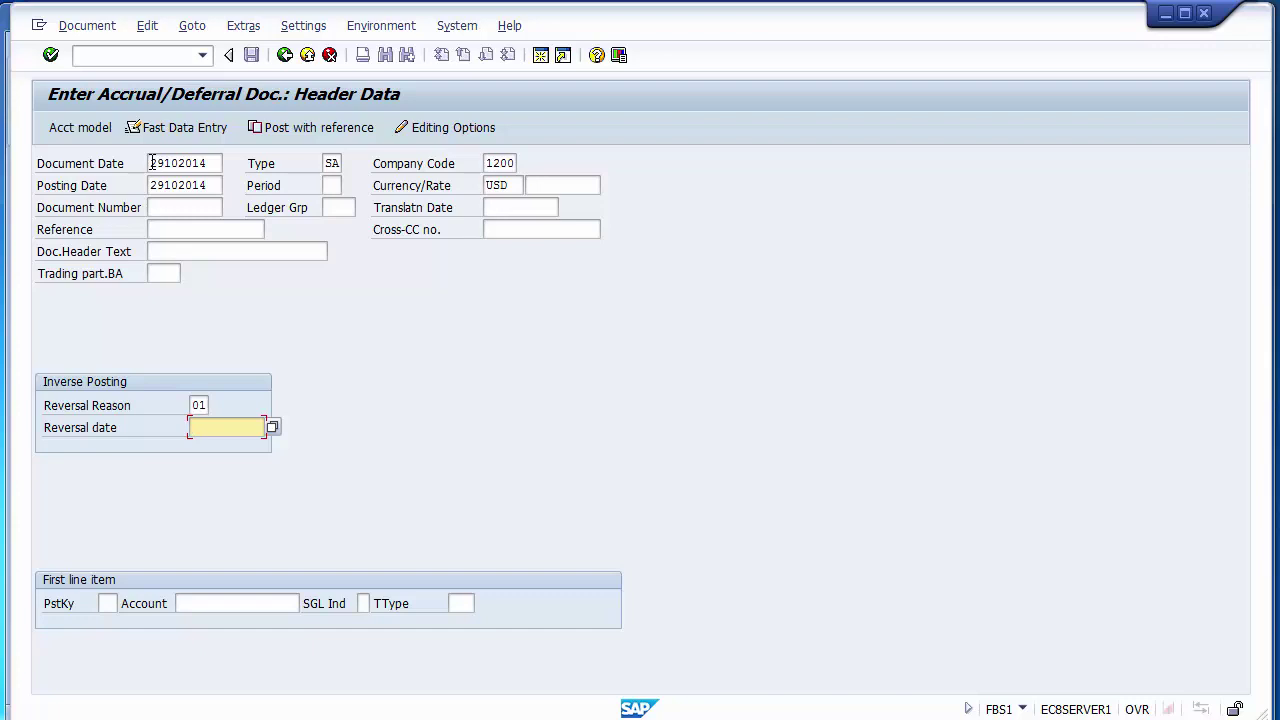
pyautogui.moveTo(152, 163); pyautogui.dragTo(178, 163)
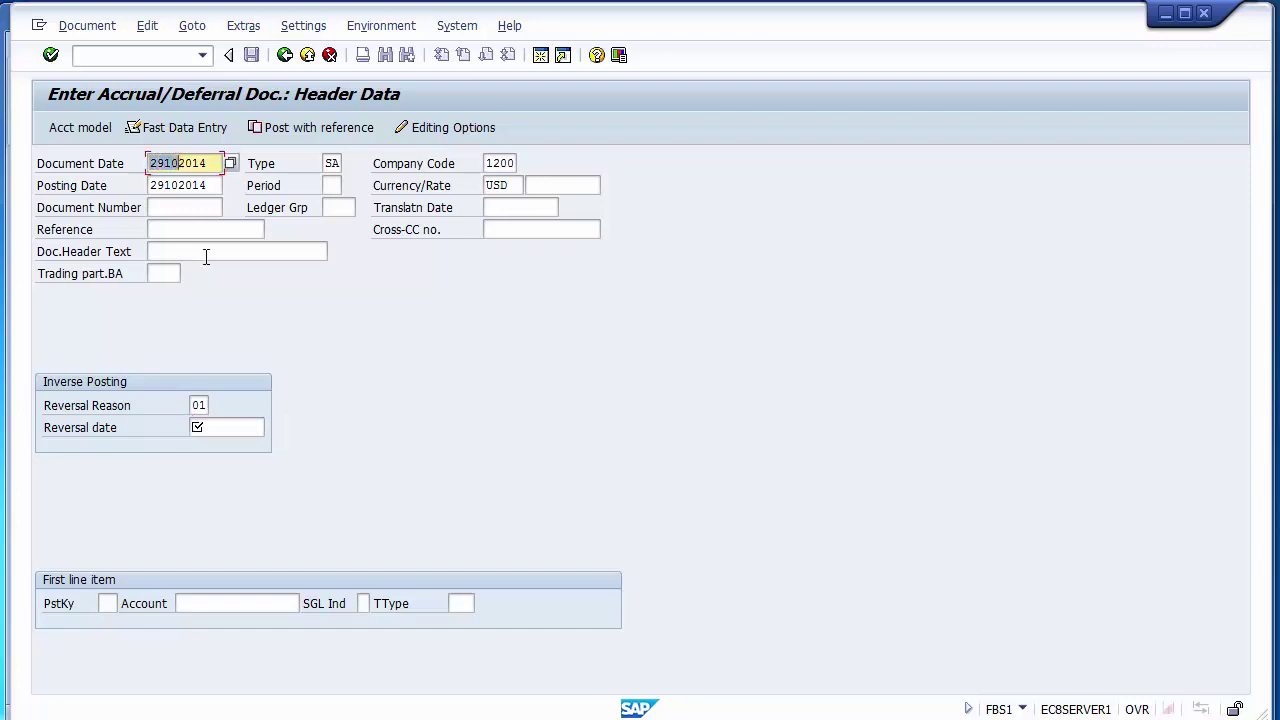
pyautogui.click(215, 427)
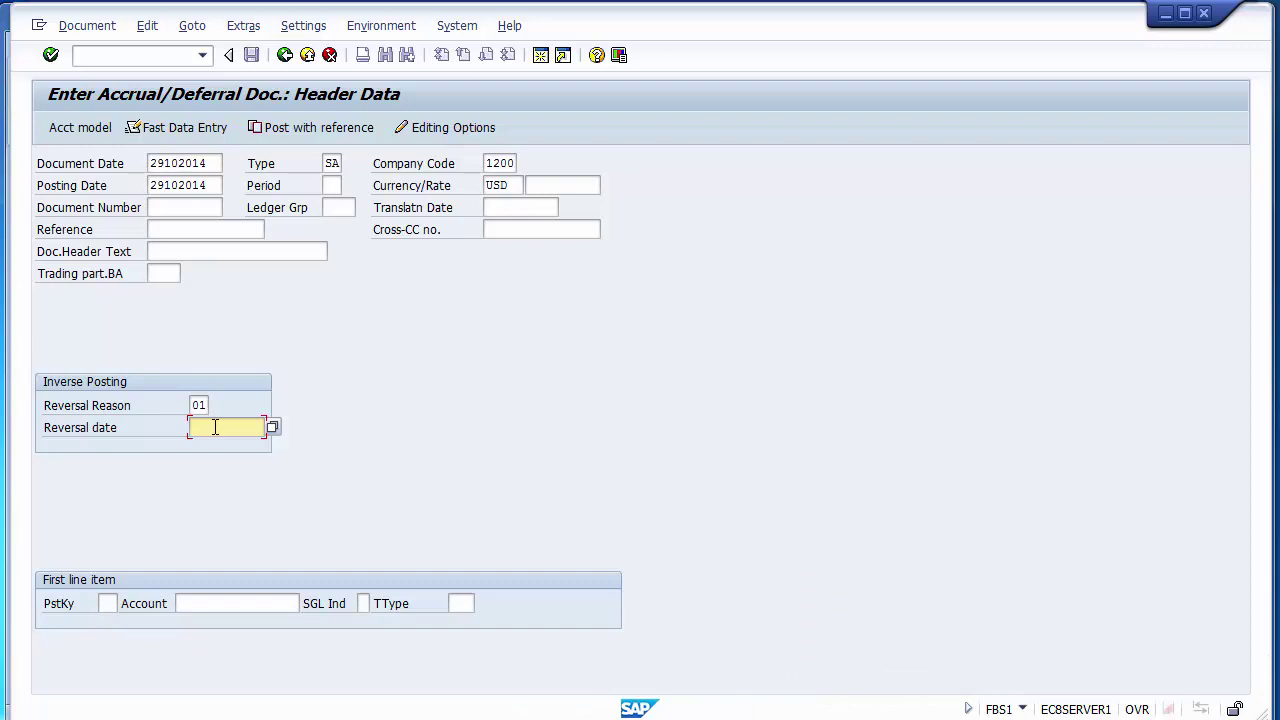
pyautogui.write('03112014')
# Give the first line item posting key 40 and call up the account search.
pyautogui.click(105, 604)
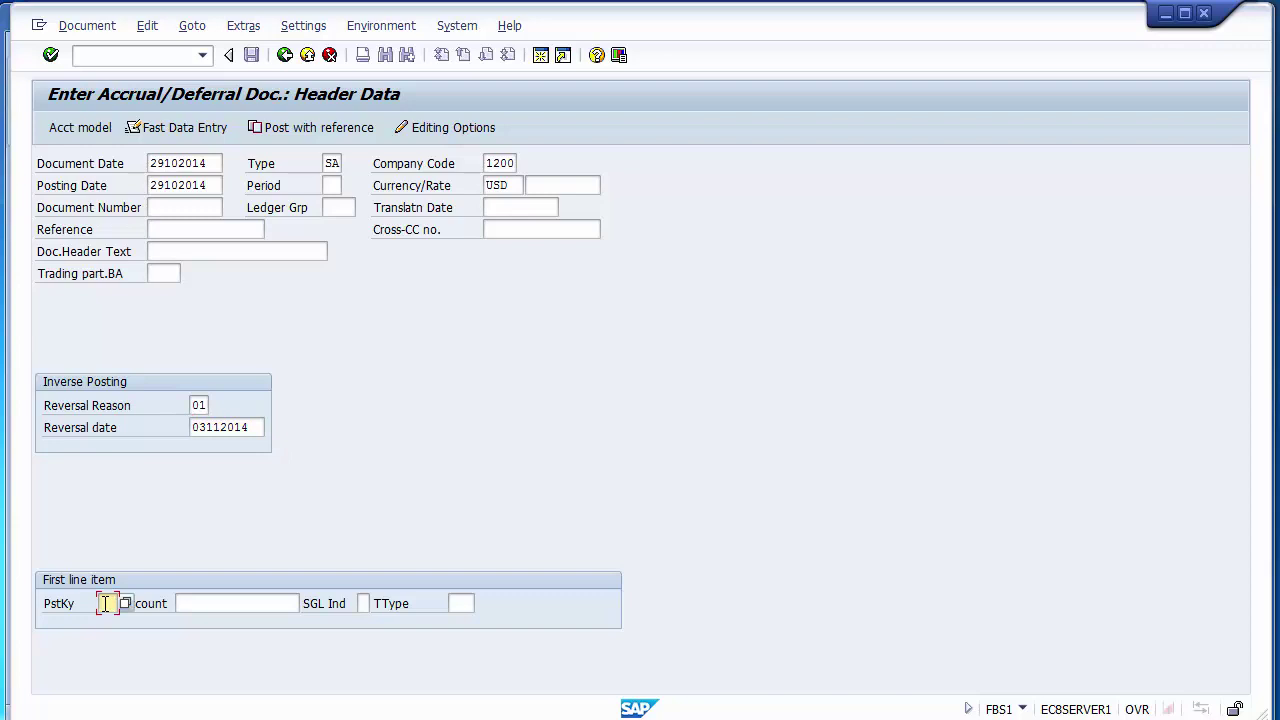
pyautogui.write('40')
pyautogui.press('Tab')
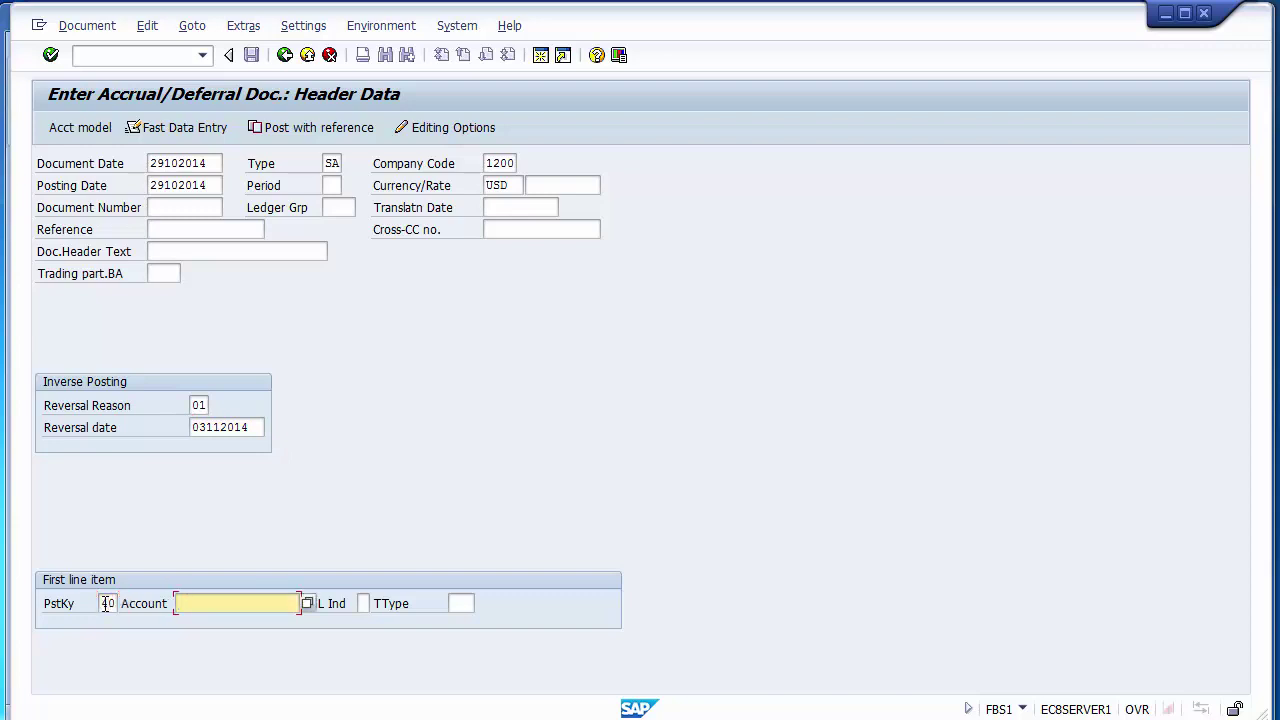
pyautogui.press('Return')
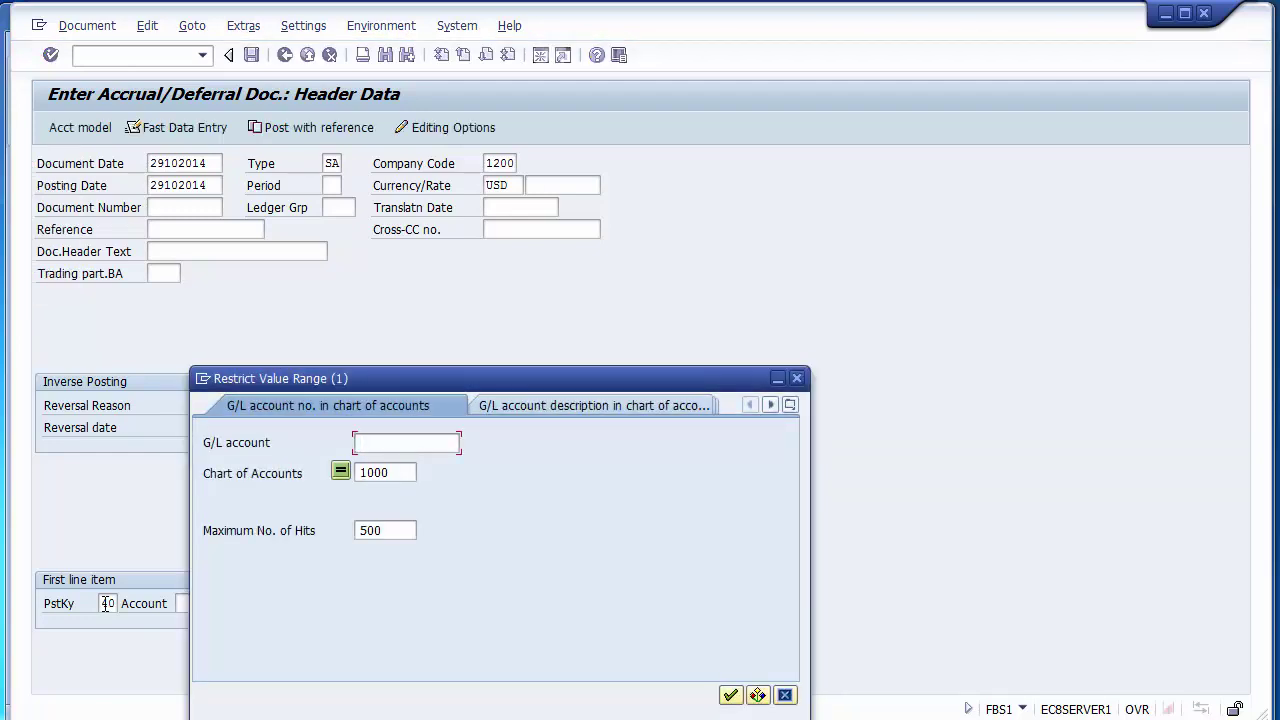
# Run the chart 1000 G/L account search, browse the 19 hits, and close without choosing.
pyautogui.press('Return')
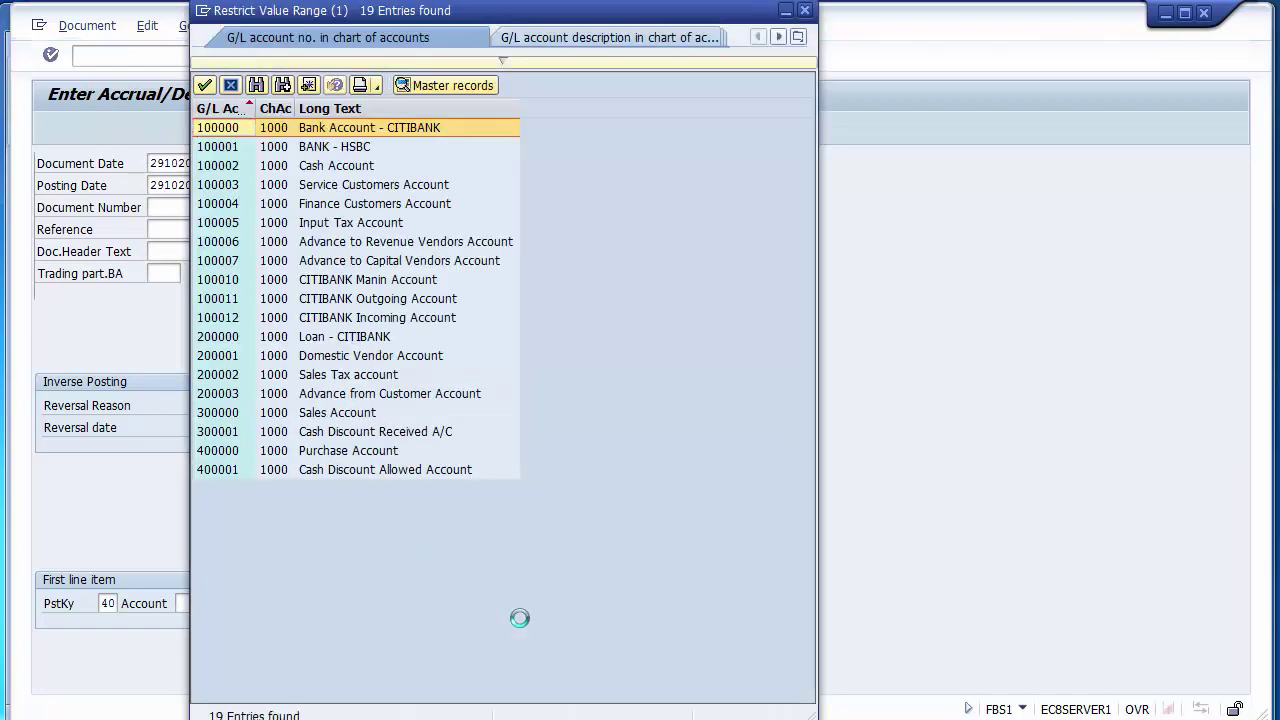
pyautogui.press('End')
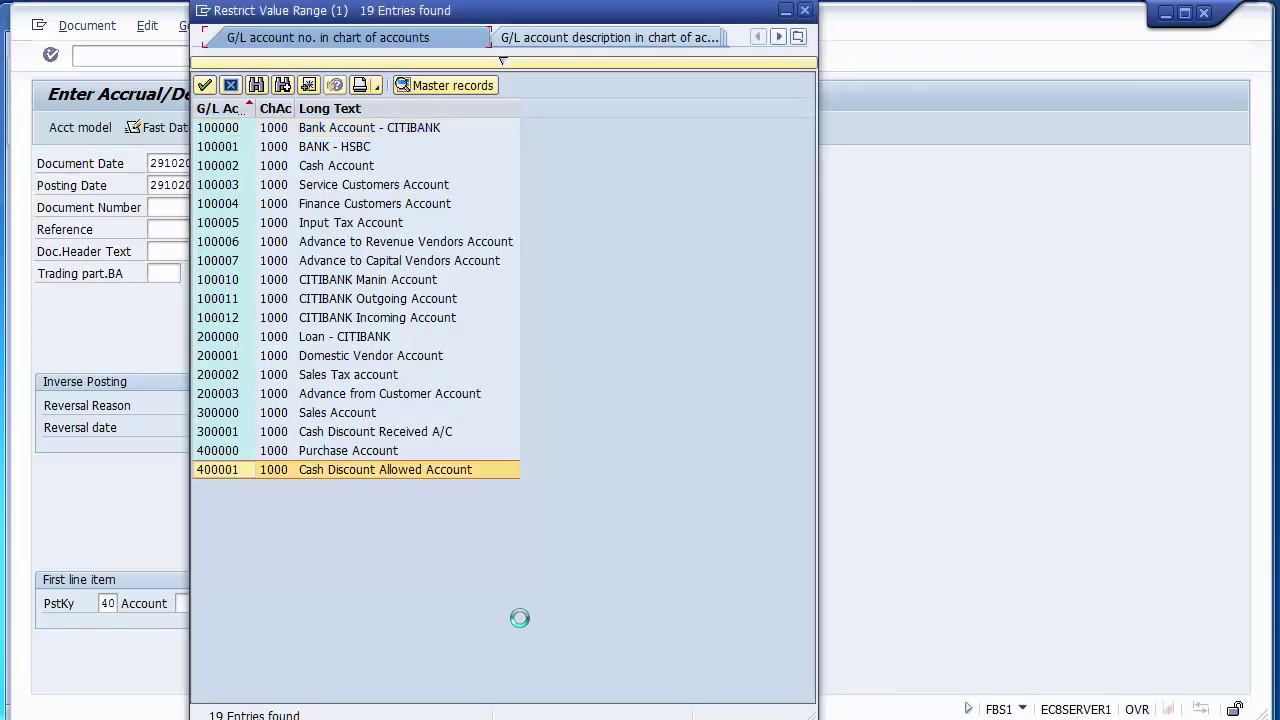
pyautogui.press('Up')
pyautogui.press('Up')
pyautogui.press('Up')
pyautogui.press('Up')
pyautogui.press('Up')
pyautogui.press('Up')
pyautogui.press('Up')
pyautogui.press('Up')
pyautogui.press('Up')
pyautogui.press('Up')
pyautogui.press('Up')
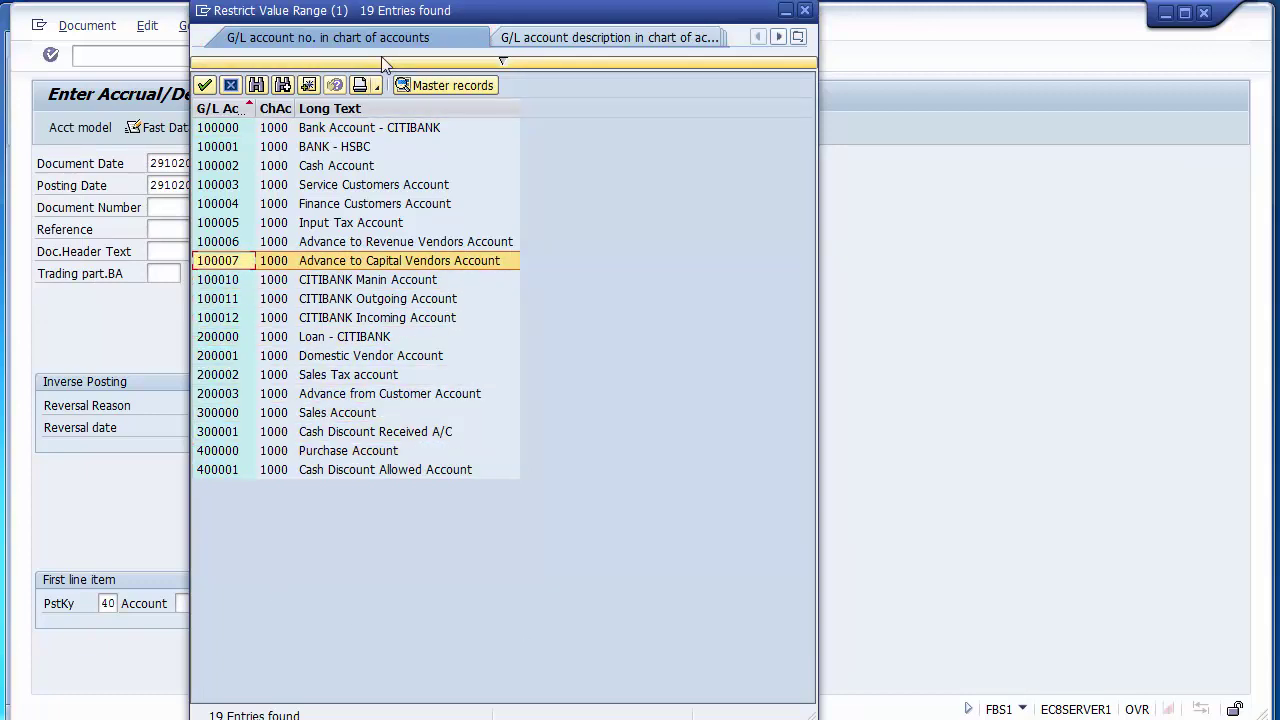
pyautogui.click(231, 84)
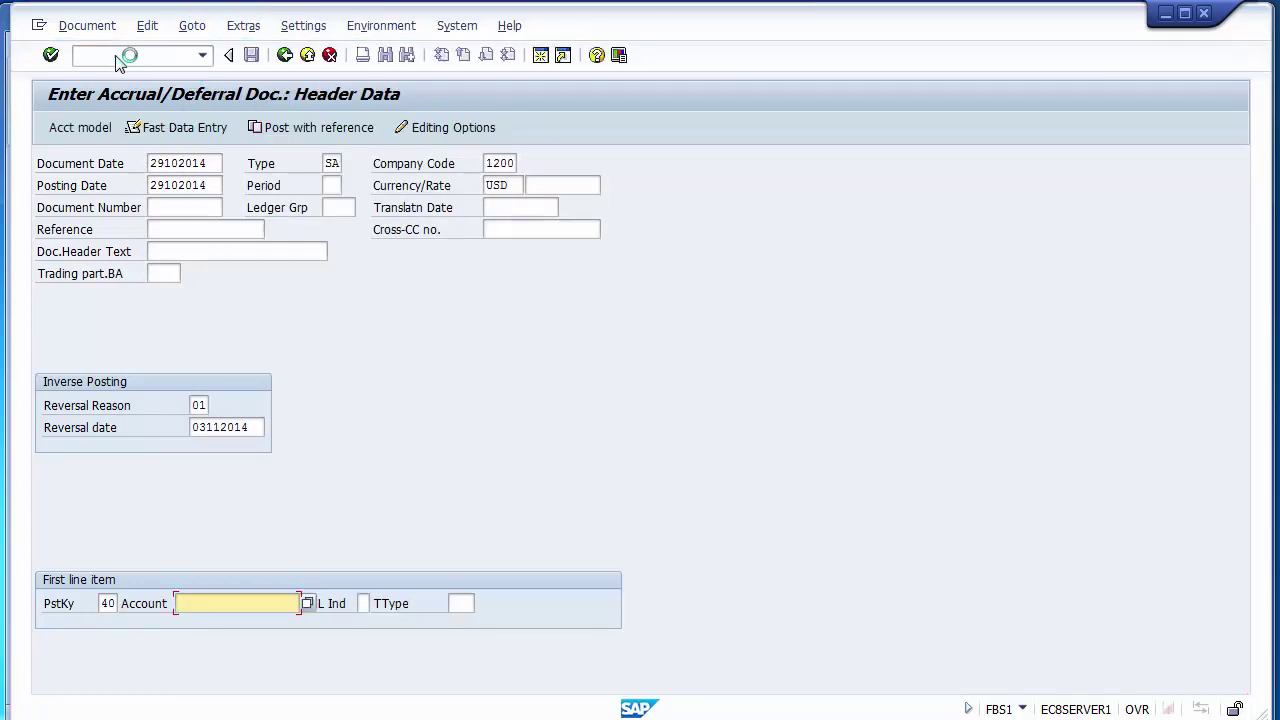
# Leave FBS1 with /n for the main menu and enter transaction FS00.
pyautogui.click(117, 55)
pyautogui.write('/n')
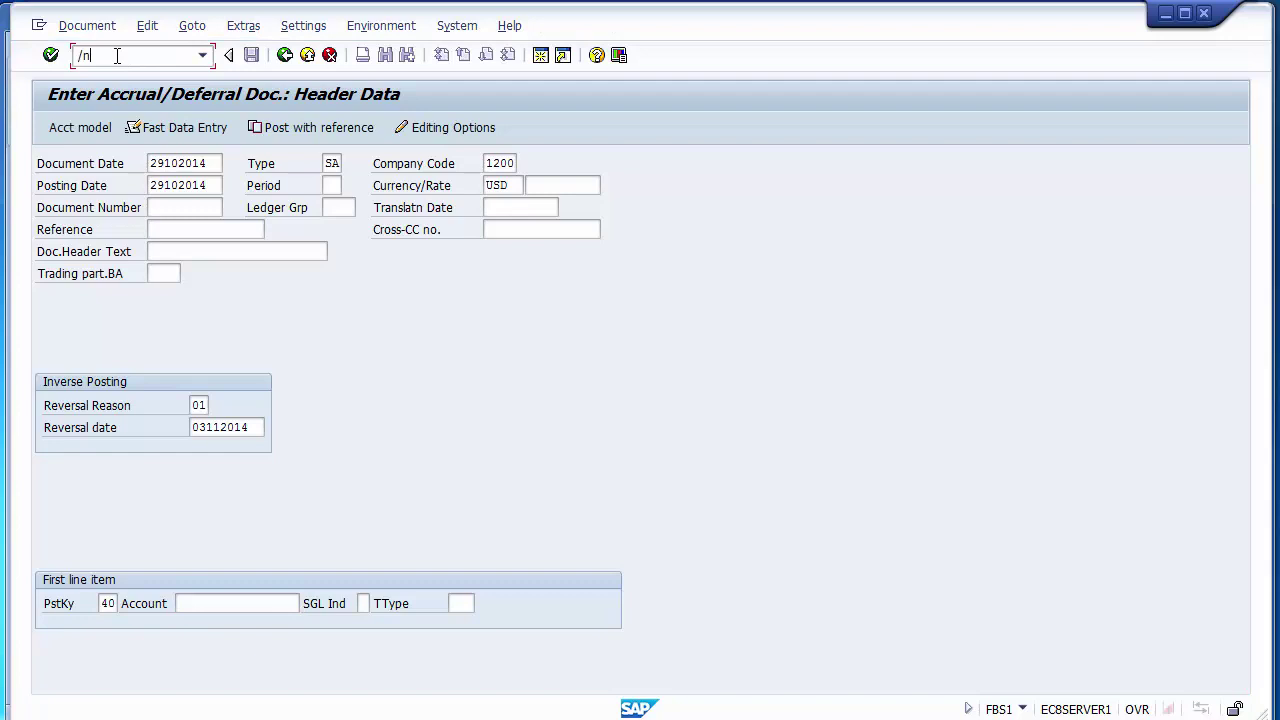
pyautogui.press('Return')
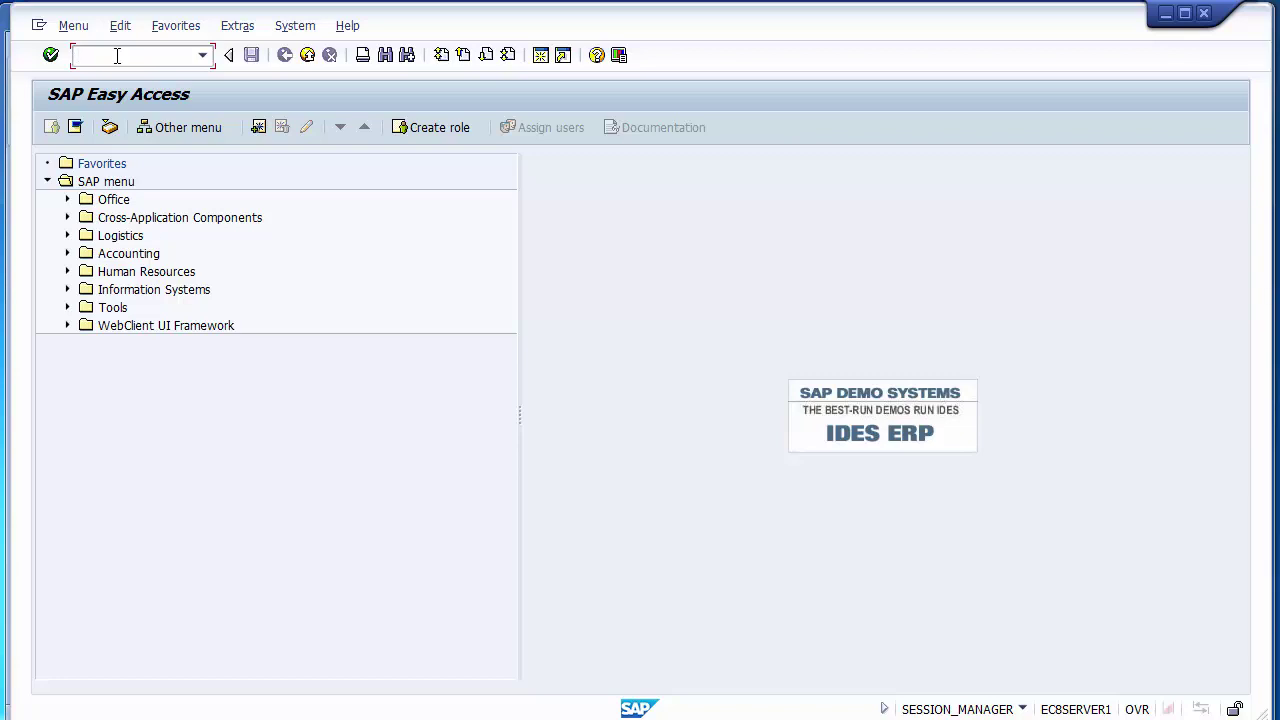
pyautogui.write('fs00')
# In FS00, pull account 400001 from the search list and change it to 400002.
pyautogui.press('Return')
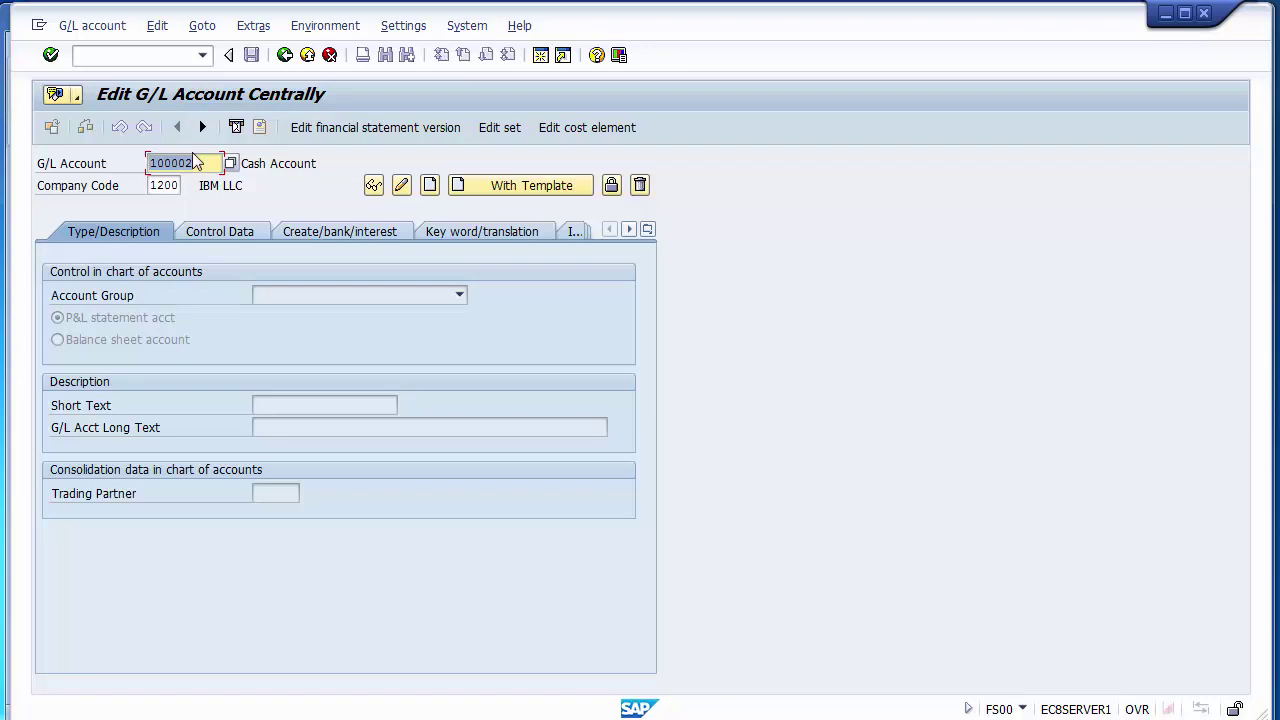
pyautogui.press('Return')
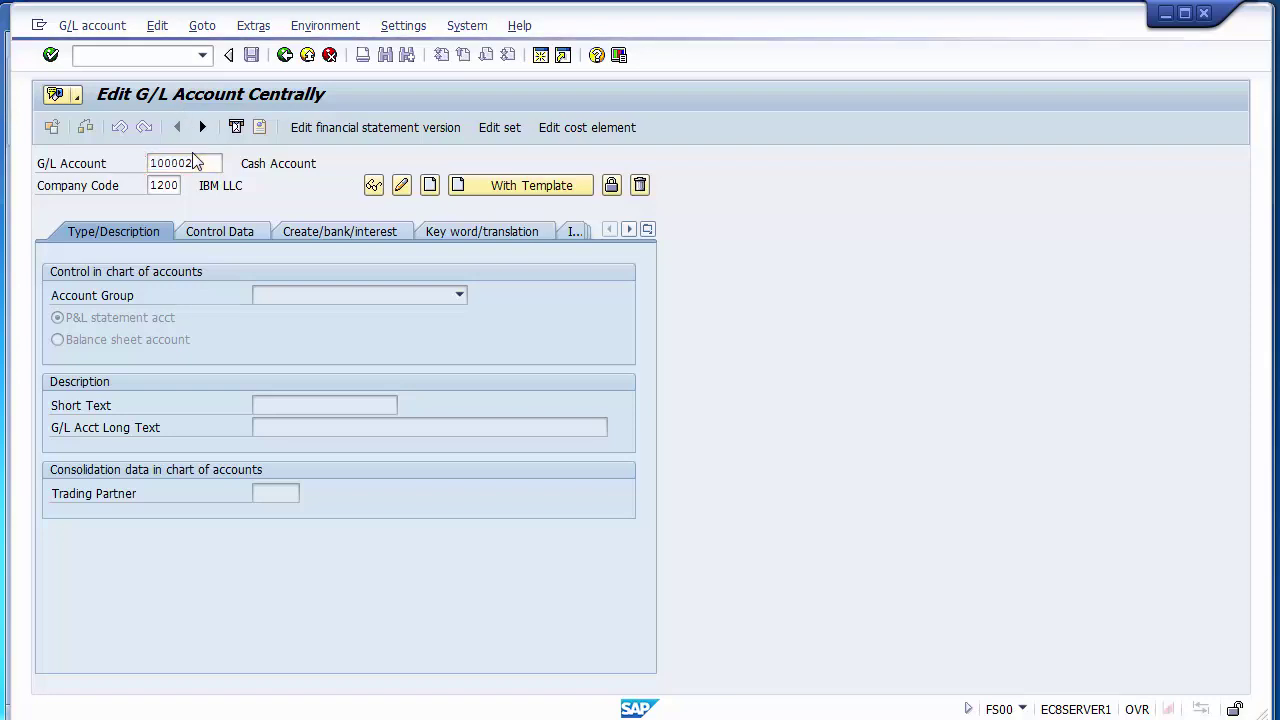
pyautogui.press('F4')
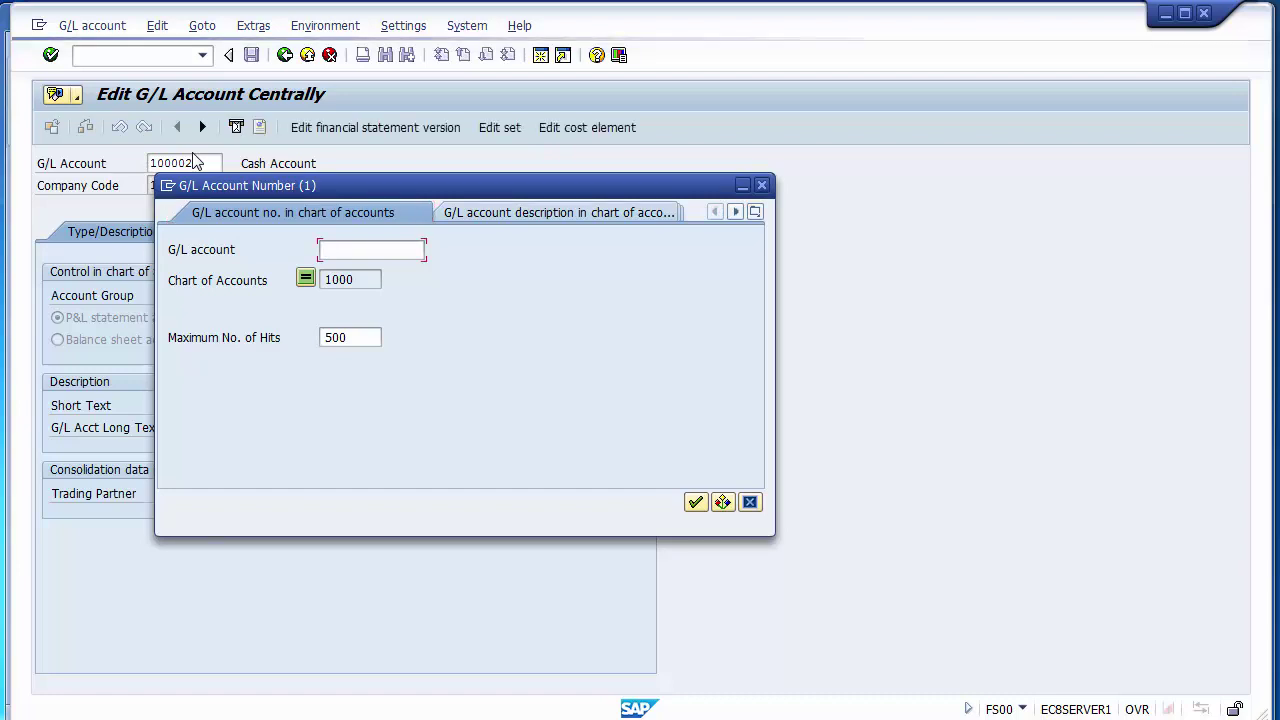
pyautogui.press('Return')
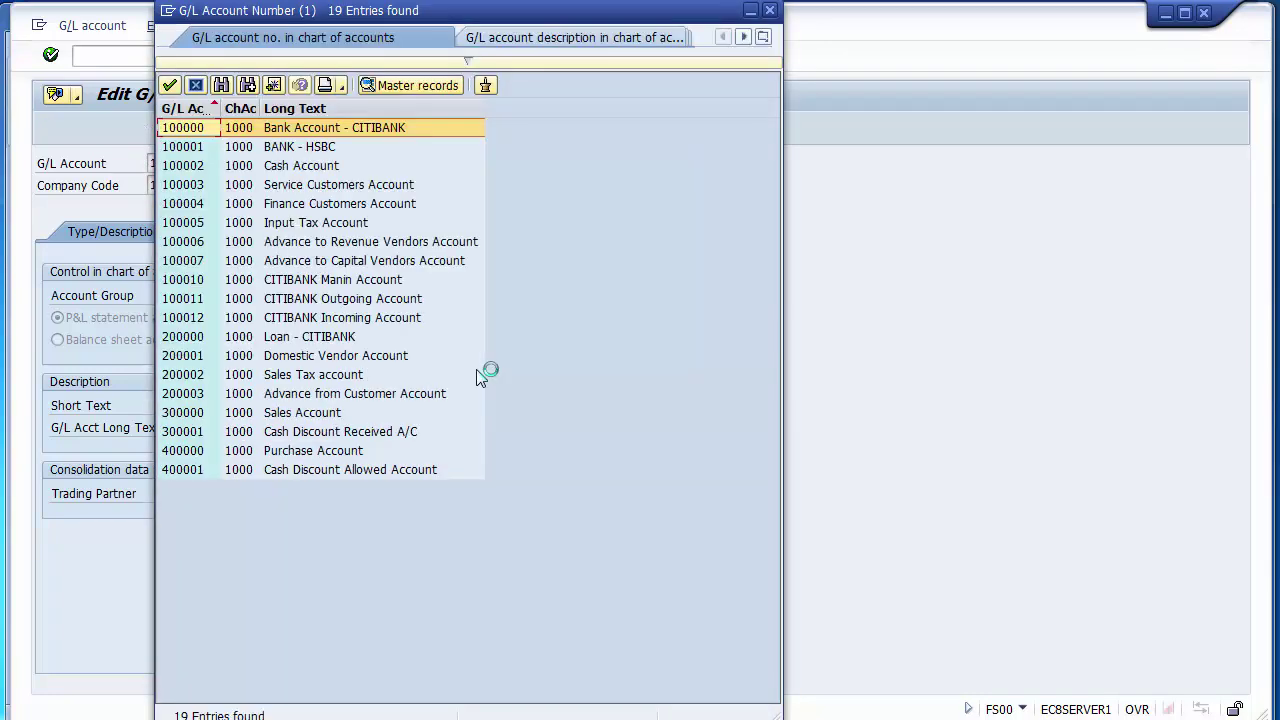
pyautogui.click(176, 452)
pyautogui.click(180, 472)
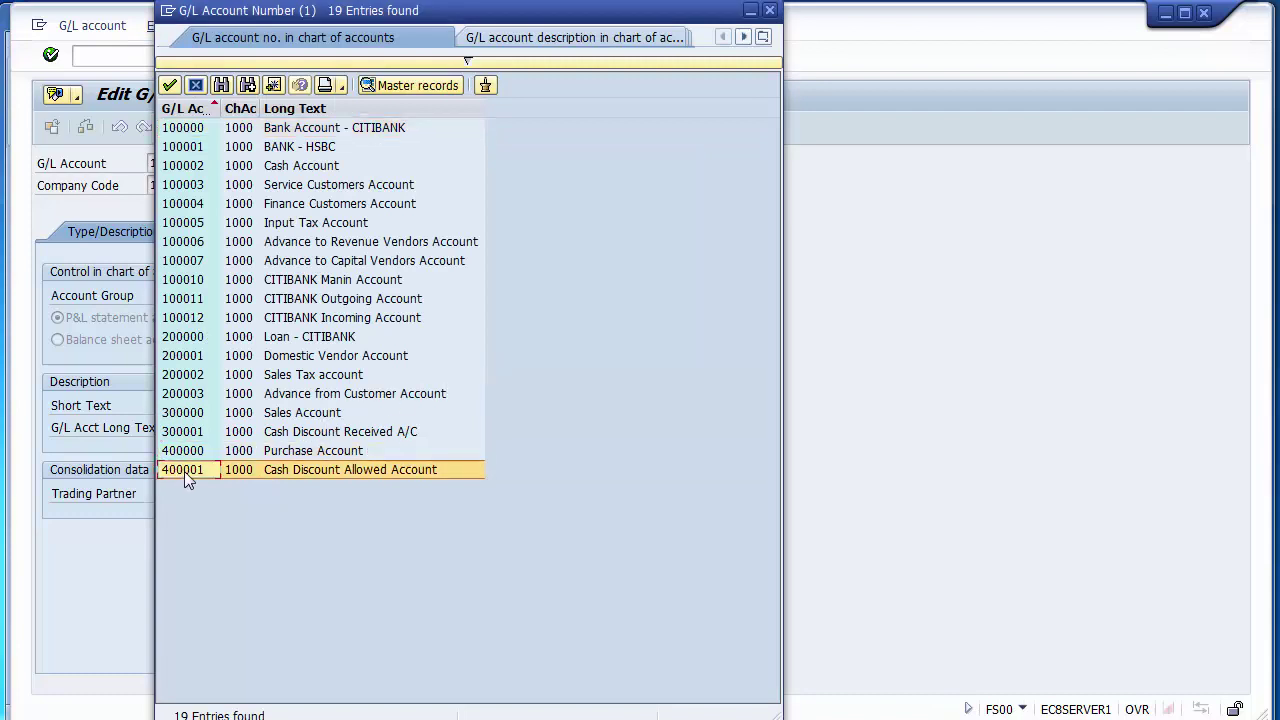
pyautogui.doubleClick(184, 471)
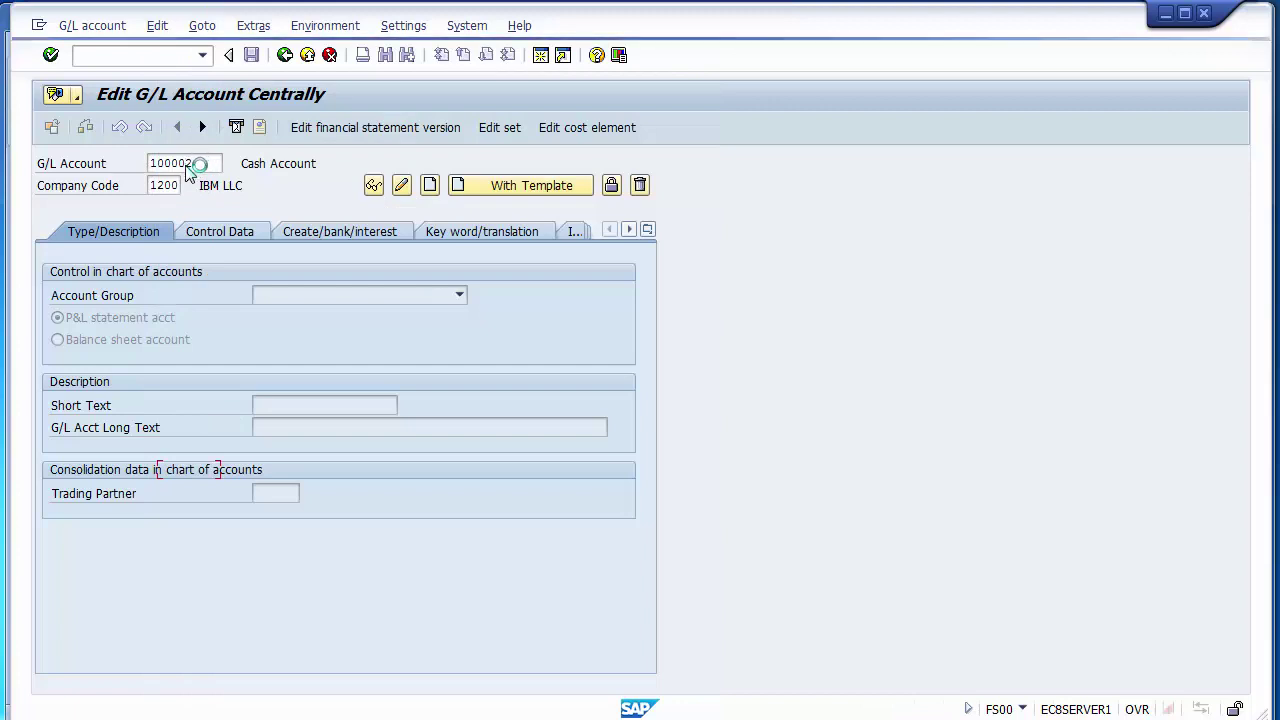
pyautogui.press('BackSpace')
pyautogui.write('2')
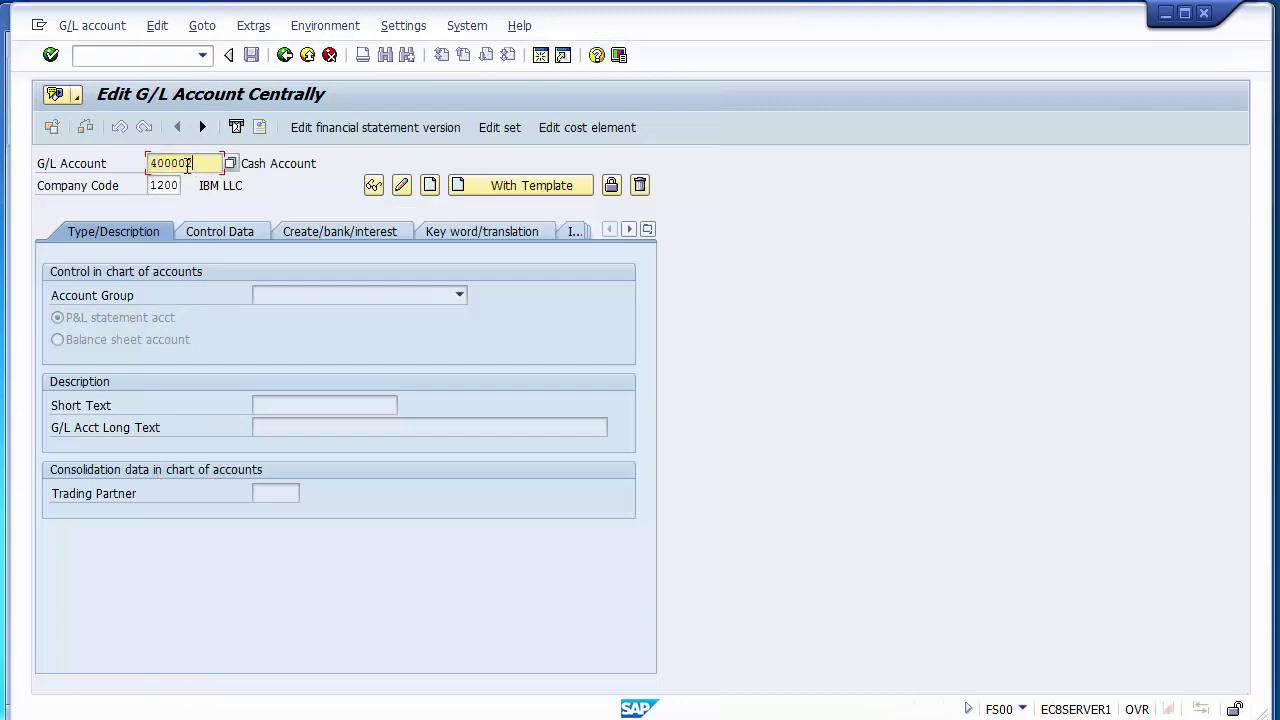
# Create account 400002 in group Expenses with short text 'Salary A/C' and long text 'Salary Account'.
pyautogui.click(430, 186)
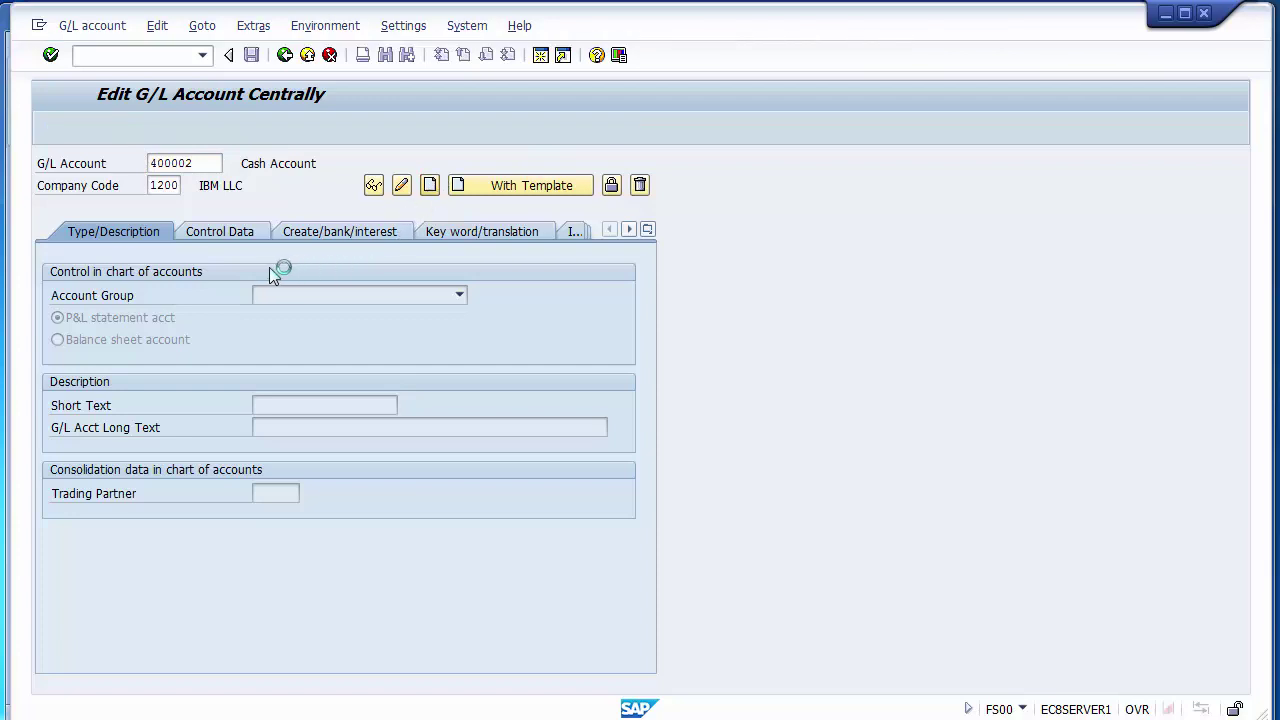
pyautogui.click(283, 294)
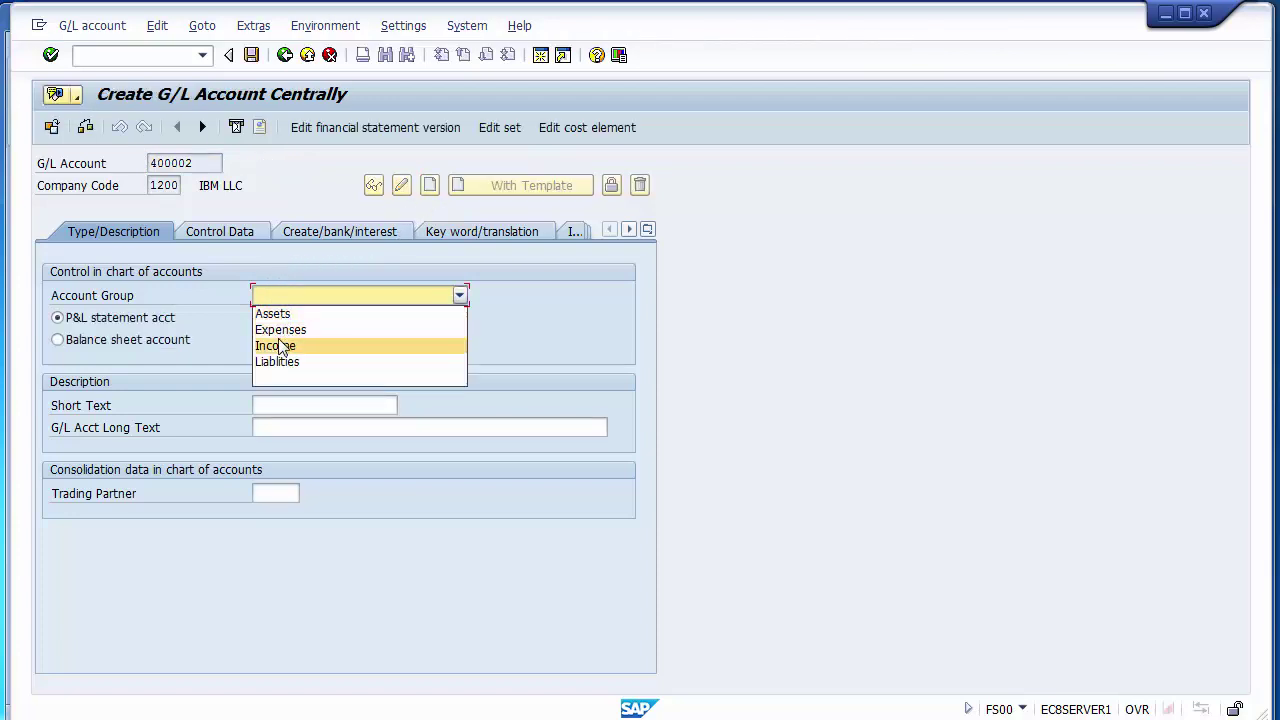
pyautogui.click(280, 330)
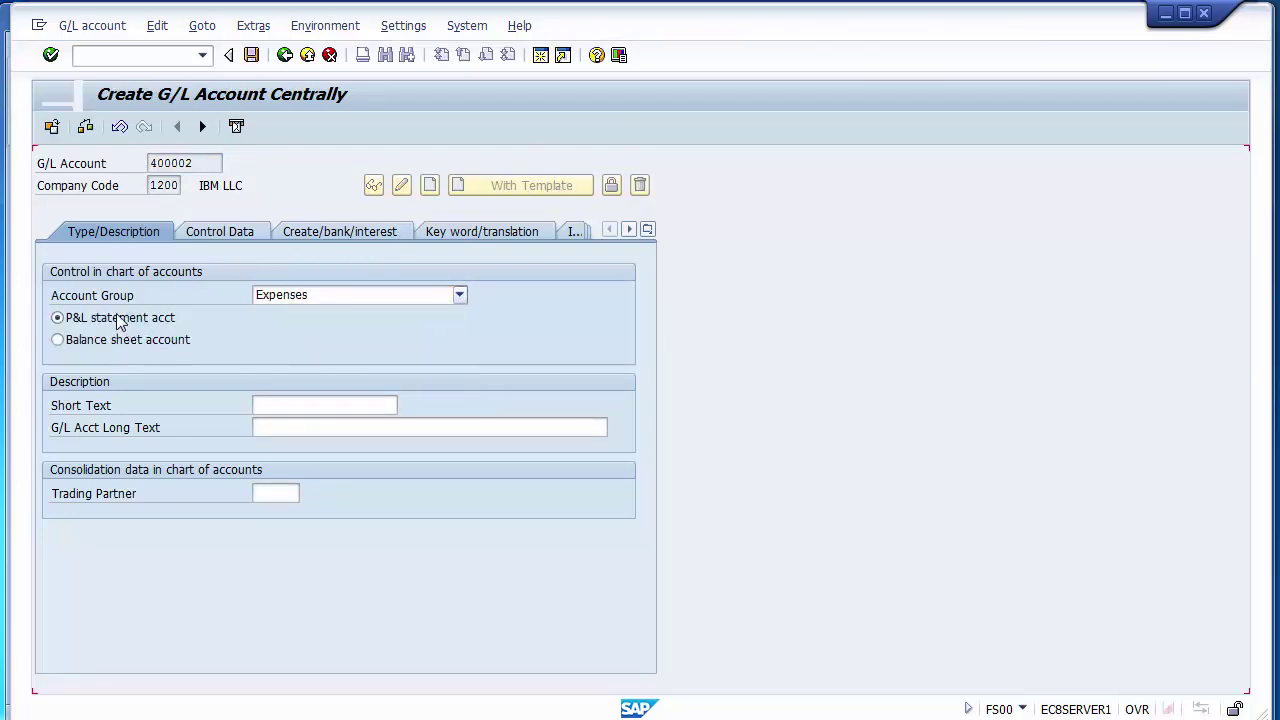
pyautogui.click(274, 406)
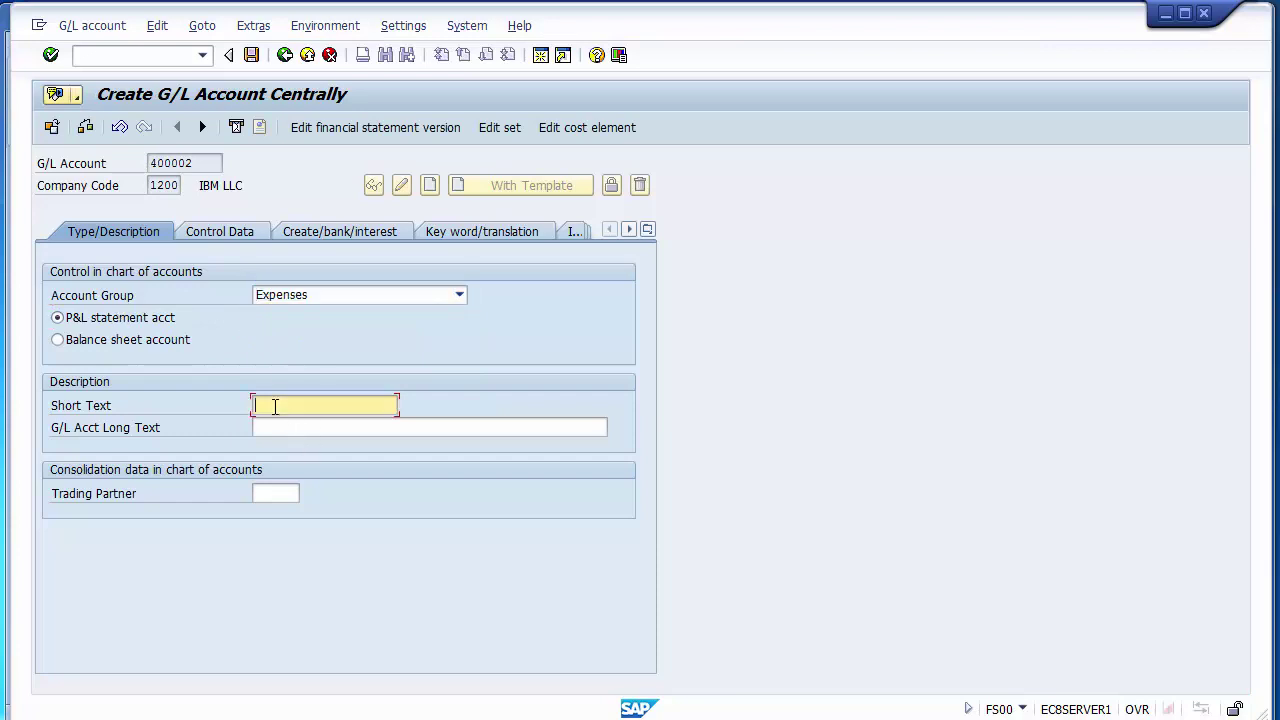
pyautogui.write('Salary A/C')
pyautogui.press('Tab')
pyautogui.write('Sa')
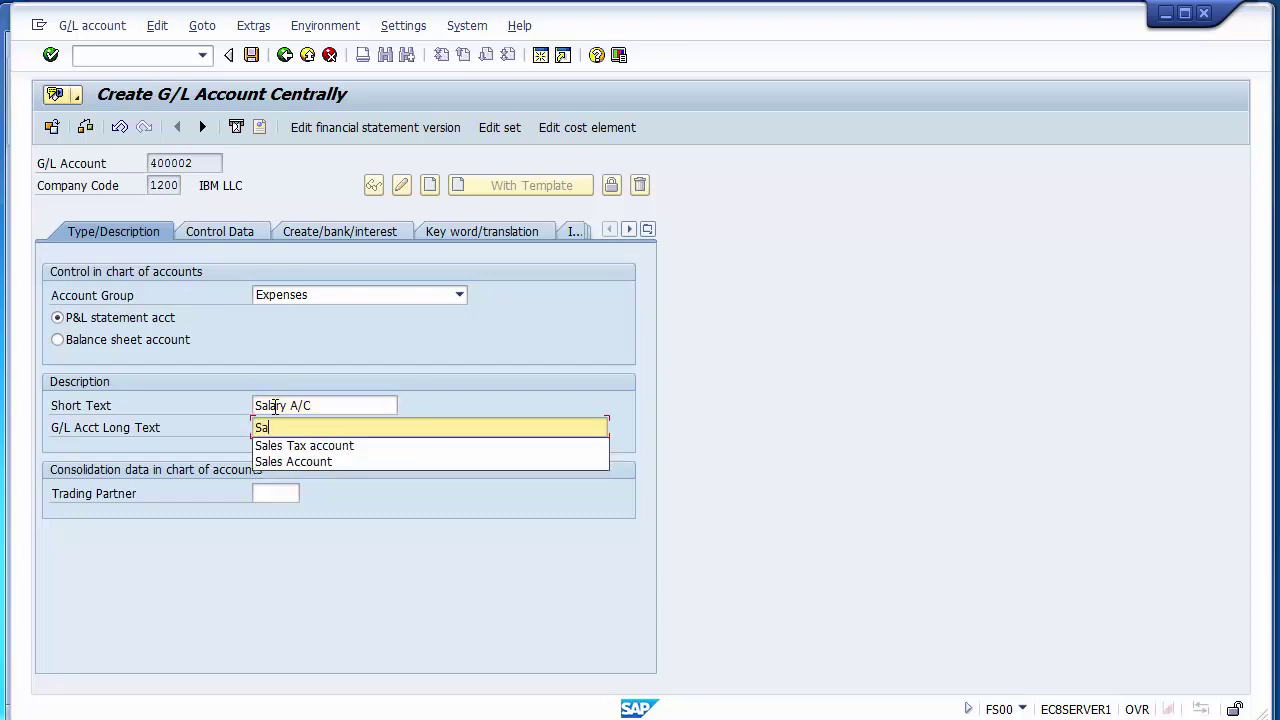
pyautogui.write('lary Account')
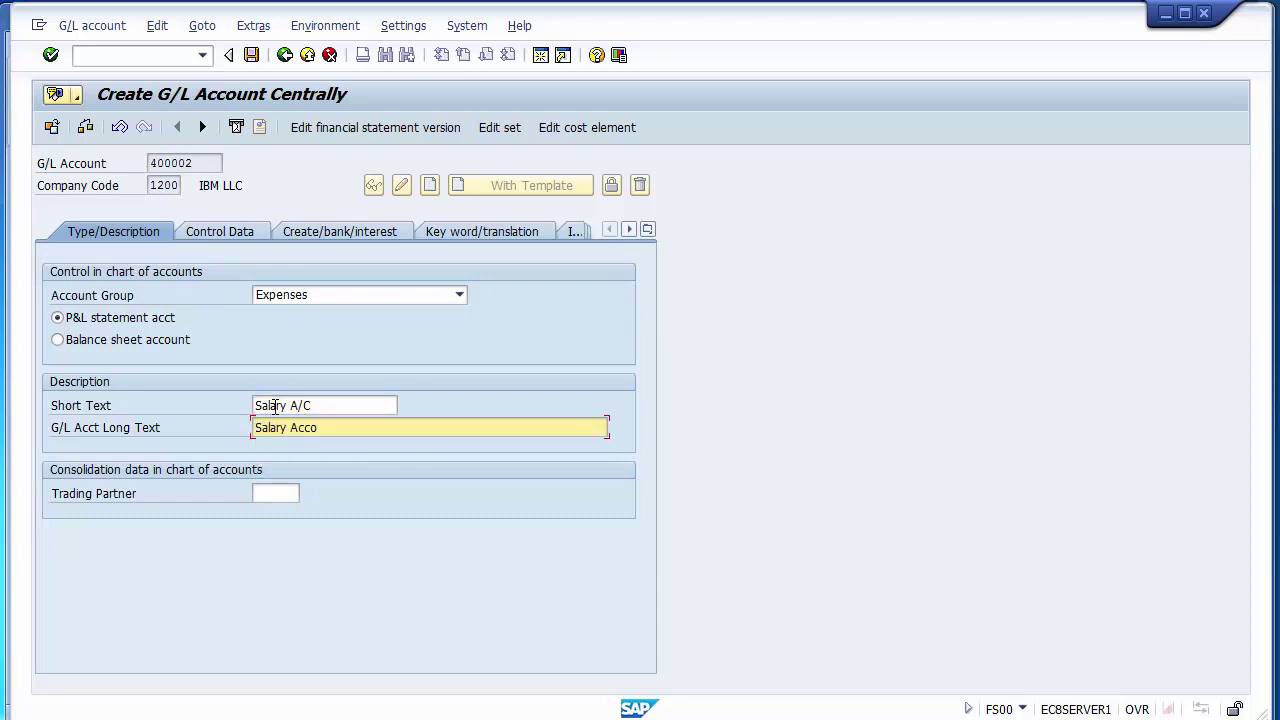
# Turn on line item display, set field status group G004, and save the account.
pyautogui.click(217, 226)
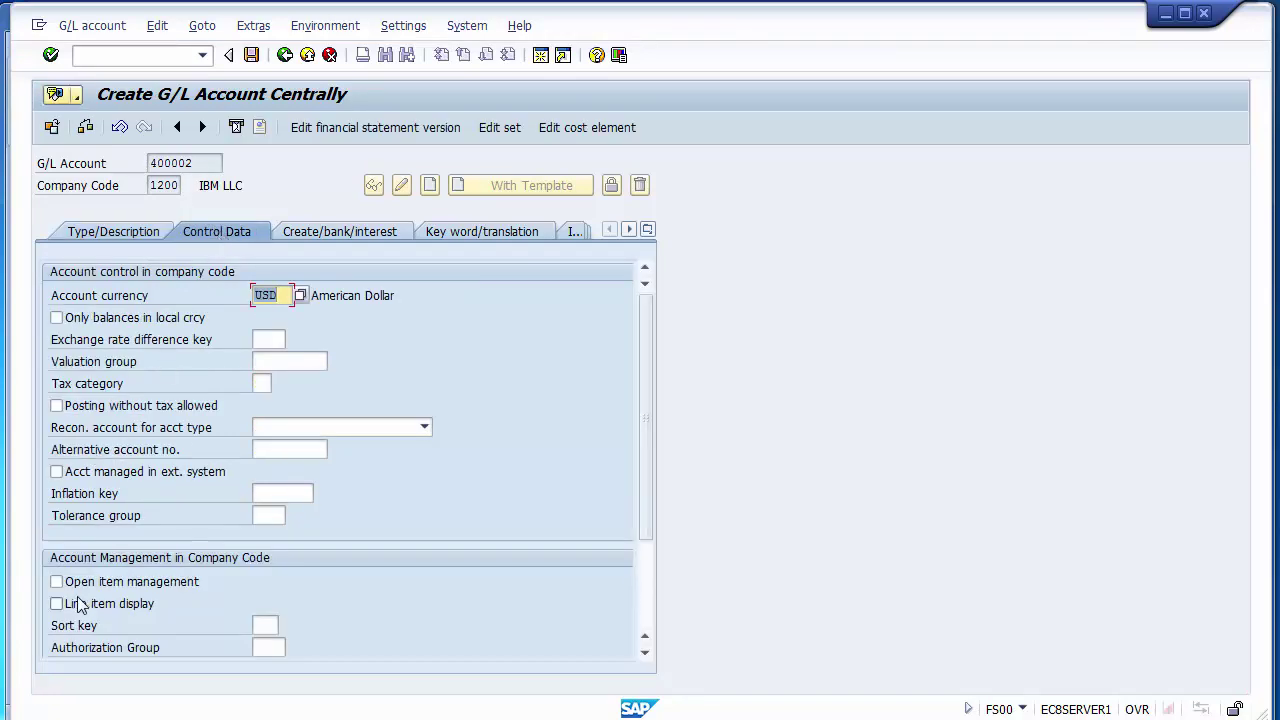
pyautogui.click(78, 606)
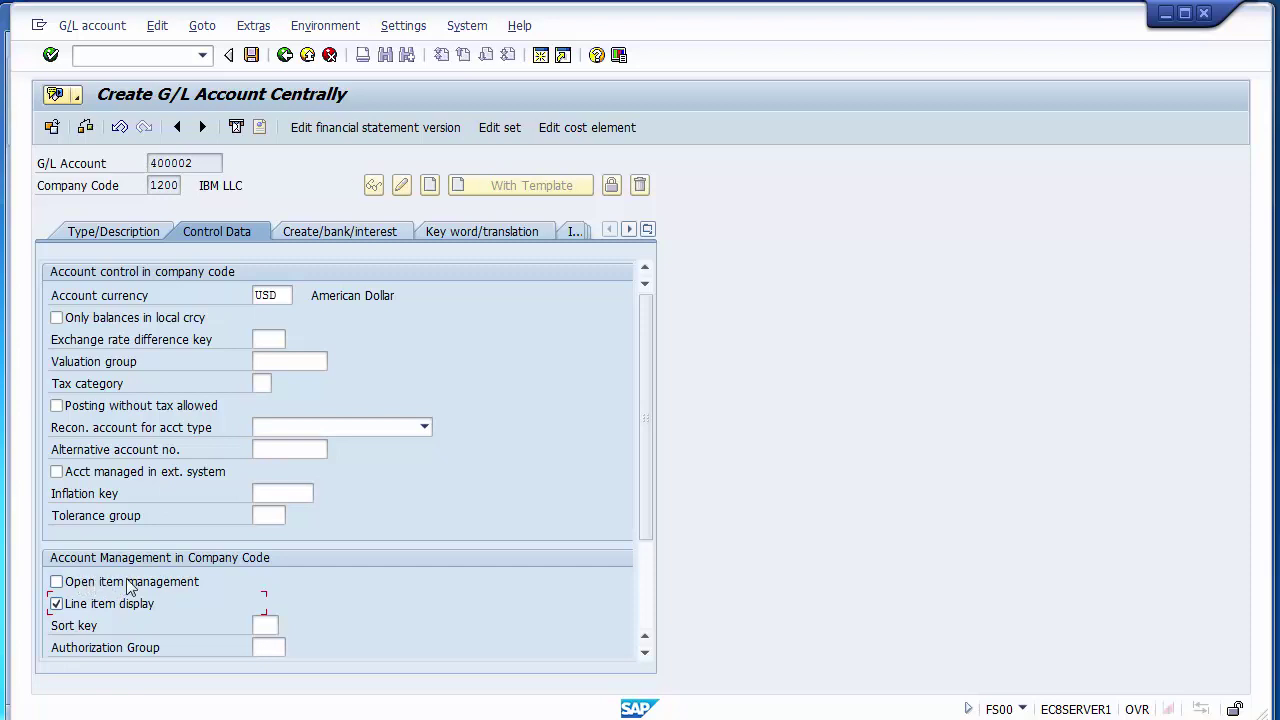
pyautogui.click(307, 231)
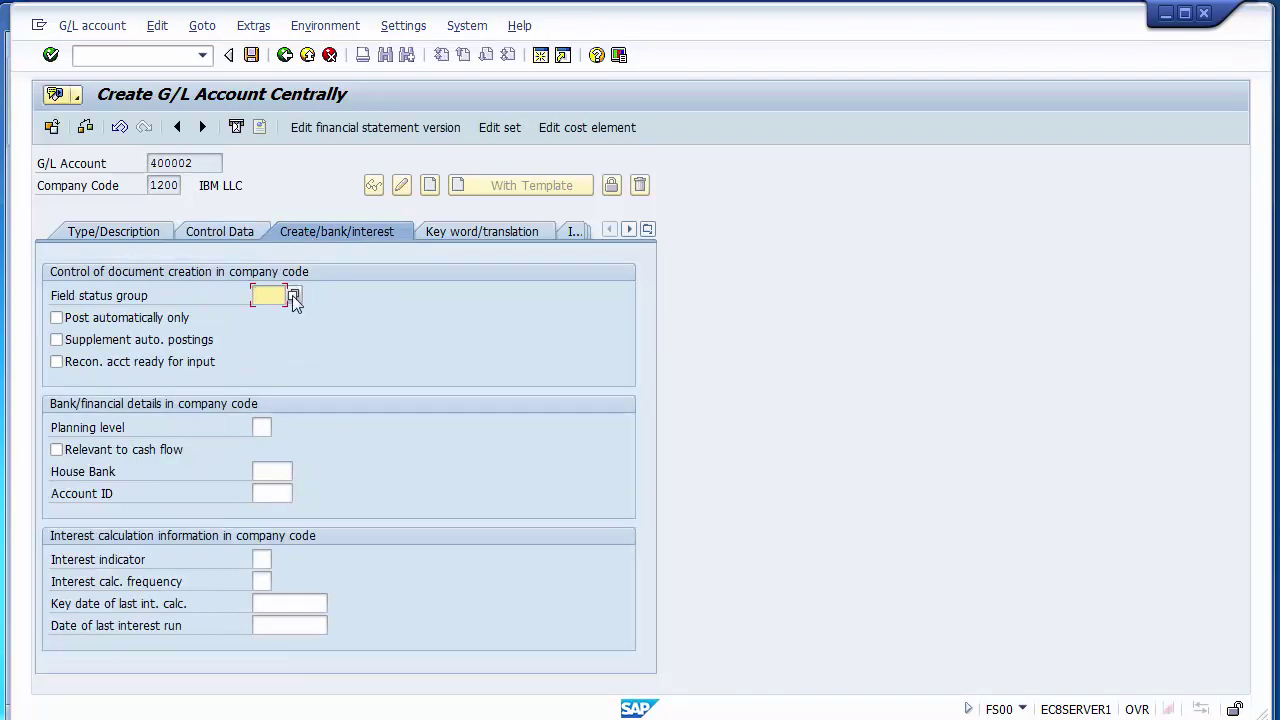
pyautogui.click(293, 296)
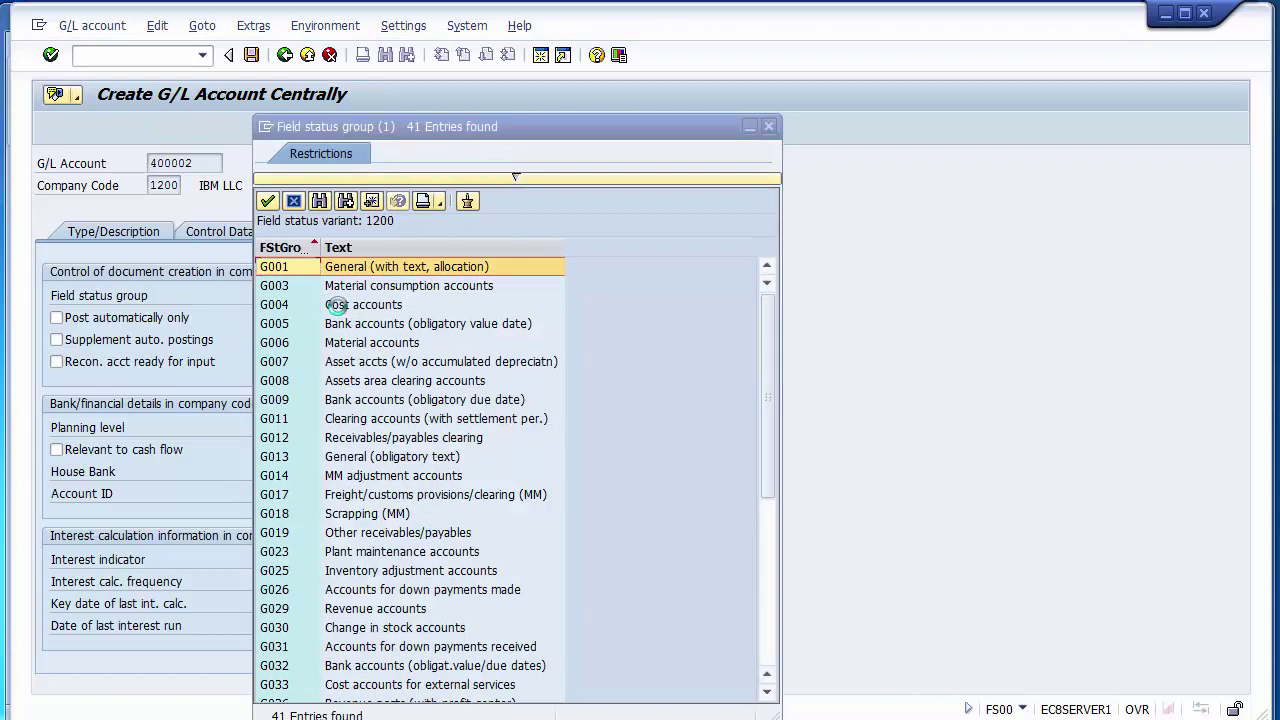
pyautogui.doubleClick(338, 310)
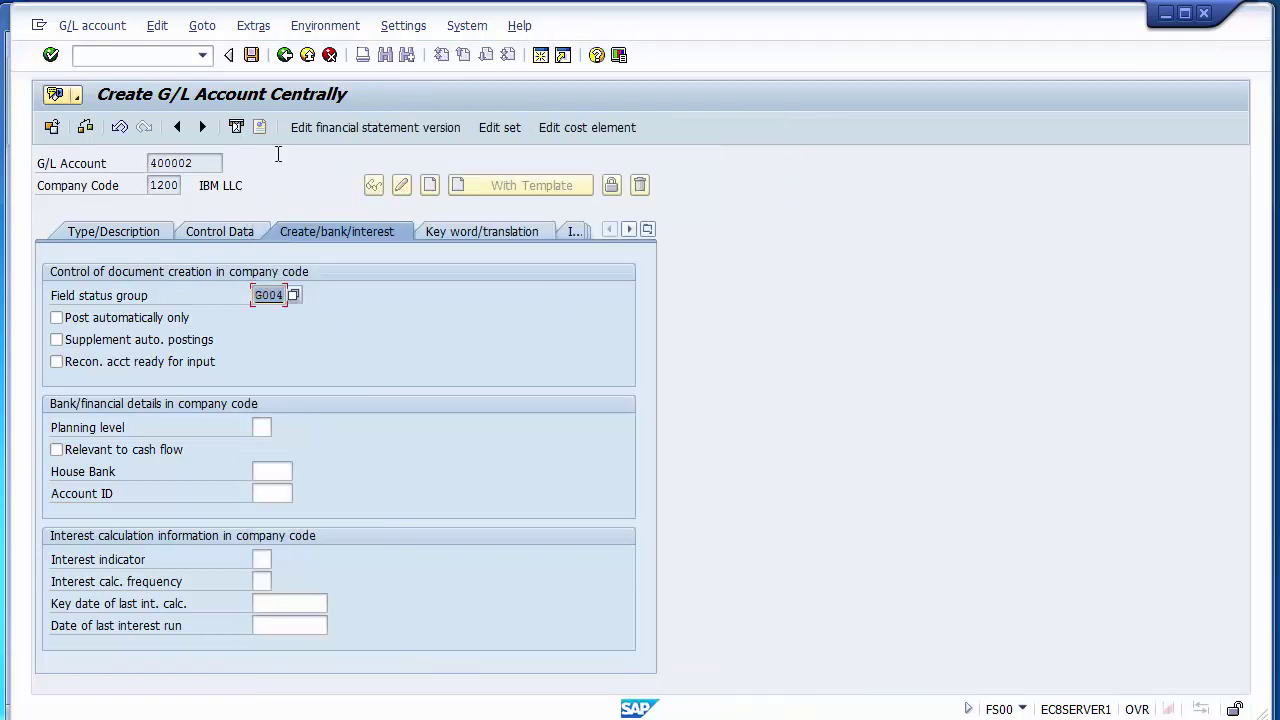
pyautogui.click(252, 55)
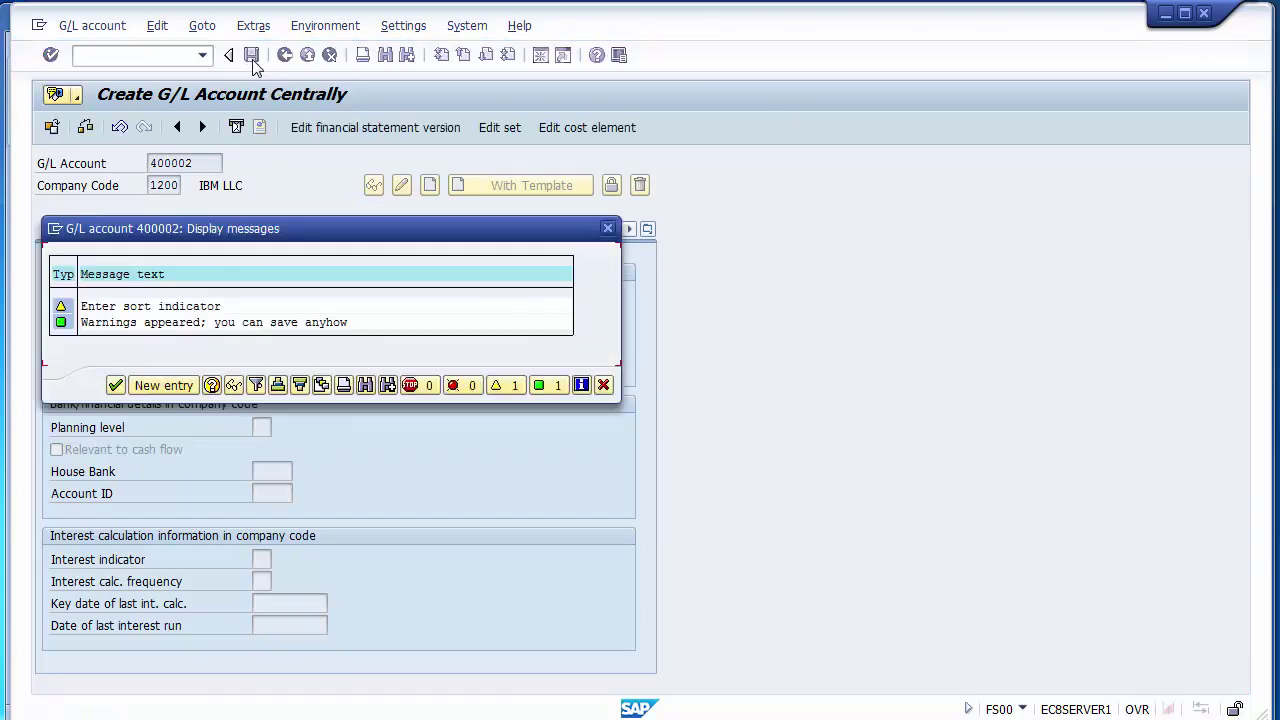
pyautogui.click(115, 385)
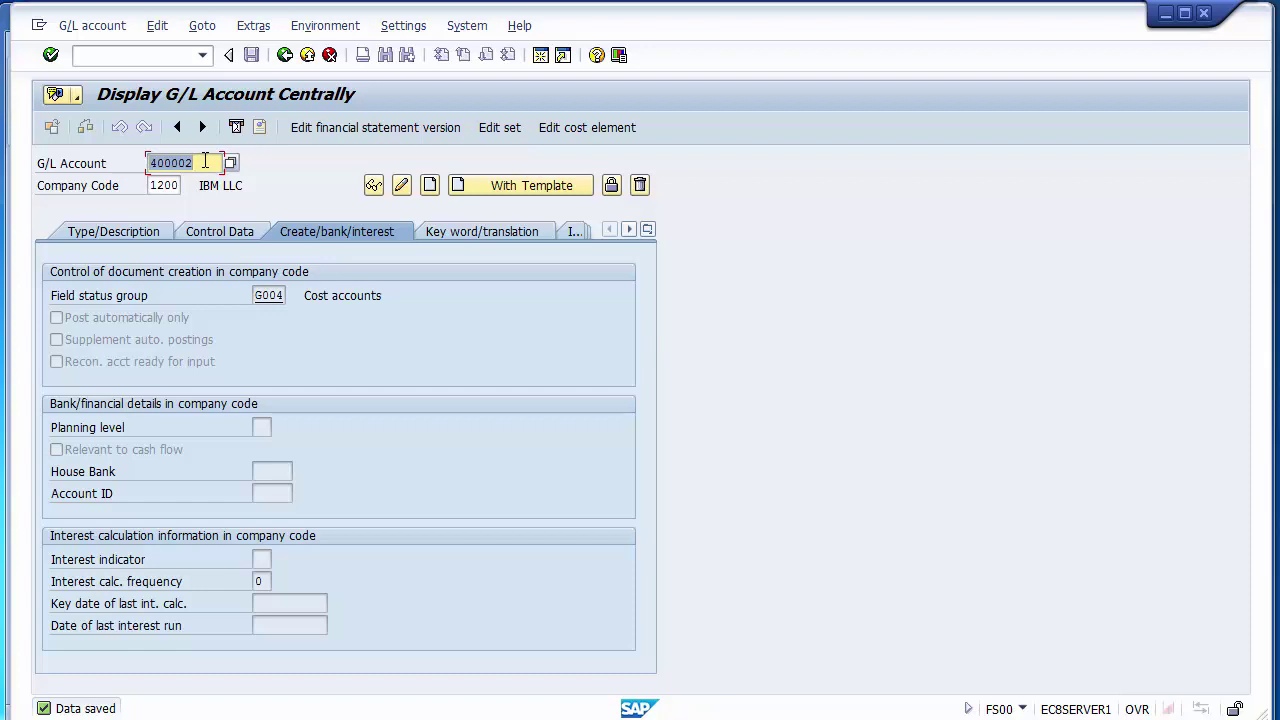
# List all chart accounts, bring 200003 into the field, and change it to 200004.
pyautogui.press('Return')
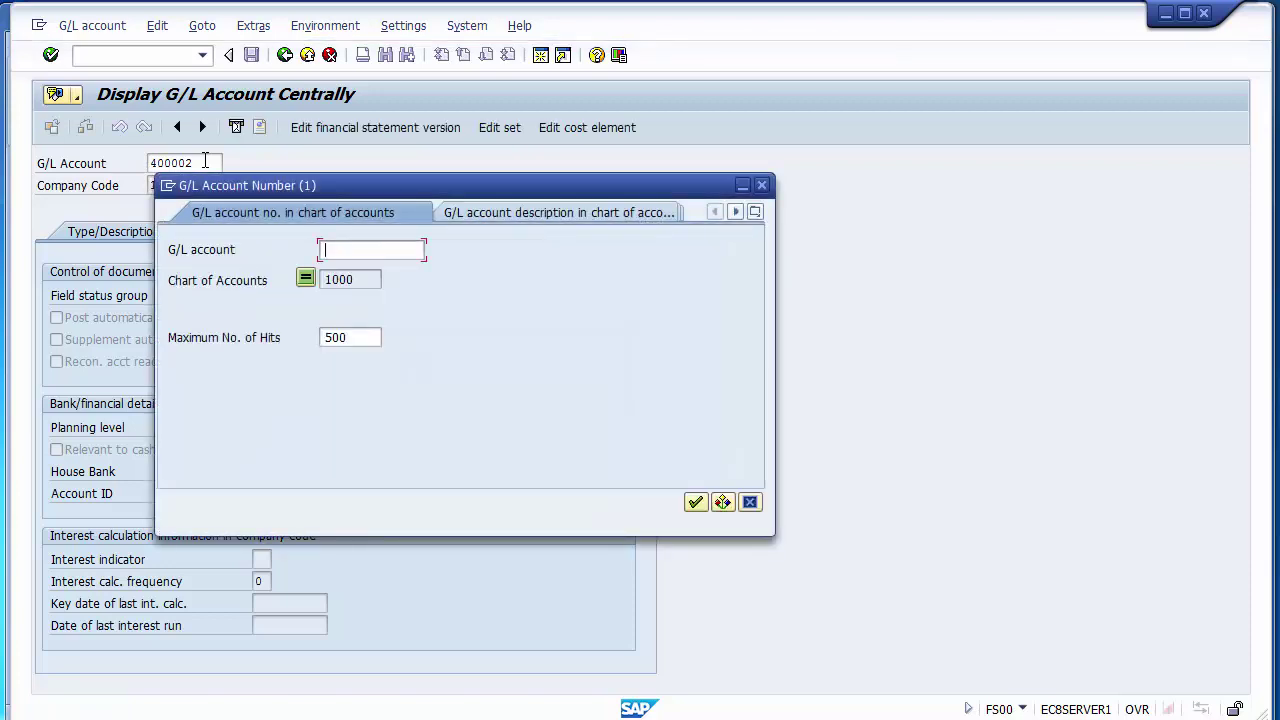
pyautogui.press('Return')
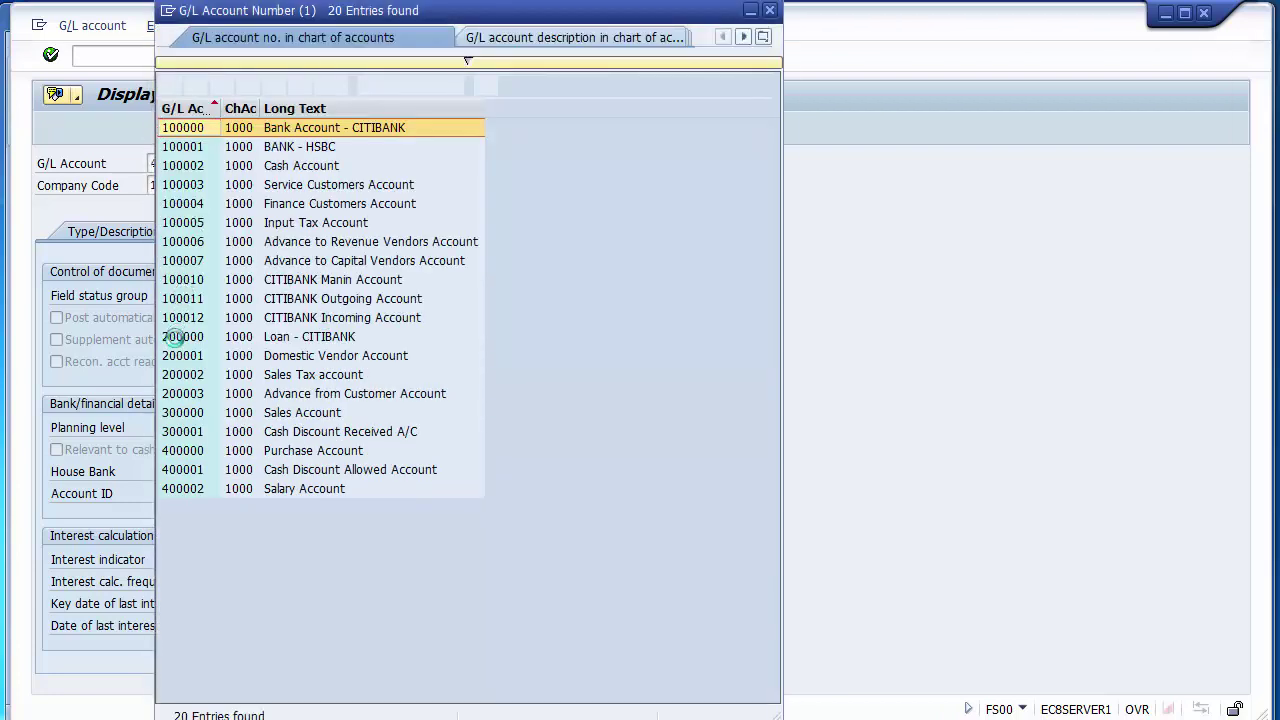
pyautogui.click(177, 340)
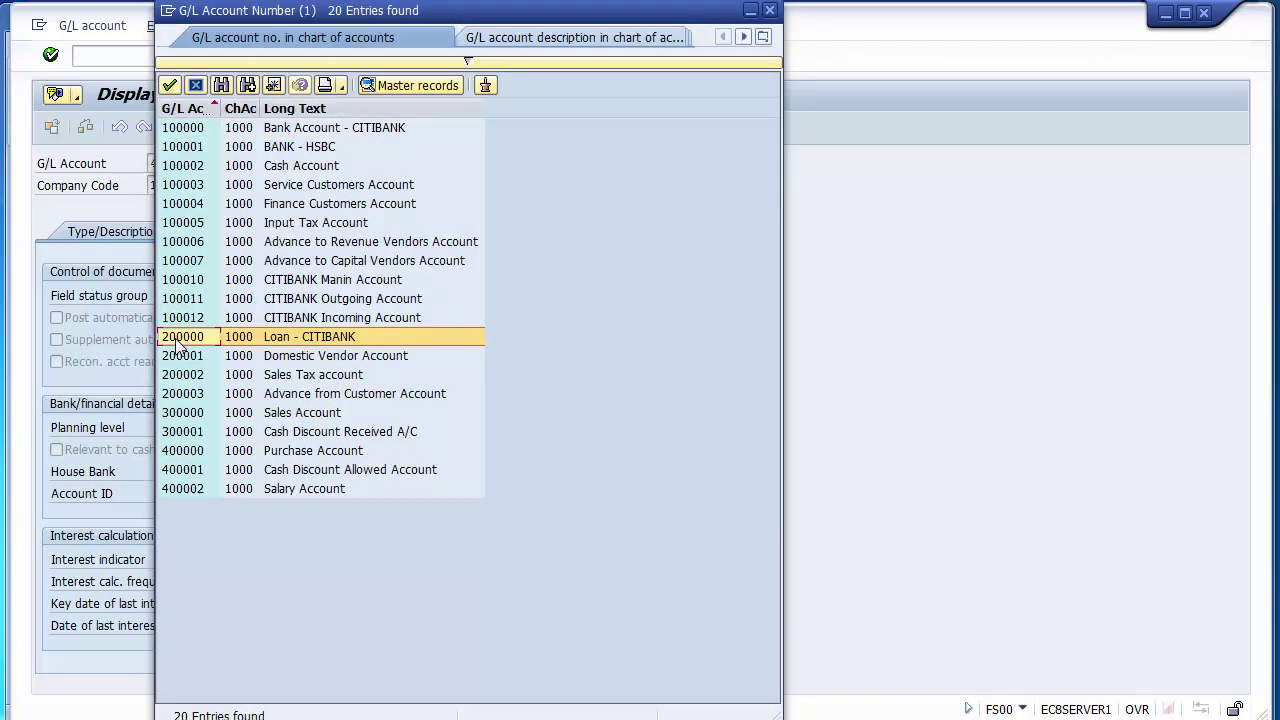
pyautogui.click(177, 399)
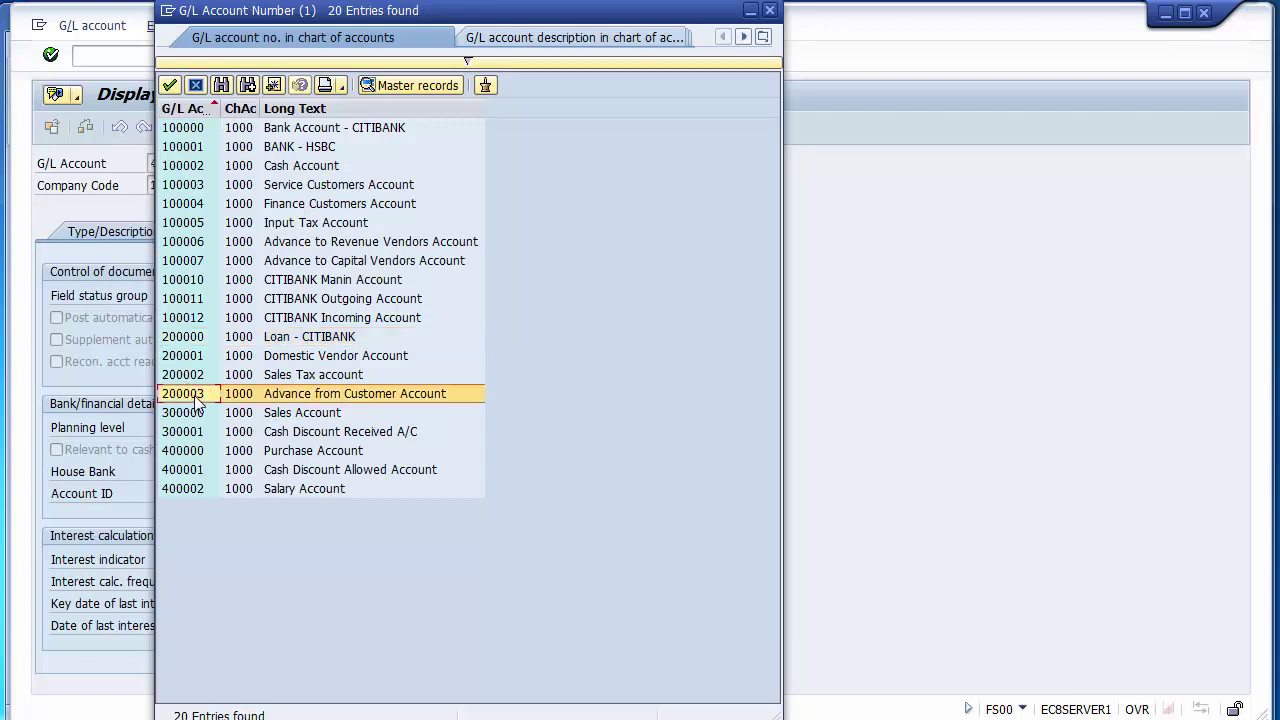
pyautogui.doubleClick(197, 400)
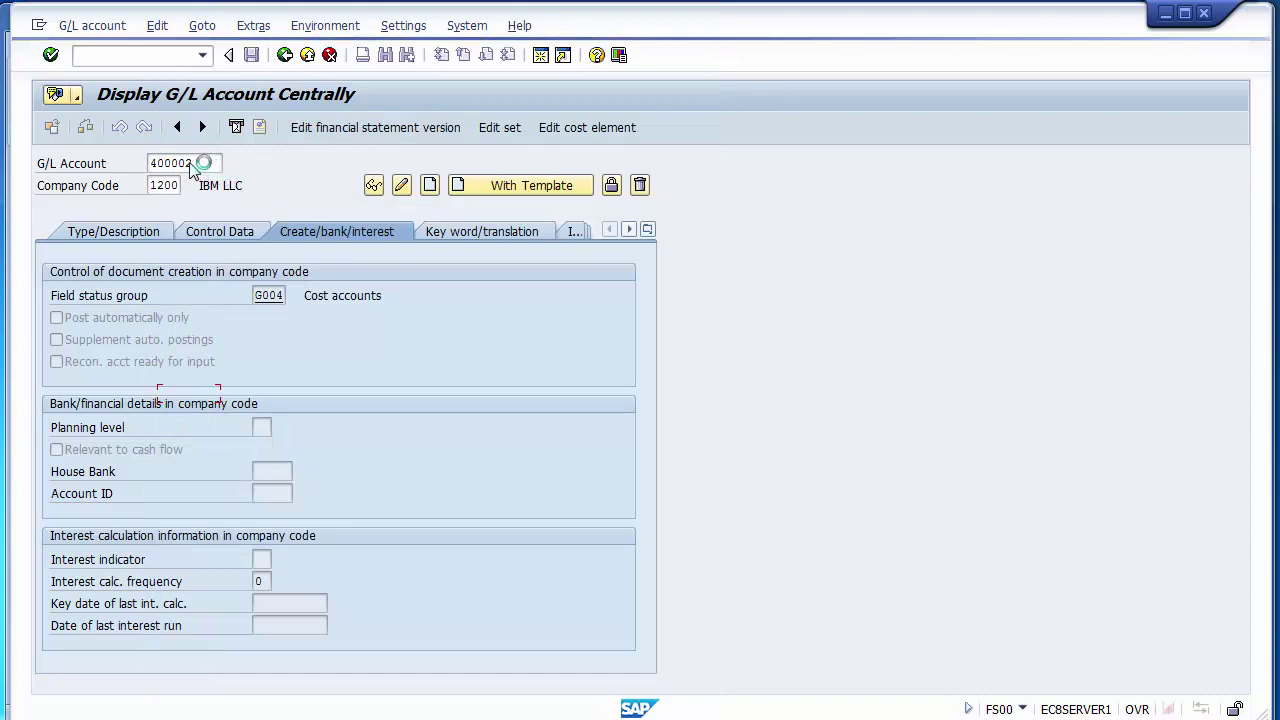
pyautogui.click(191, 163)
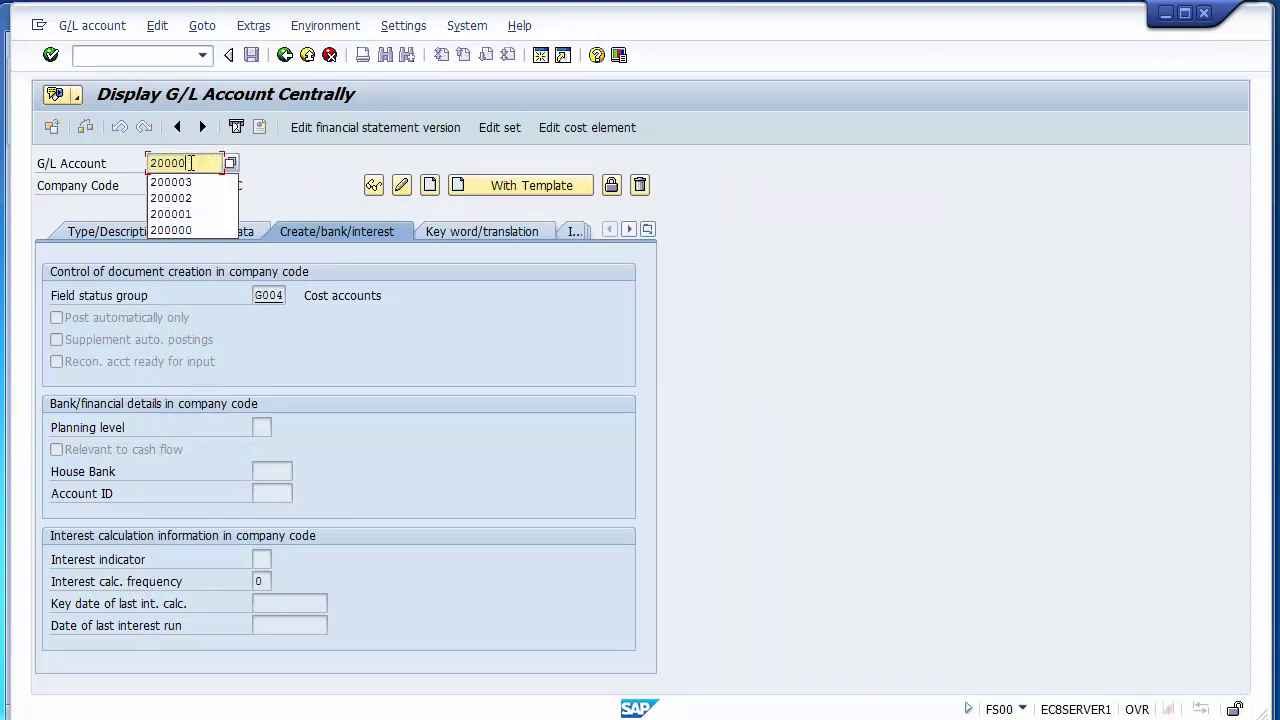
# Create account 200004 in group Liablities as a balance sheet account.
pyautogui.click(430, 186)
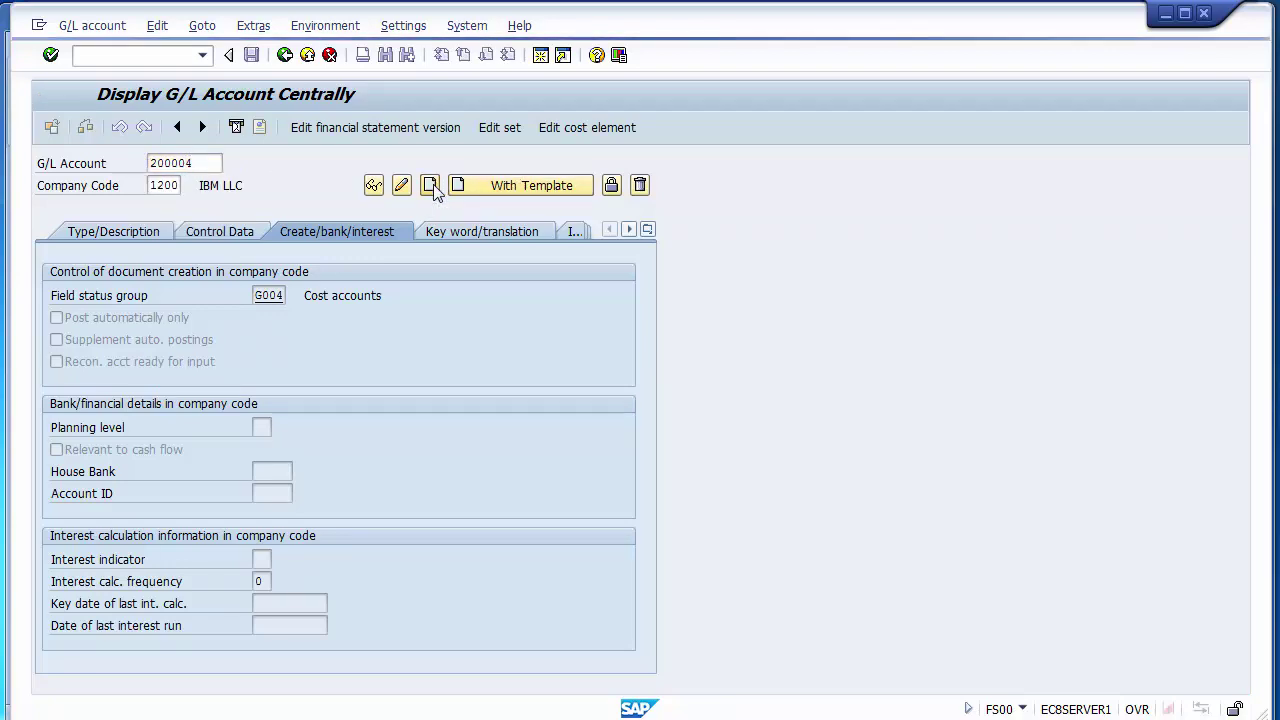
pyautogui.click(140, 232)
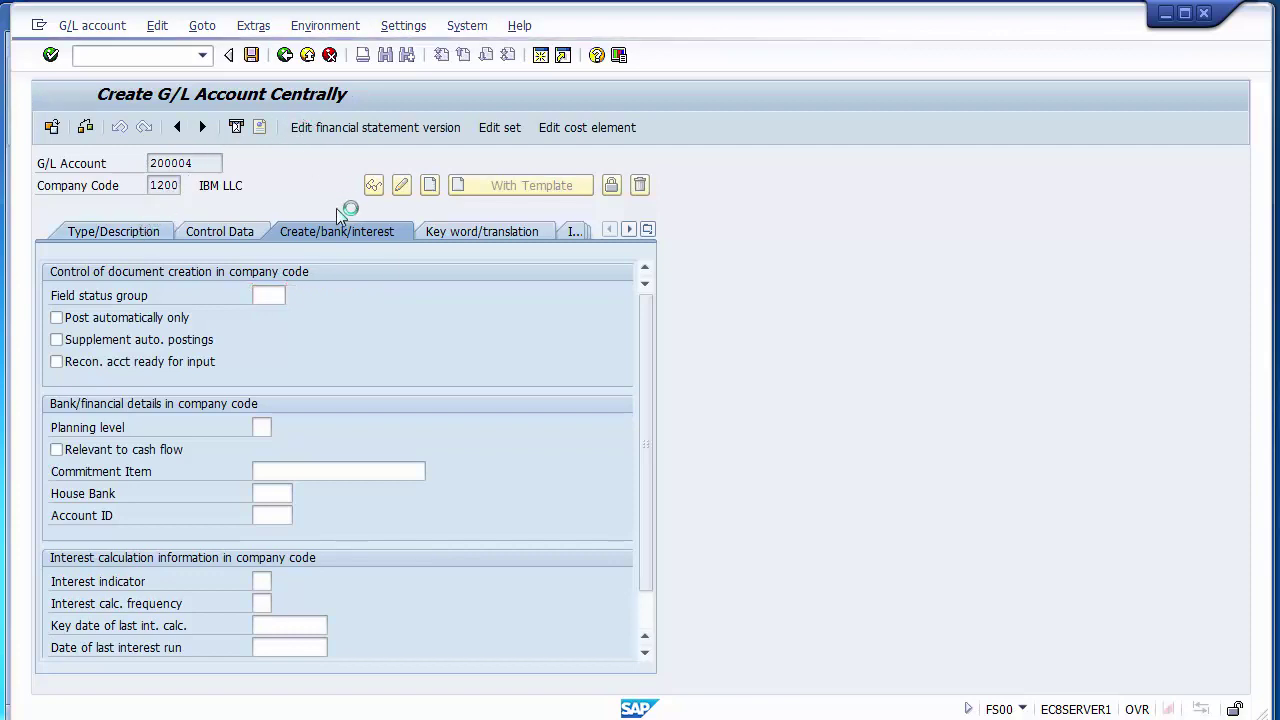
pyautogui.click(299, 293)
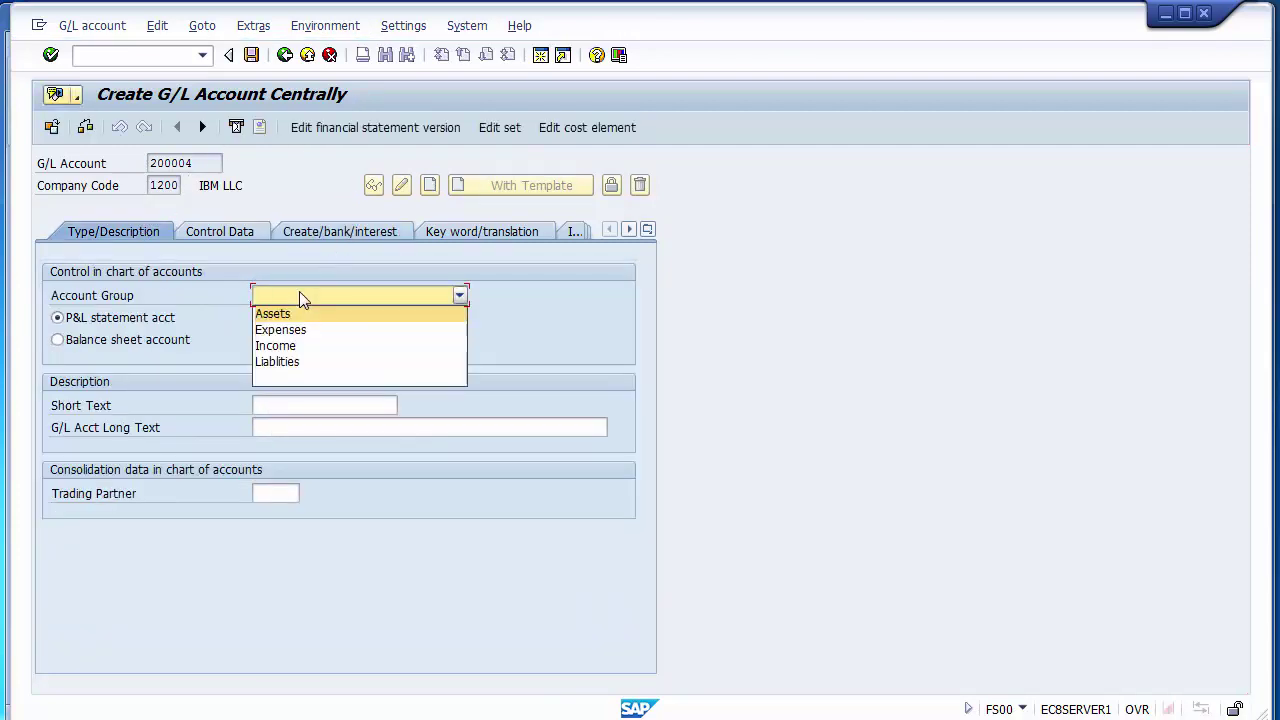
pyautogui.click(283, 364)
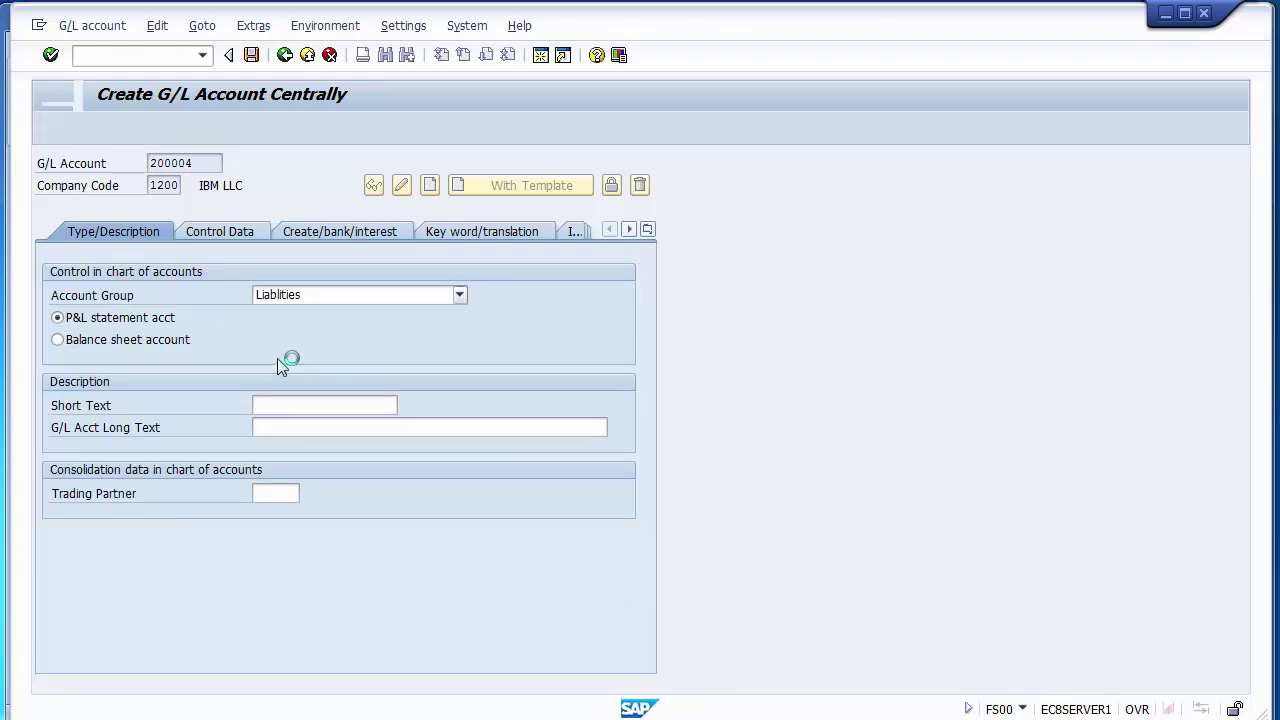
pyautogui.click(160, 342)
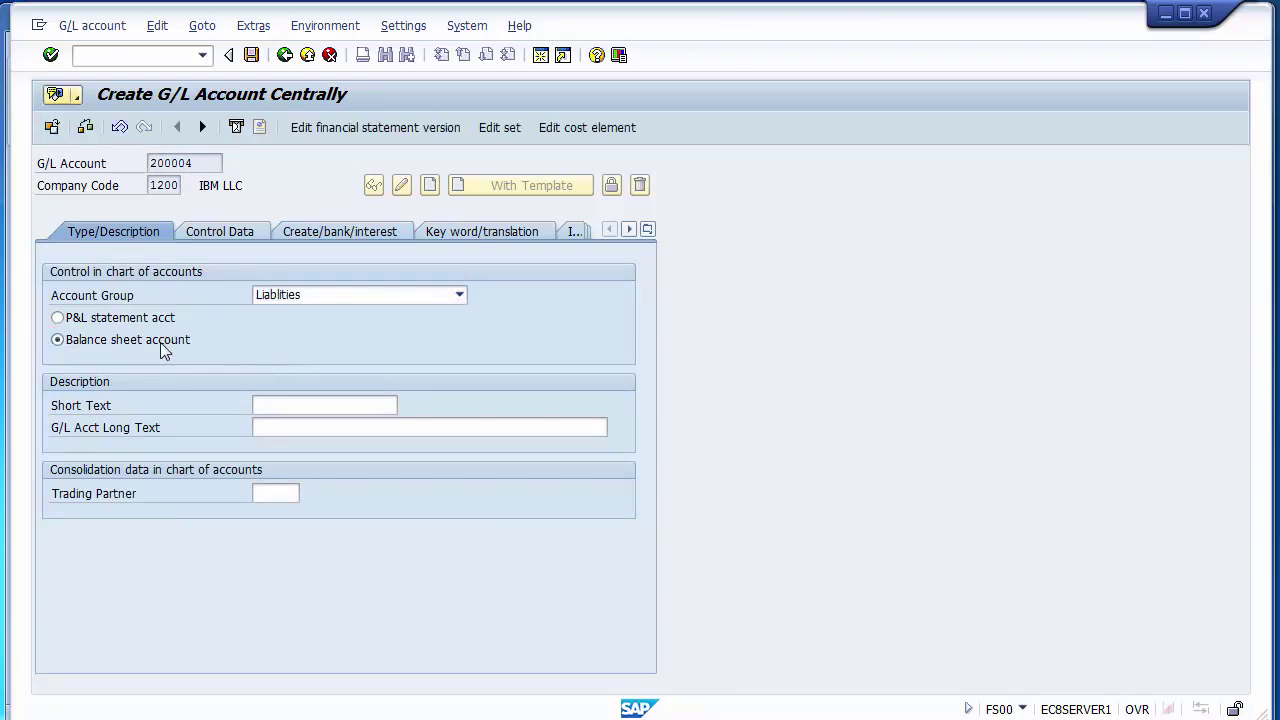
# Describe it as 'Salary Payable A/C' in both the short and long text.
pyautogui.click(285, 404)
pyautogui.write('Salar')
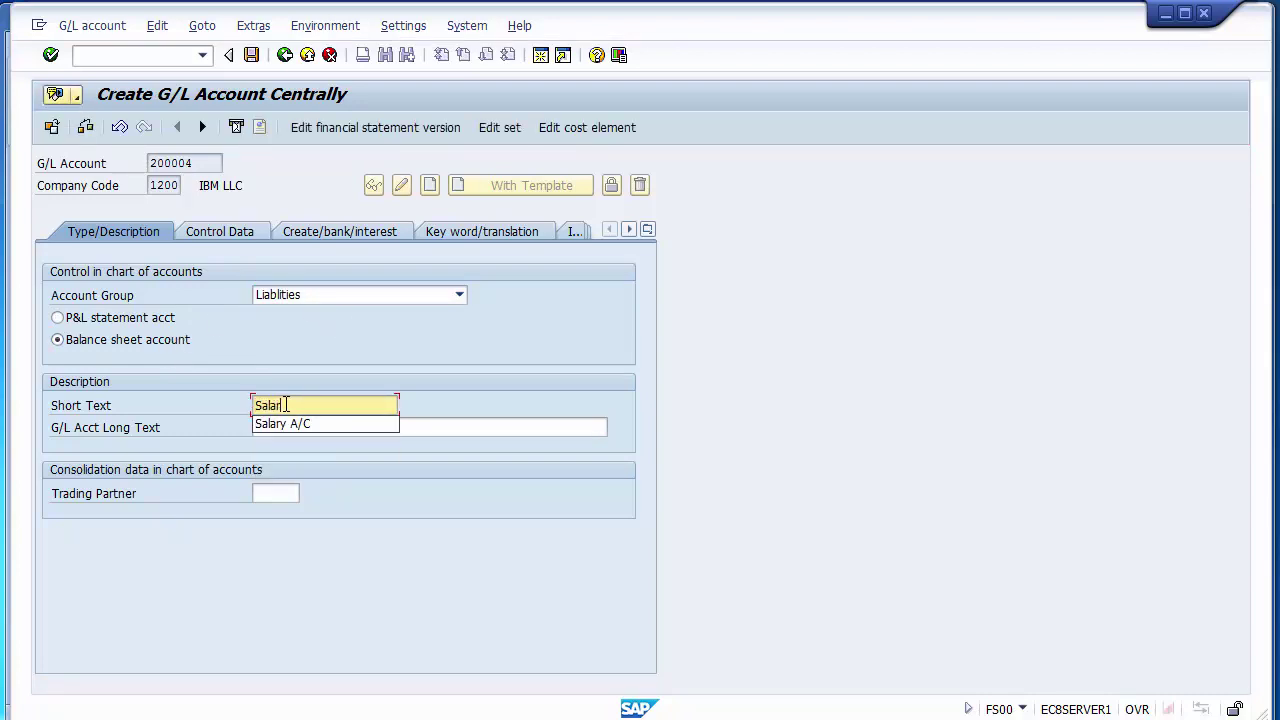
pyautogui.write('y Payable')
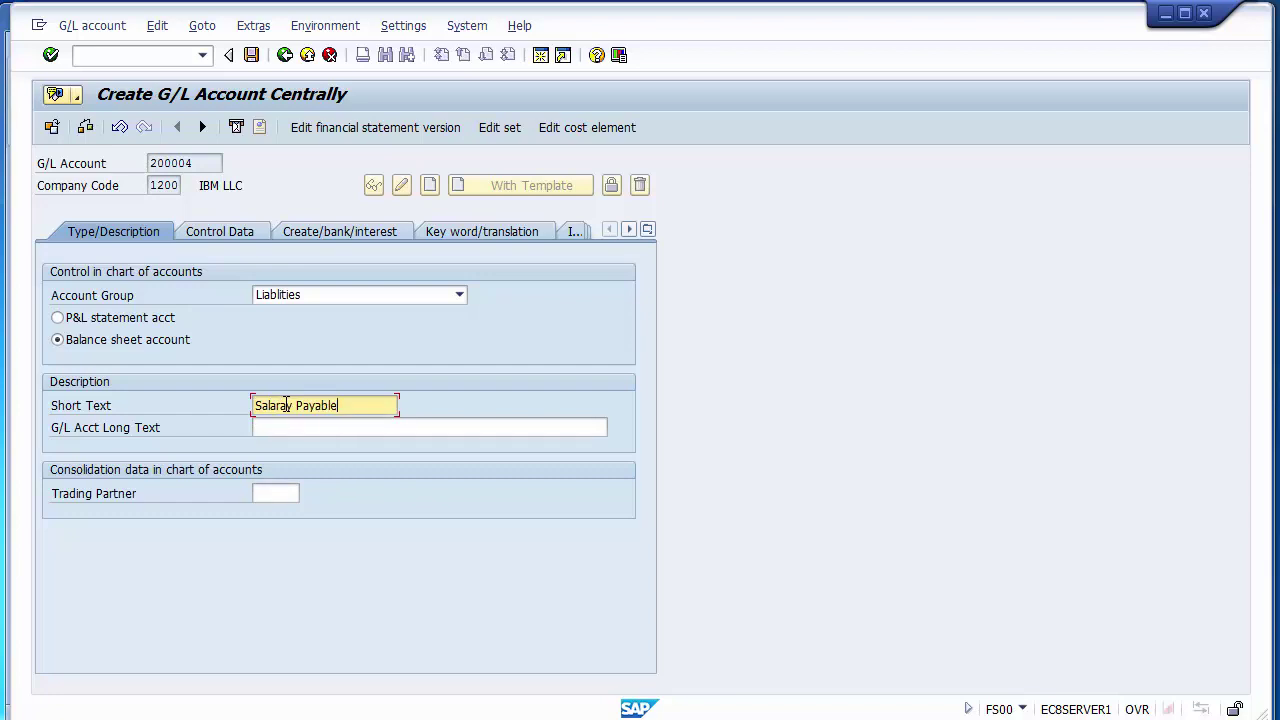
pyautogui.write('A/C')
pyautogui.press('Tab')
pyautogui.hotkey('shift', 'Tab')
pyautogui.press('Tab')
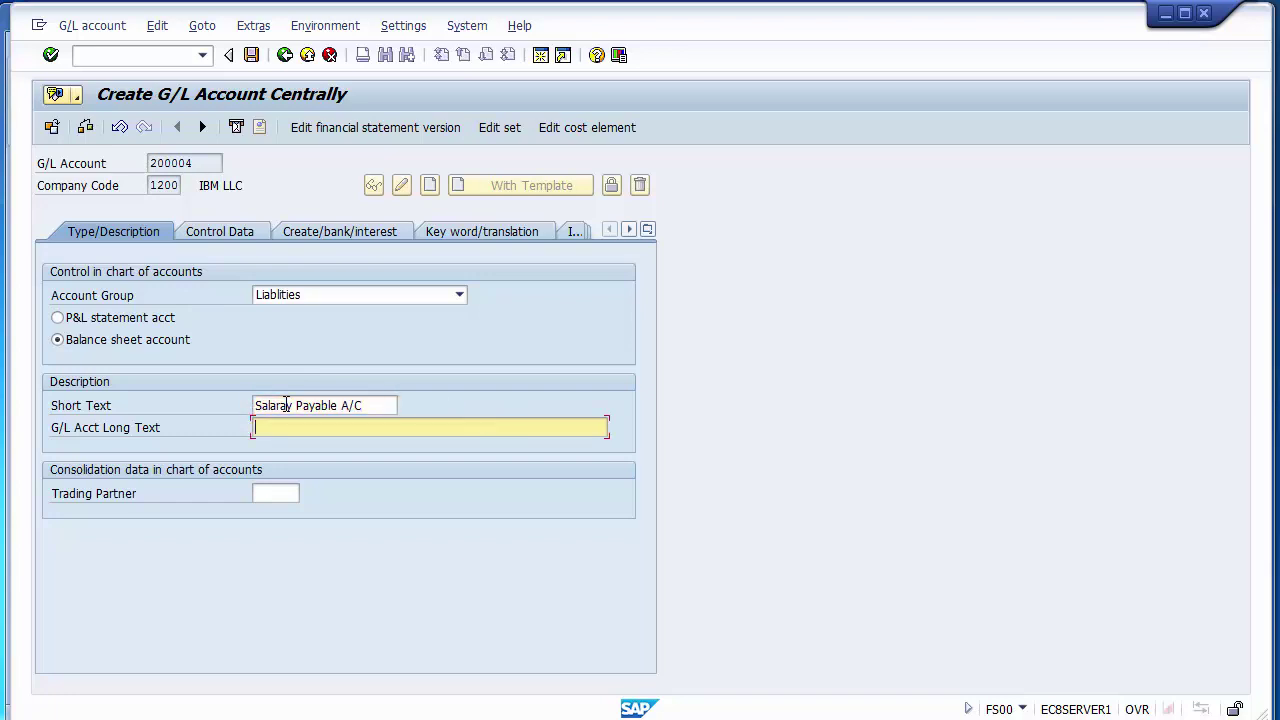
pyautogui.write('Salaray Payable A/C')
pyautogui.click(231, 233)
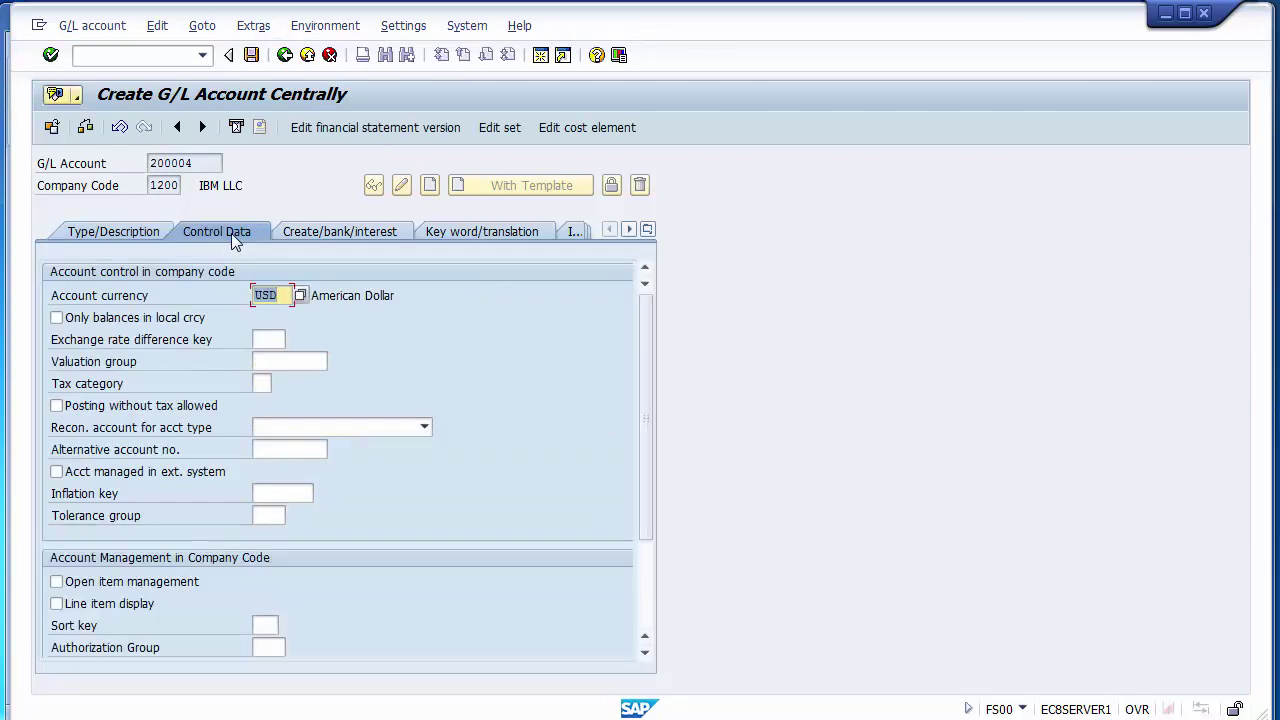
# Turn on line item display and open item management, and set field status group G001.
pyautogui.click(72, 606)
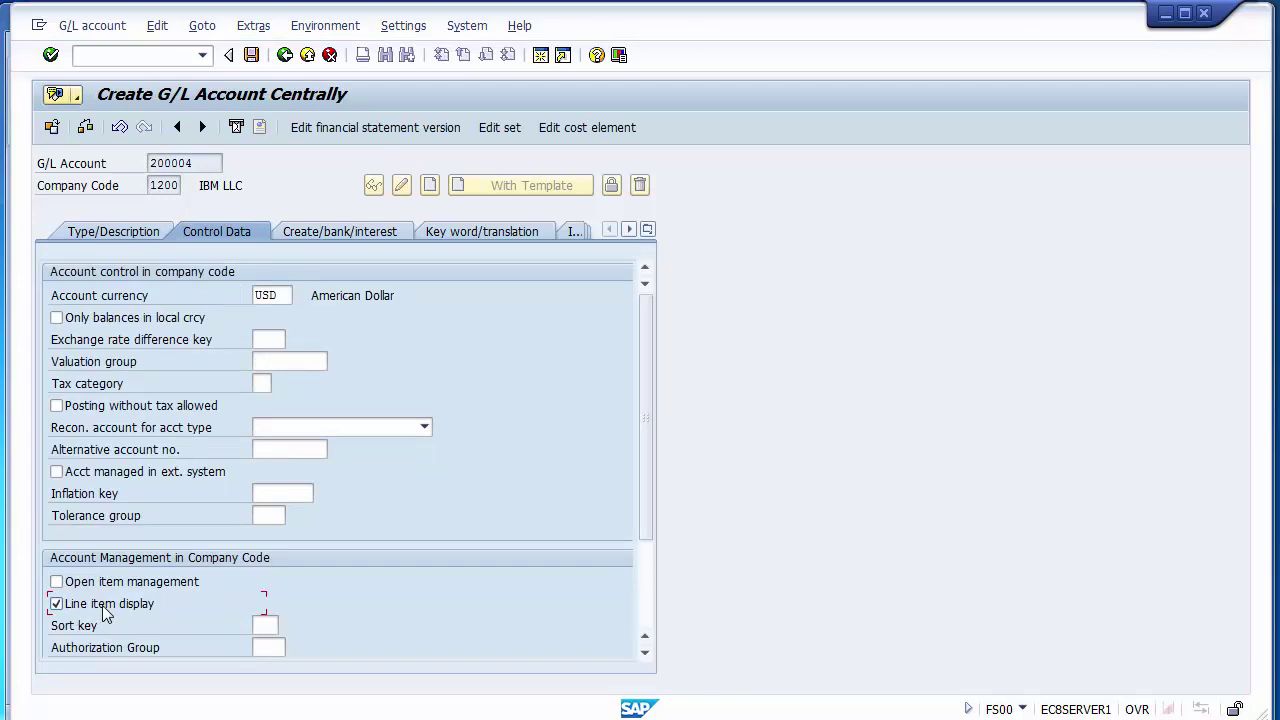
pyautogui.click(127, 589)
pyautogui.click(335, 231)
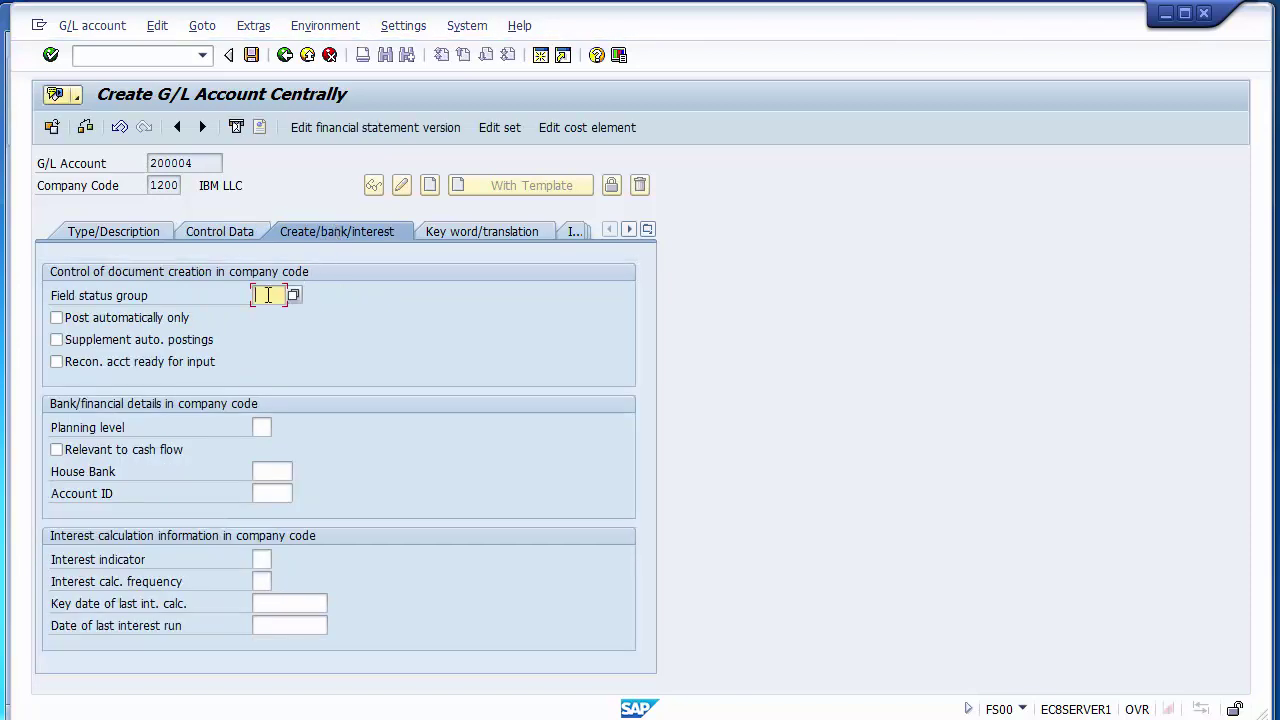
pyautogui.write('g')
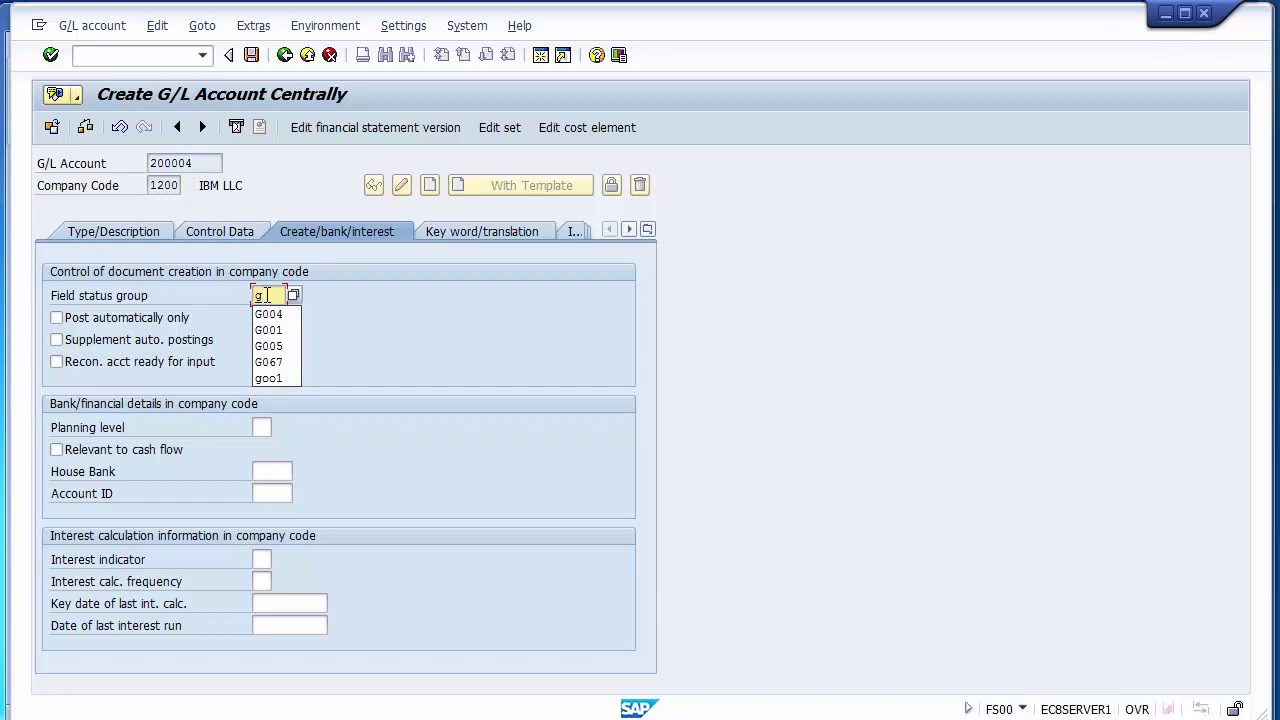
pyautogui.write('001')
pyautogui.press('Return')
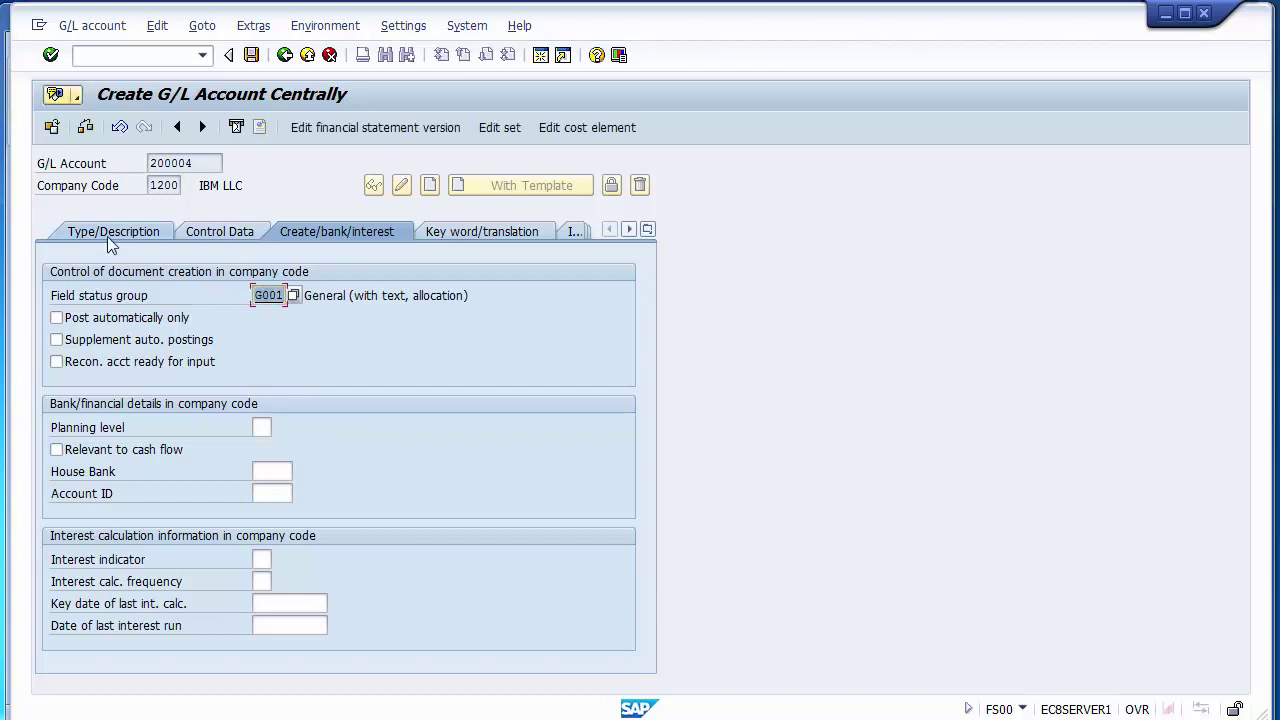
# Save G/L account 200004, accepting the warnings.
pyautogui.hotkey('ctrl', 's')
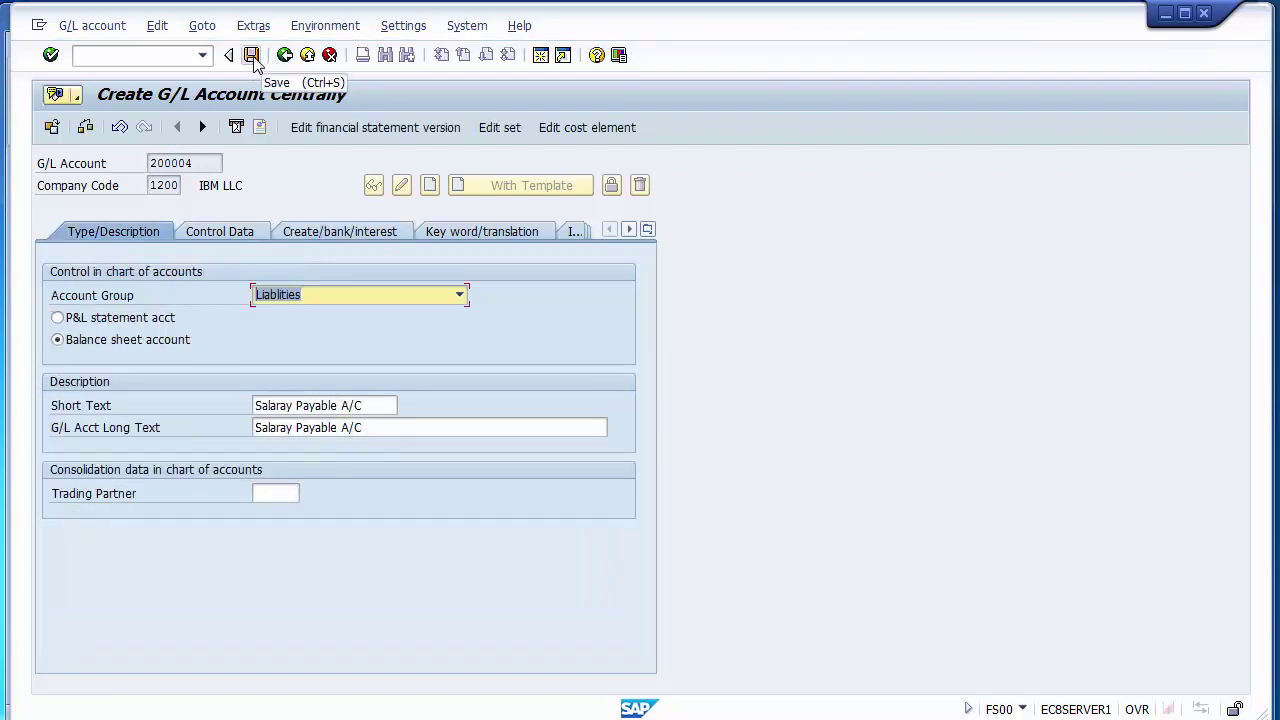
pyautogui.click(253, 58)
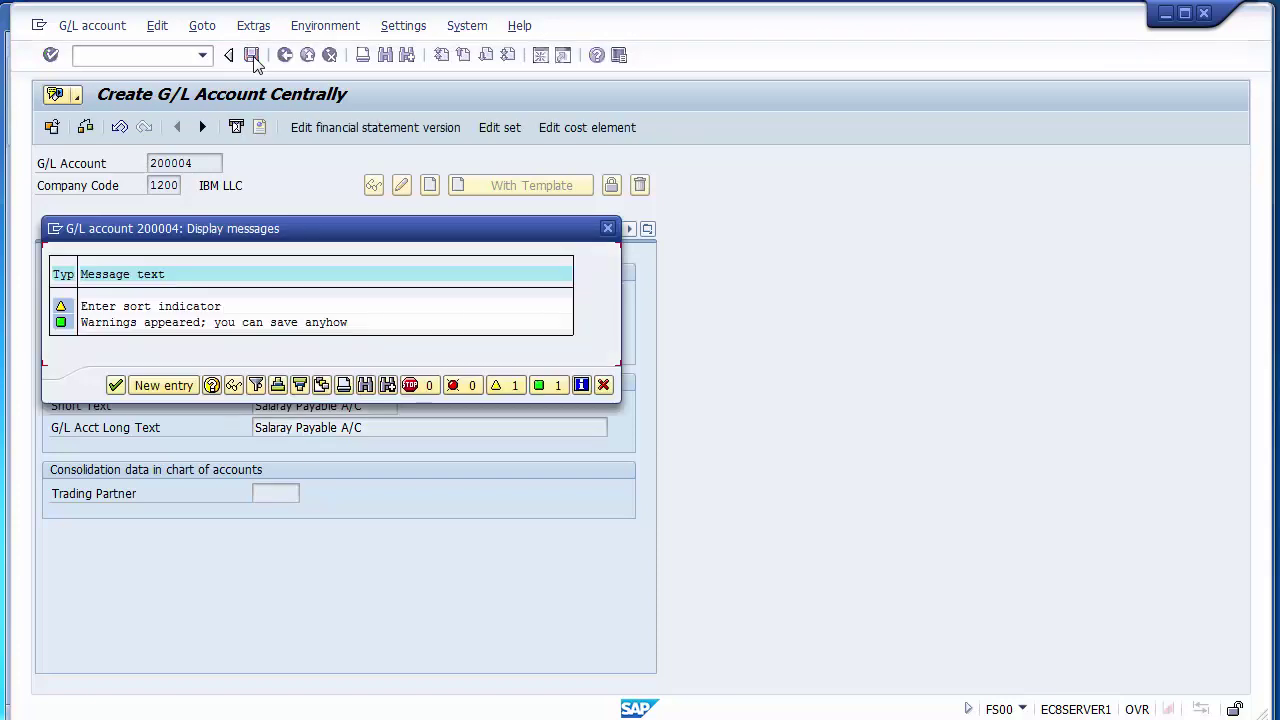
pyautogui.click(115, 386)
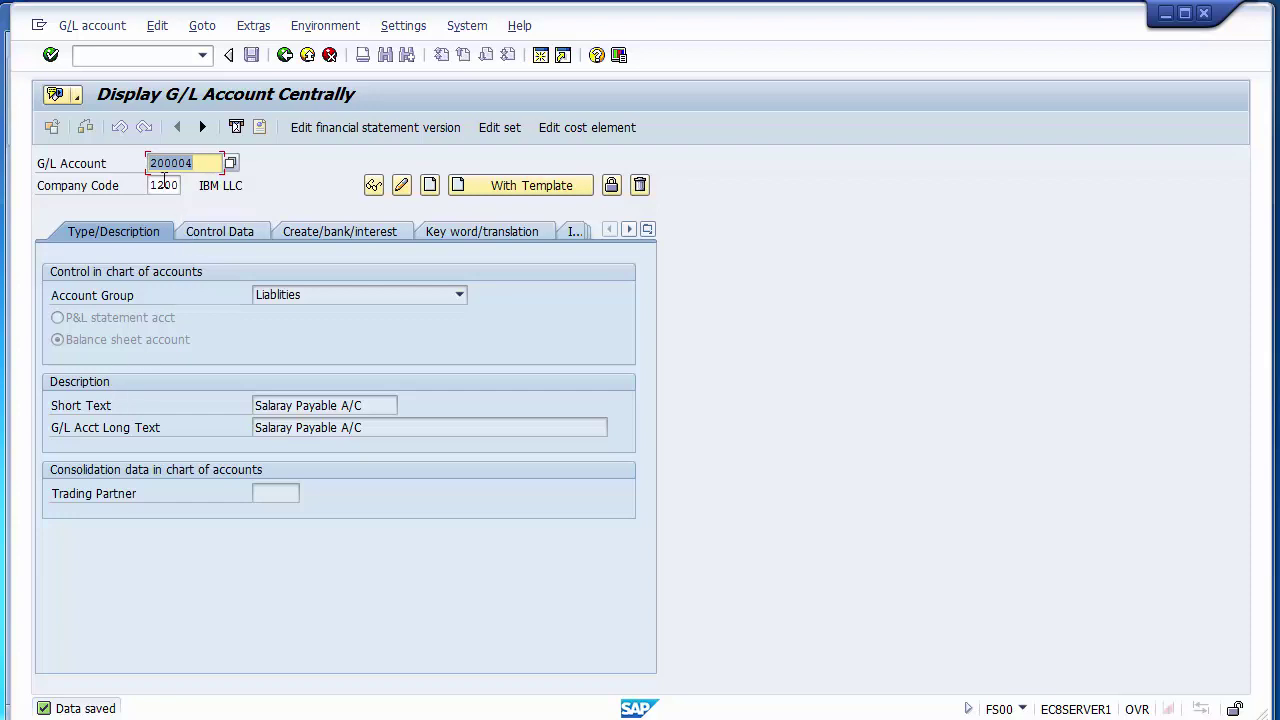
# Enter /n in the command field to close account 200004 and reach SAP Easy Access.
pyautogui.click(103, 57)
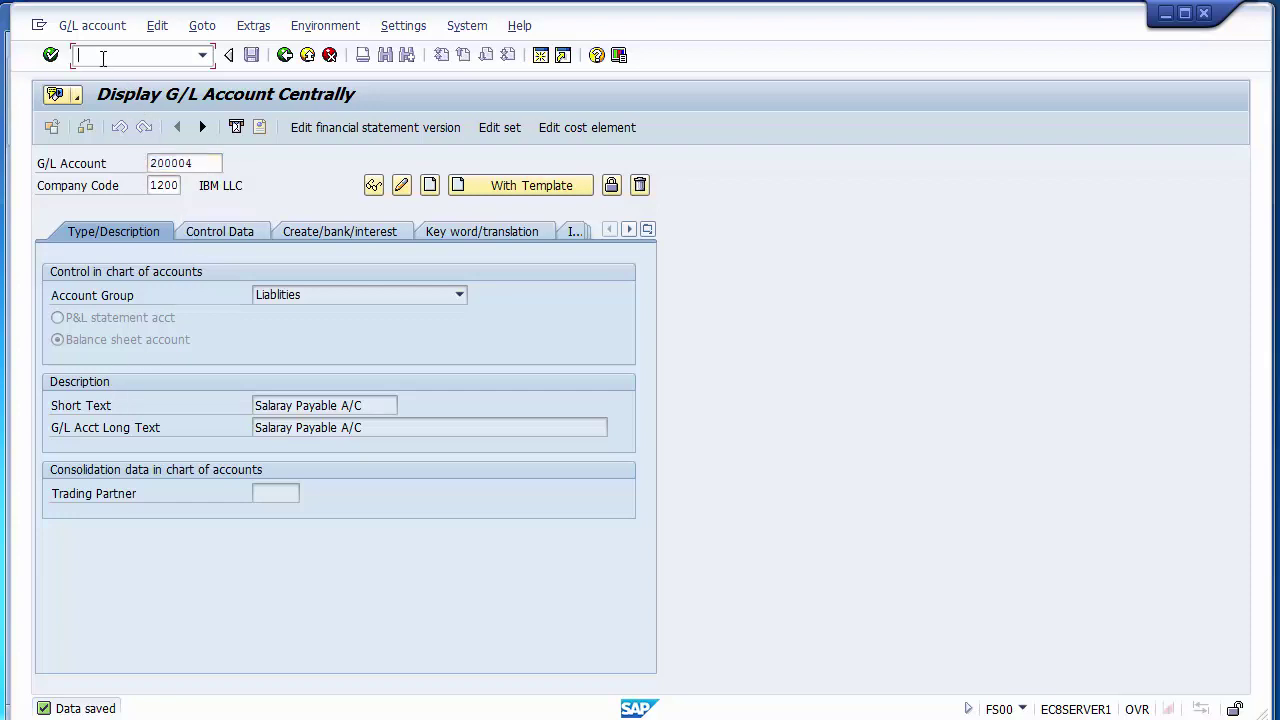
pyautogui.write('/n')
pyautogui.press('Return')
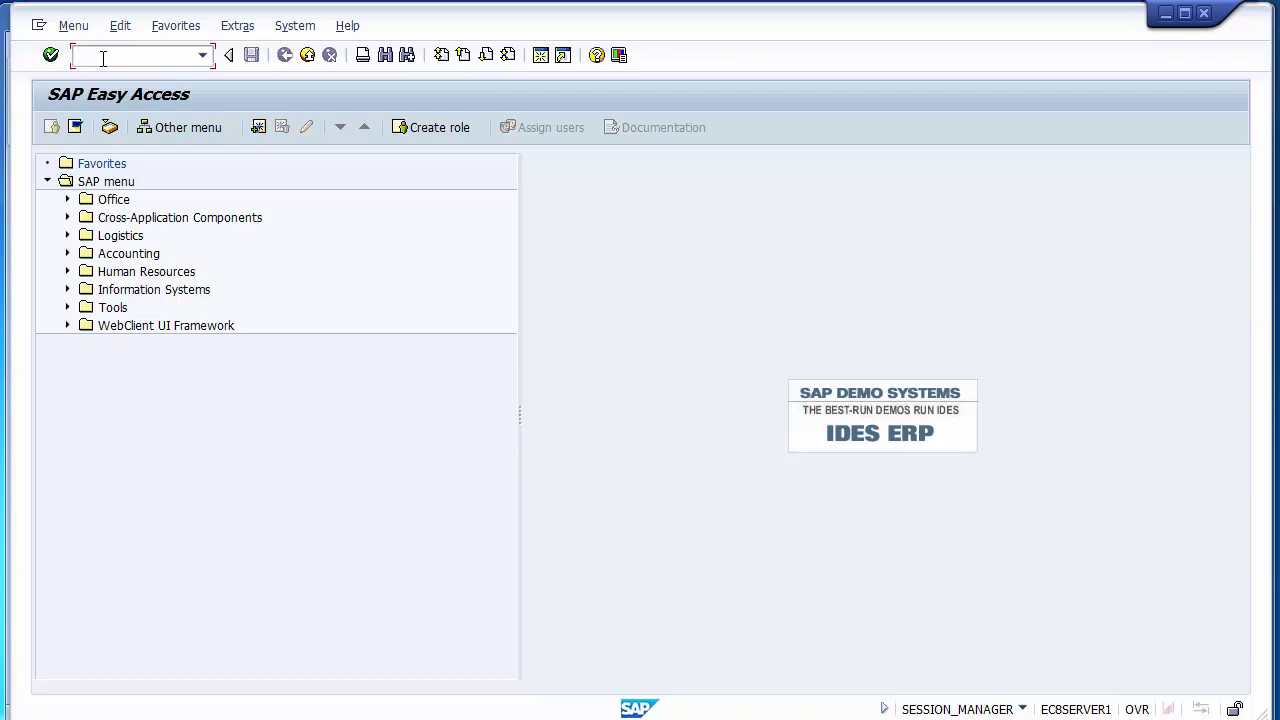
# Start FB50 with document date 29112014, type SA and posting date 29102014.
pyautogui.write('f')
pyautogui.write('b50')
pyautogui.press('Return')
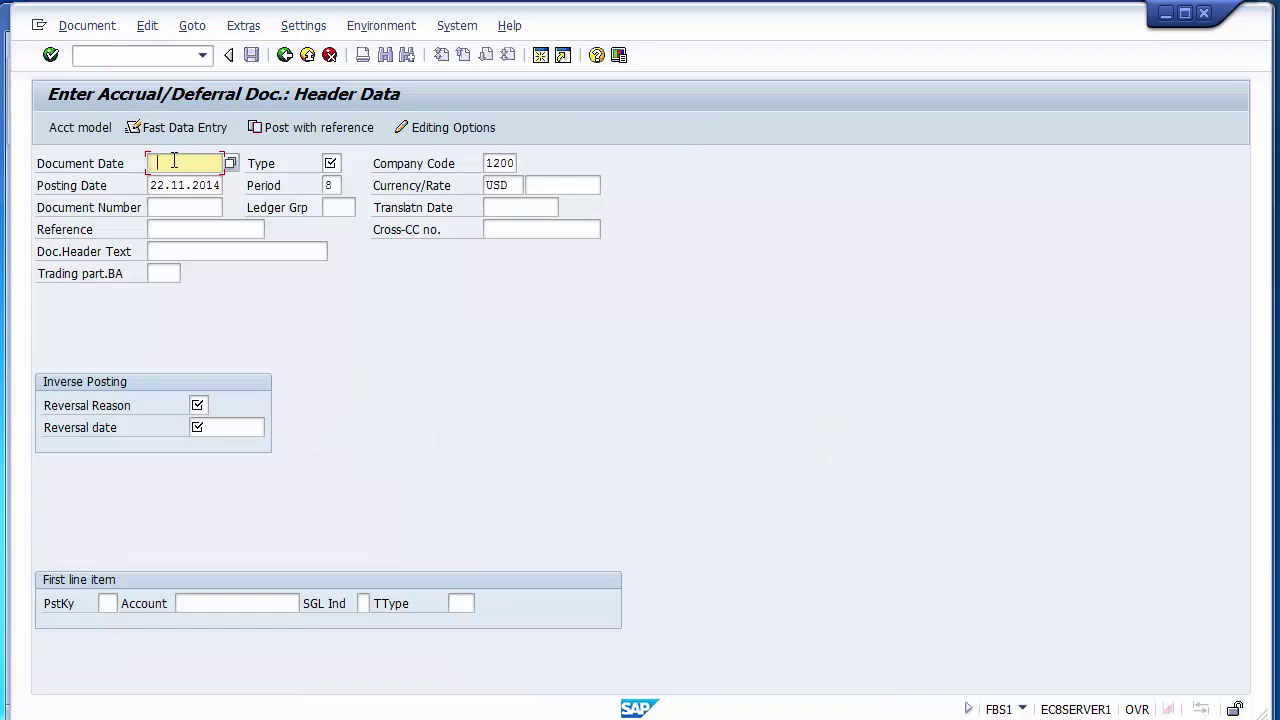
pyautogui.write('29112014')
pyautogui.press('Tab')
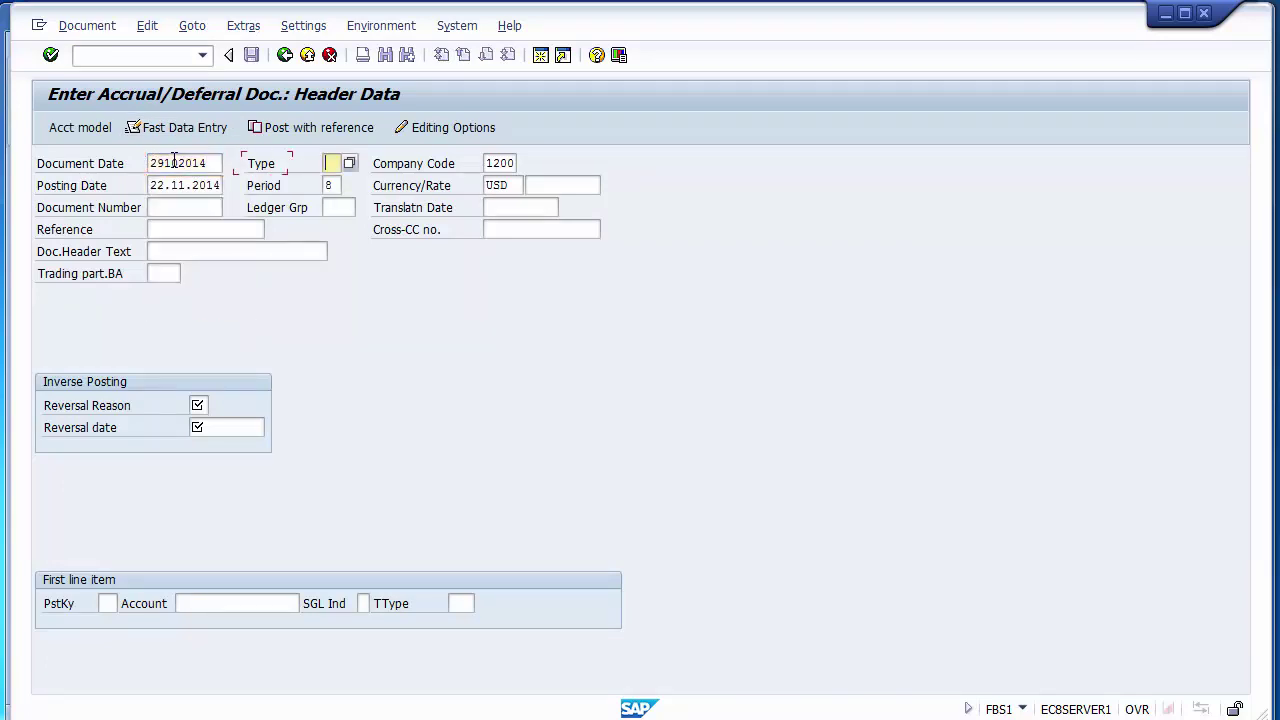
pyautogui.write('SA')
pyautogui.press('Tab')
pyautogui.press('Tab')
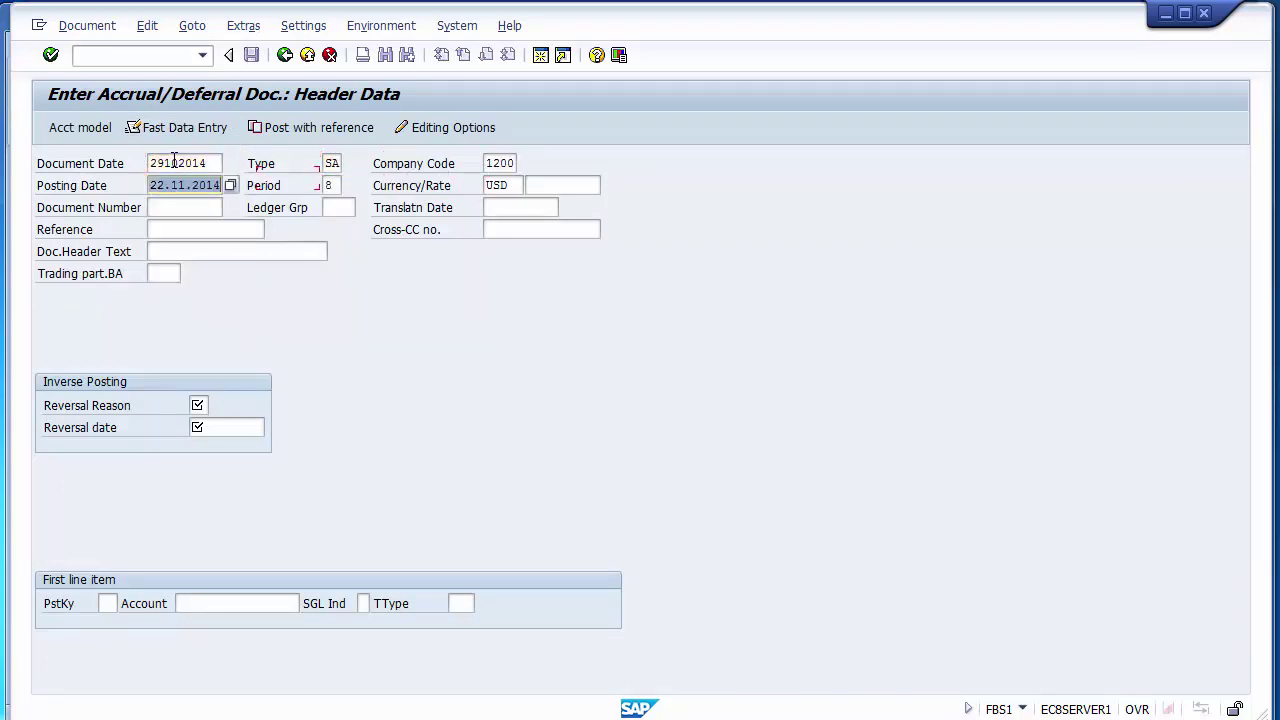
pyautogui.write('29102014')
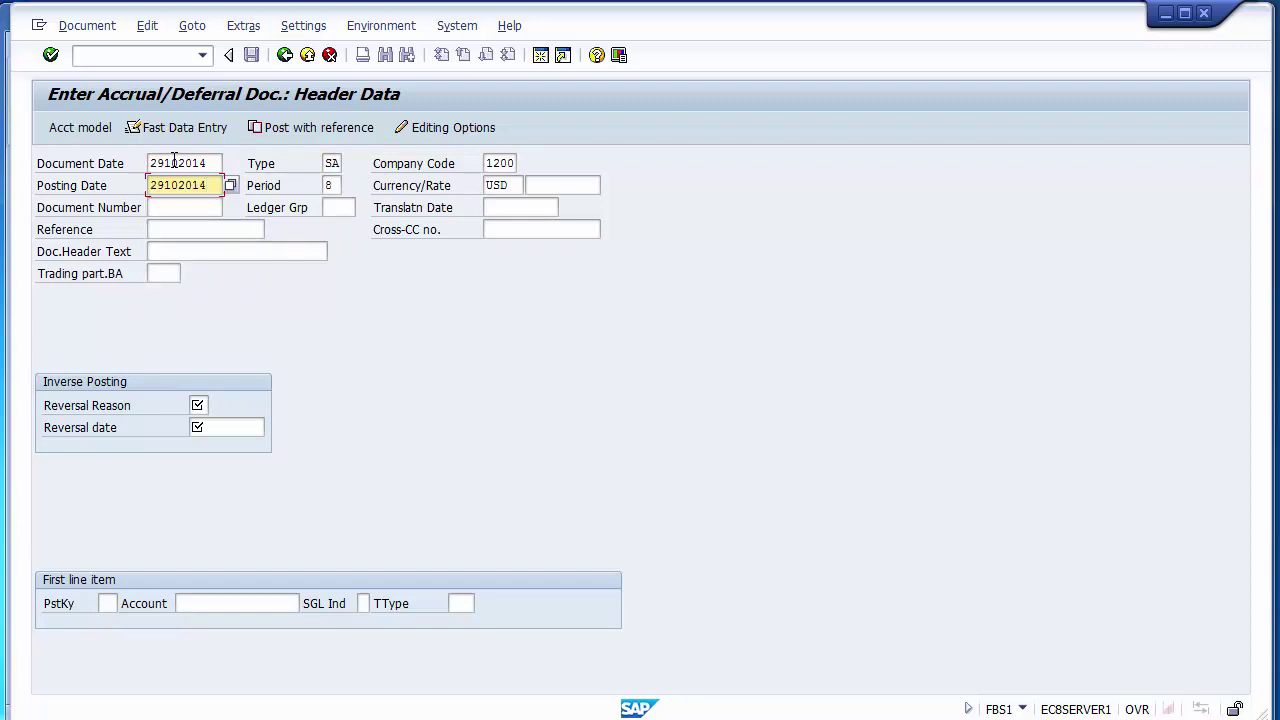
pyautogui.press('Tab')
pyautogui.press('Tab')
pyautogui.press('Tab')
pyautogui.press('Tab')
pyautogui.press('Tab')
pyautogui.press('Tab')
pyautogui.press('Tab')
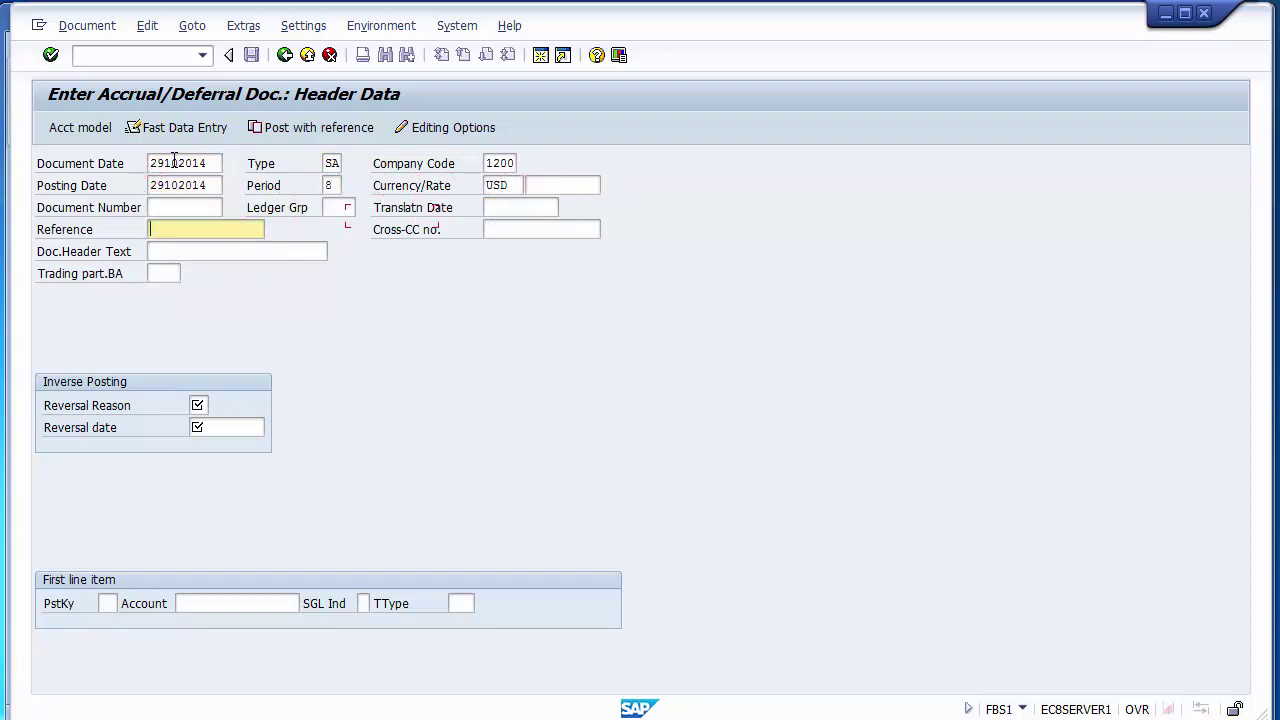
# Set reversal reason 01 with reversal date 03112014.
pyautogui.press('Tab')
pyautogui.press('Tab')
pyautogui.press('Tab')
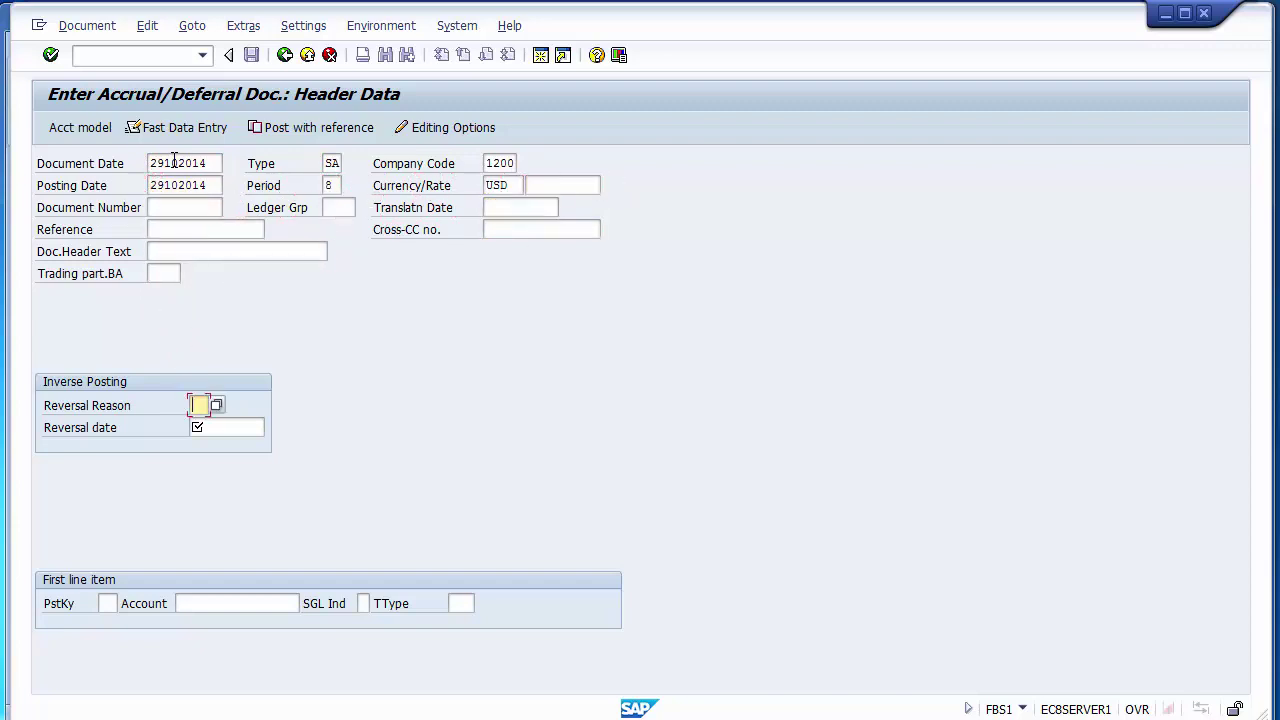
pyautogui.write('01')
pyautogui.press('Tab')
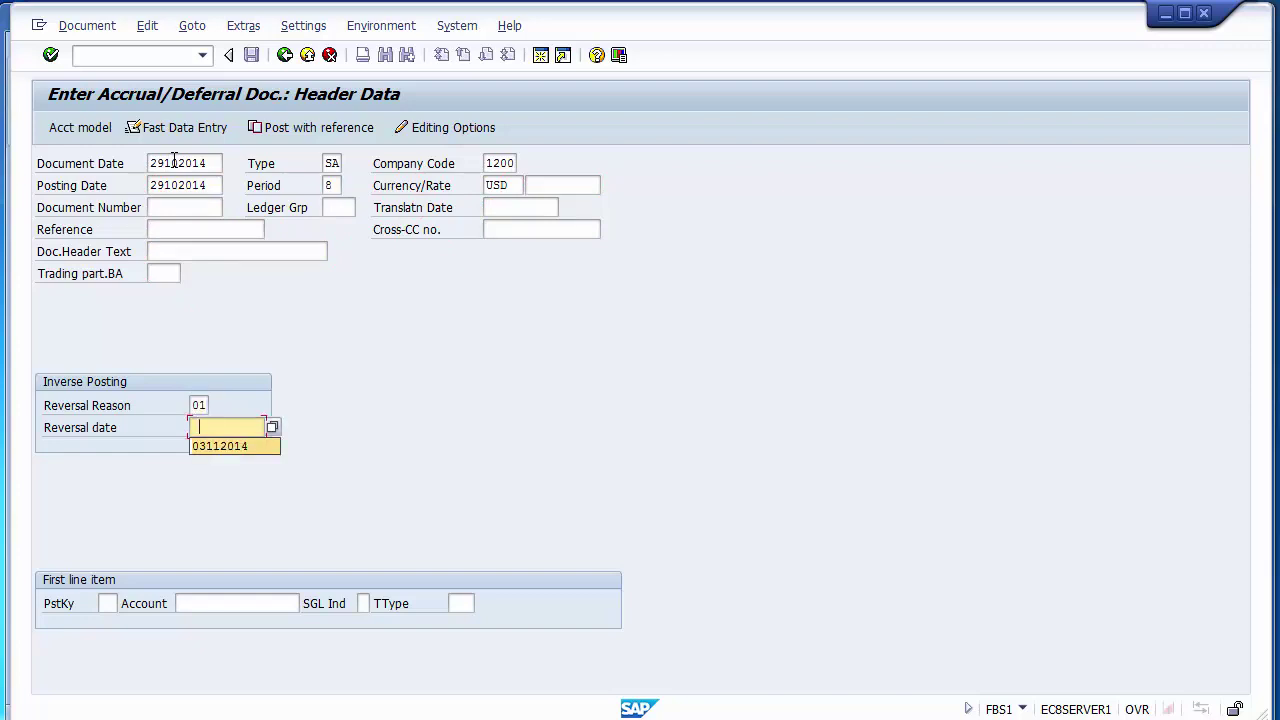
pyautogui.press('Down')
pyautogui.press('Return')
pyautogui.press('Tab')
pyautogui.press('Tab')
# Correct the document date and call up the posting key list for the first line.
pyautogui.click(174, 162)
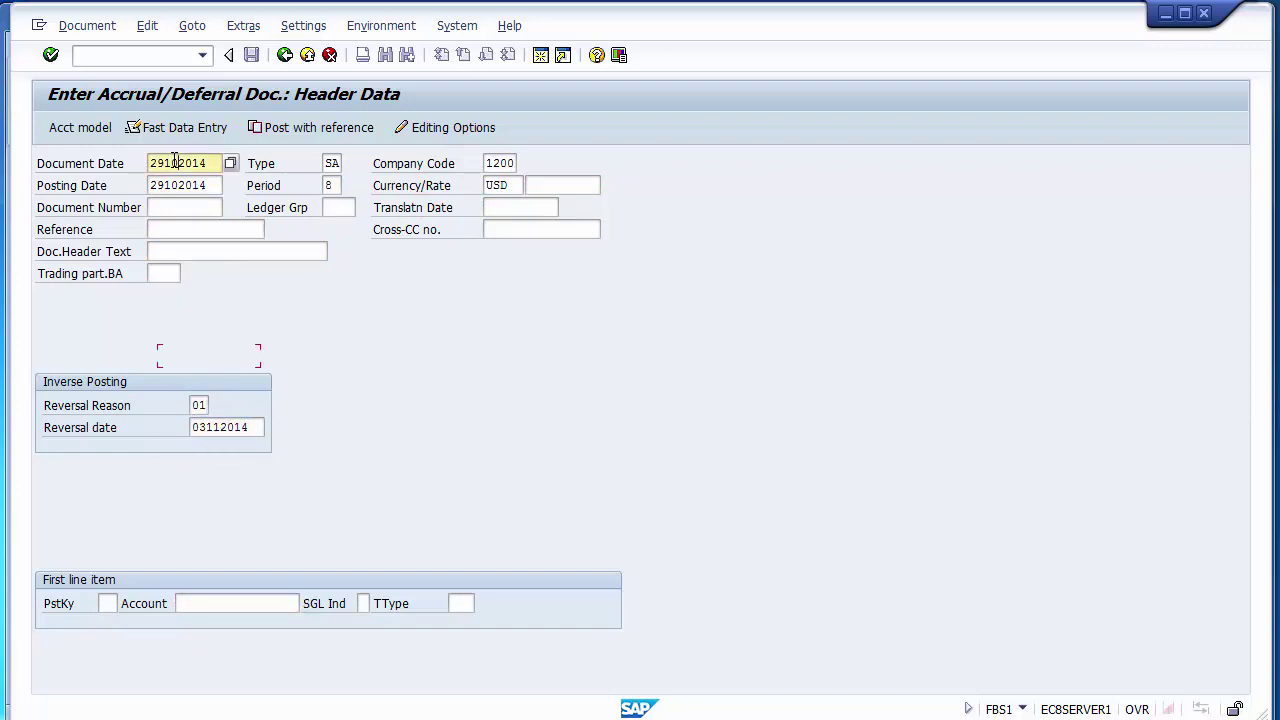
pyautogui.click(107, 603)
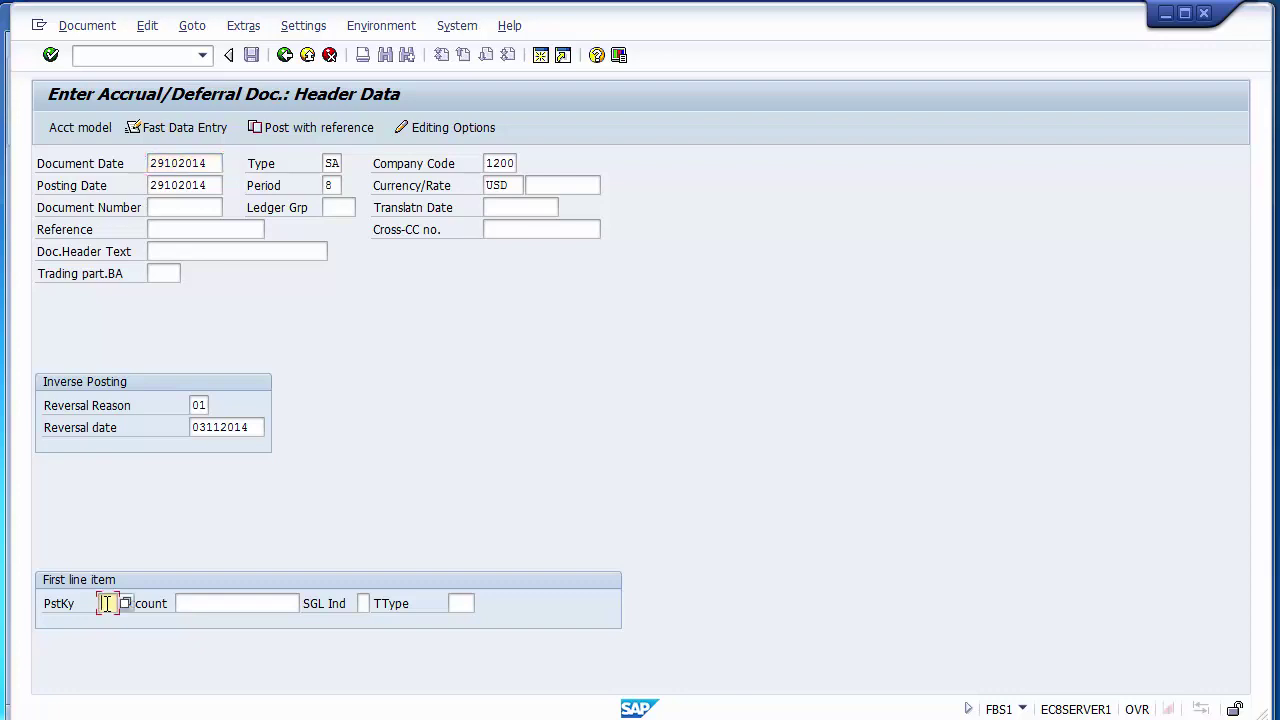
pyautogui.press('Return')
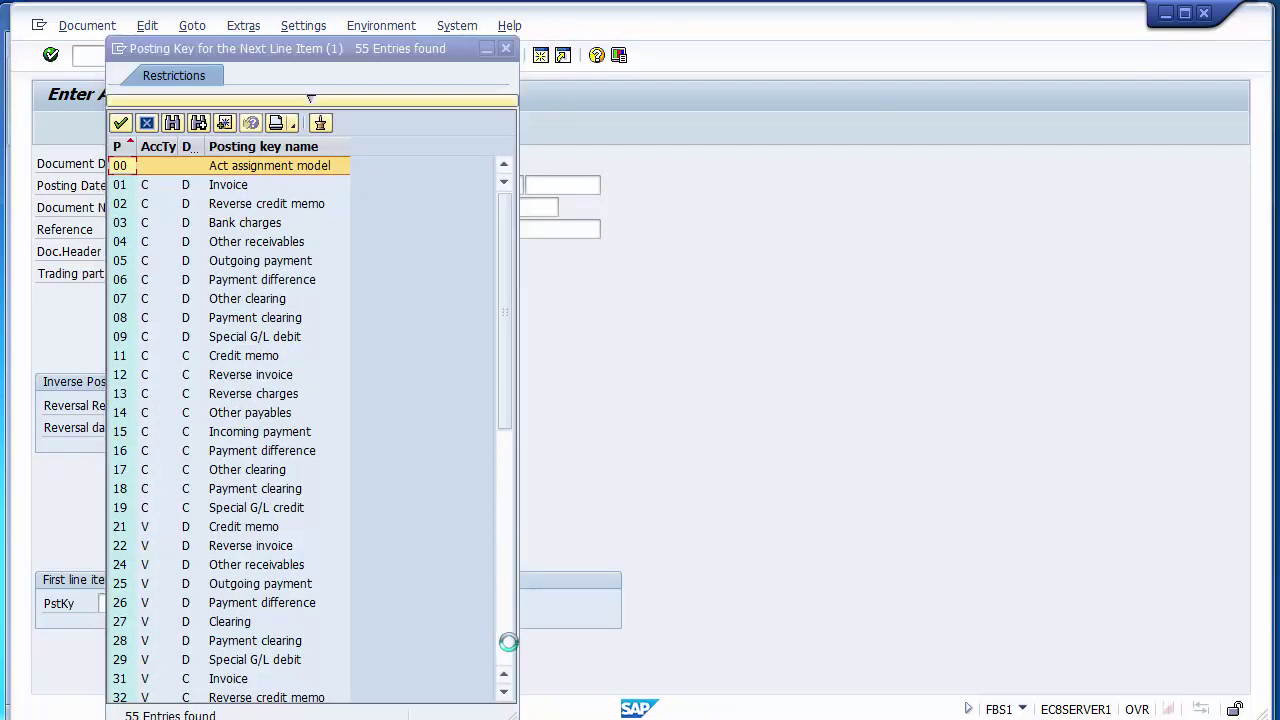
# Set the first line to posting key 40 Debit on account 400002 Salary Account.
pyautogui.click(504, 662)
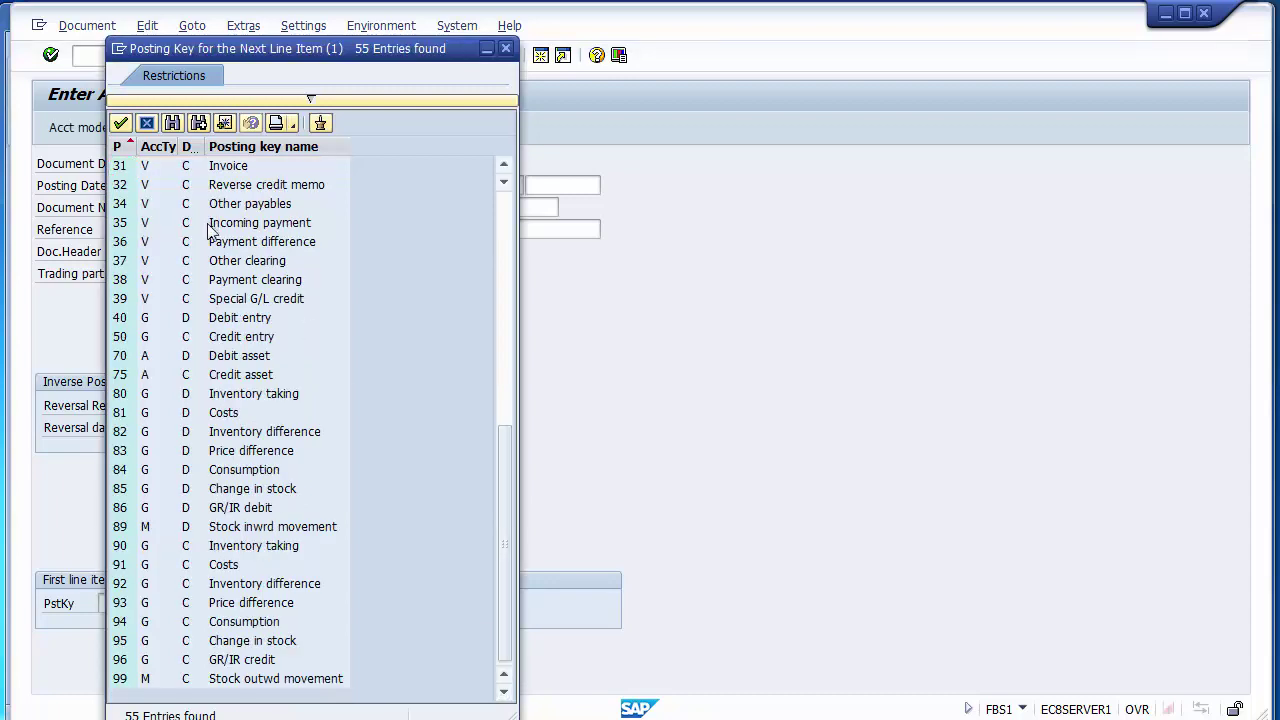
pyautogui.click(251, 323)
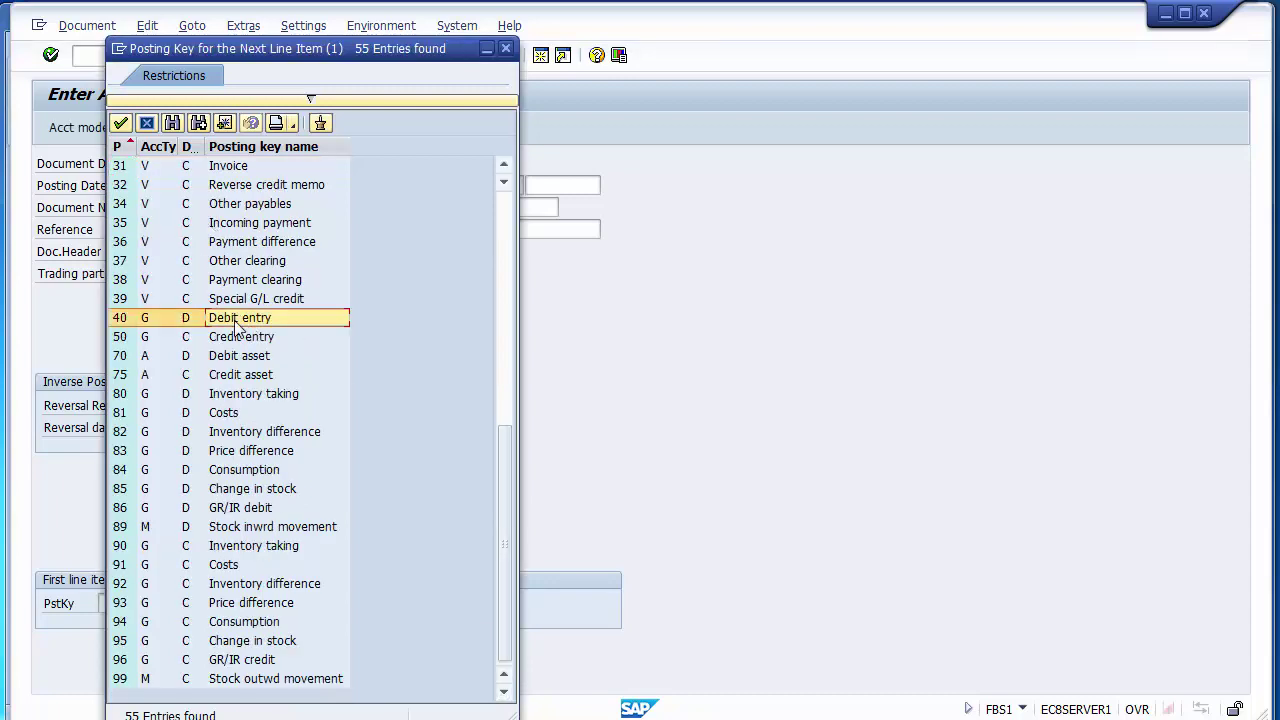
pyautogui.doubleClick(236, 322)
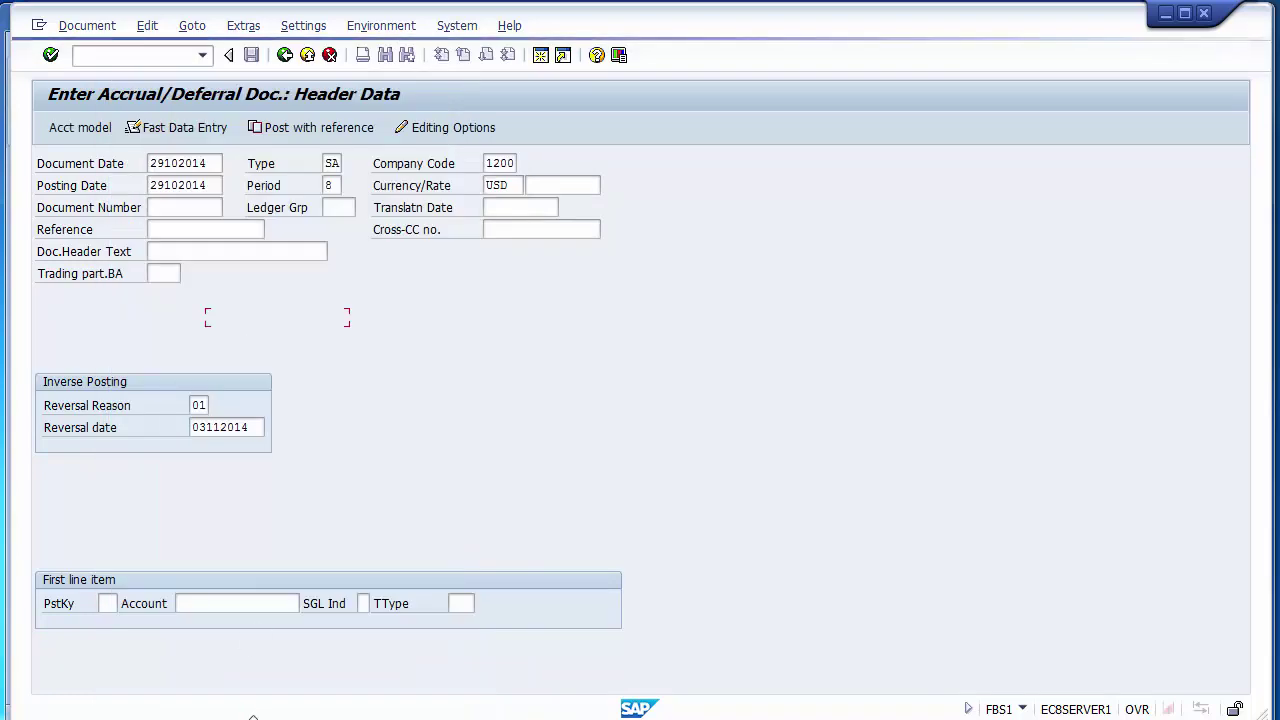
pyautogui.click(193, 603)
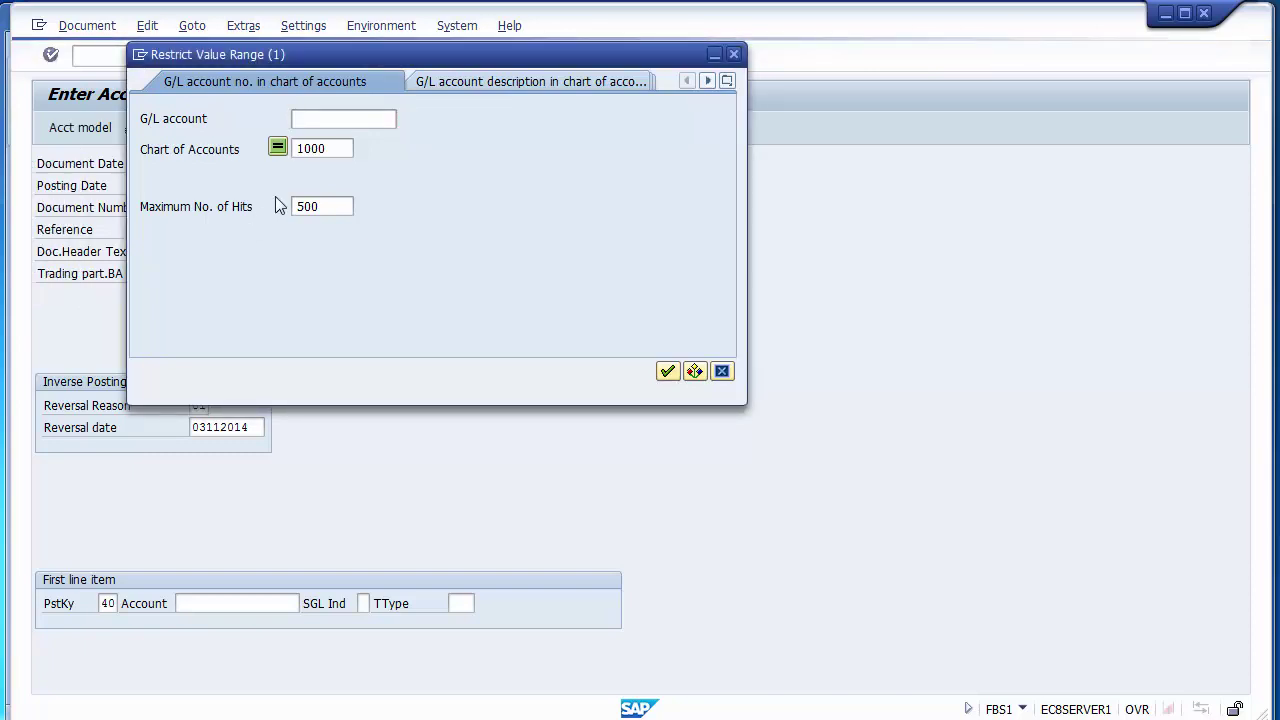
pyautogui.press('Return')
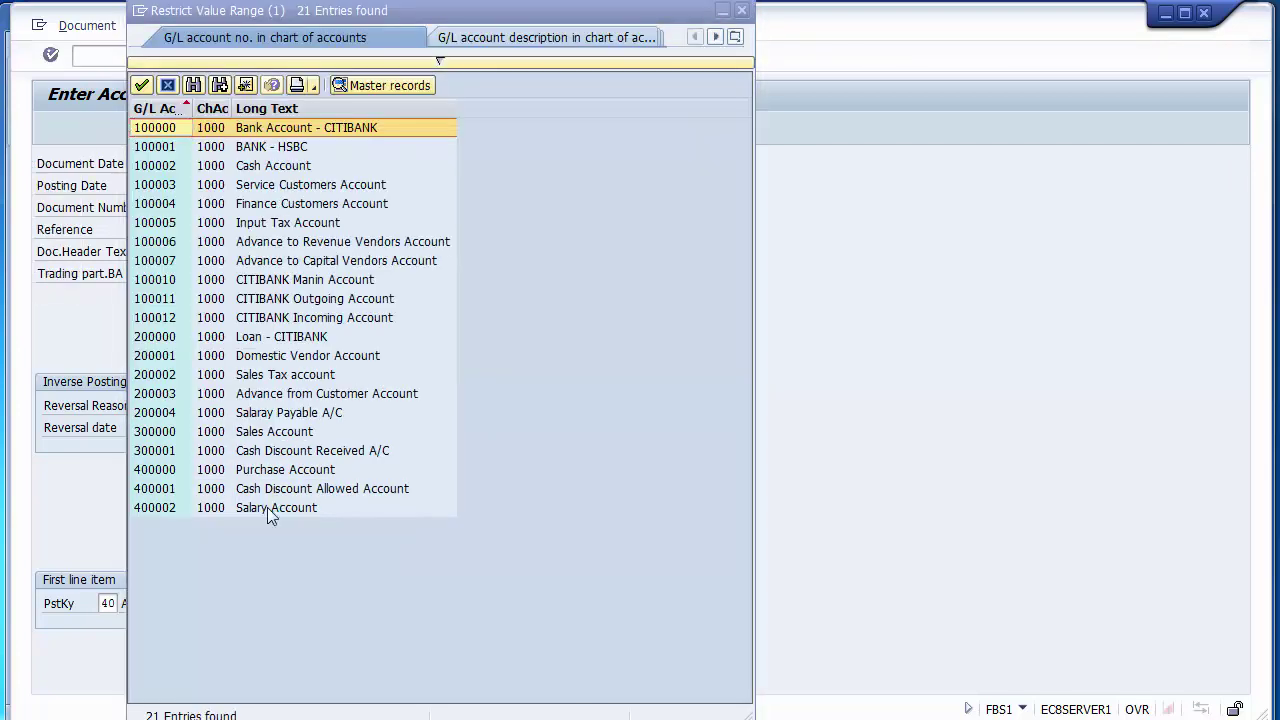
pyautogui.doubleClick(270, 508)
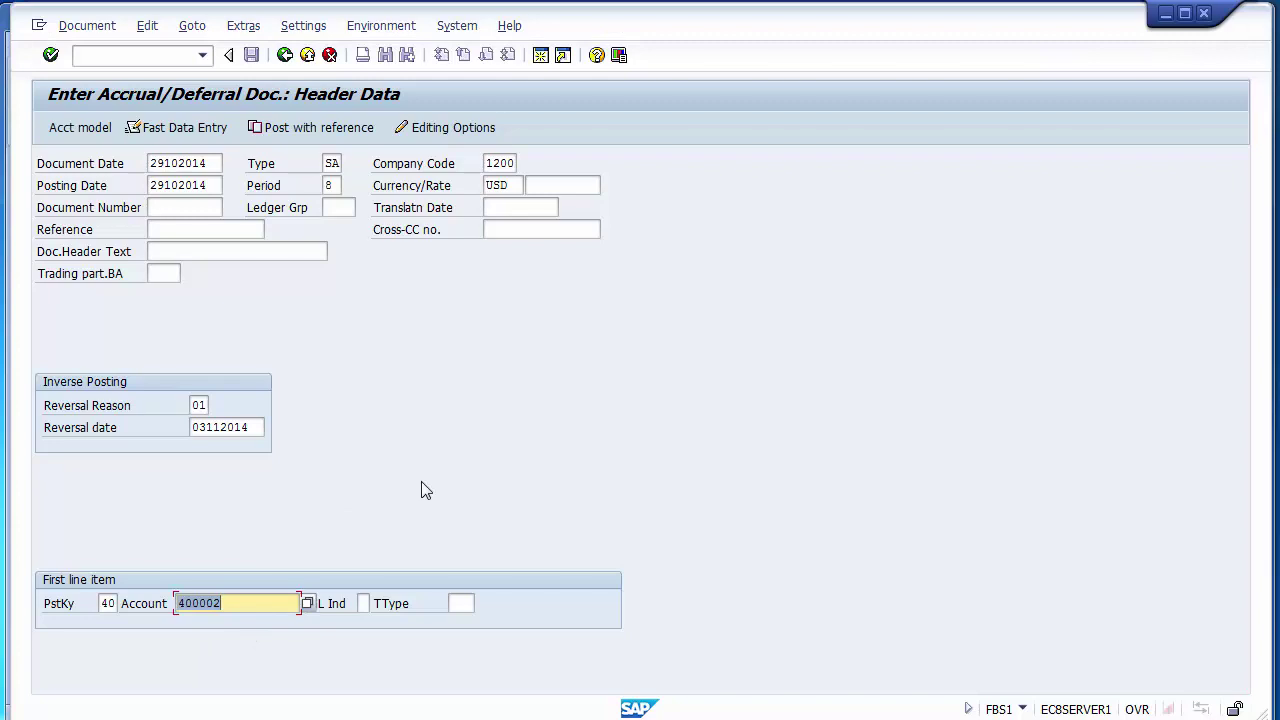
pyautogui.press('Return')
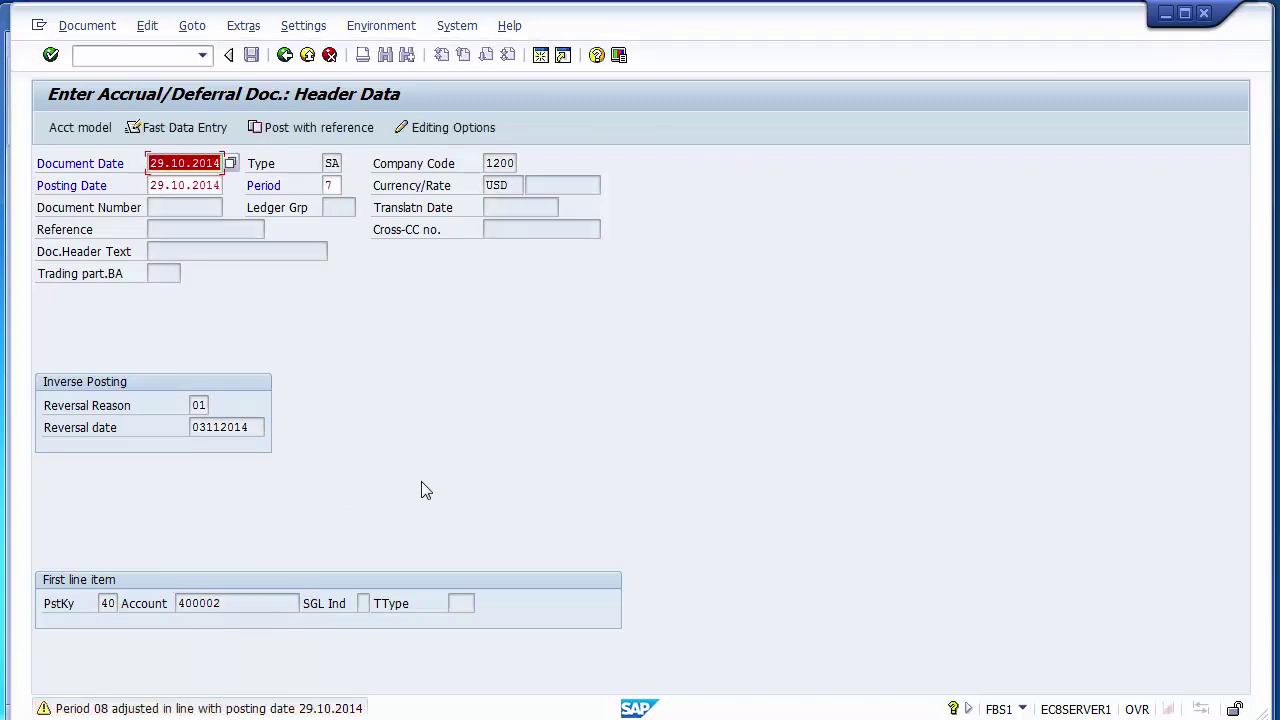
# Change the reversal reason to 02 and open the first line item's details.
pyautogui.press('Return')
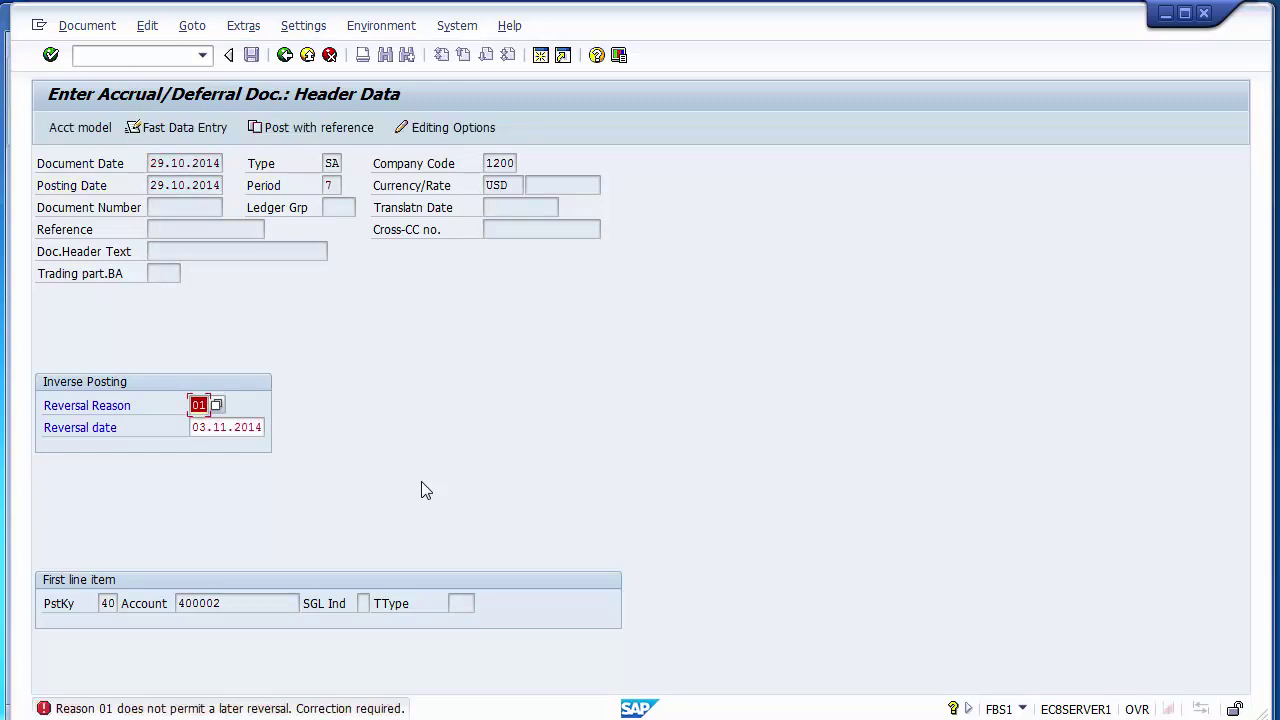
pyautogui.write('02')
pyautogui.press('Return')
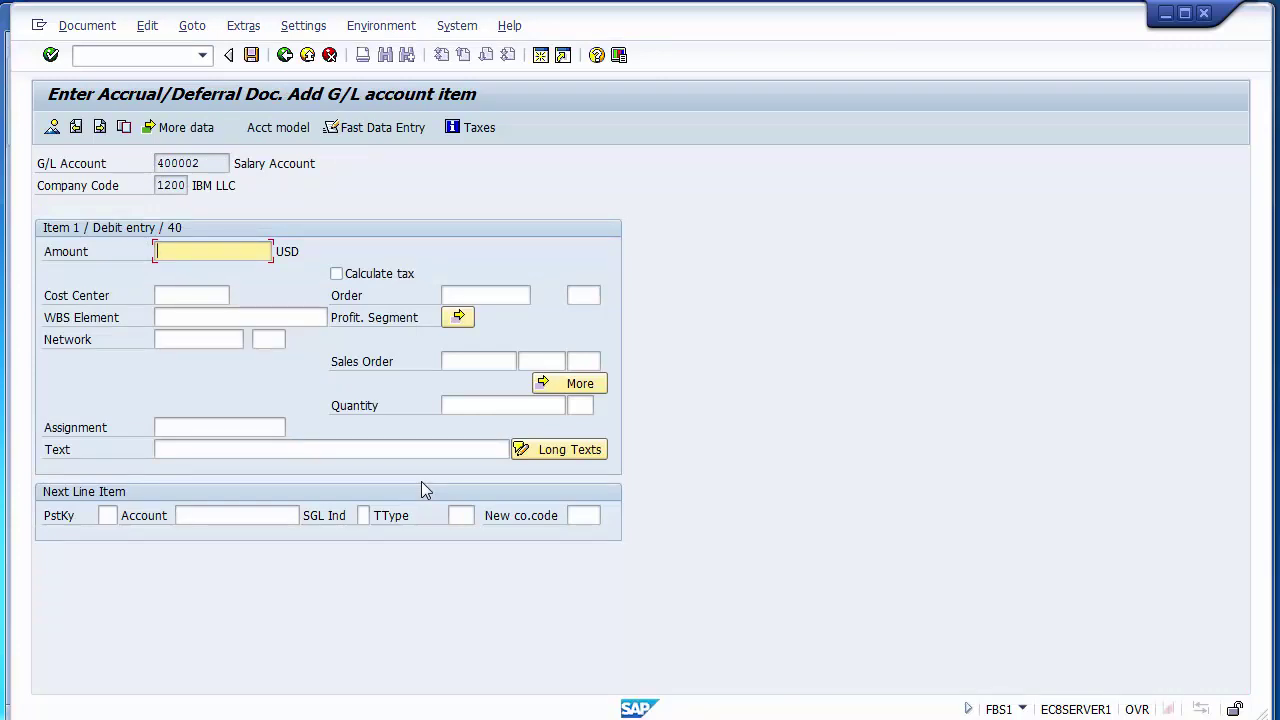
# Give the debit line 120000 USD and text 'Salary Provision for OCt'14', then add posting key 50 to 200004.
pyautogui.write('120000')
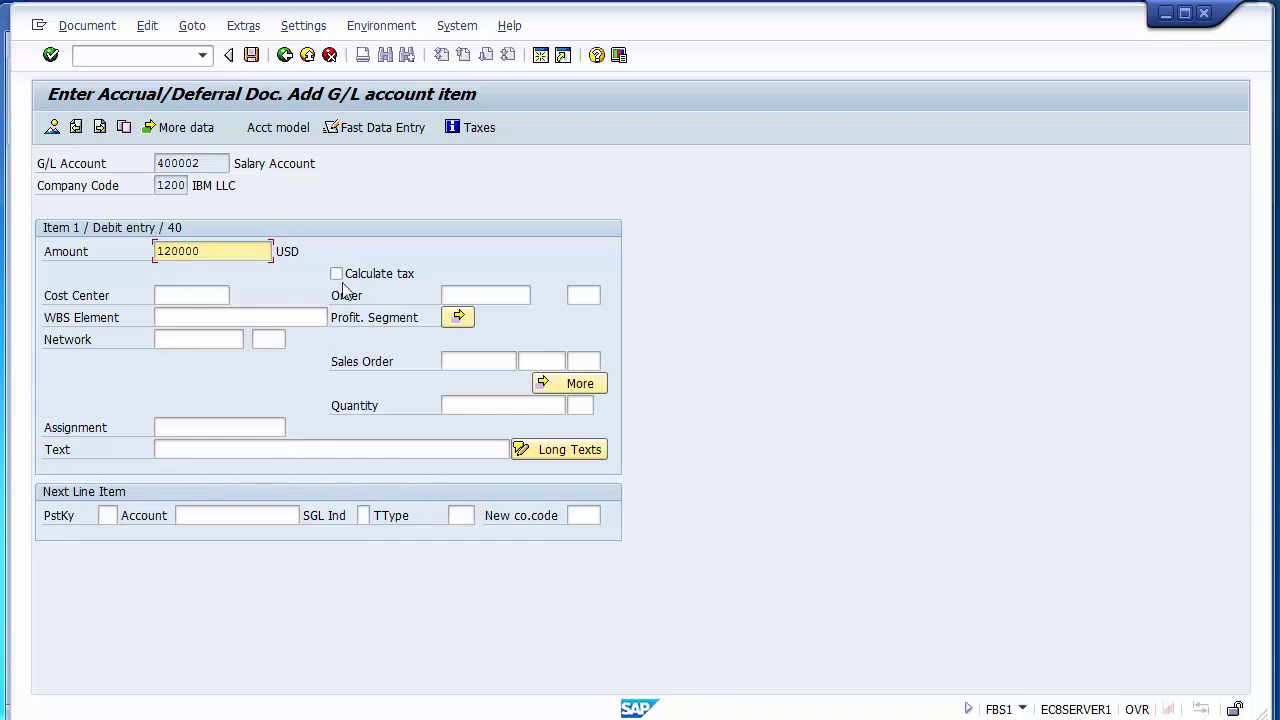
pyautogui.click(181, 452)
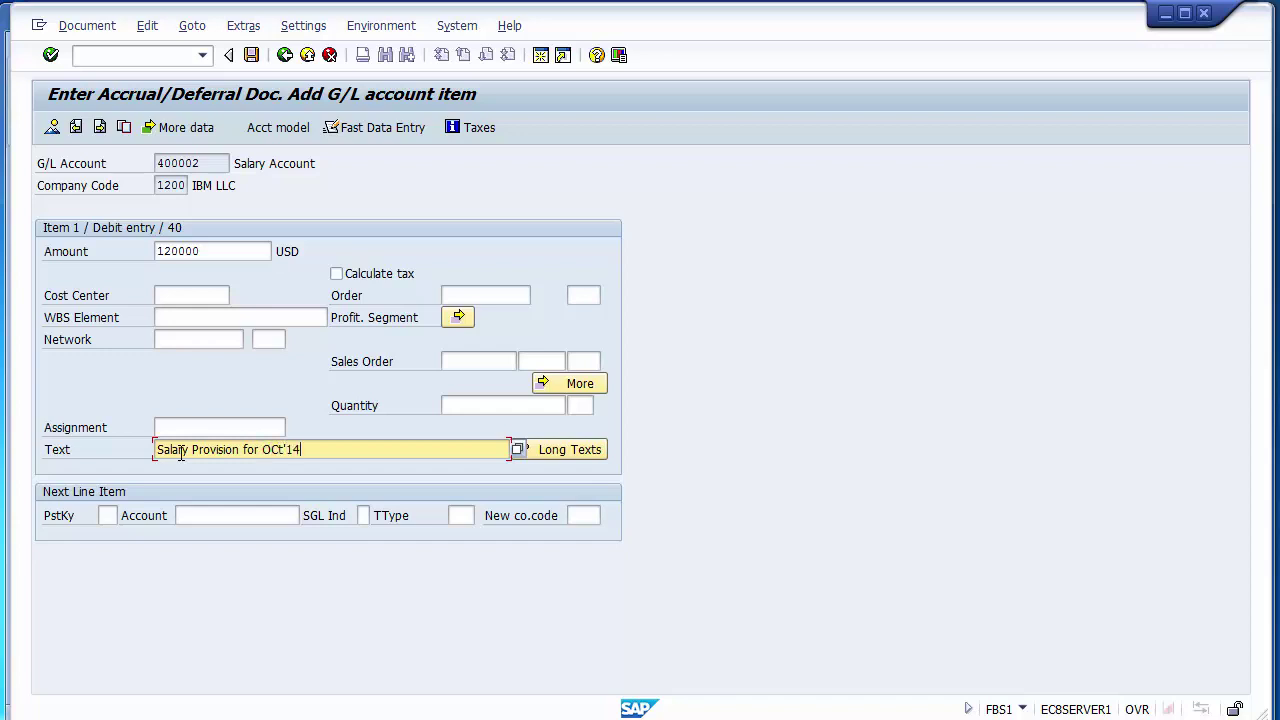
pyautogui.click(109, 515)
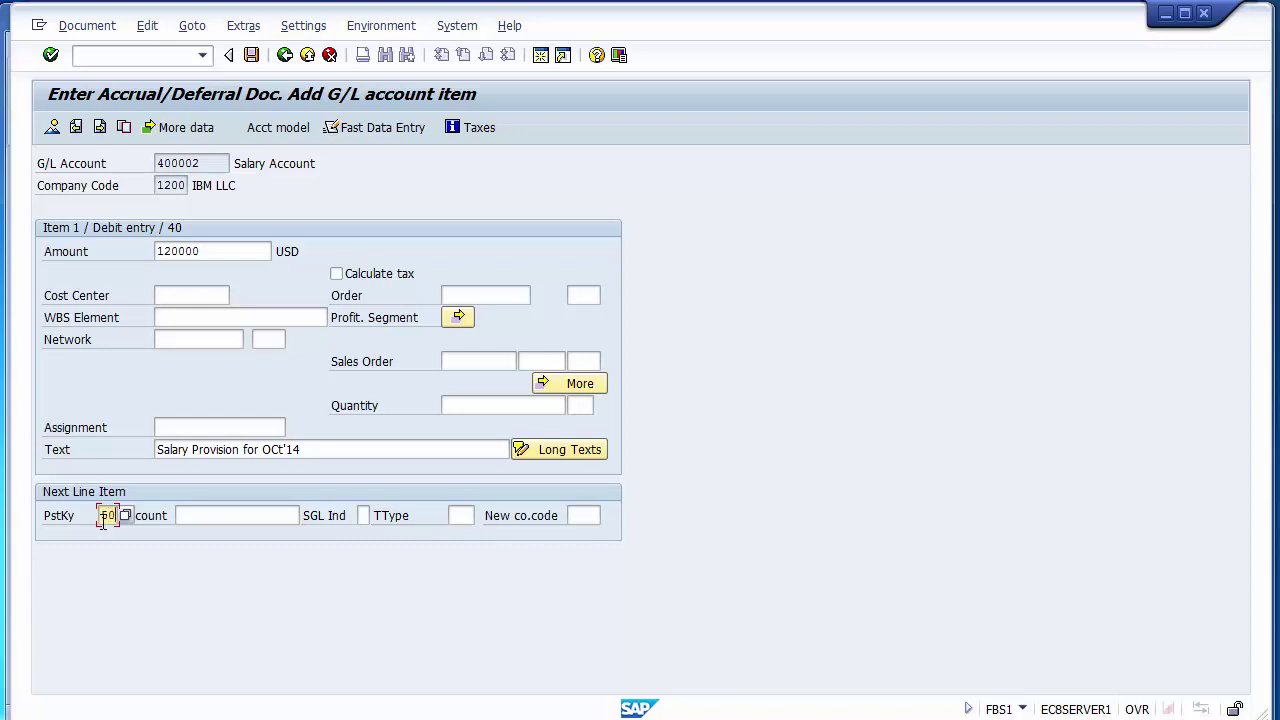
pyautogui.press('Tab')
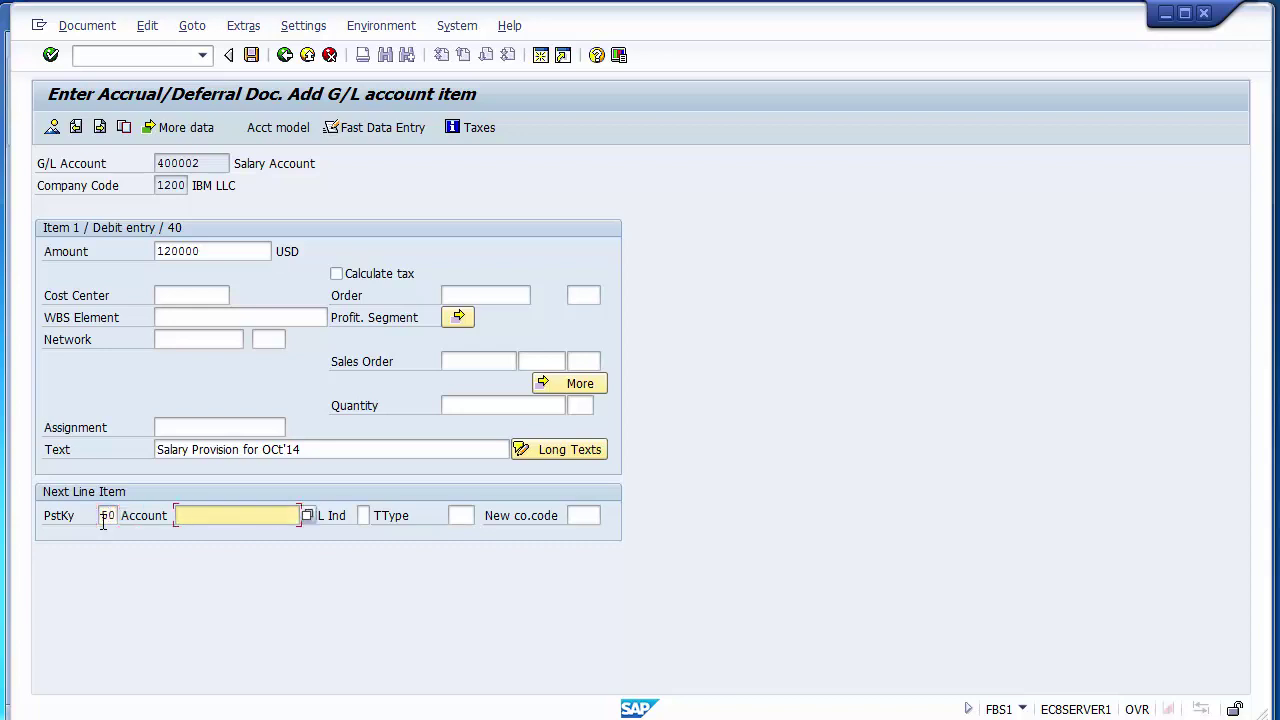
pyautogui.press('Return')
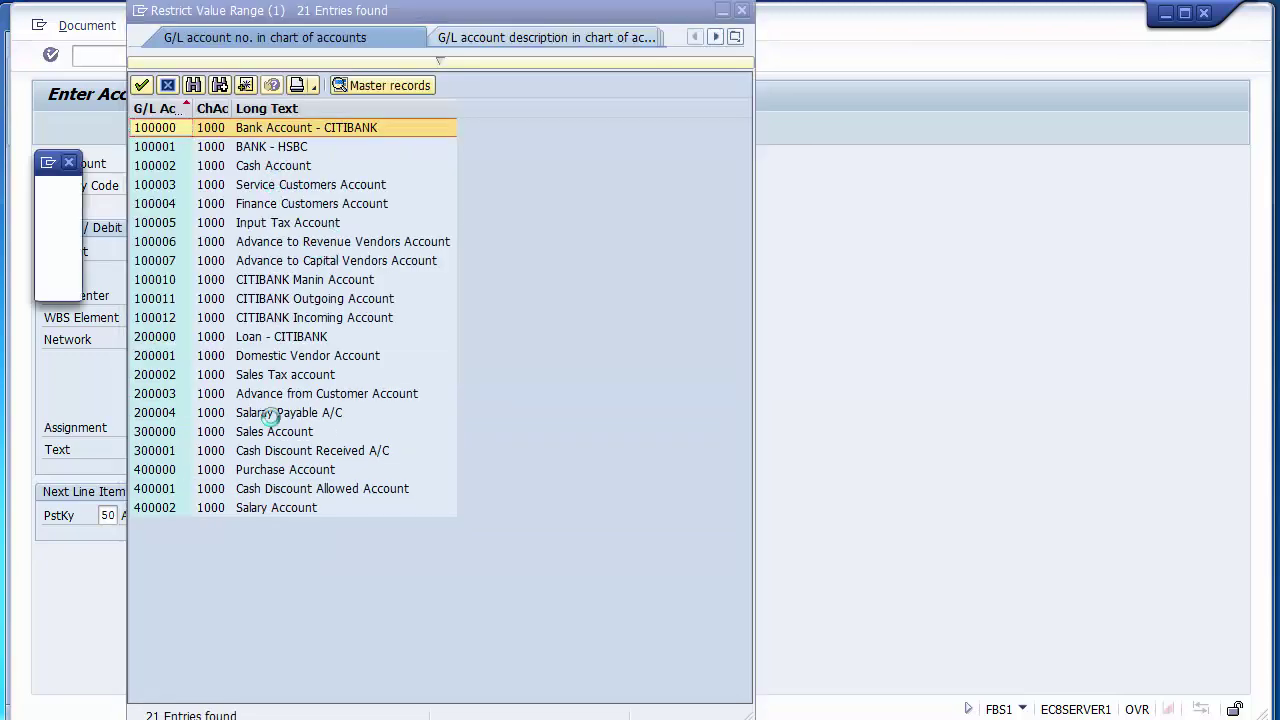
pyautogui.click(270, 413)
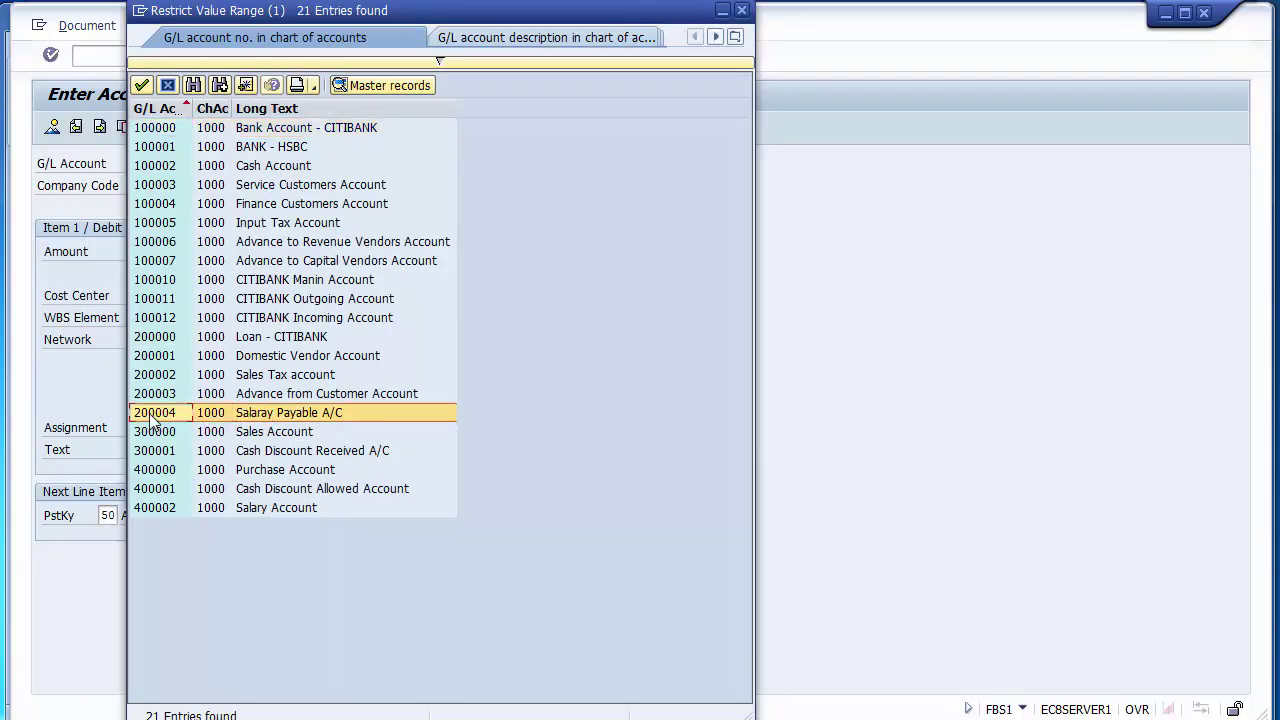
pyautogui.doubleClick(151, 416)
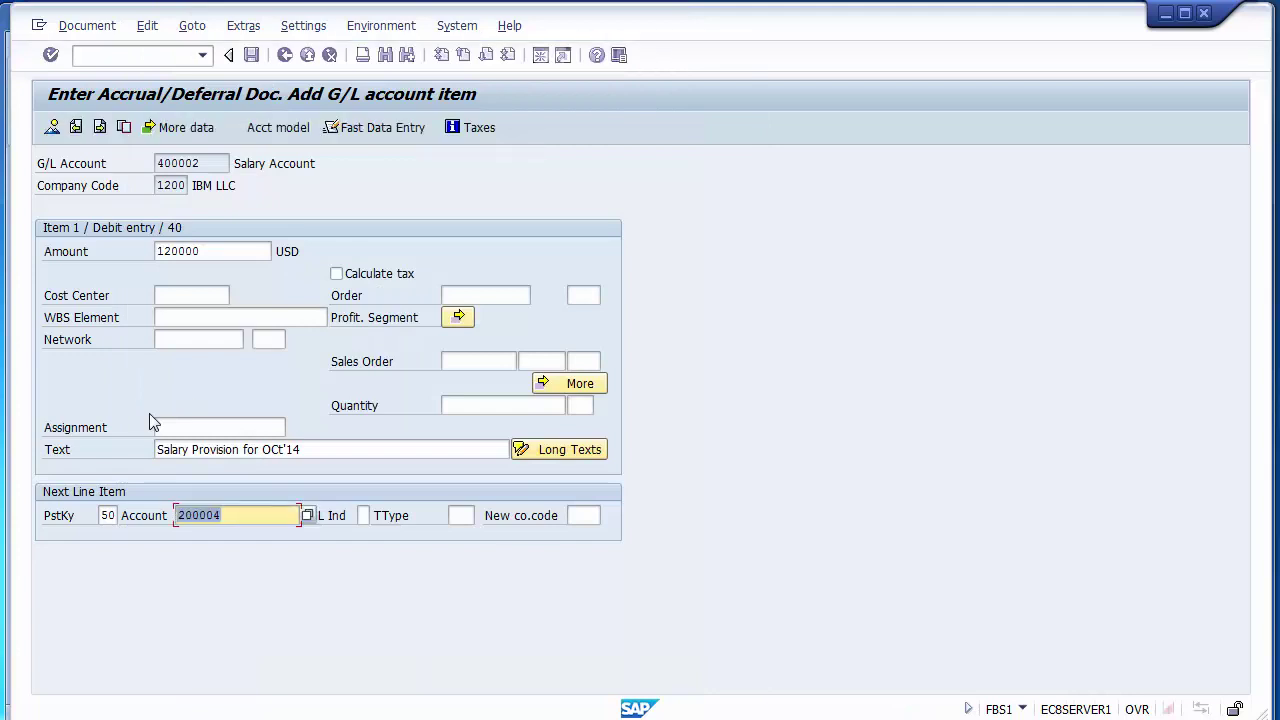
pyautogui.press('Return')
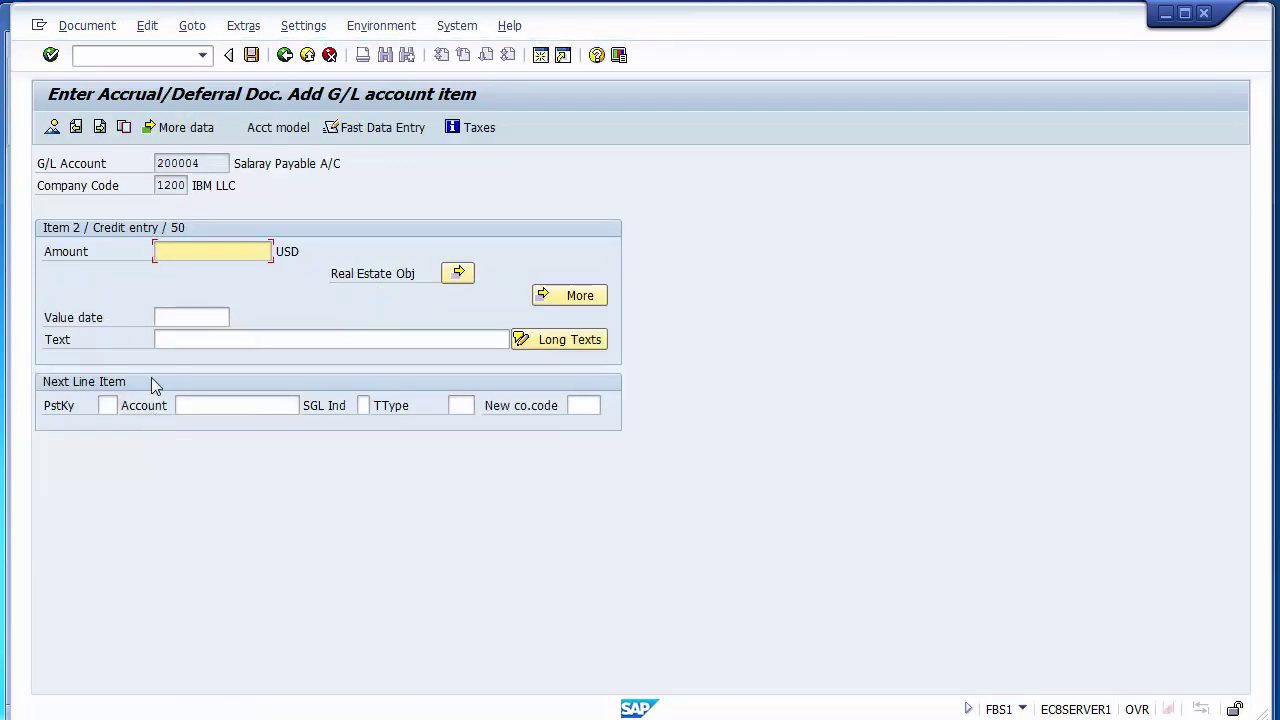
# Enter 120000 and text 'Salary Provision for OCt'14' on the credit line, then simulate the document.
pyautogui.click(175, 249)
pyautogui.press('Down')
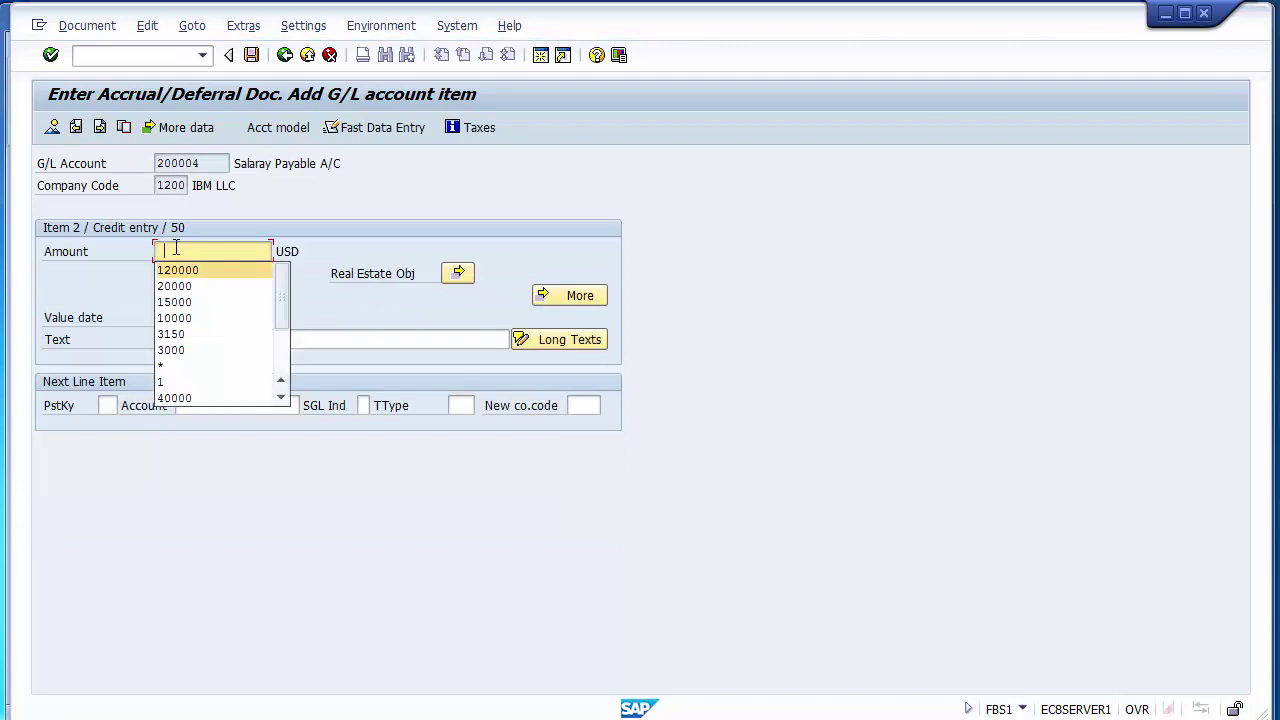
pyautogui.press('Return')
pyautogui.click(180, 339)
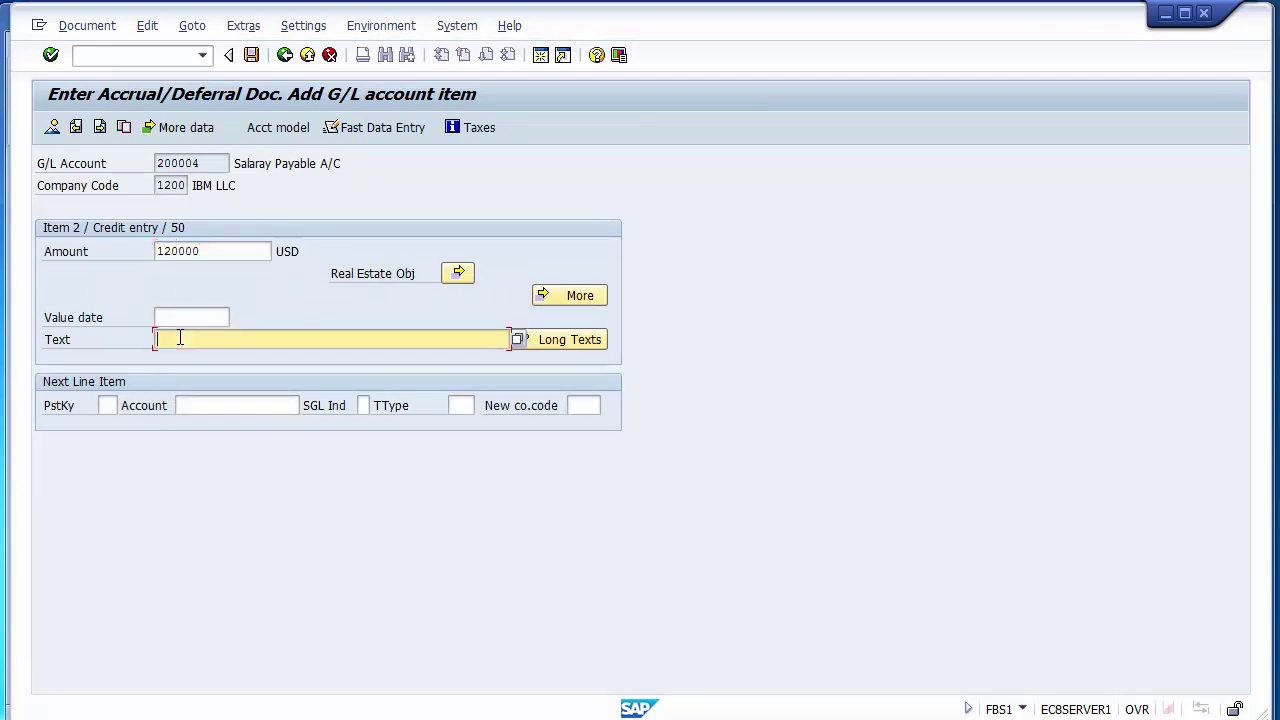
pyautogui.press('Down')
pyautogui.press('Return')
pyautogui.click(82, 27)
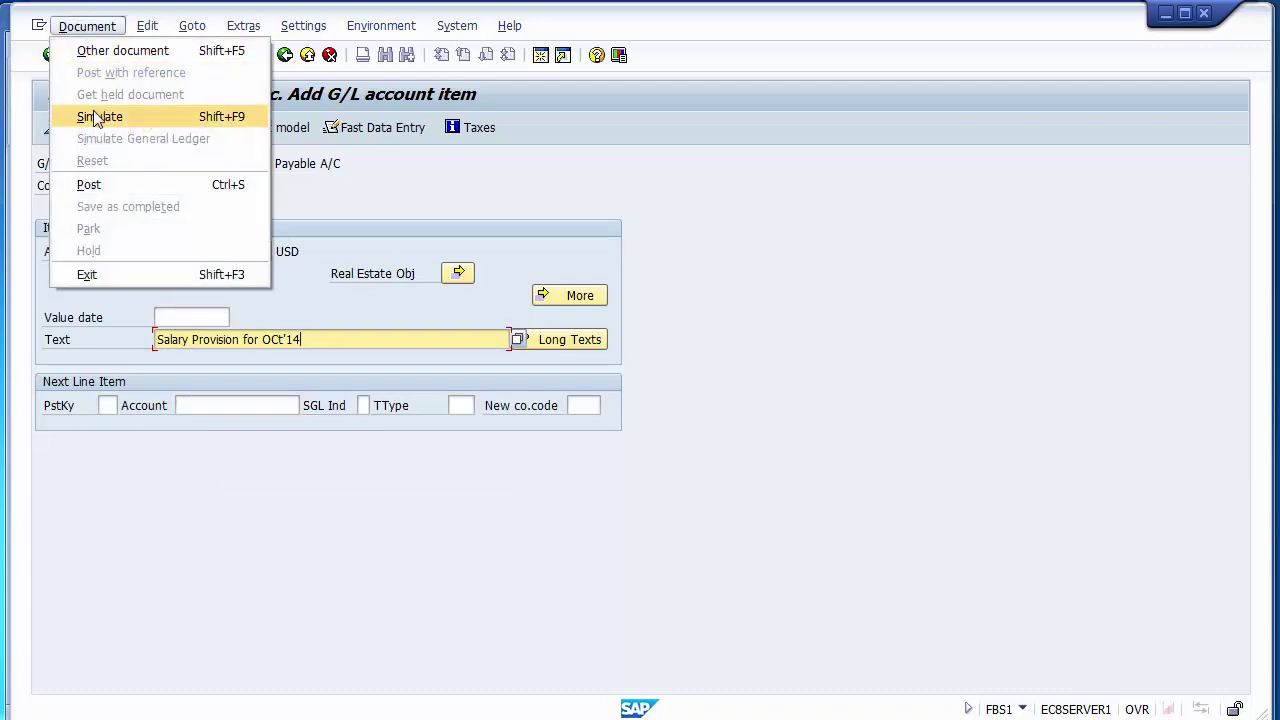
pyautogui.click(97, 118)
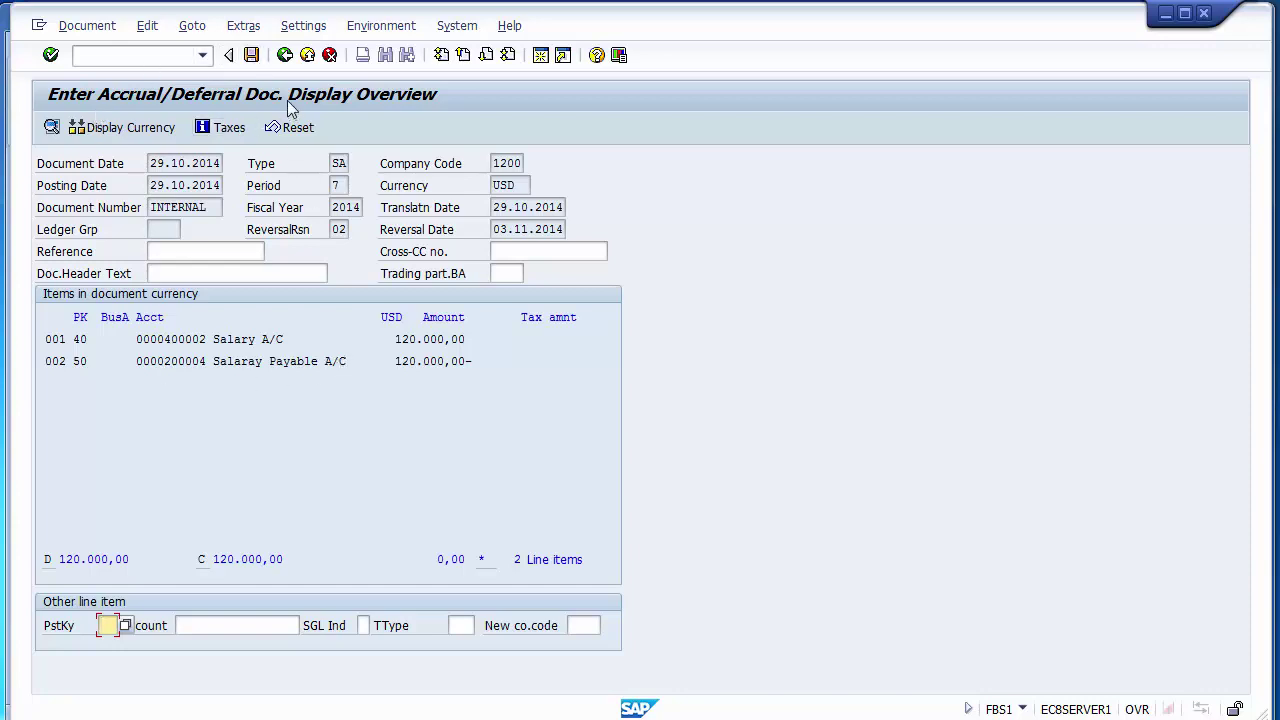
# Add business area 1210 to salary debit line 001 after the first post attempt.
pyautogui.click(252, 56)
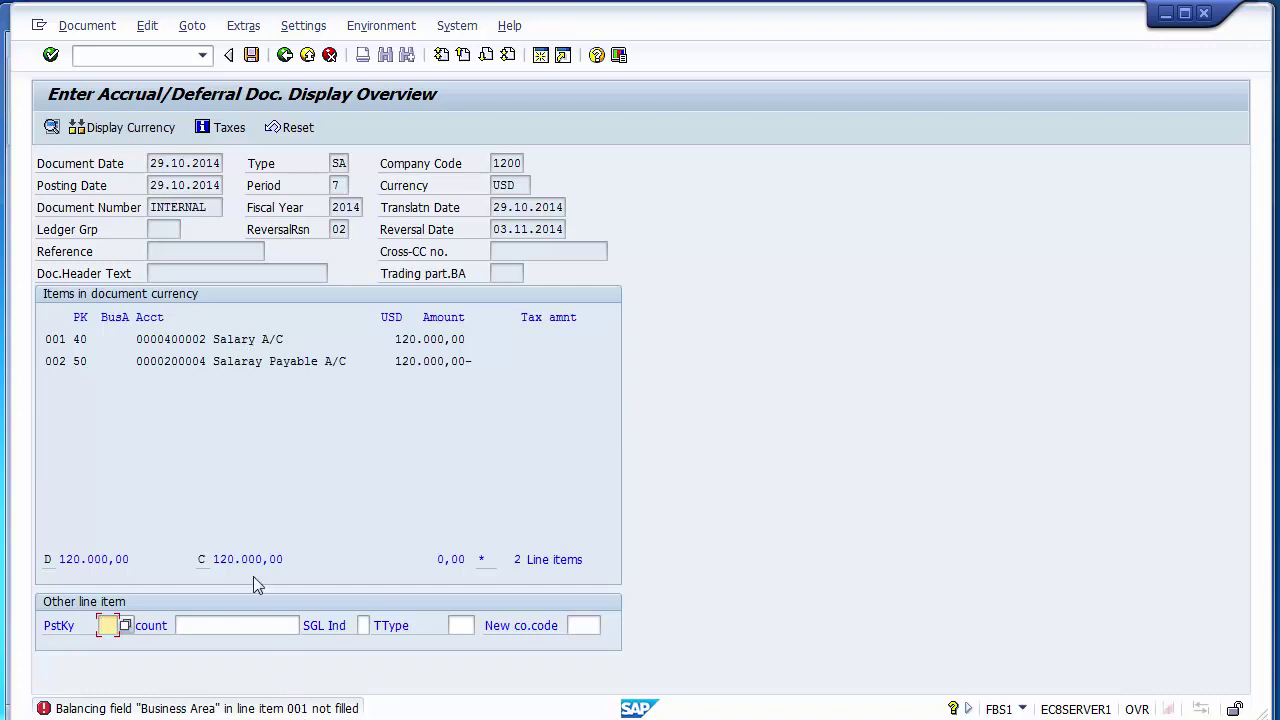
pyautogui.click(57, 340)
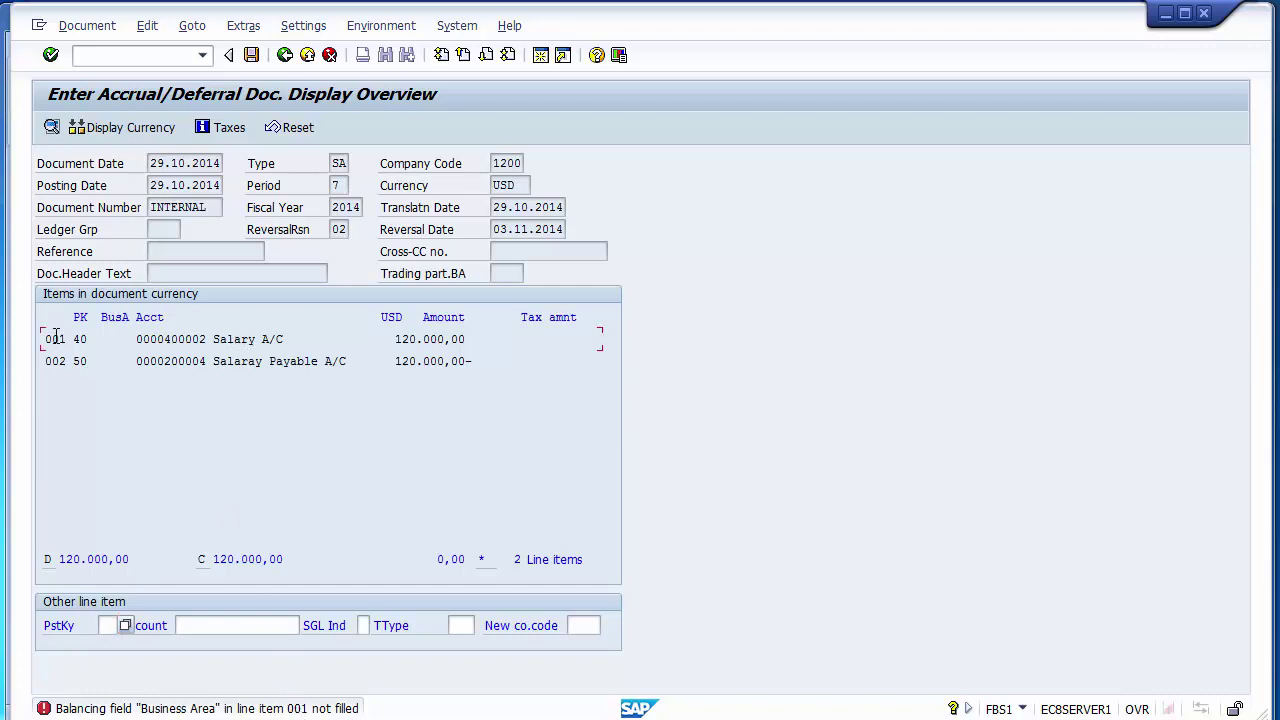
pyautogui.doubleClick(160, 341)
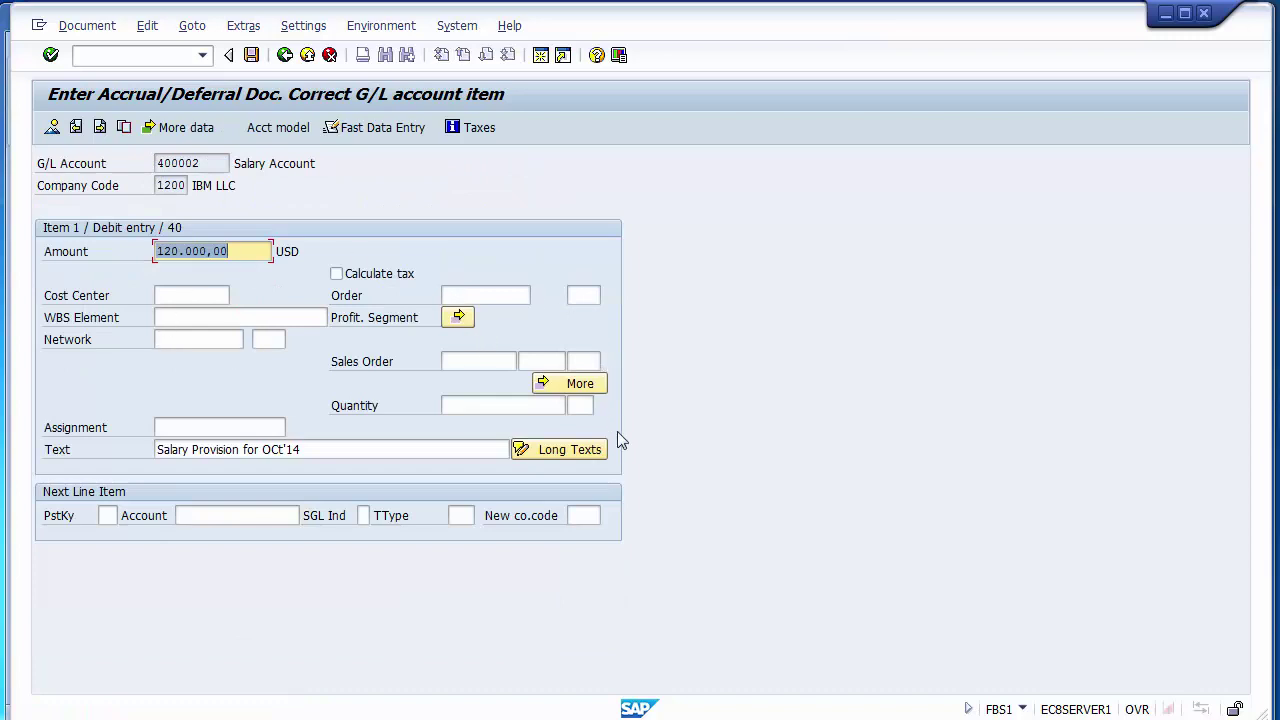
pyautogui.click(578, 384)
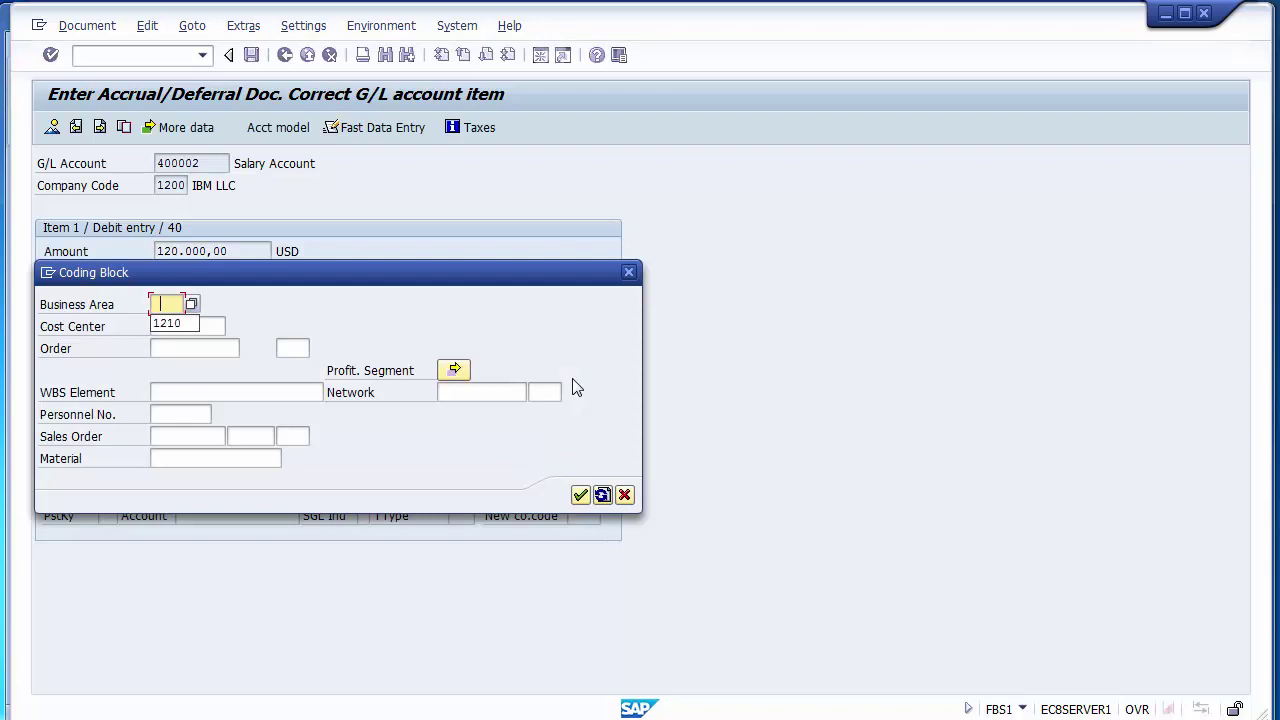
pyautogui.press('Down')
pyautogui.press('Return')
pyautogui.click(580, 495)
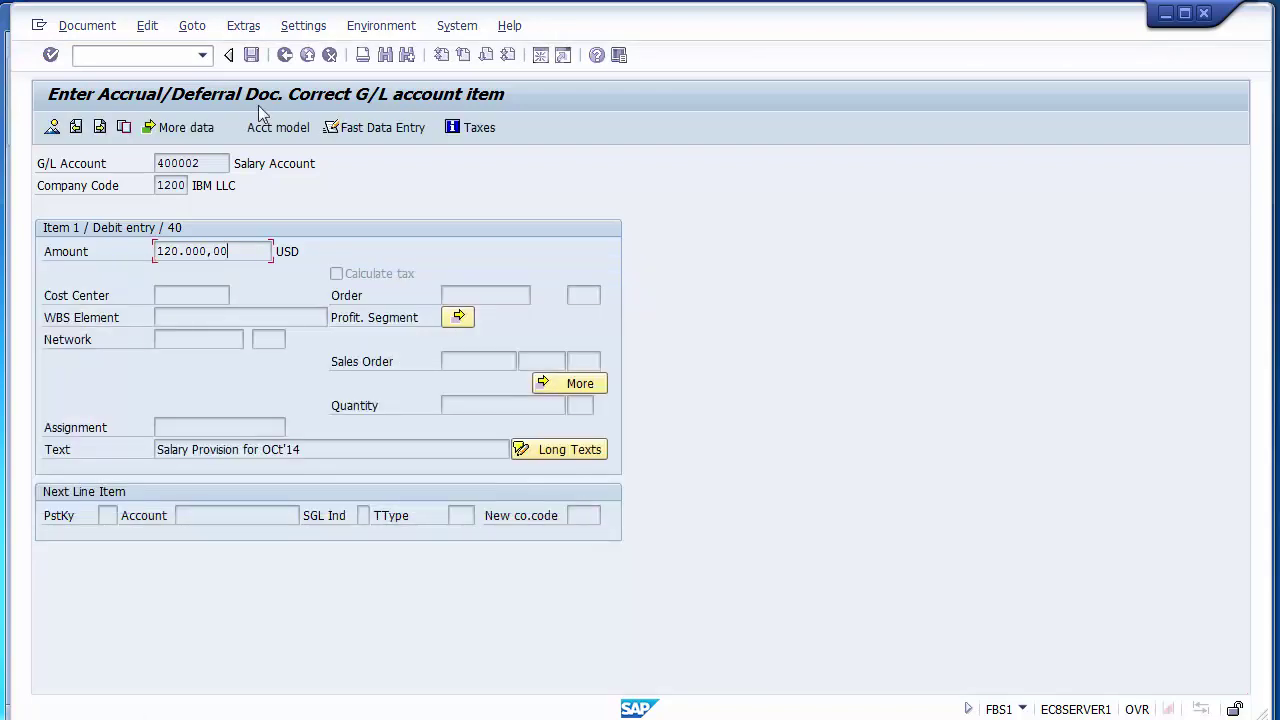
# Simulate and post the corrected document, creating document 1000013 in company code 1200.
pyautogui.click(78, 25)
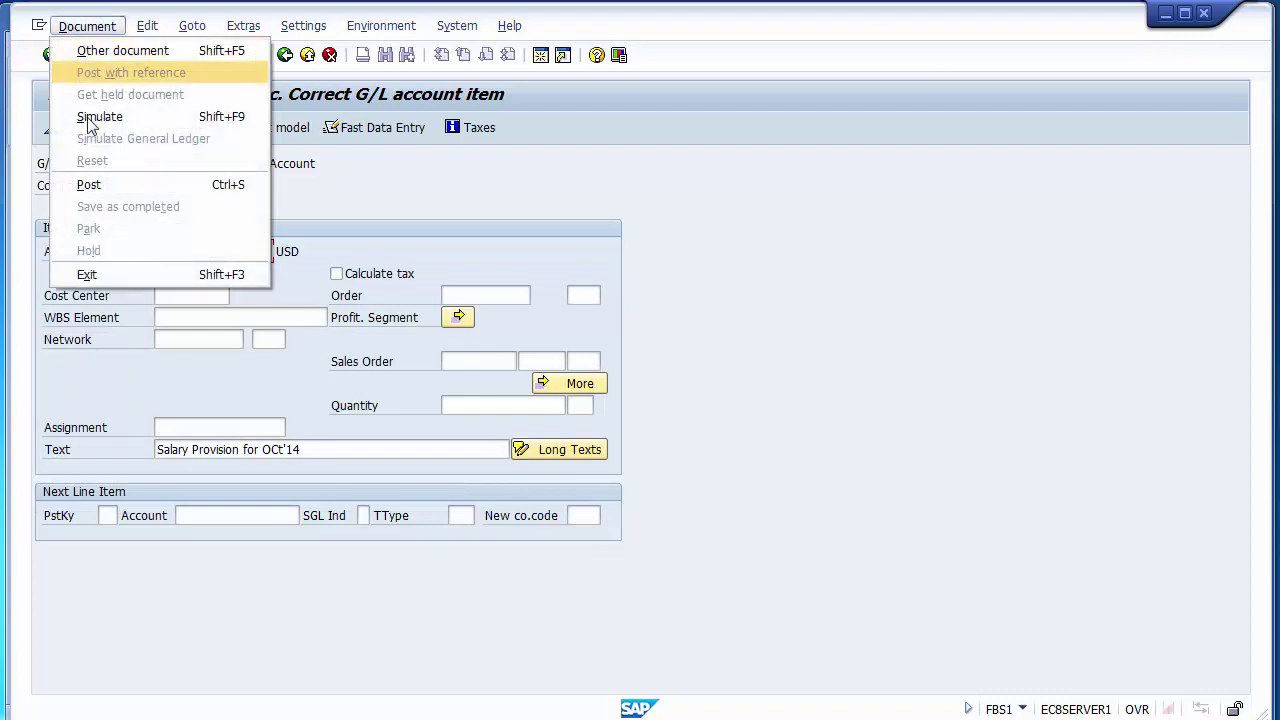
pyautogui.click(92, 117)
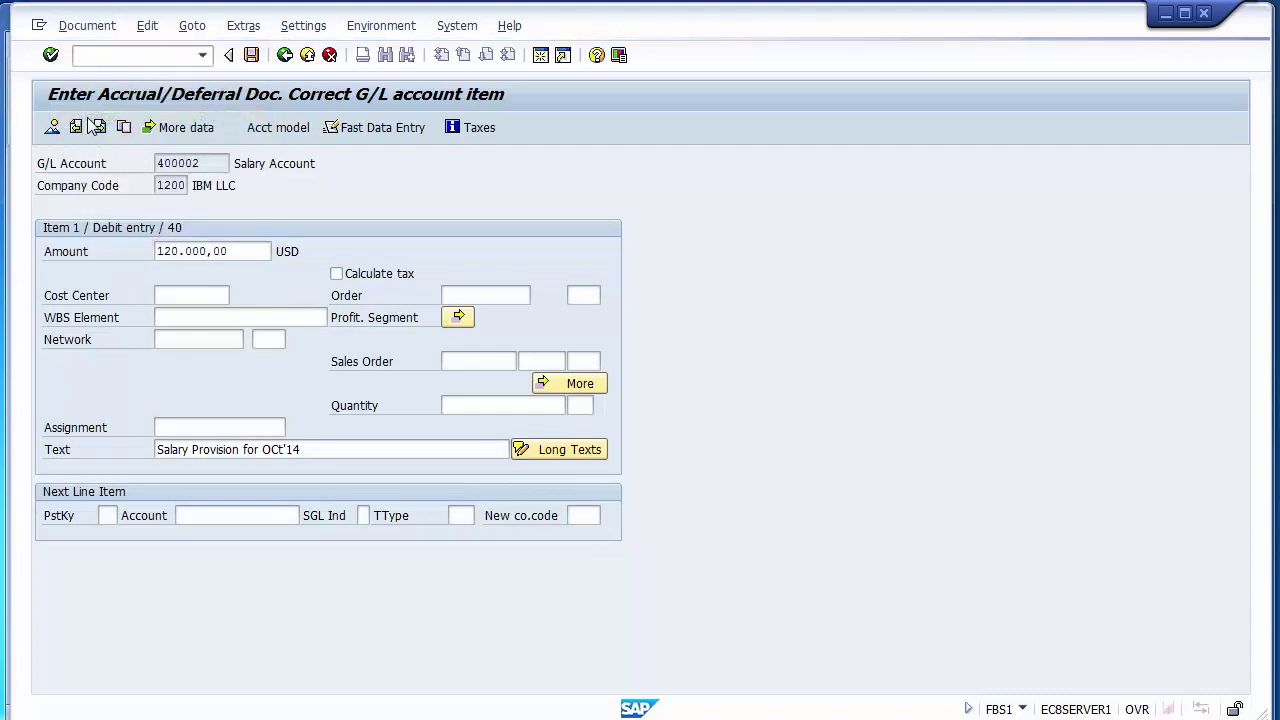
pyautogui.click(251, 55)
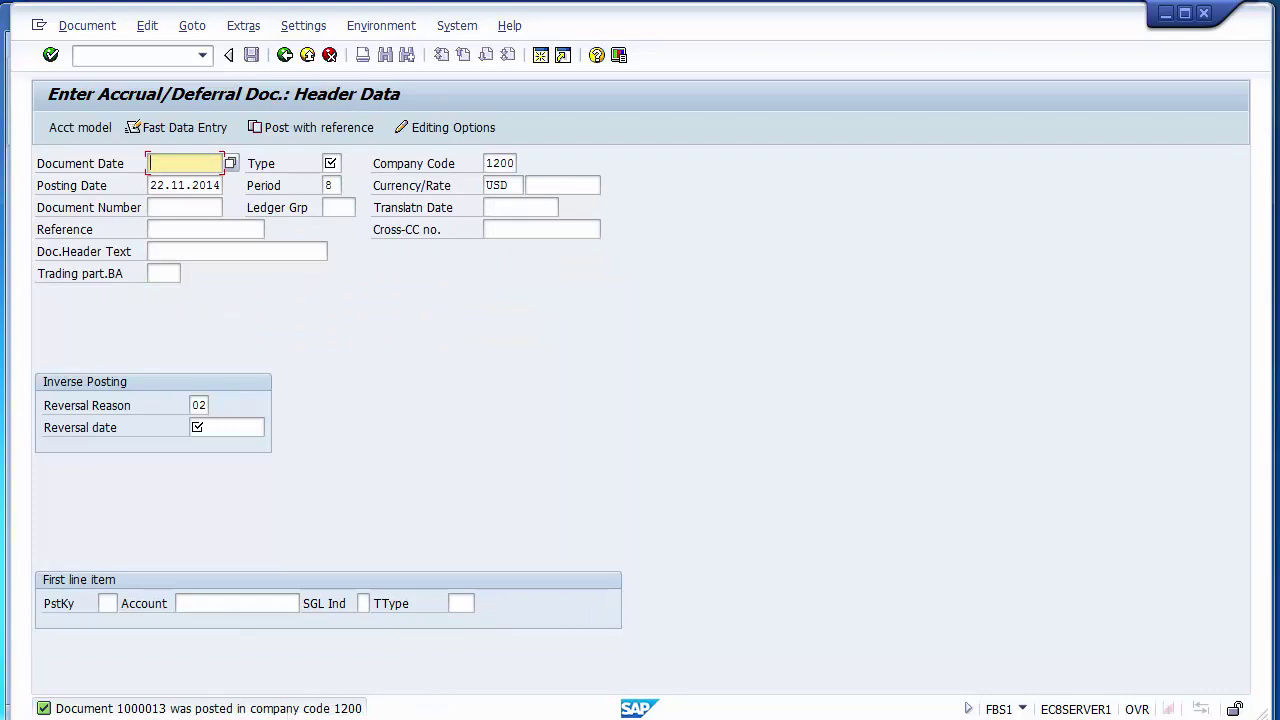
pyautogui.hotkey('alt', 'Tab')
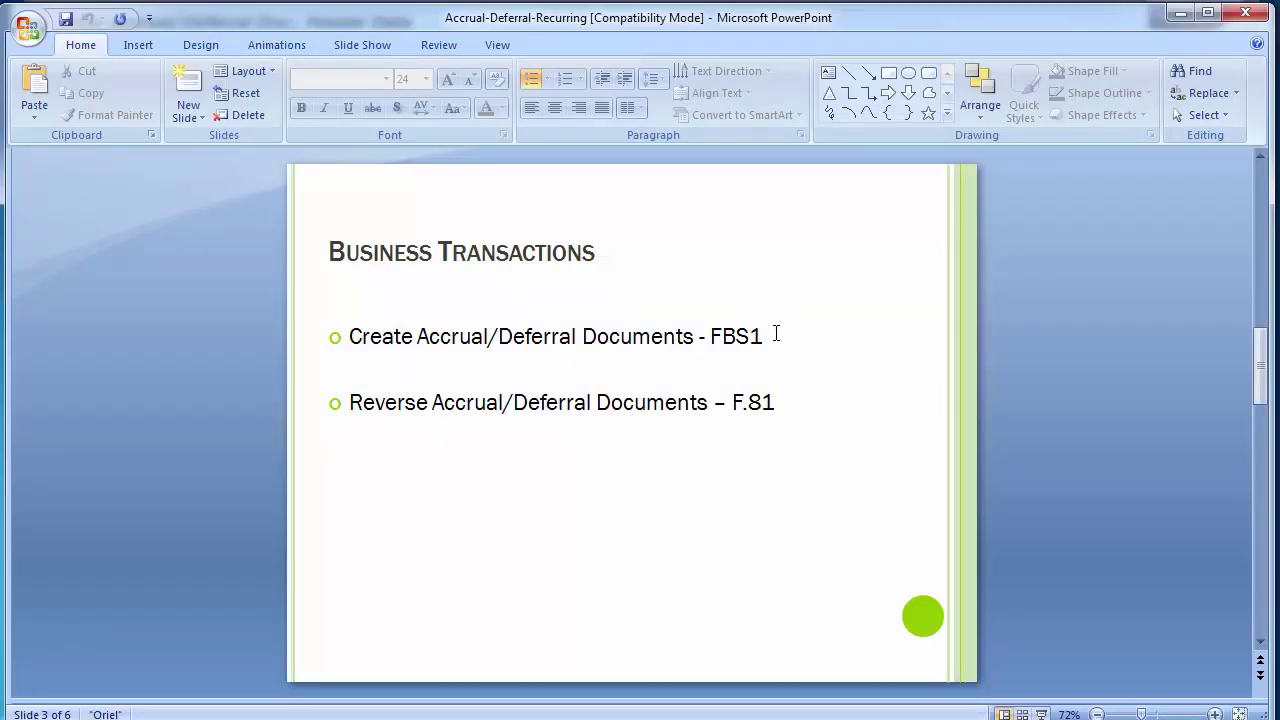
pyautogui.click(766, 336)
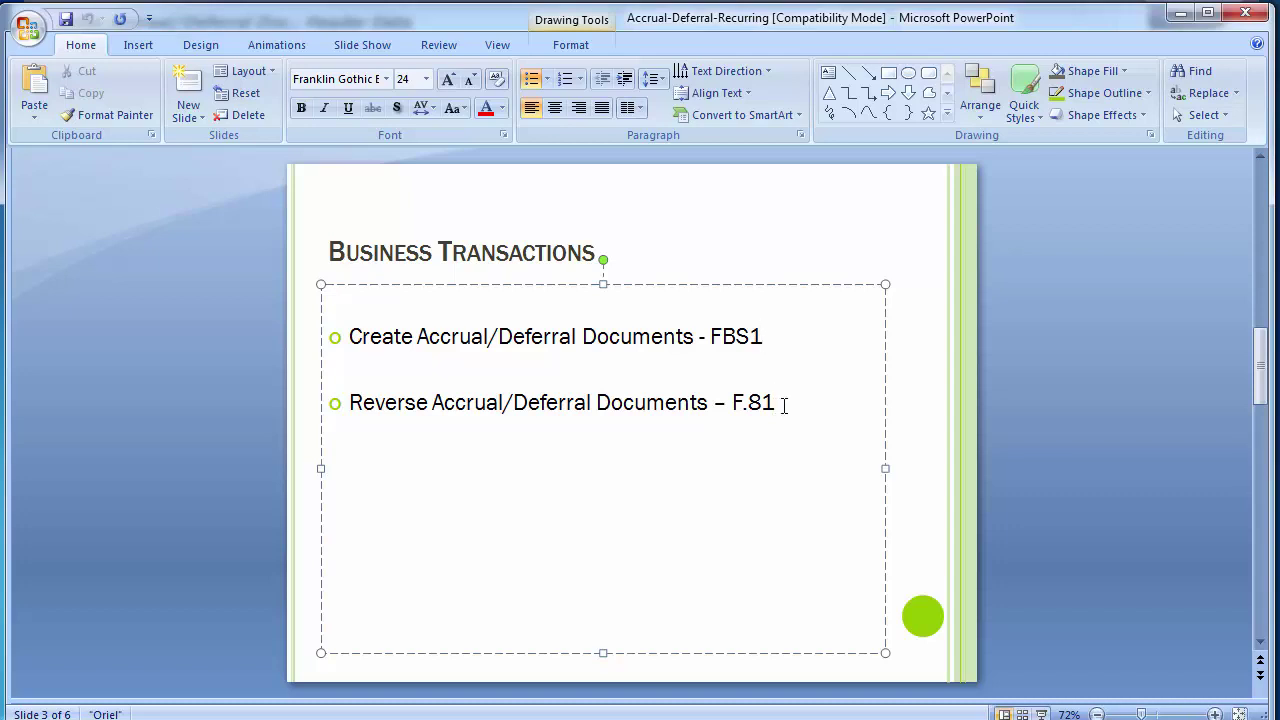
pyautogui.moveTo(776, 404); pyautogui.dragTo(735, 405)
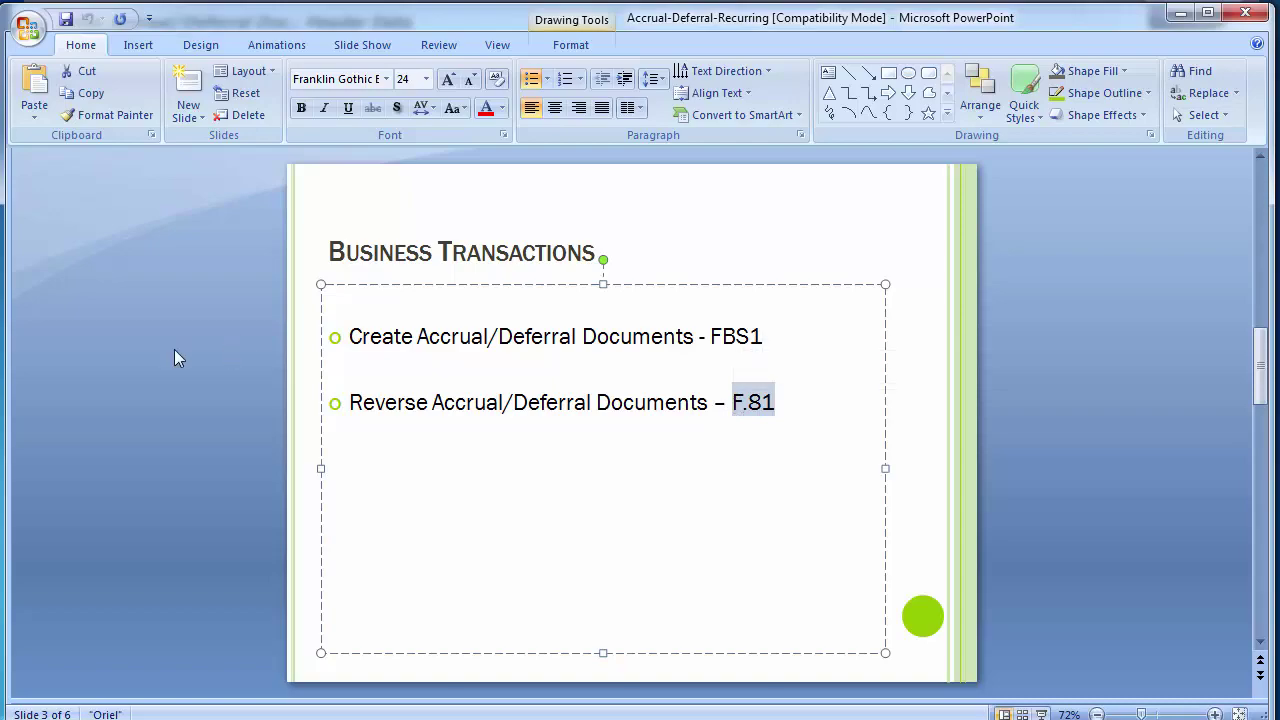
pyautogui.hotkey('alt', 'Tab')
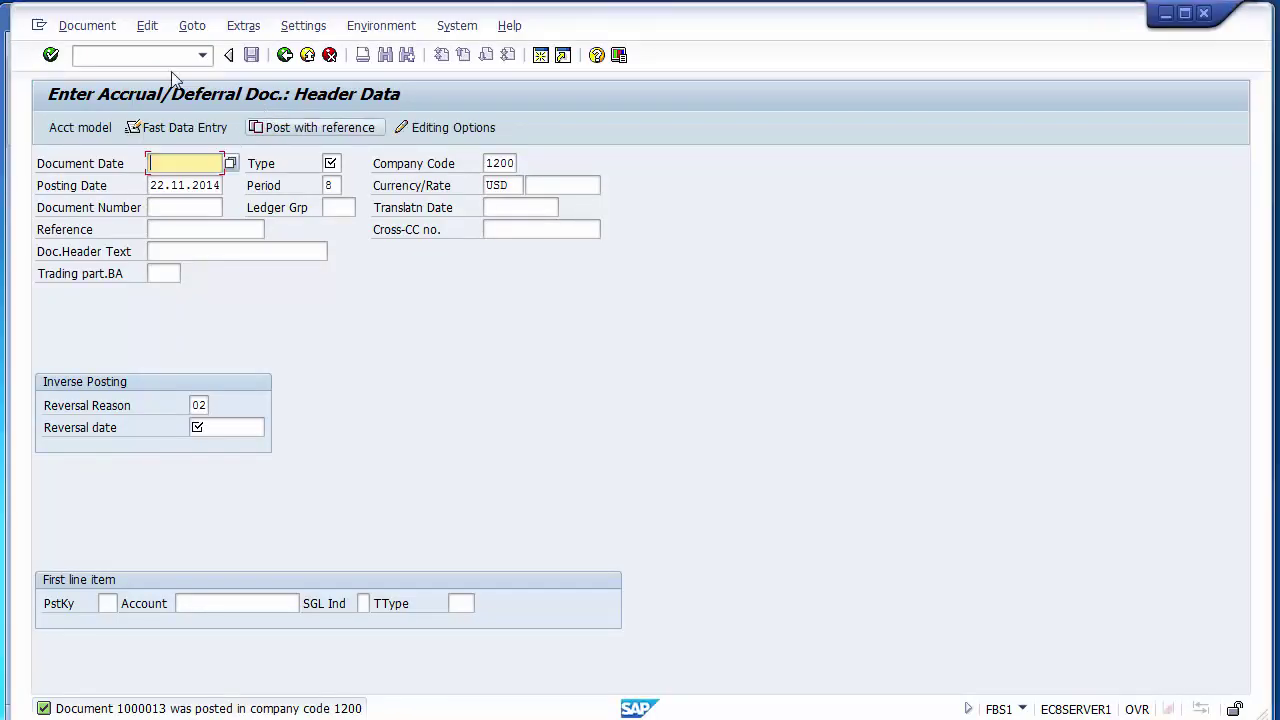
# Start F.81 and enter company code 1200.
pyautogui.click(143, 58)
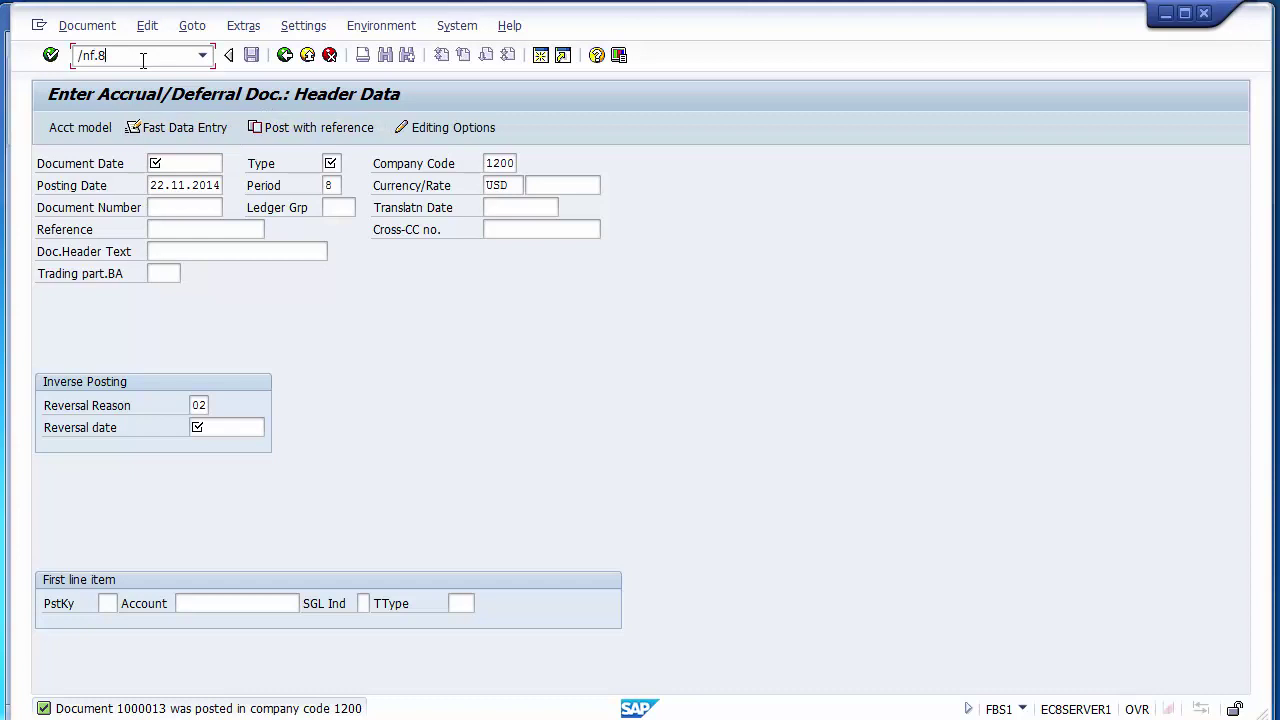
pyautogui.press('Return')
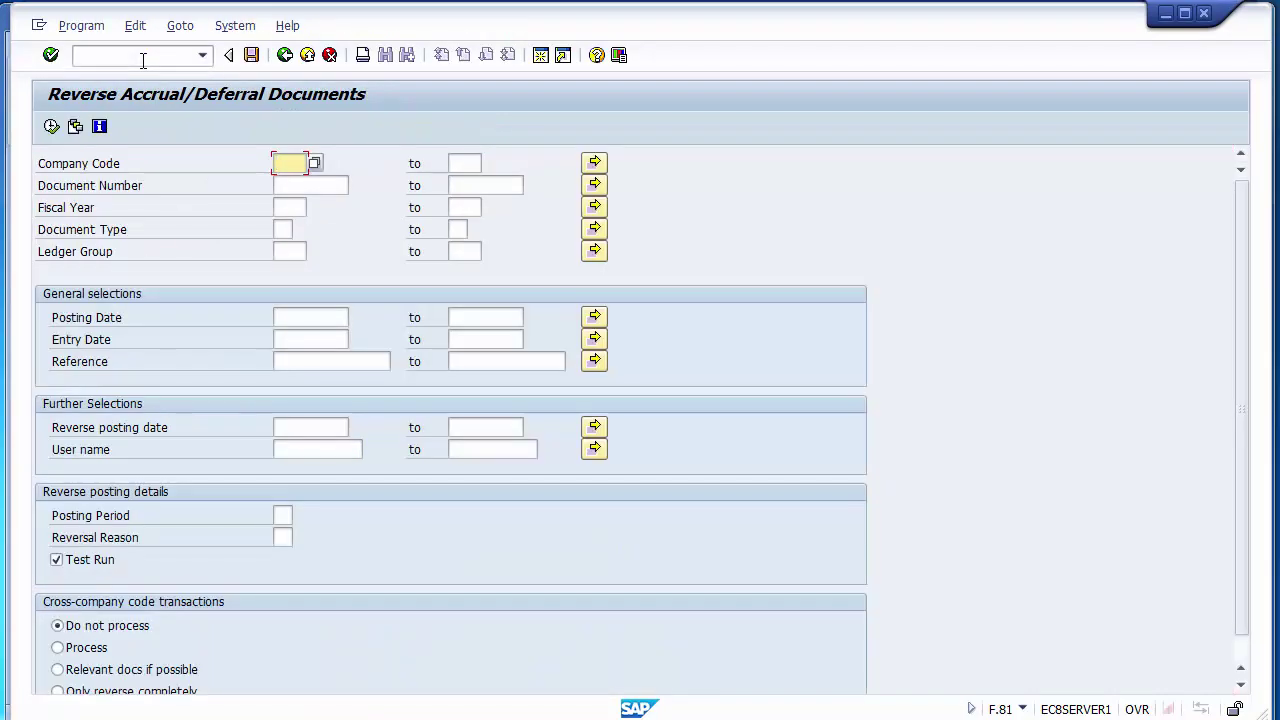
pyautogui.write('1200')
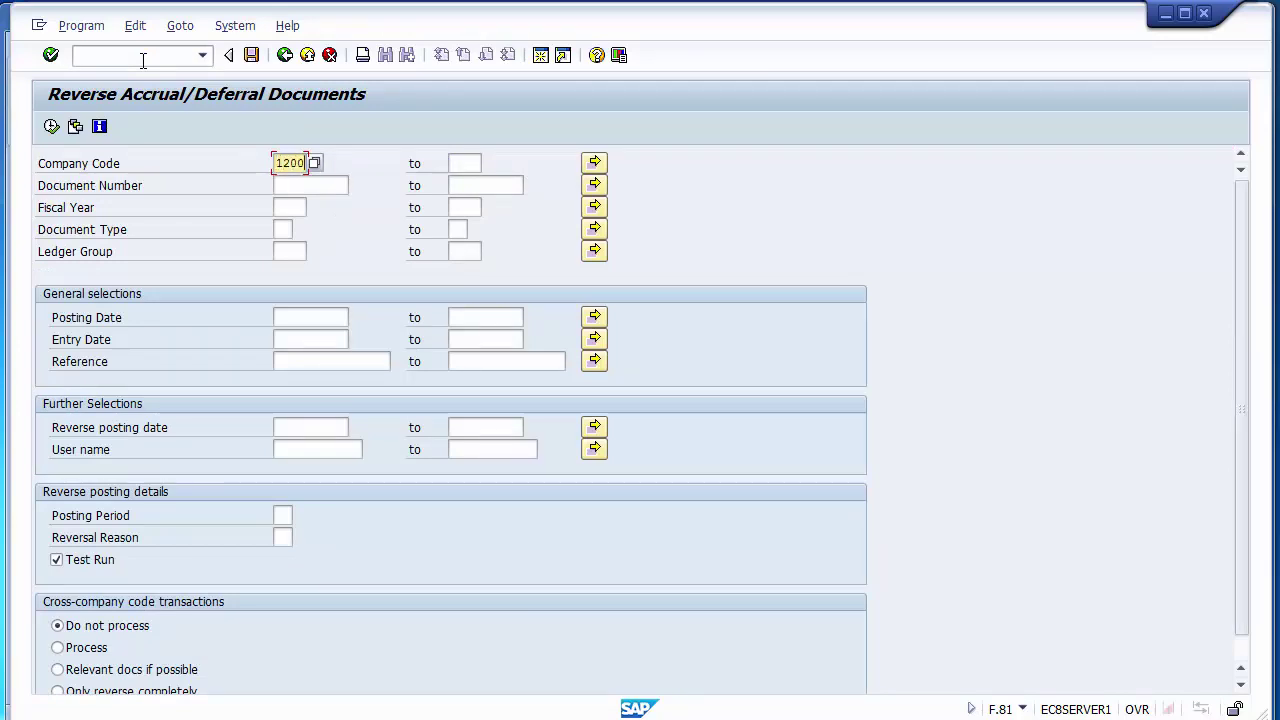
pyautogui.press('Tab')
pyautogui.press('Tab')
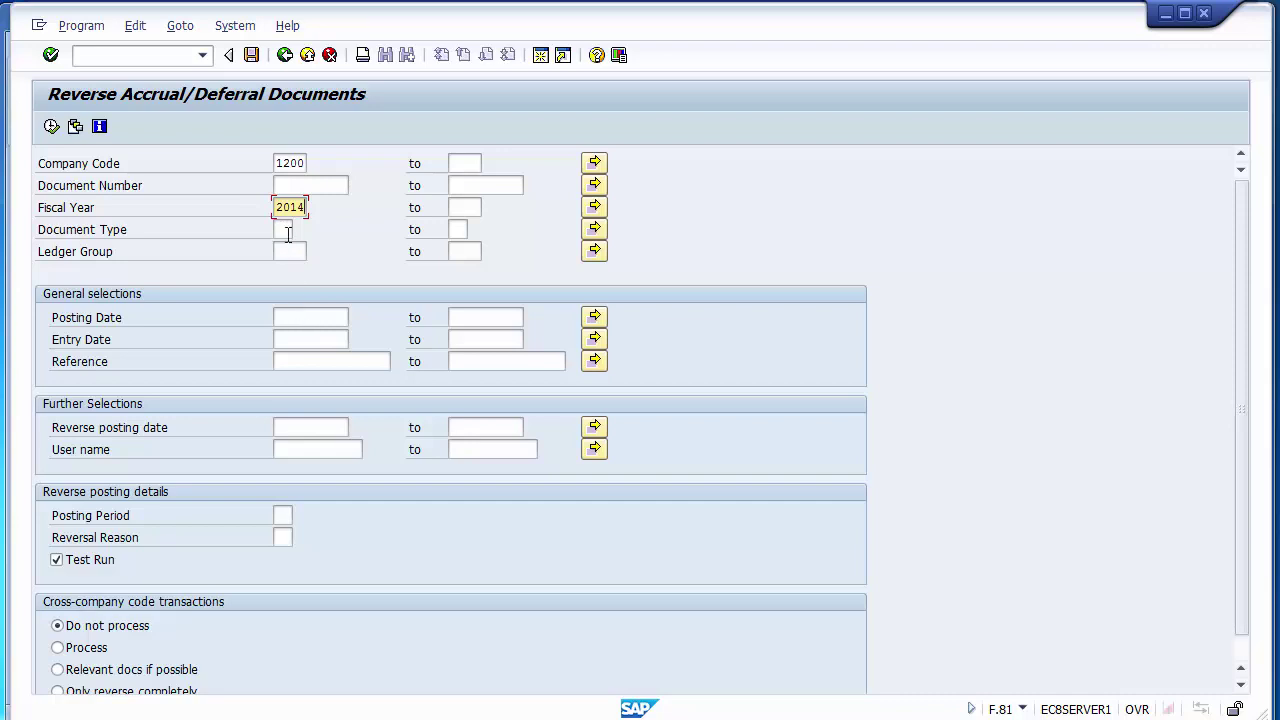
# Execute the test run for fiscal year 2014, listing document 1000013 as reversible.
pyautogui.click(51, 127)
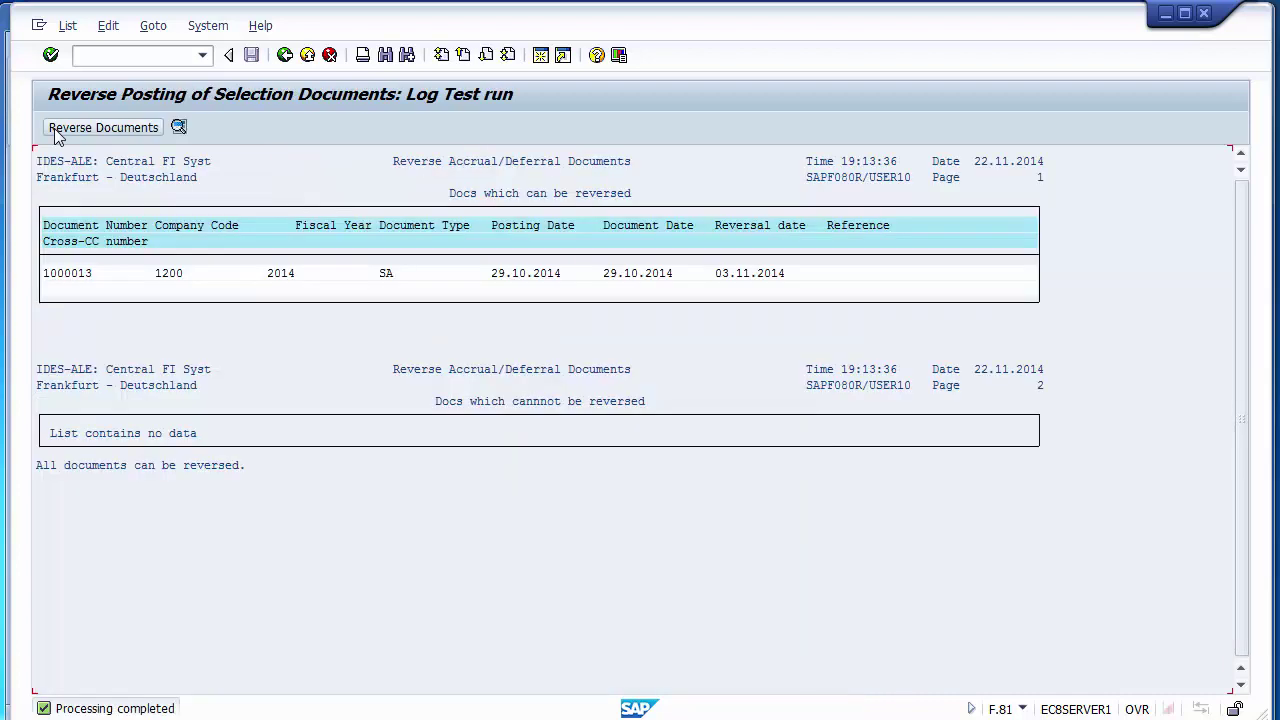
pyautogui.click(284, 55)
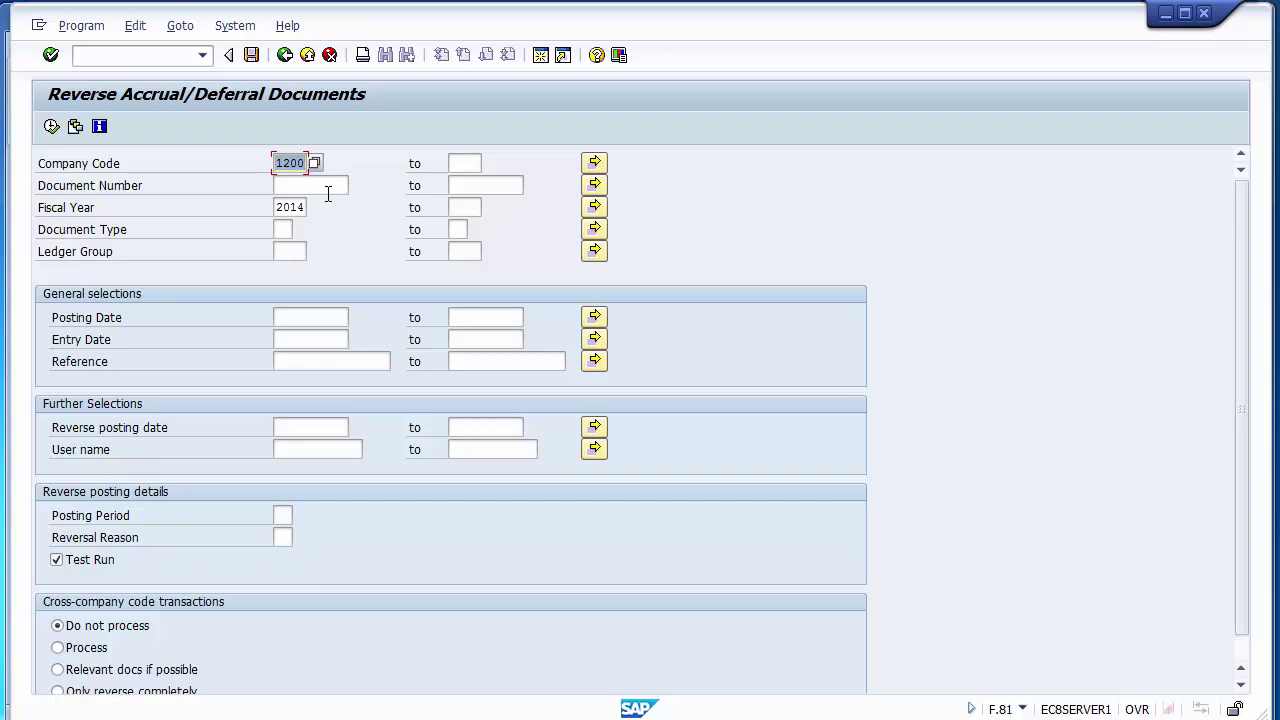
pyautogui.click(103, 164)
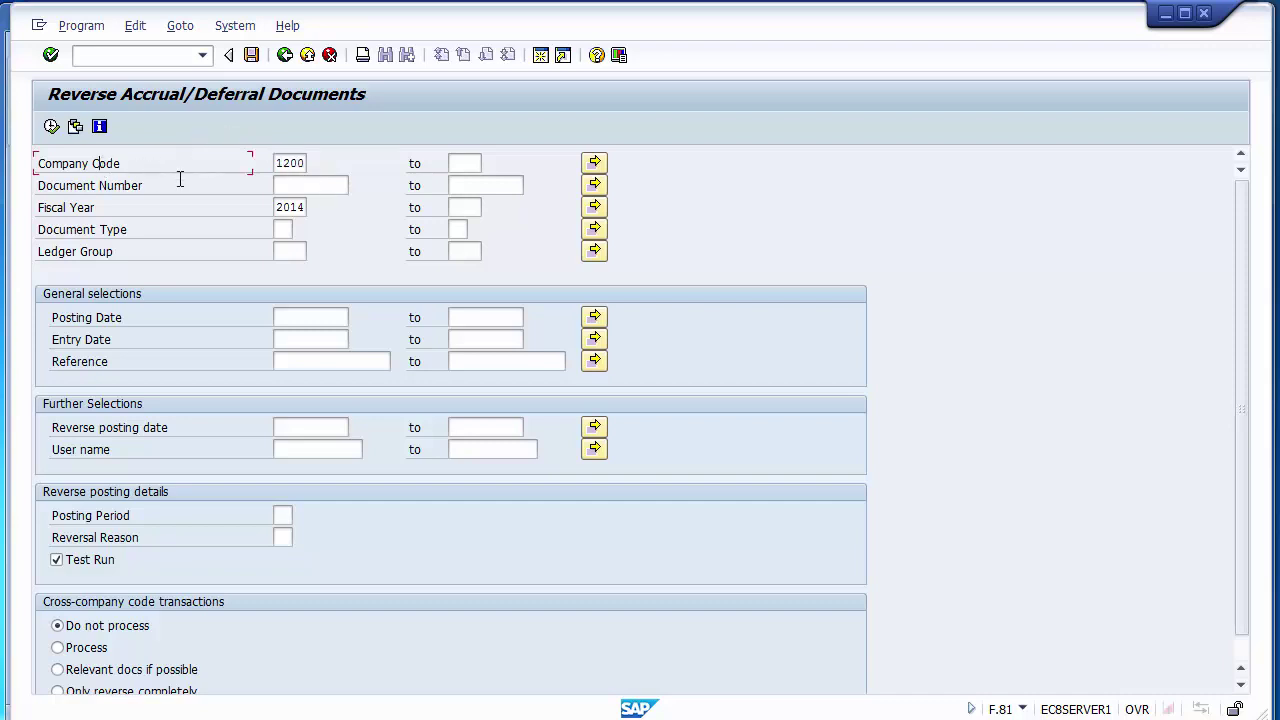
pyautogui.click(51, 128)
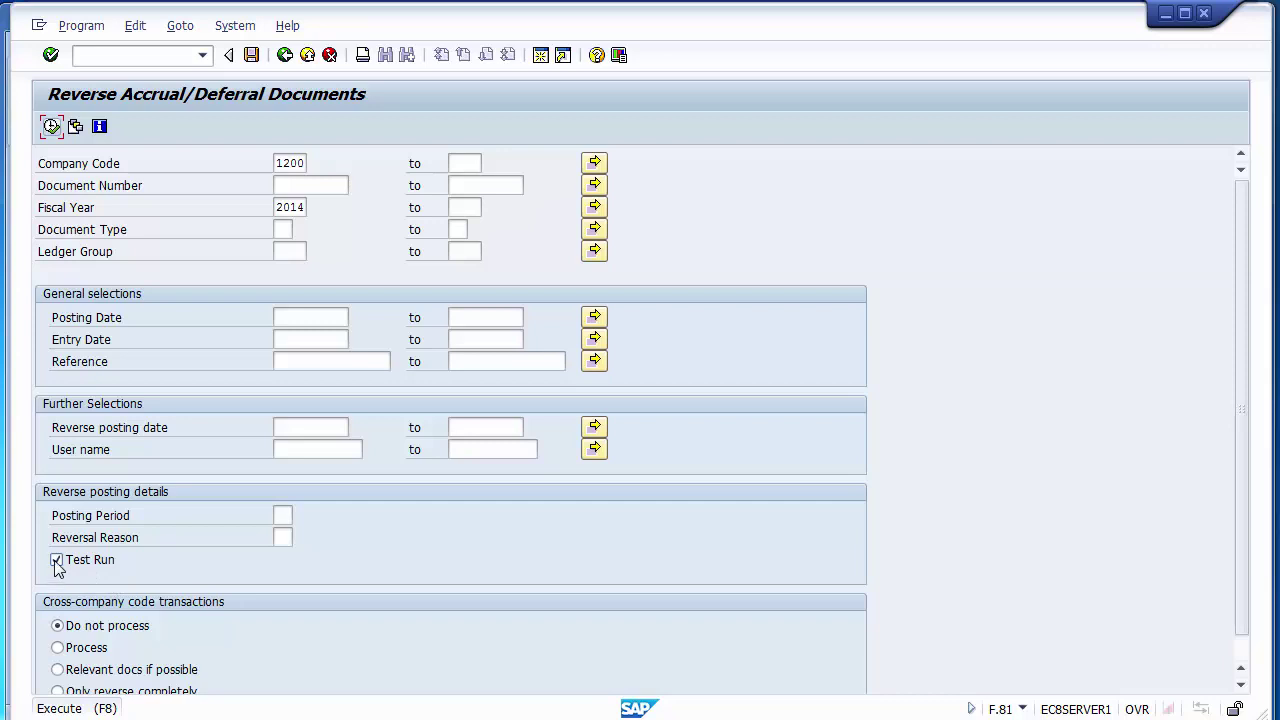
pyautogui.click(51, 126)
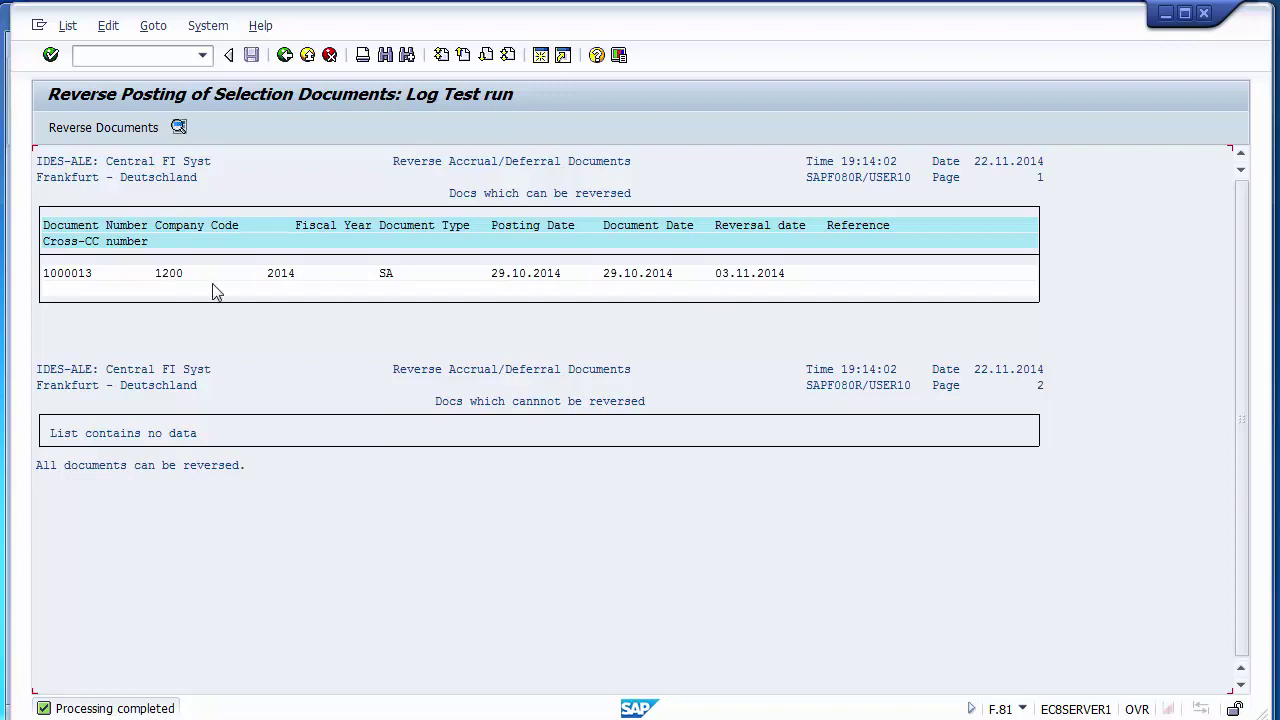
# View document 1000013's line items from the log, then return to the F.81 selection screen.
pyautogui.doubleClick(62, 276)
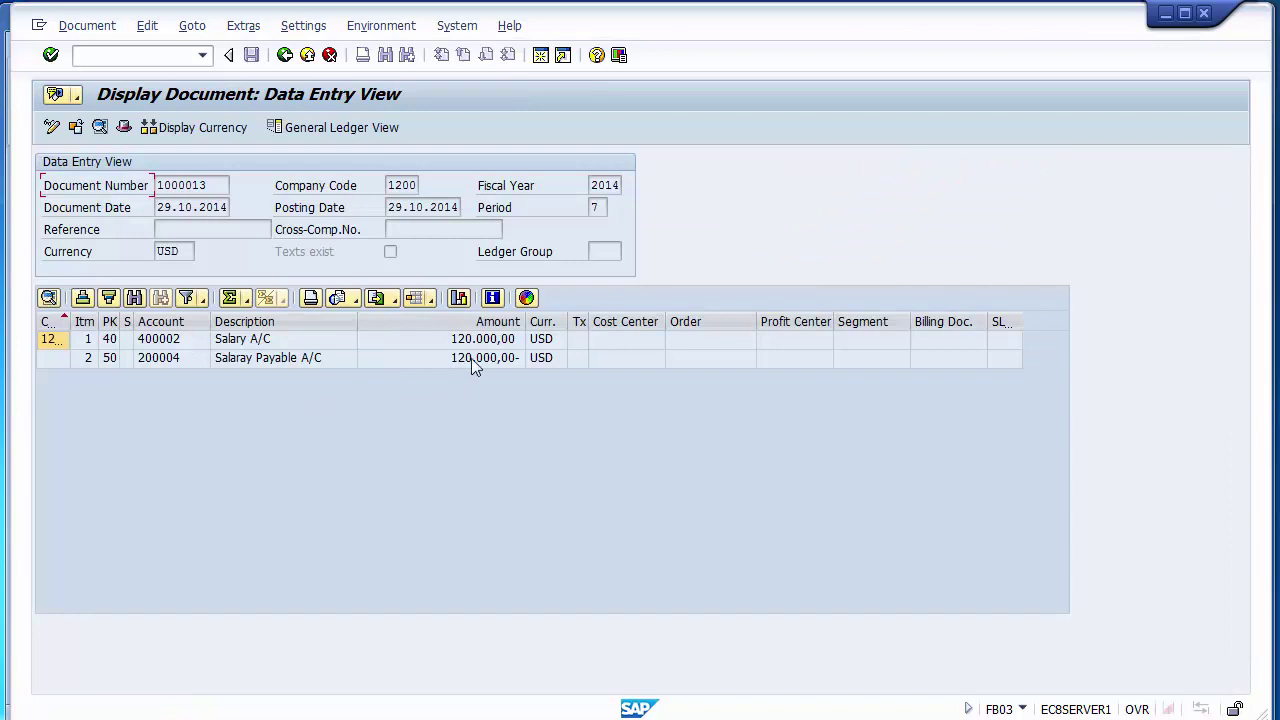
pyautogui.click(285, 56)
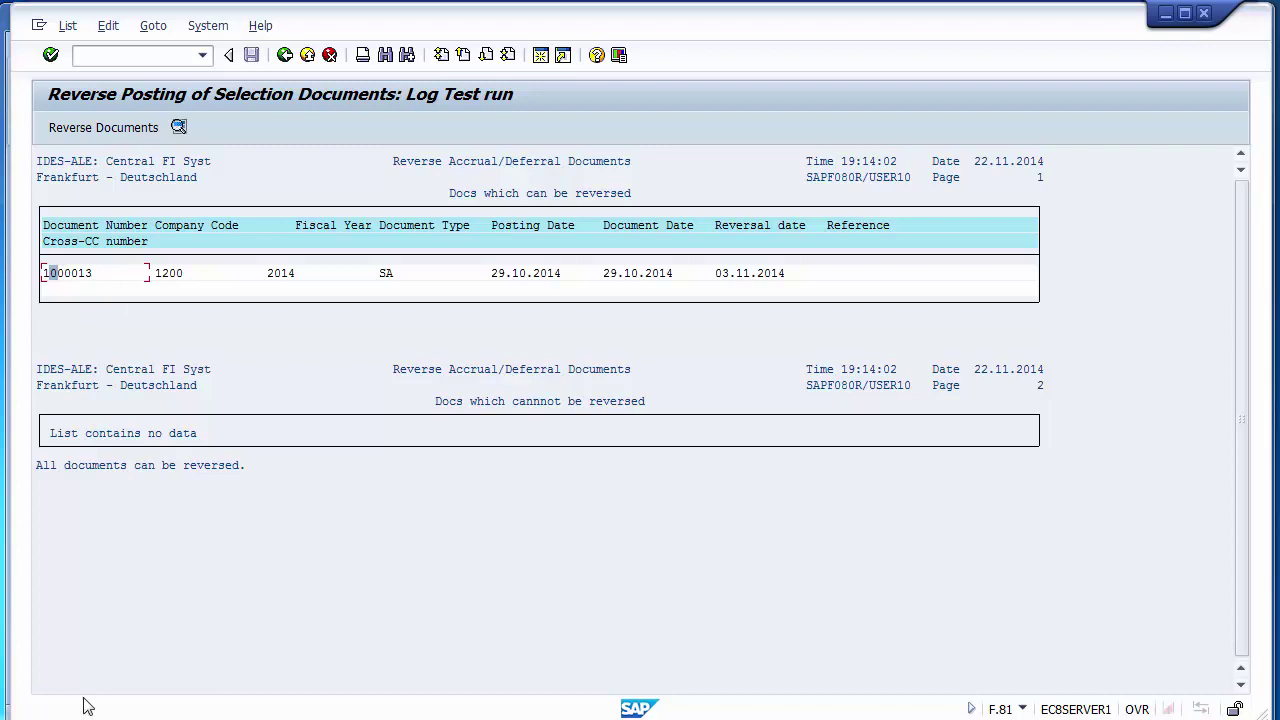
pyautogui.doubleClick(78, 276)
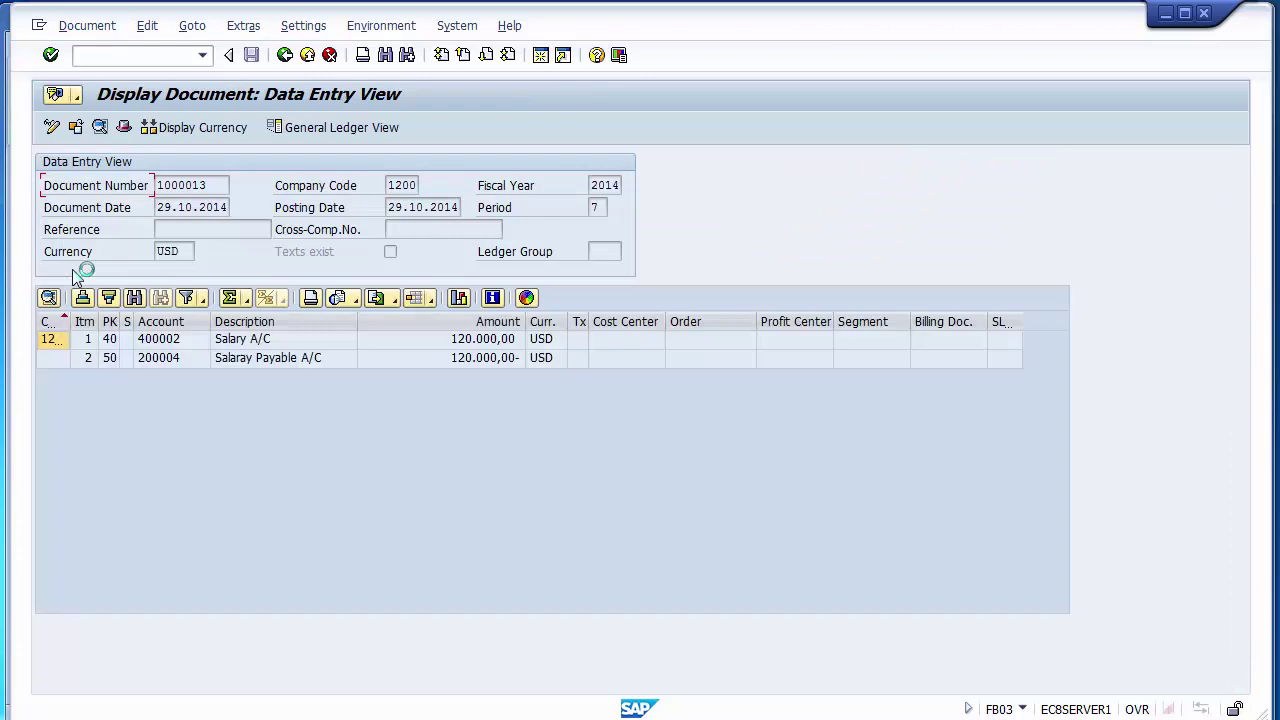
pyautogui.click(284, 54)
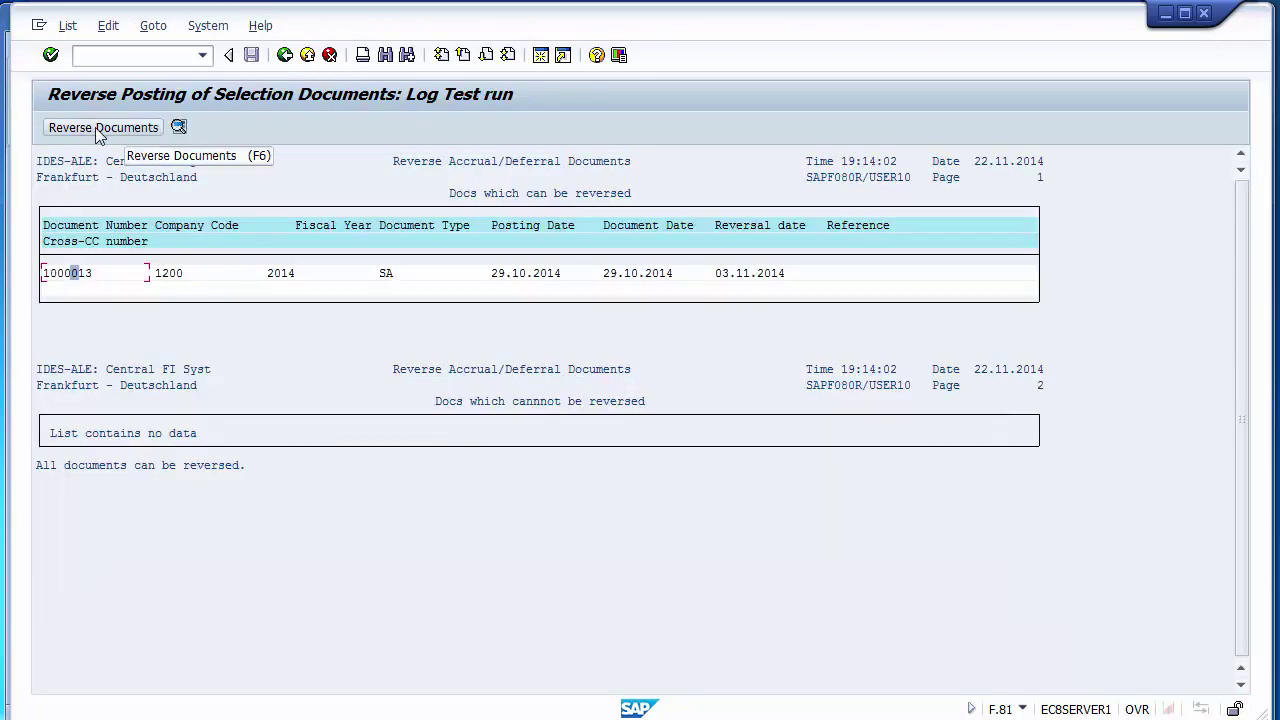
pyautogui.click(285, 56)
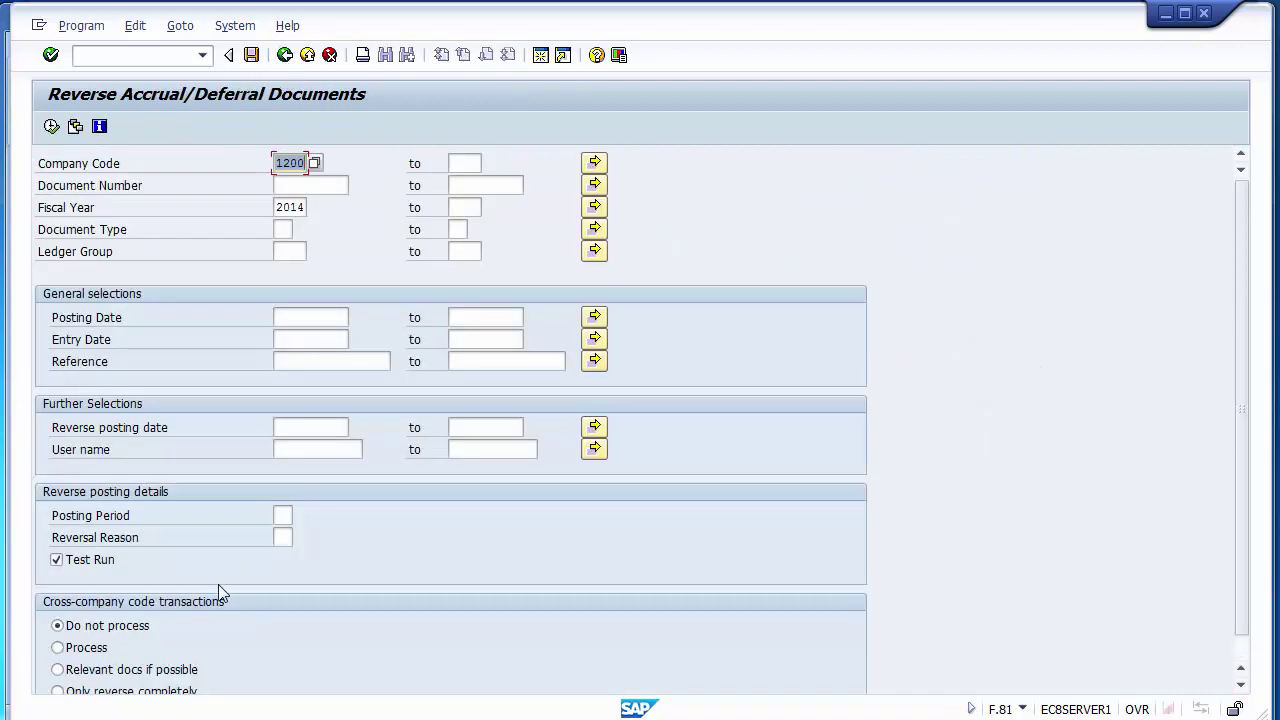
# Clear Test Run and execute the real reversal, then check document 1000013.
pyautogui.click(94, 564)
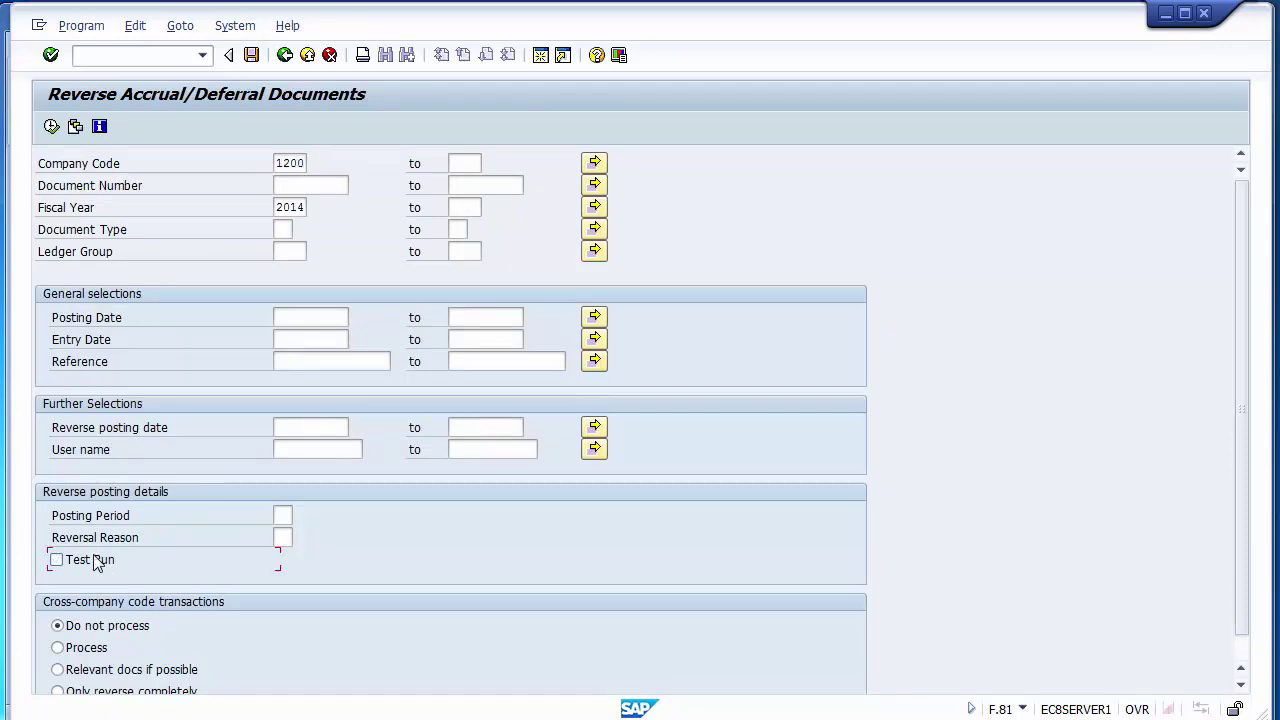
pyautogui.click(51, 126)
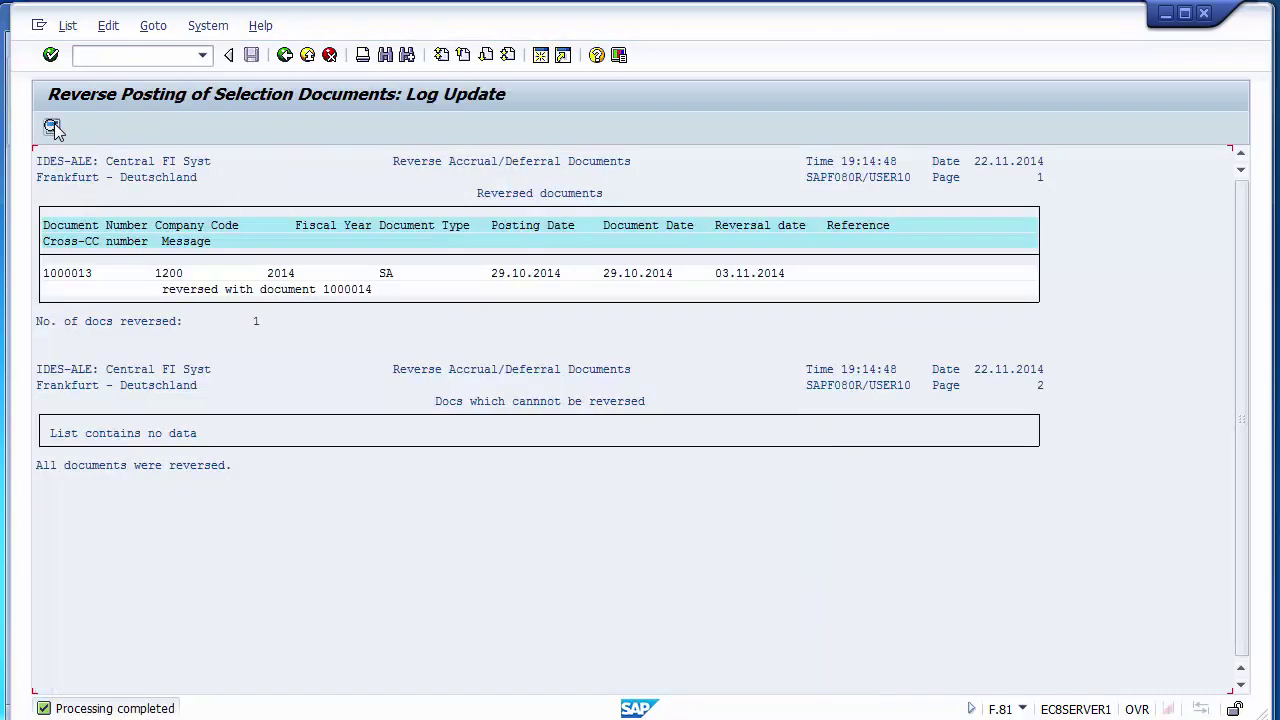
pyautogui.click(67, 279)
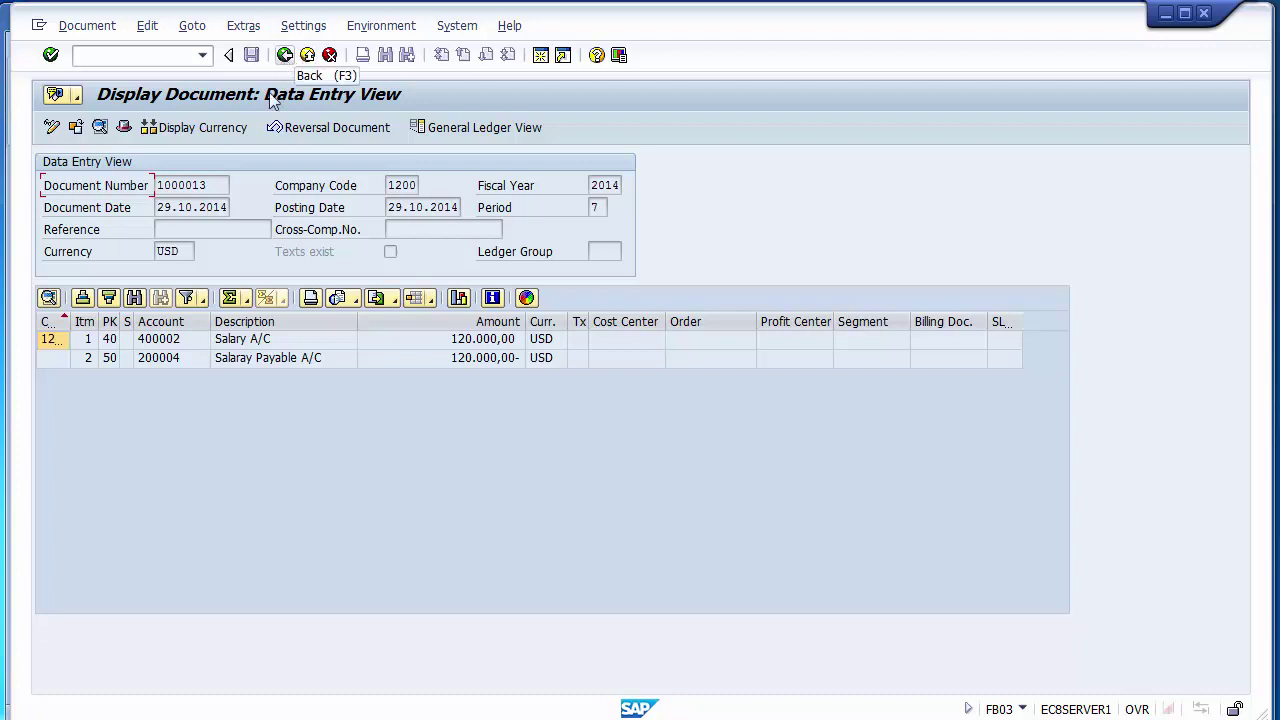
pyautogui.click(285, 56)
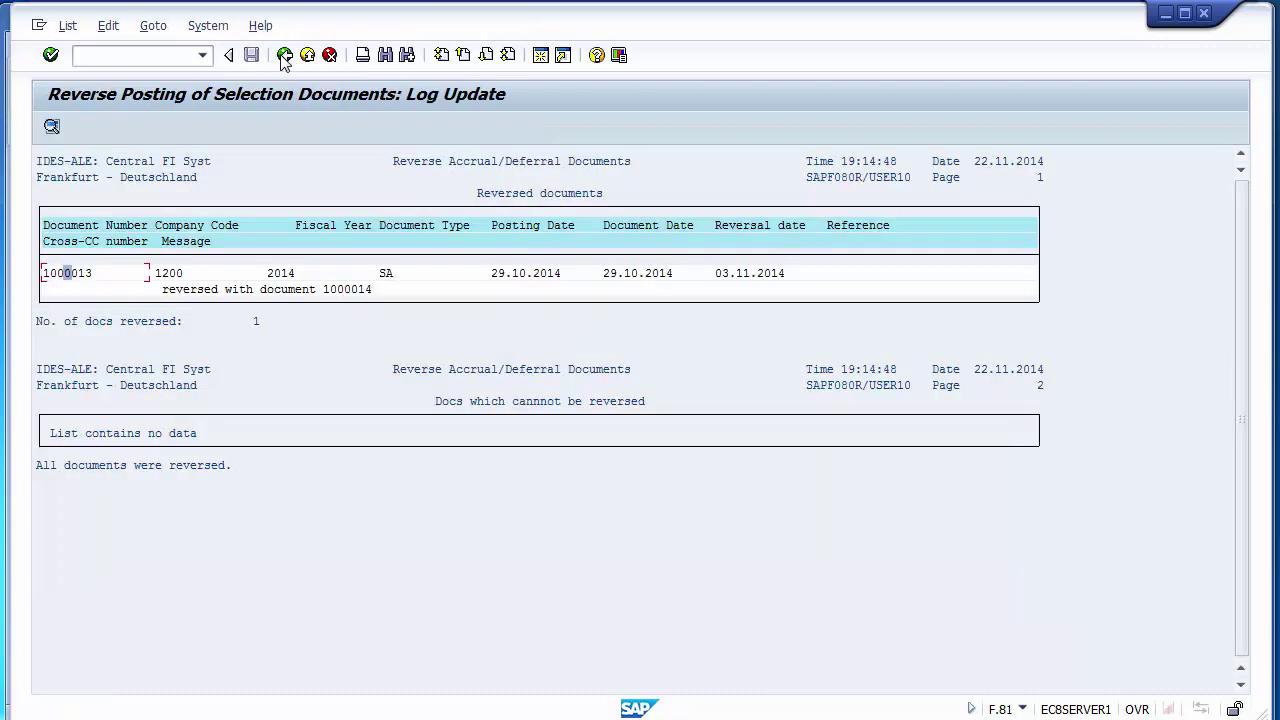
# Review the update log showing reversal document 1000014 and open document 1000013.
pyautogui.click(68, 27)
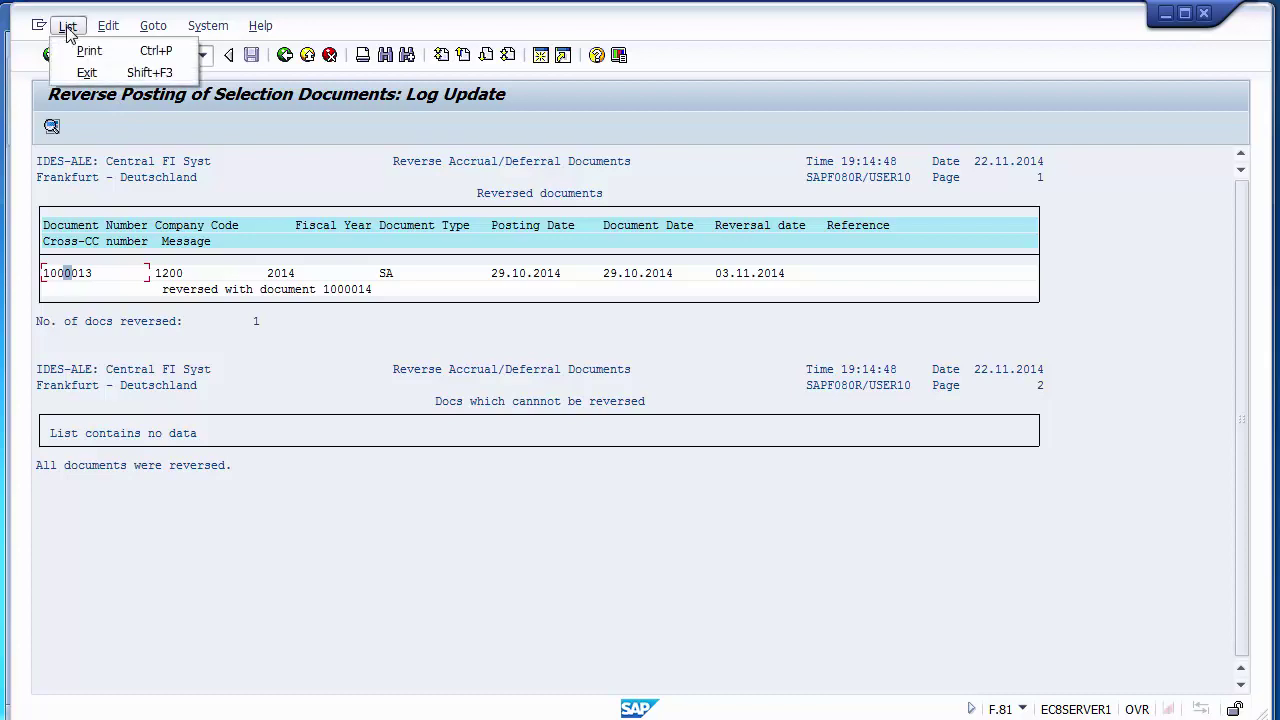
pyautogui.moveTo(108, 27)
pyautogui.press('Escape')
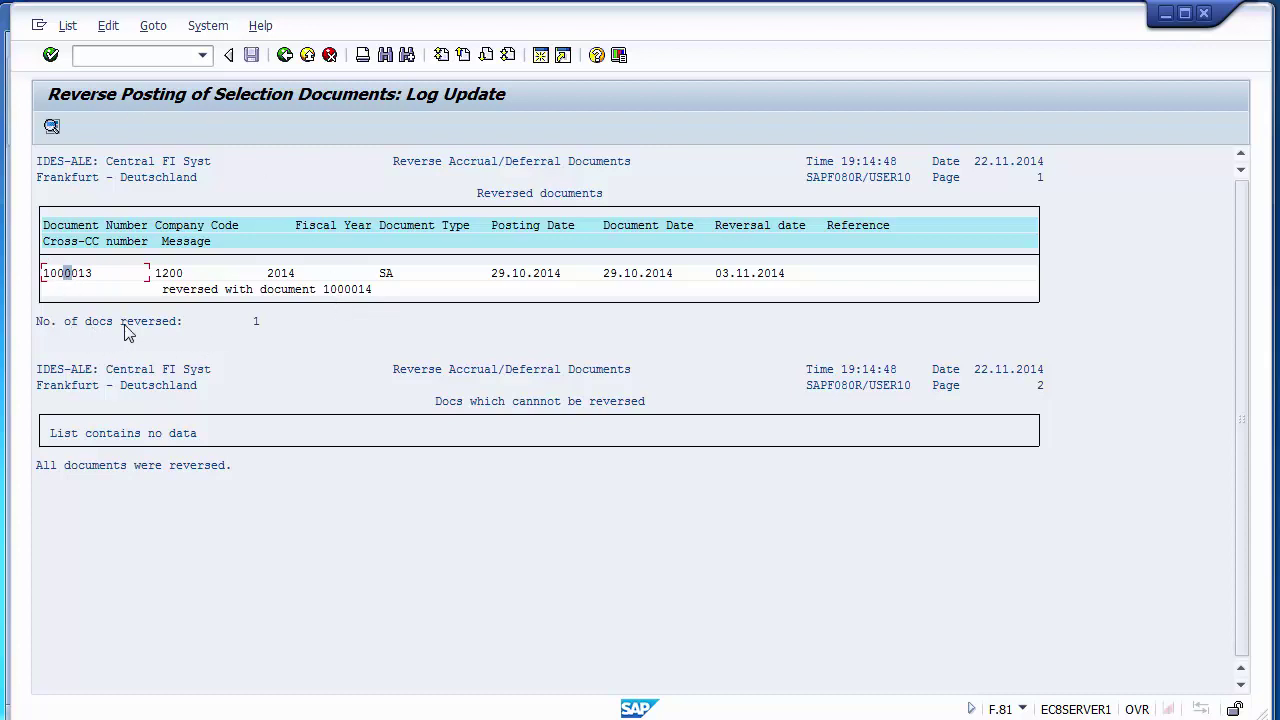
pyautogui.click(256, 322)
pyautogui.click(166, 290)
pyautogui.doubleClick(347, 293)
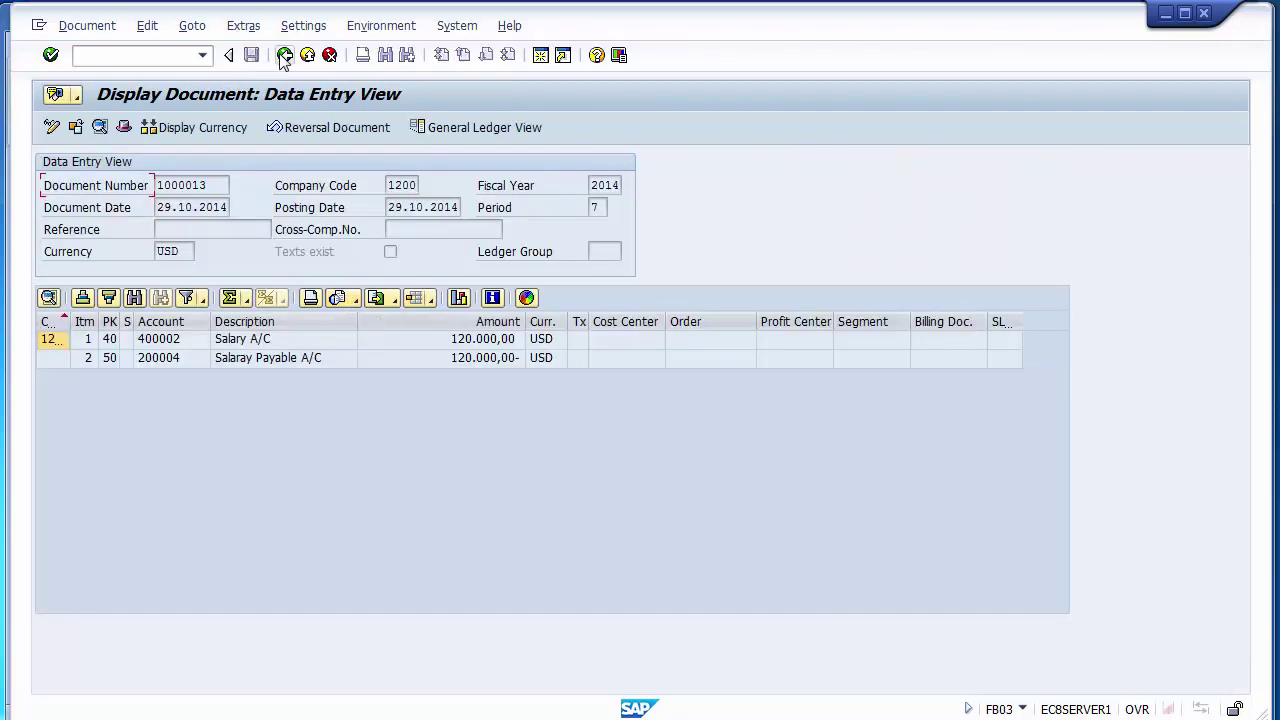
pyautogui.click(285, 56)
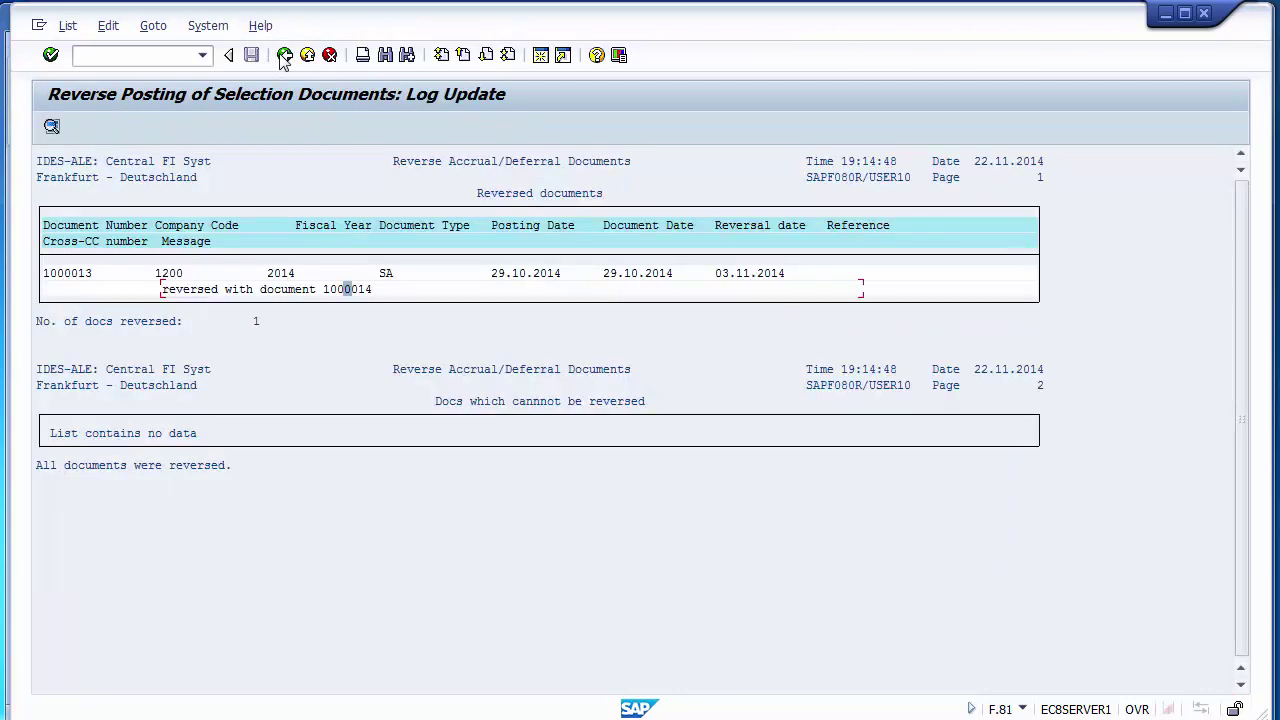
# Display document 1000013 in a new session via the command field.
pyautogui.click(119, 57)
pyautogui.press('BackSpace')
pyautogui.press('Return')
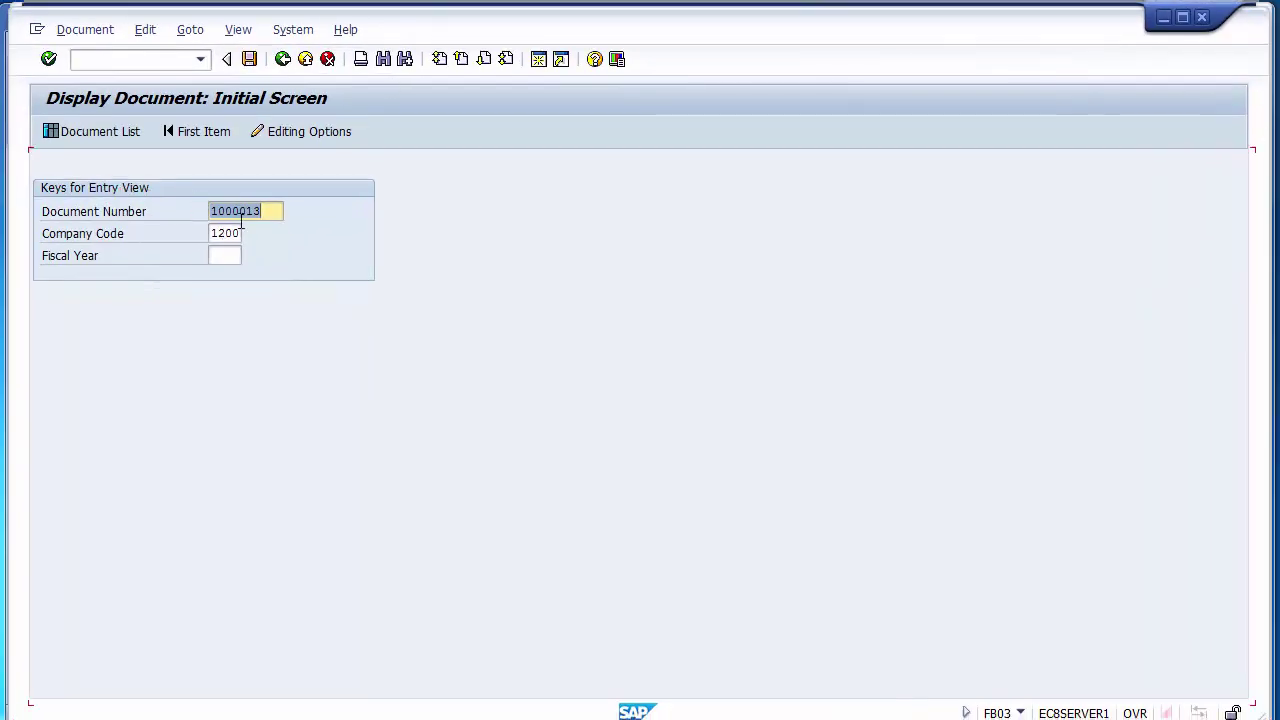
# Display reversal document 1000014 and check its swapped Salary and Salary Payable line items.
pyautogui.click(256, 211)
pyautogui.write('4')
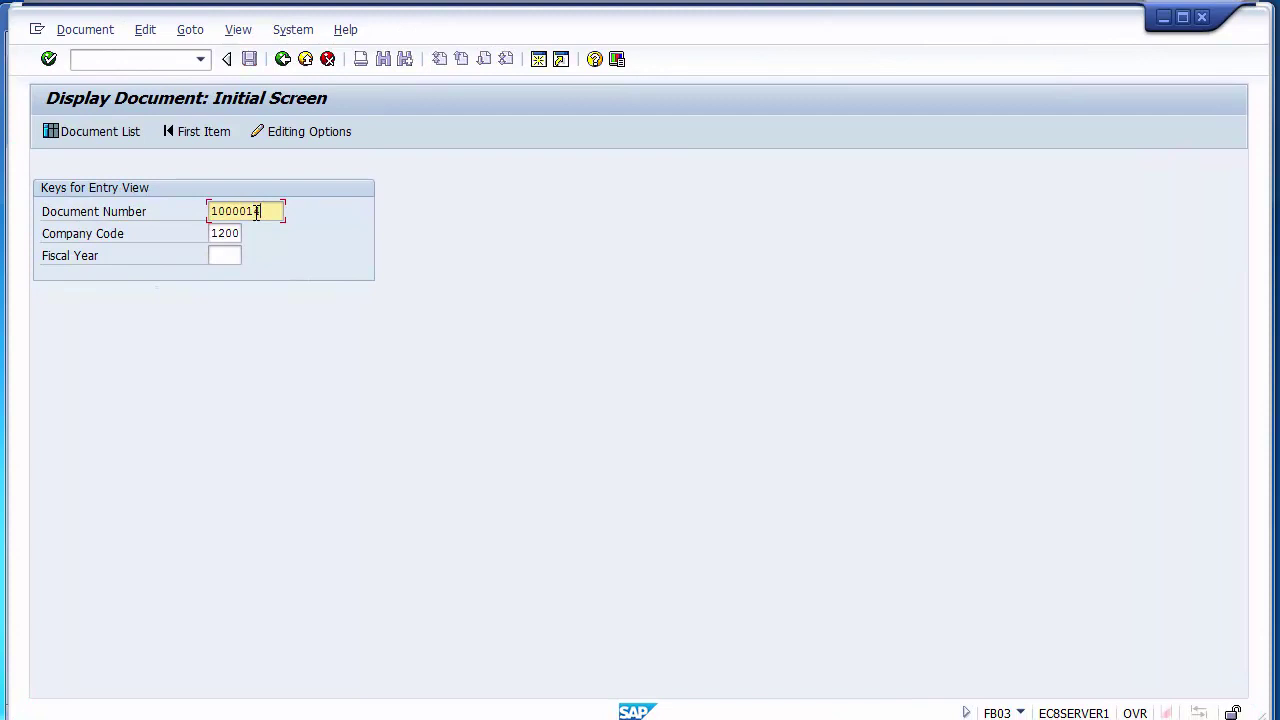
pyautogui.press('Return')
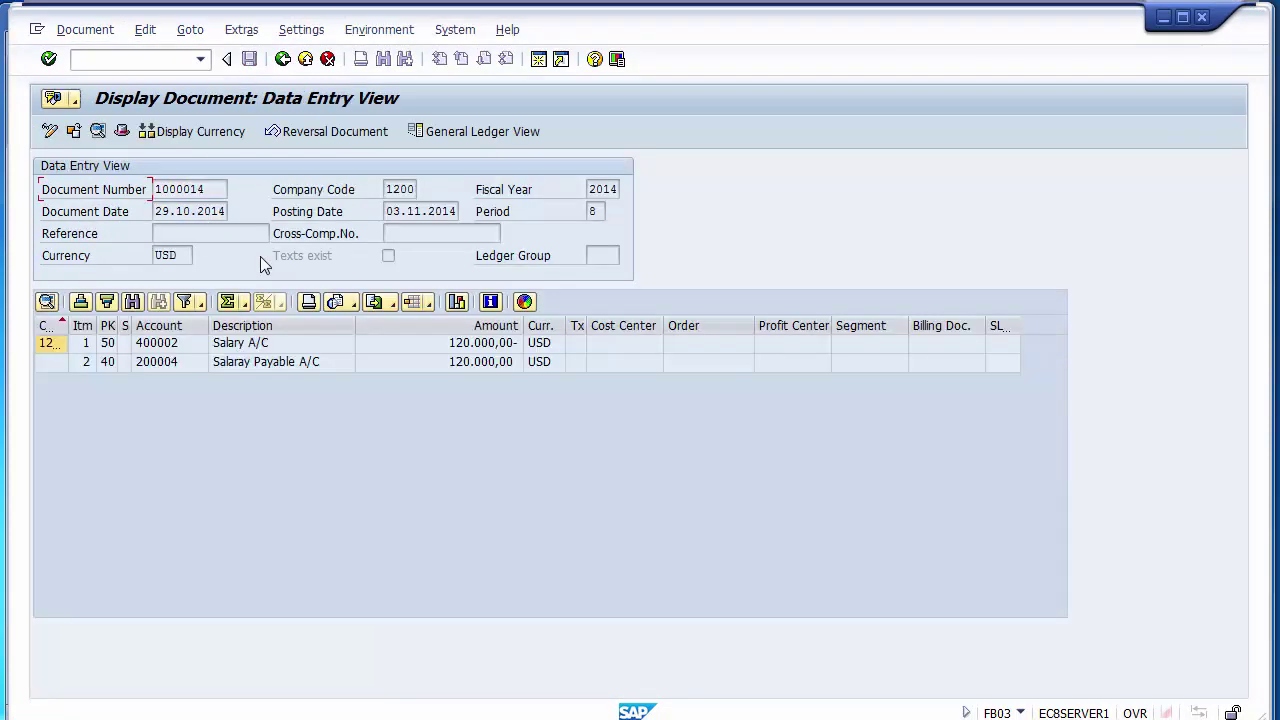
pyautogui.click(300, 362)
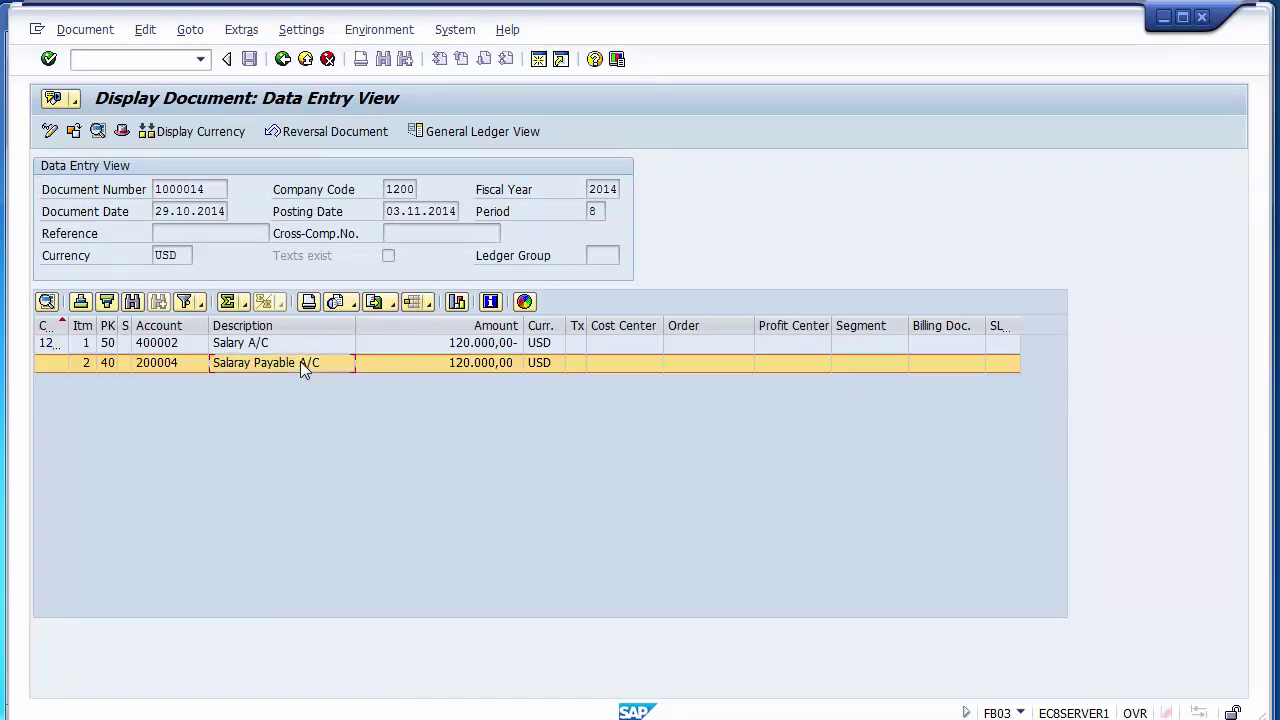
pyautogui.click(298, 345)
pyautogui.click(455, 347)
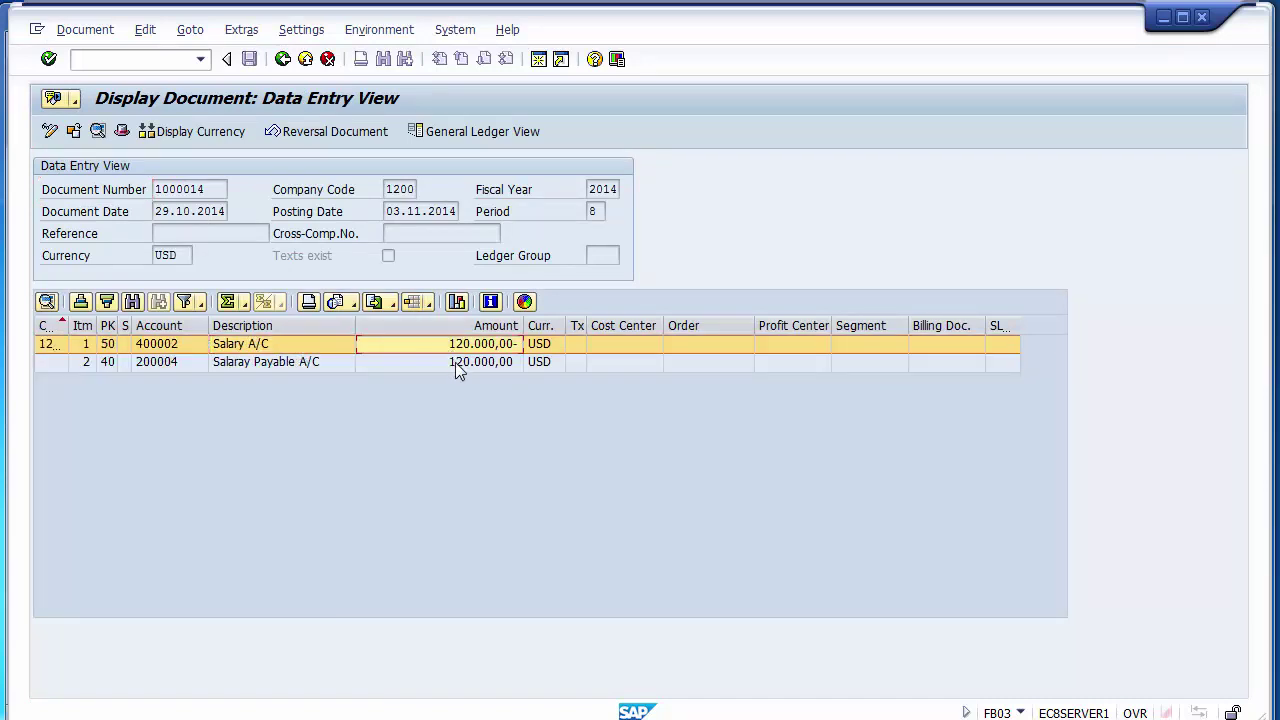
pyautogui.click(455, 363)
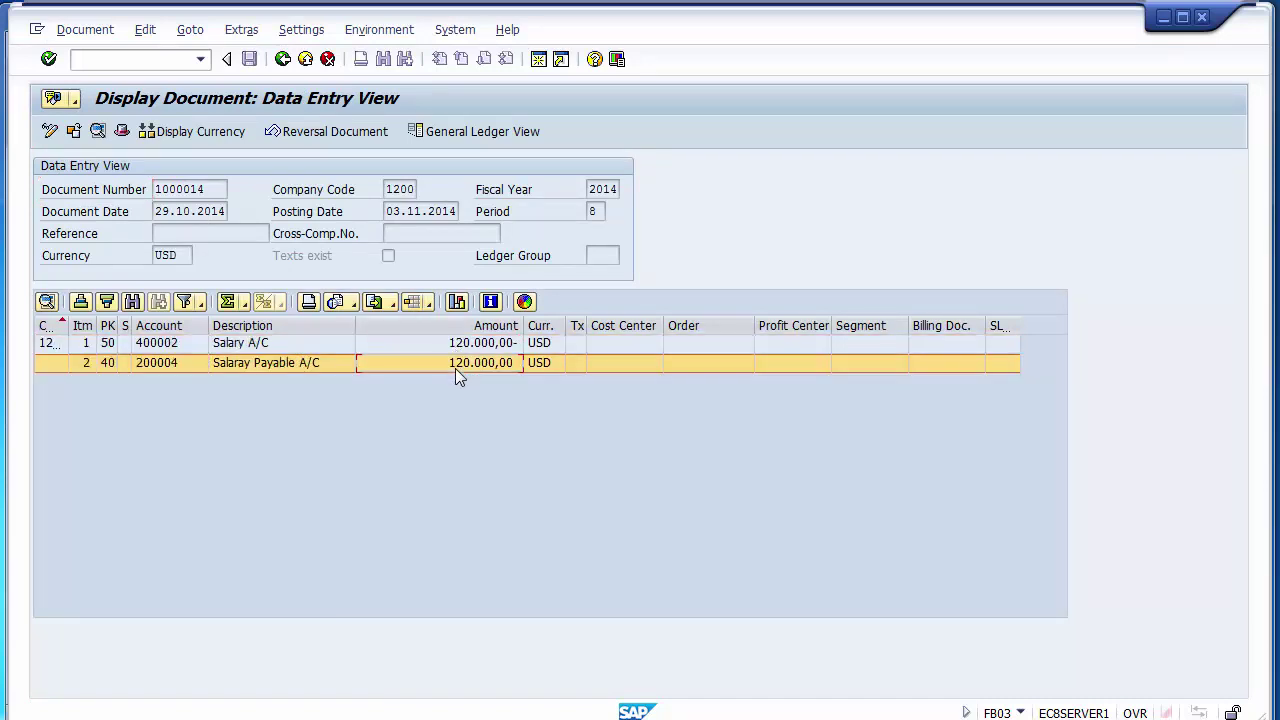
# View the header of document 1000014, then return to the SAP Easy Access menu with /n.
pyautogui.click(122, 133)
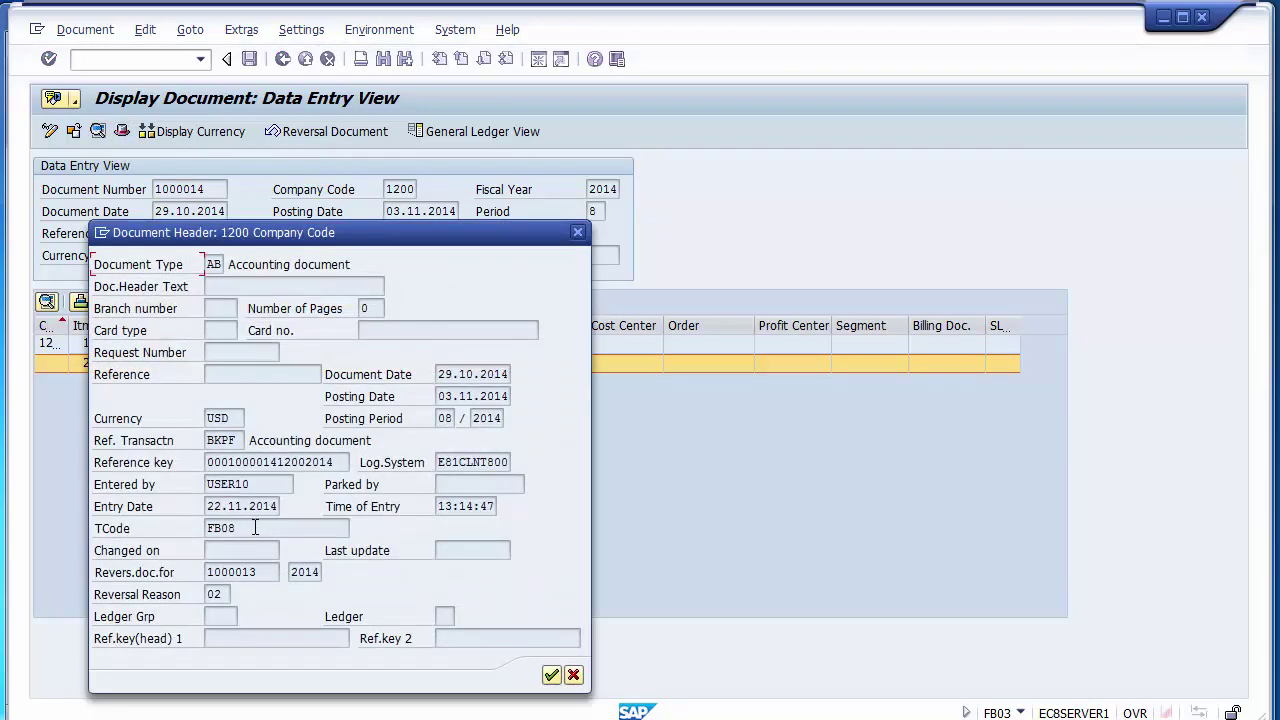
pyautogui.click(574, 676)
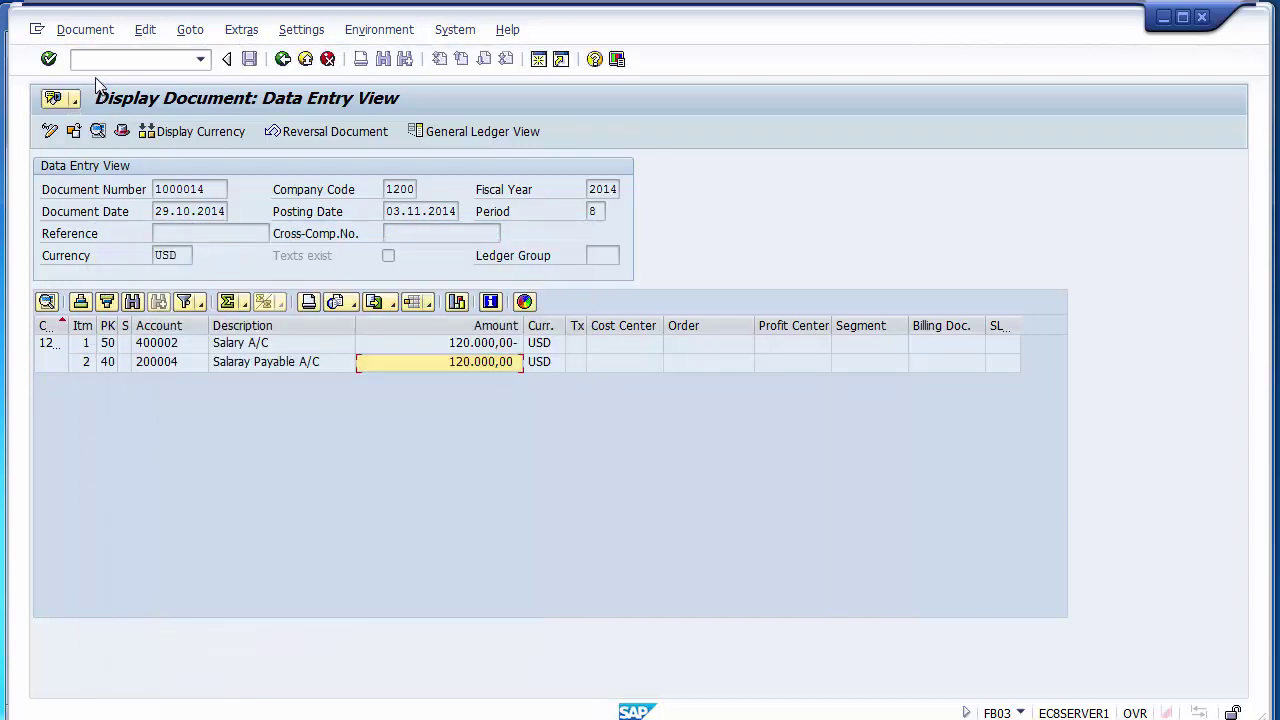
pyautogui.click(94, 60)
pyautogui.write('/n')
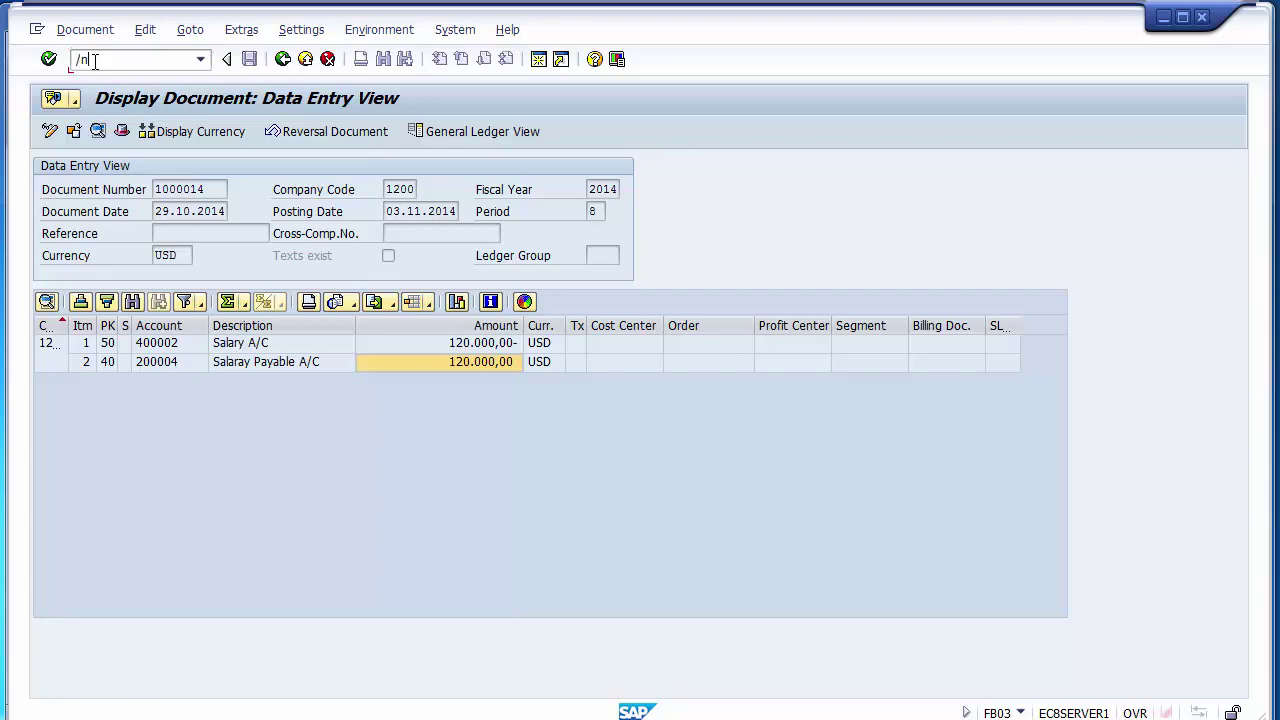
pyautogui.press('Return')
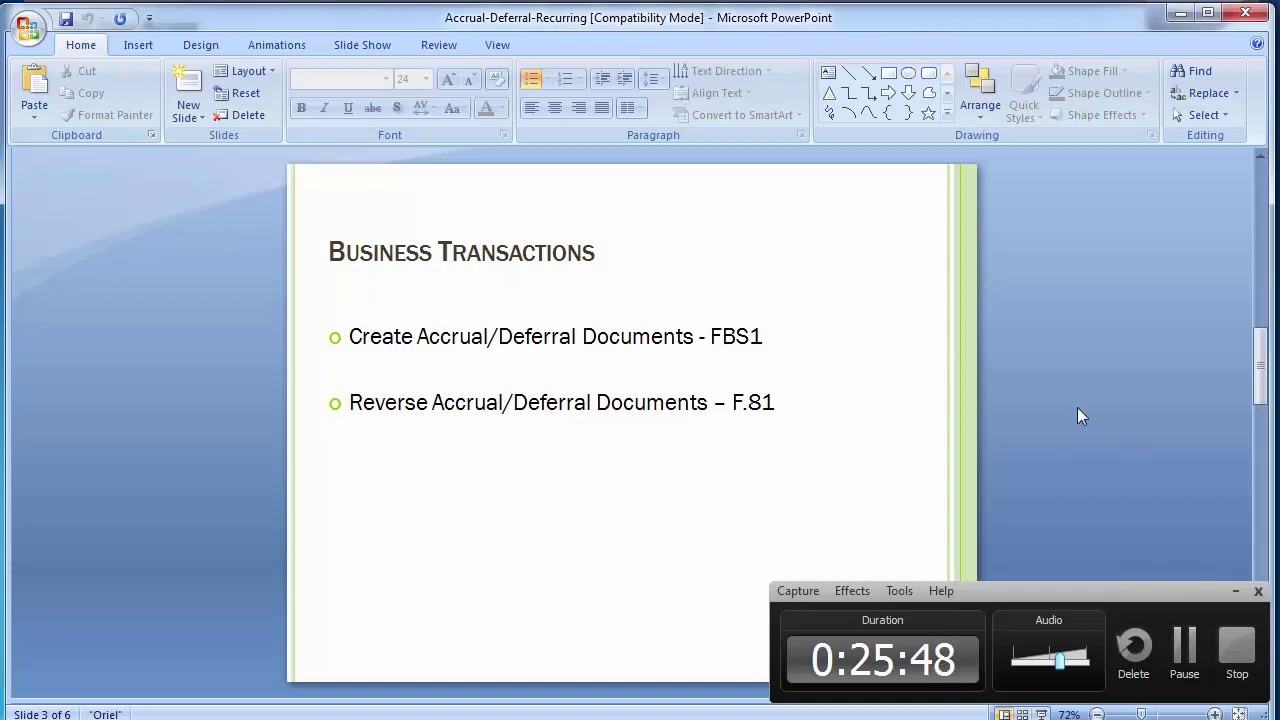
pyautogui.click(1222, 652)
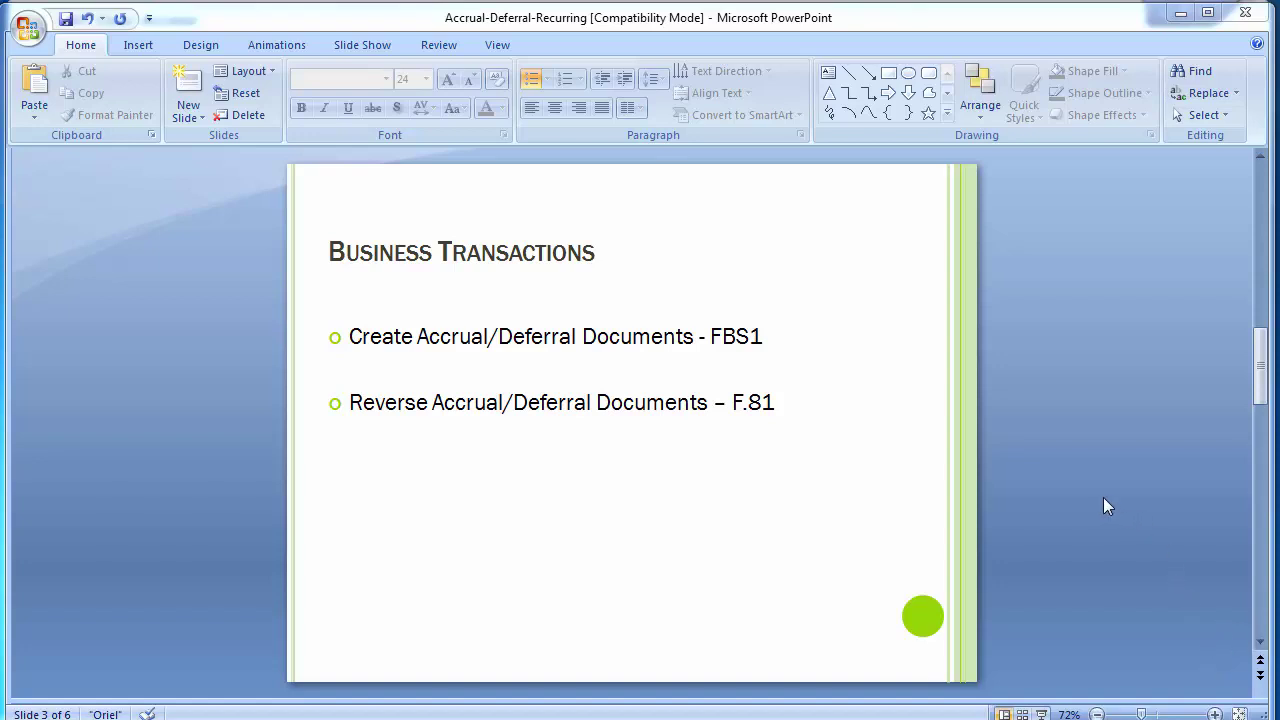
pyautogui.scroll(-1, 1103, 507)
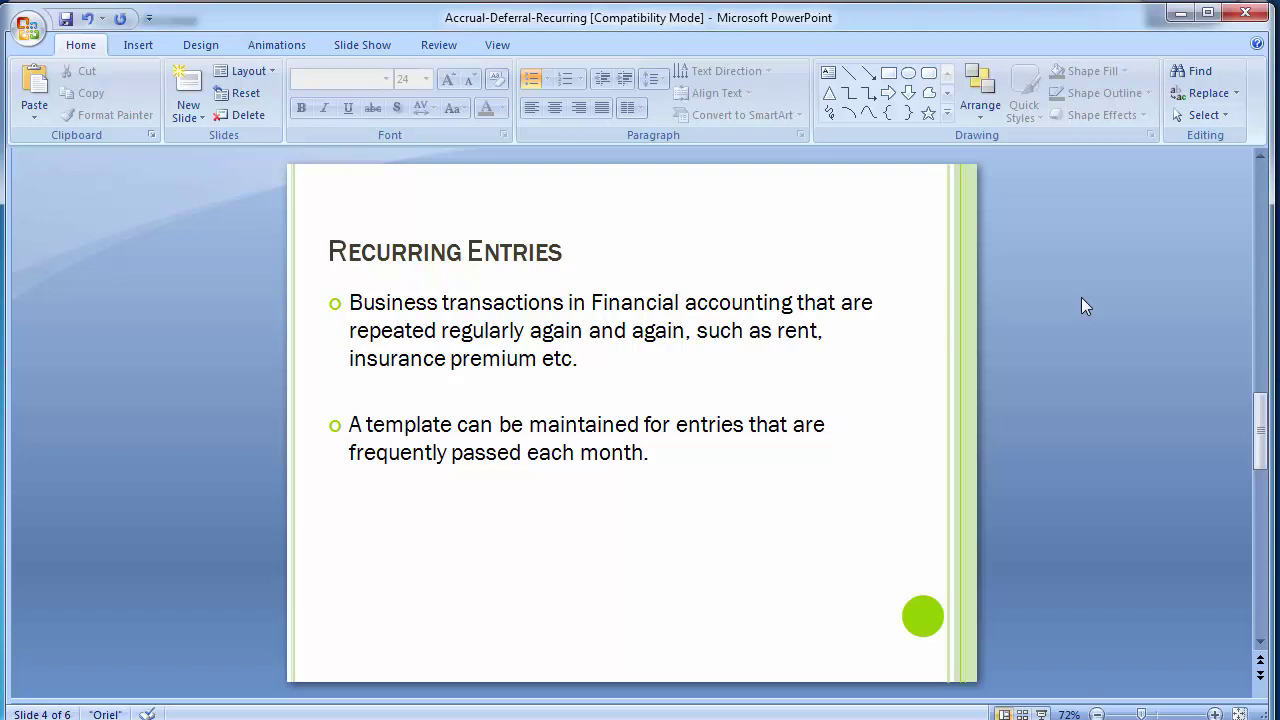
# Advance to slide 5, Business Transactions, listing recurring-entry codes FBD1 through F.15.
pyautogui.scroll(-1, 1085, 306)
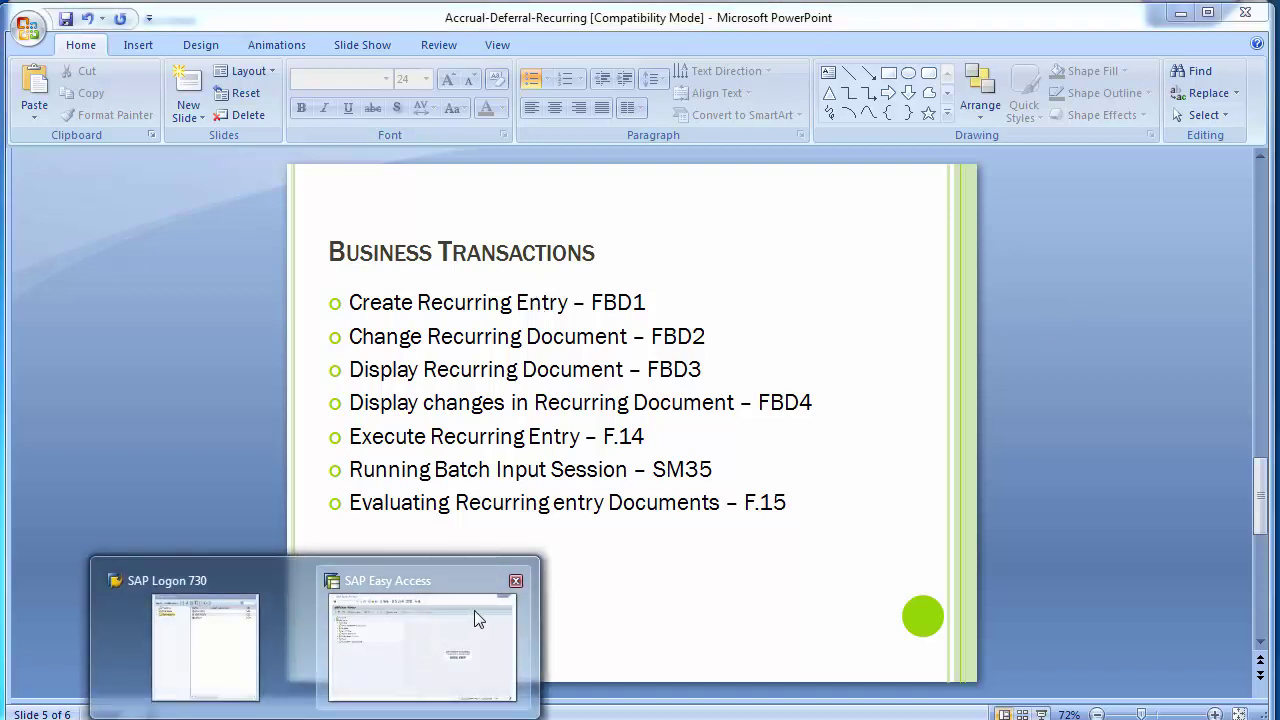
# Start transaction FBD1 and enter company code 1200 on the recurring entry header.
pyautogui.click(474, 610)
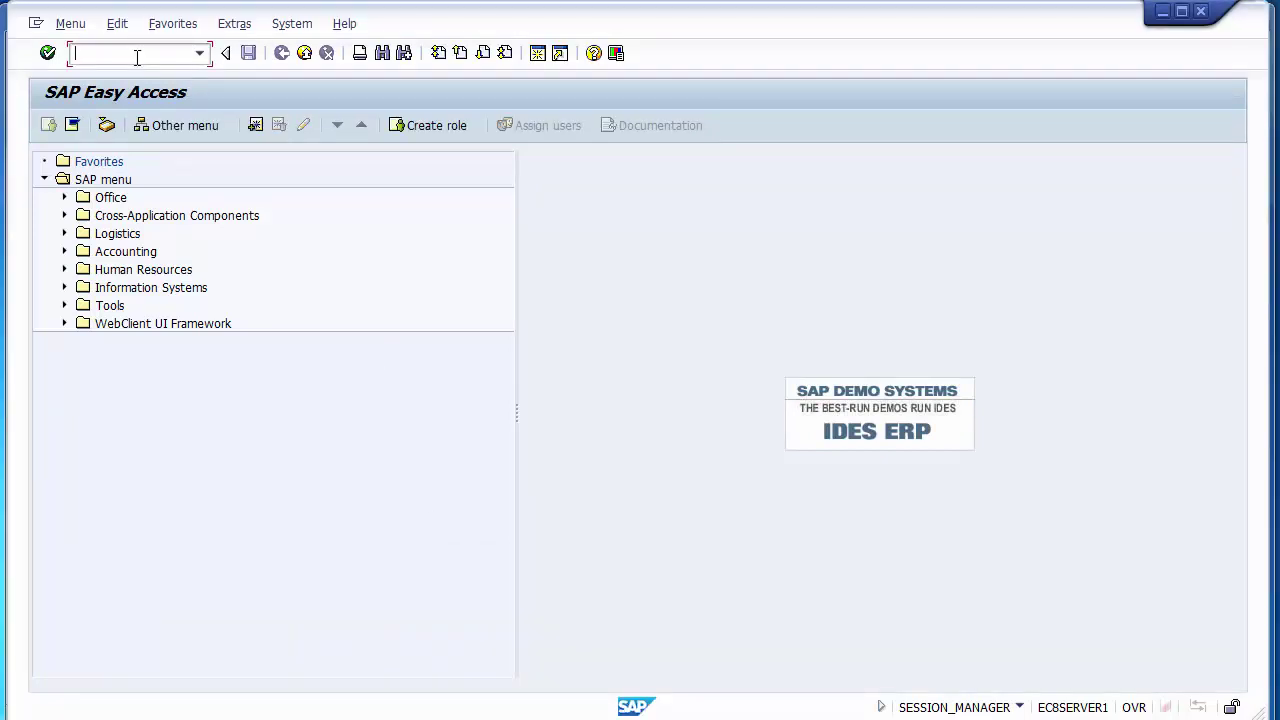
pyautogui.write('fbd1')
pyautogui.press('Return')
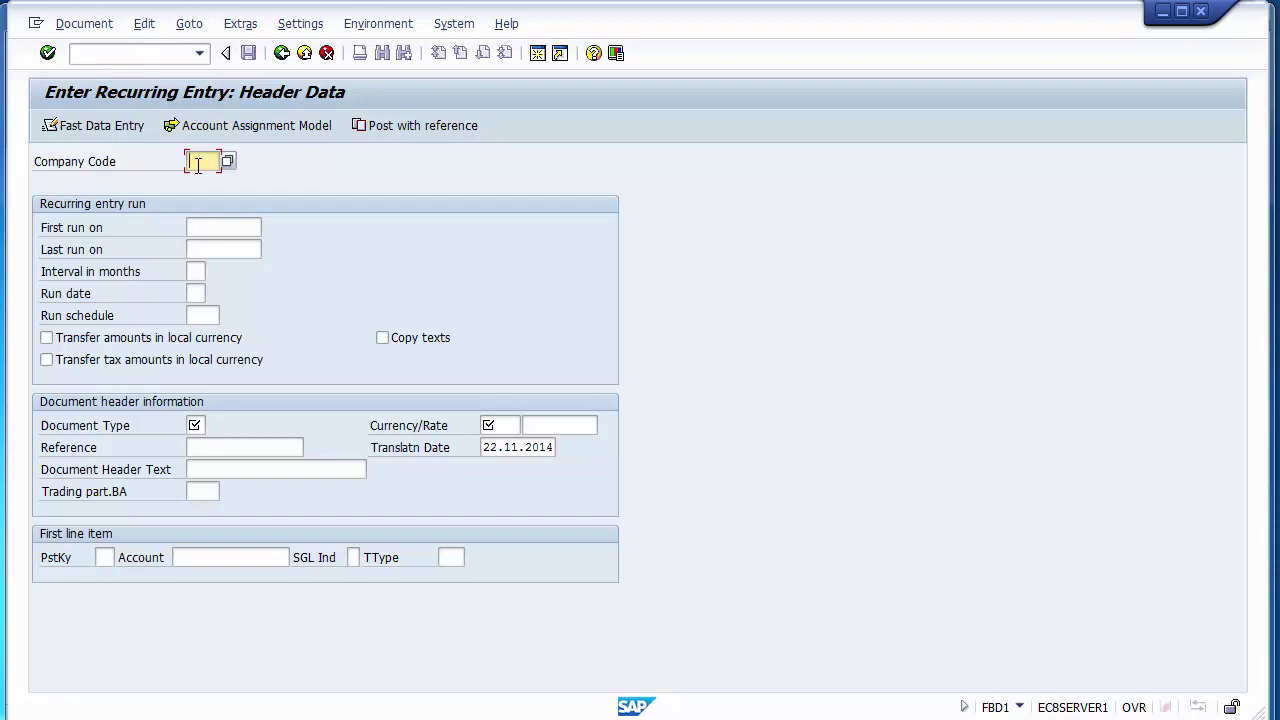
pyautogui.write('1200')
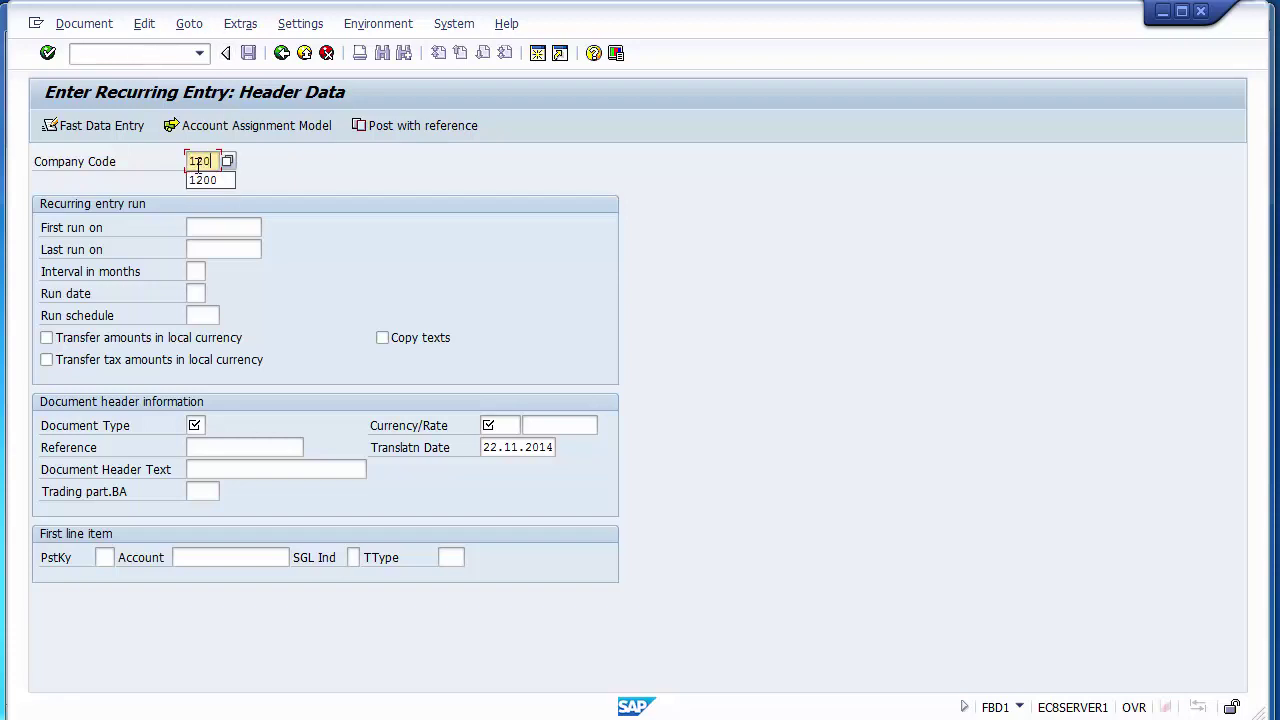
pyautogui.click(216, 225)
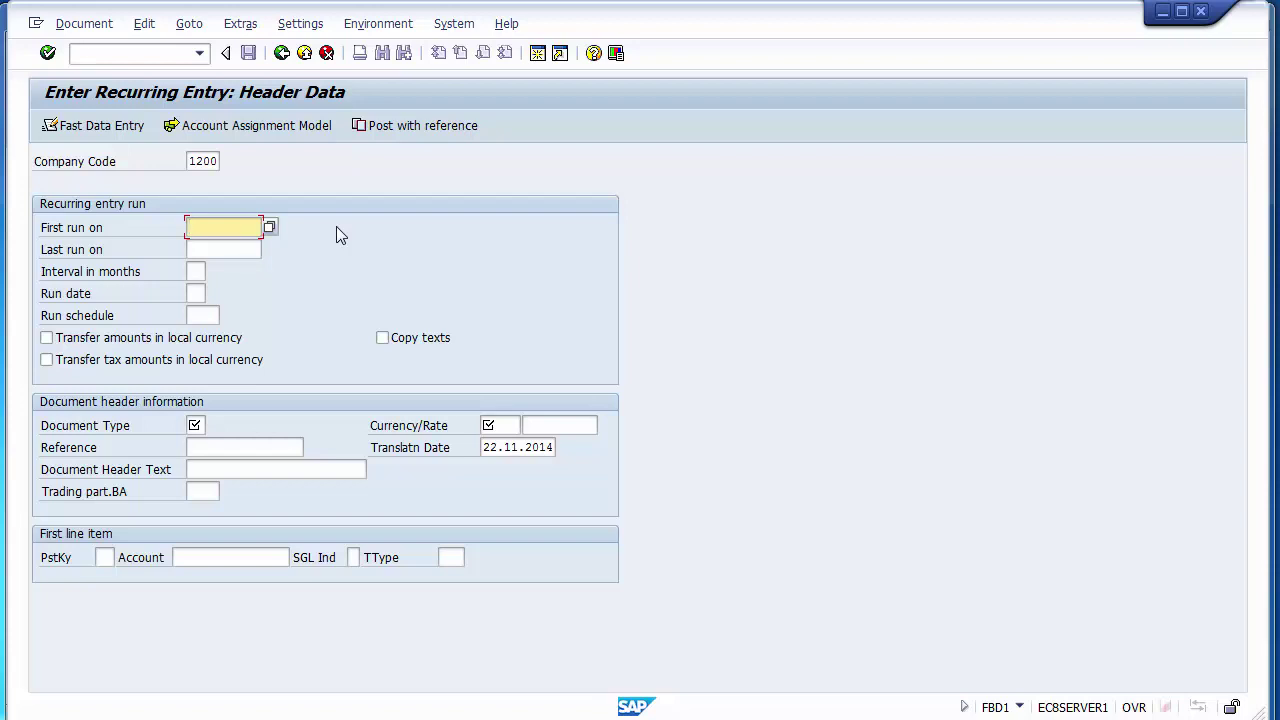
# Set first run 01112014, last run 01102015 and interval 01 Per month.
pyautogui.write('01112014')
pyautogui.press('Tab')
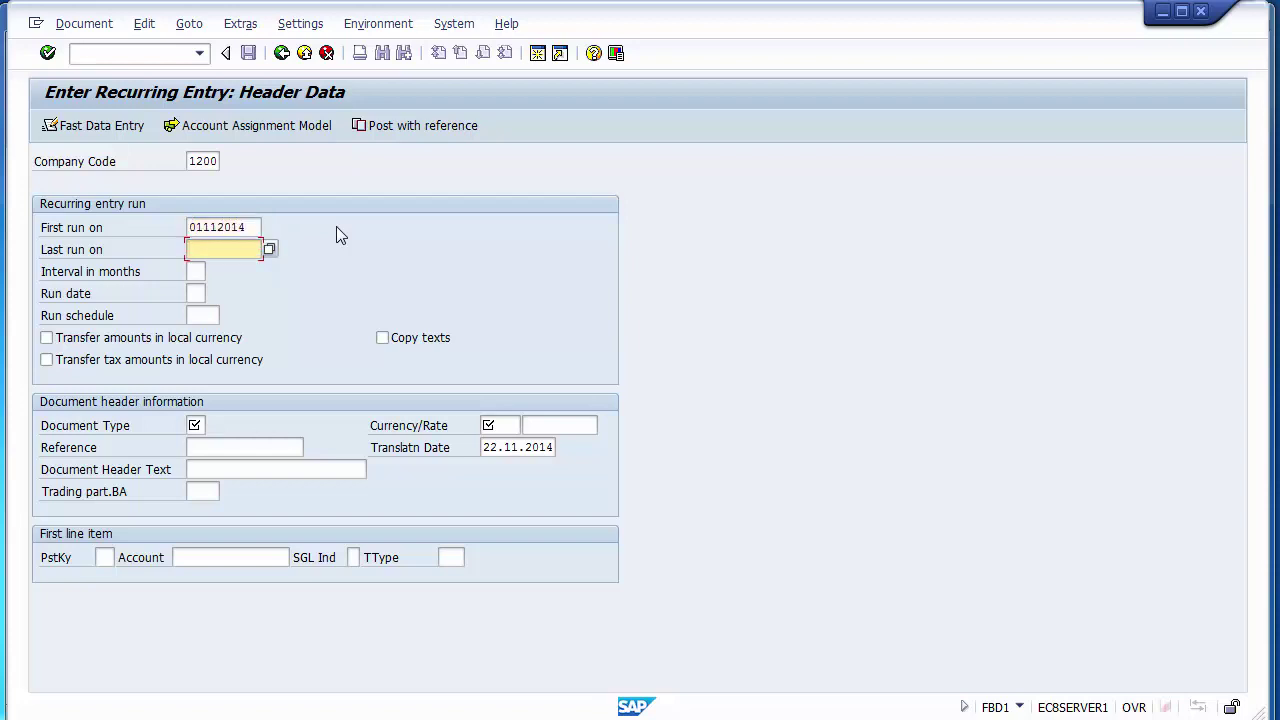
pyautogui.write('01102015')
pyautogui.click(252, 226)
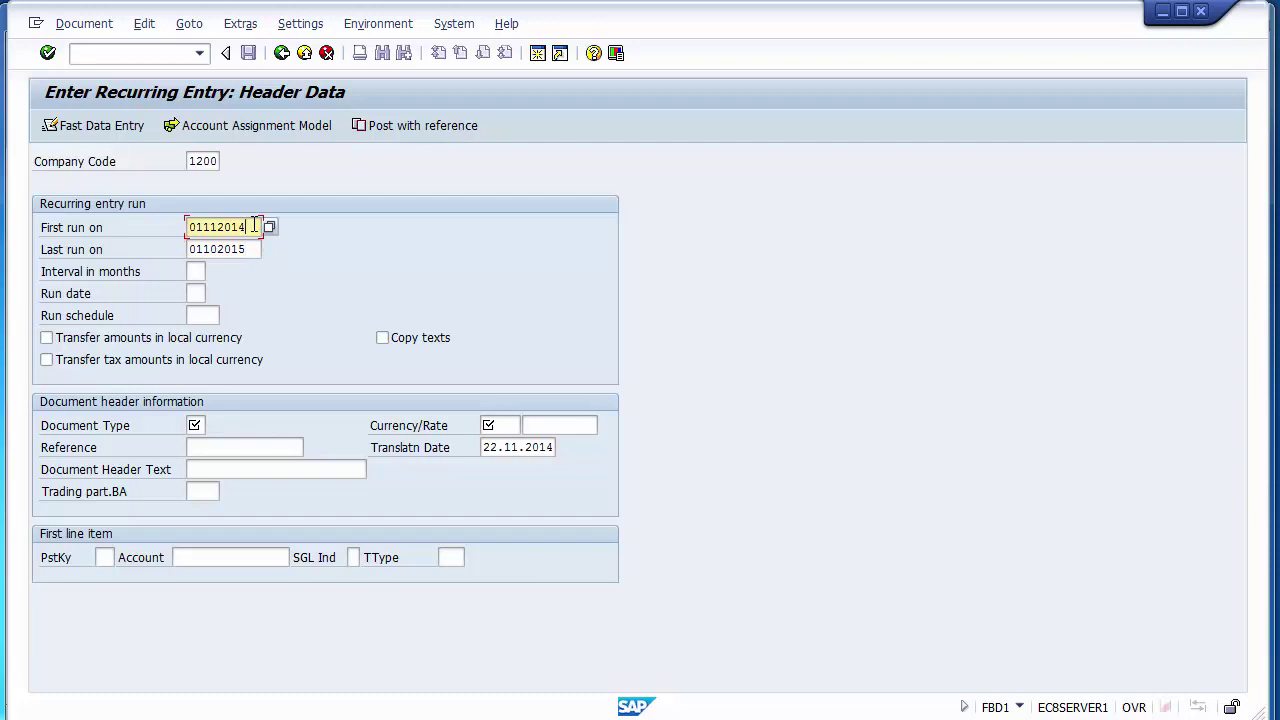
pyautogui.click(253, 249)
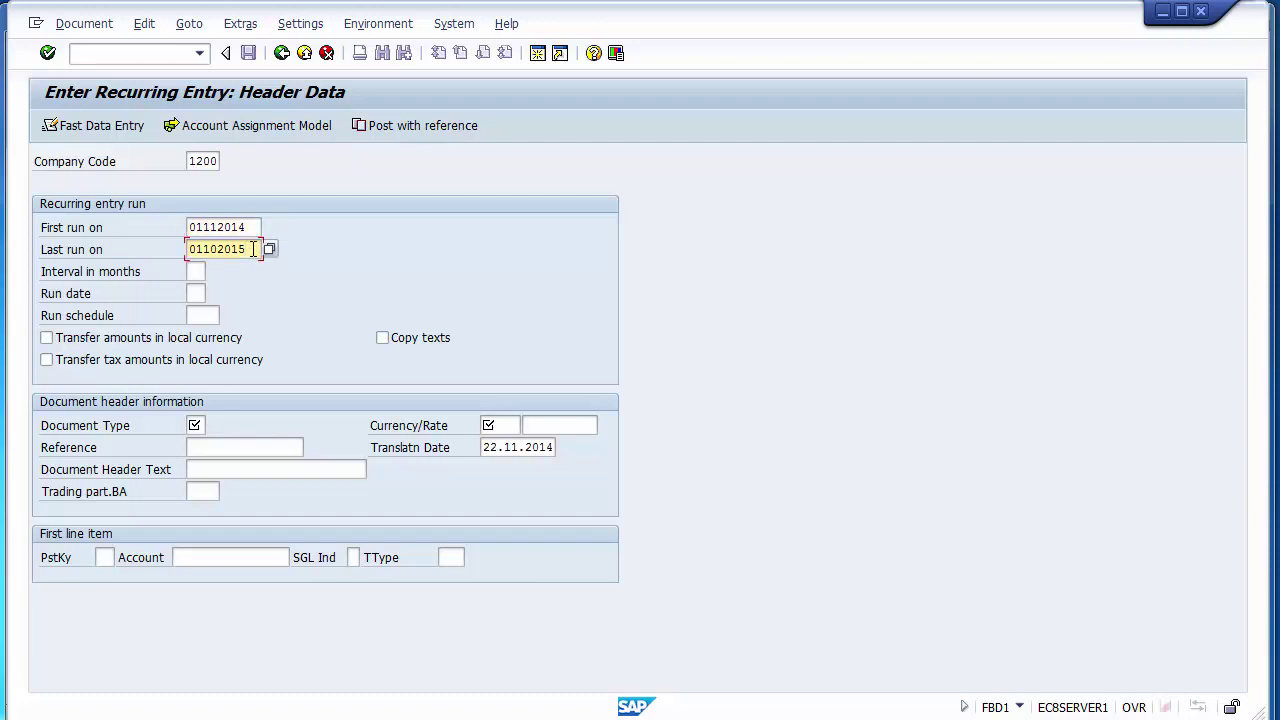
pyautogui.click(101, 277)
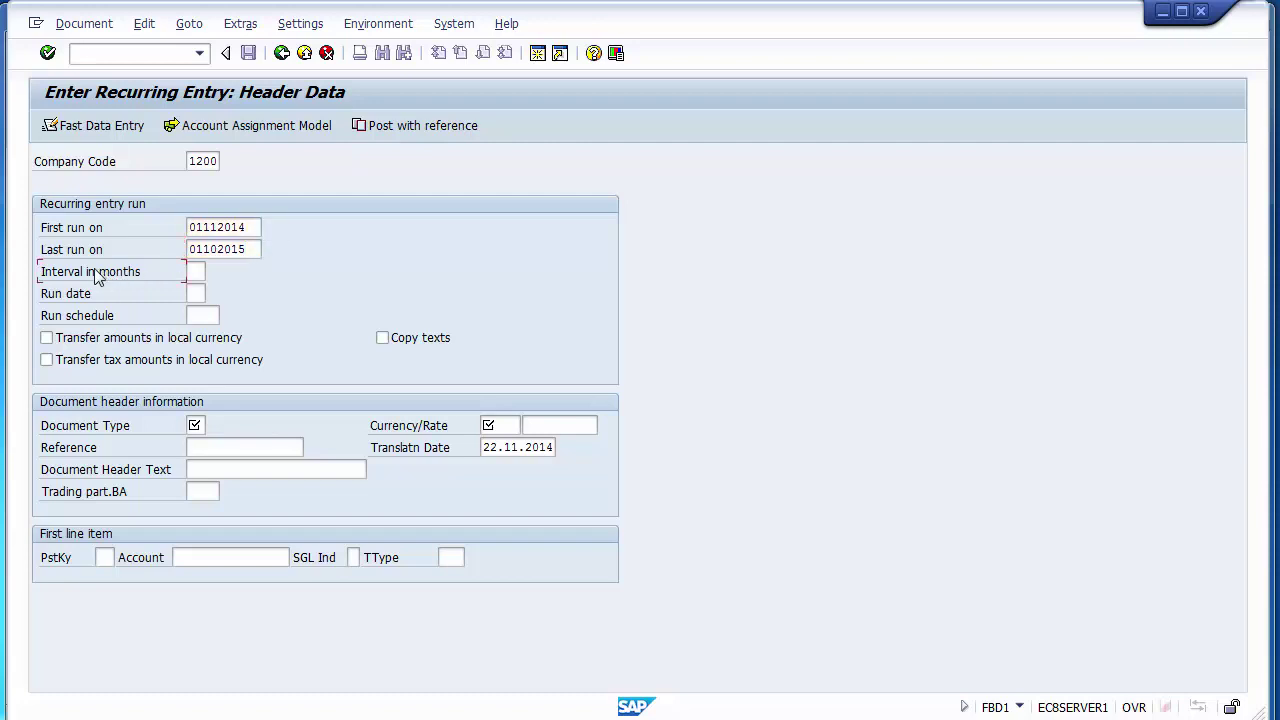
pyautogui.click(197, 271)
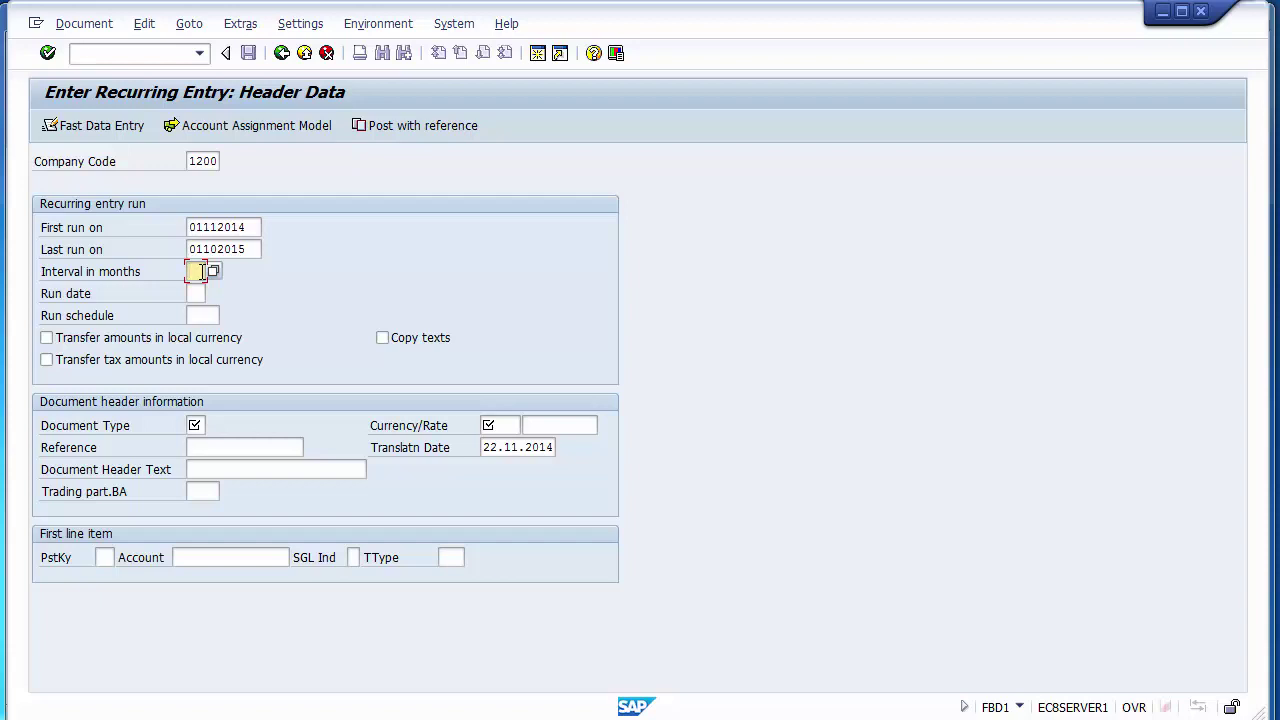
pyautogui.click(215, 271)
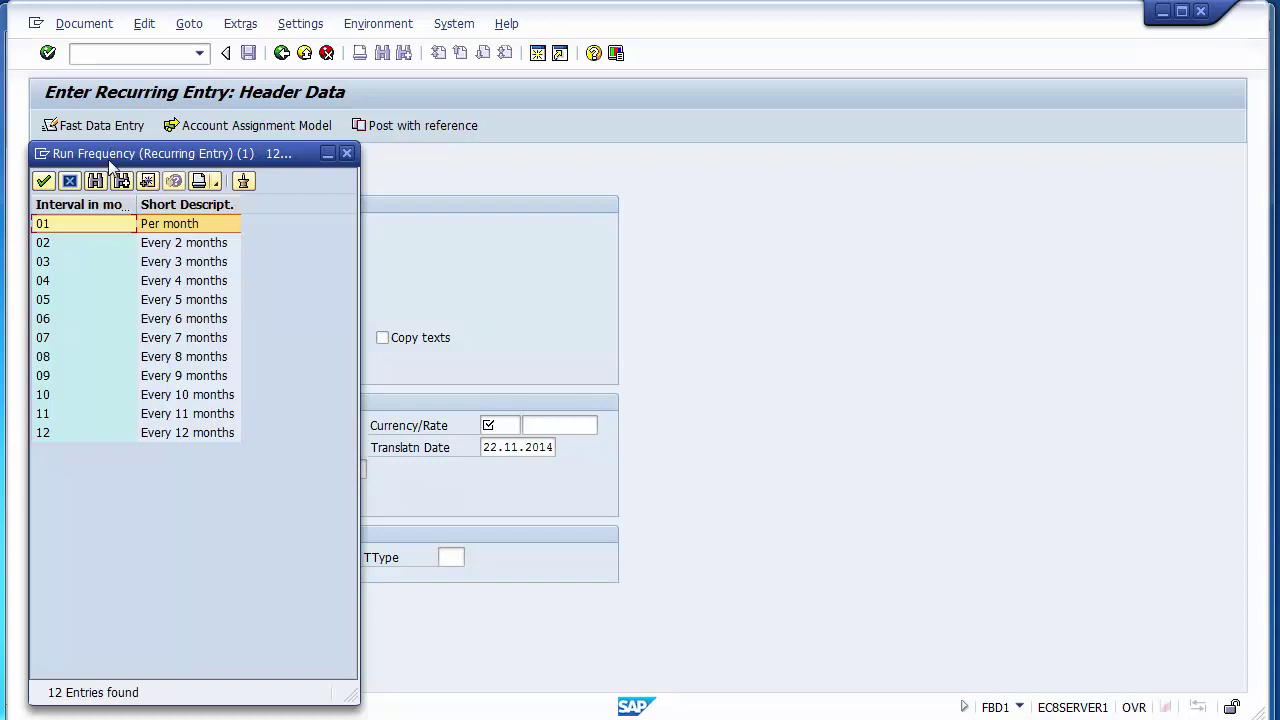
pyautogui.moveTo(108, 159); pyautogui.dragTo(658, 122)
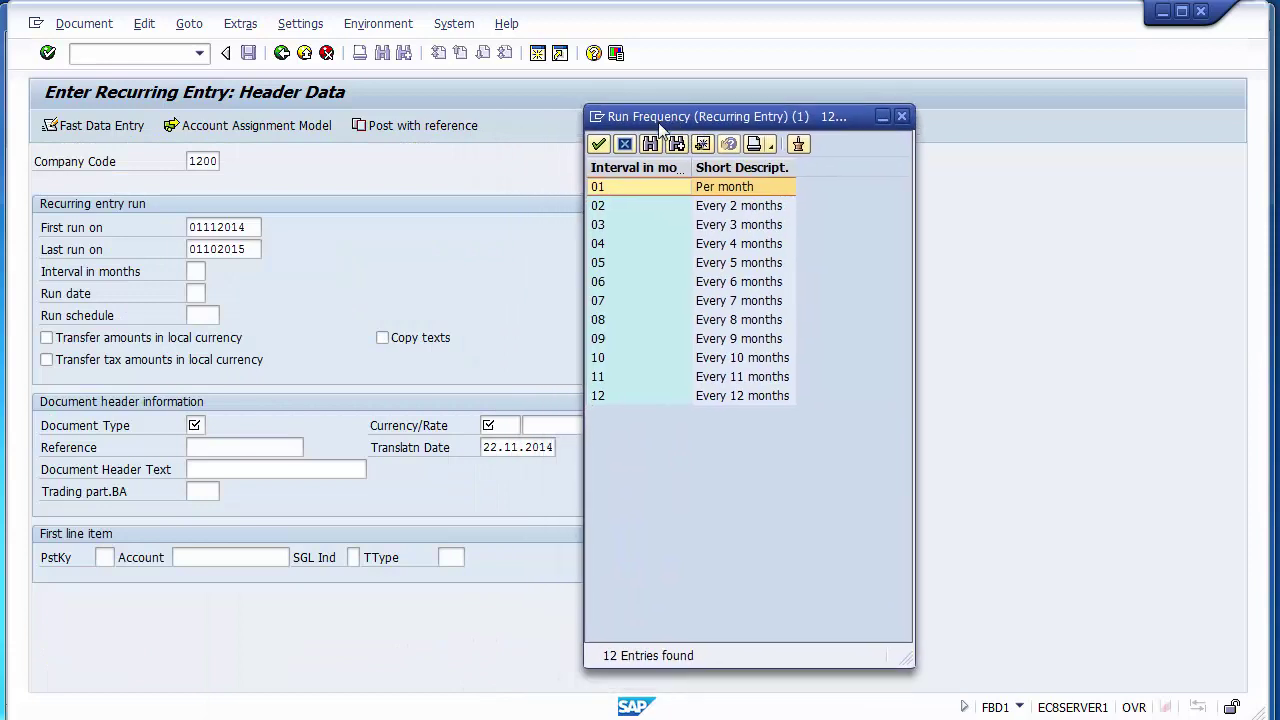
pyautogui.doubleClick(708, 187)
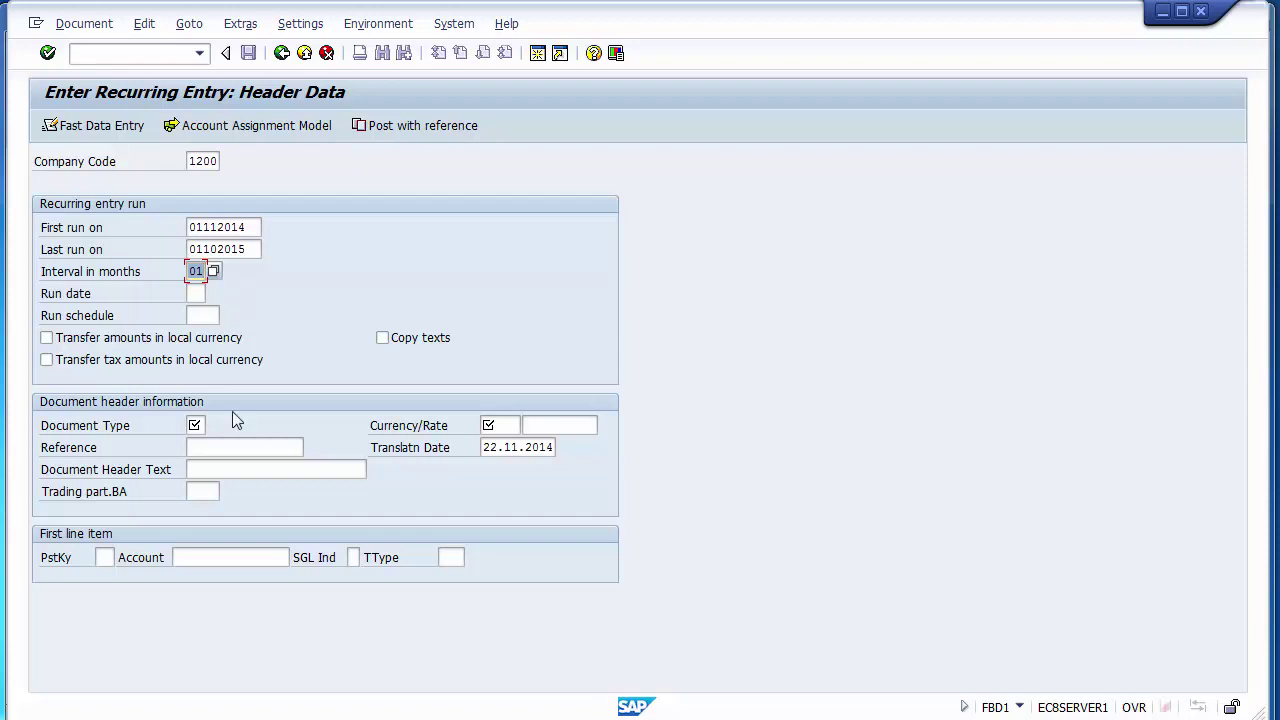
pyautogui.click(196, 425)
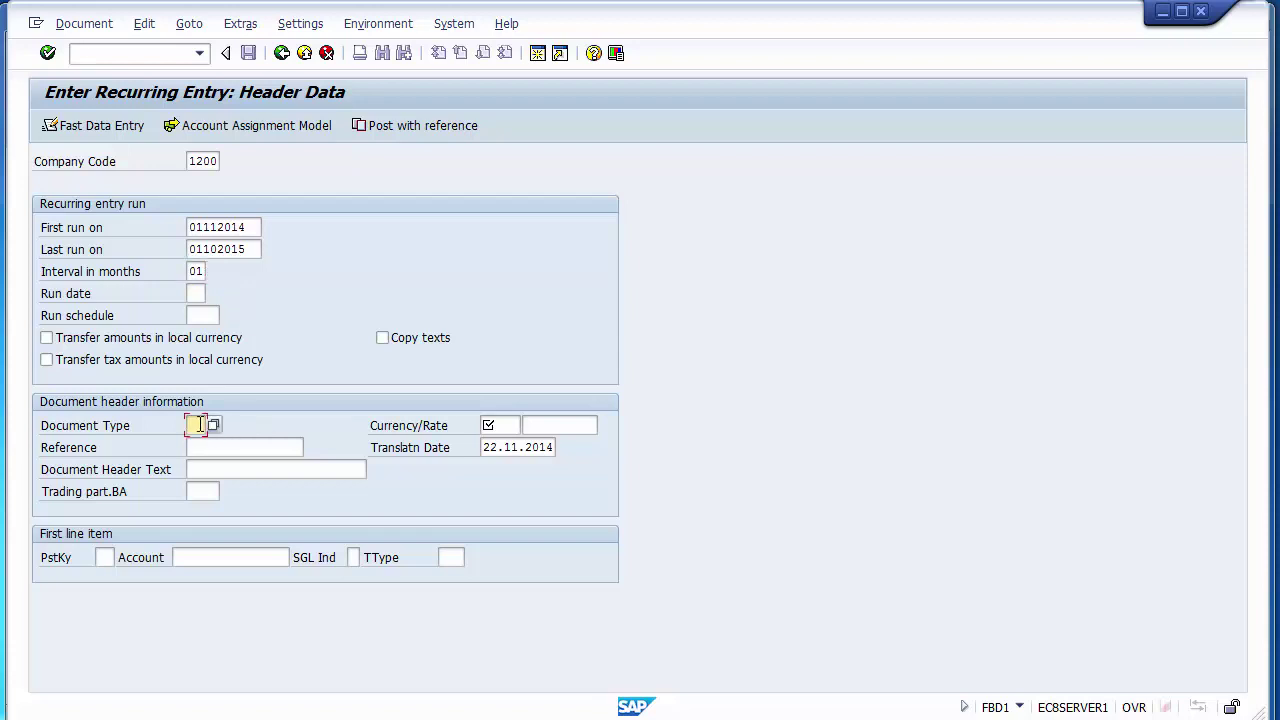
# Enter document type SA, currency USD and posting key 40, then search for the account.
pyautogui.write('SA')
pyautogui.click(507, 425)
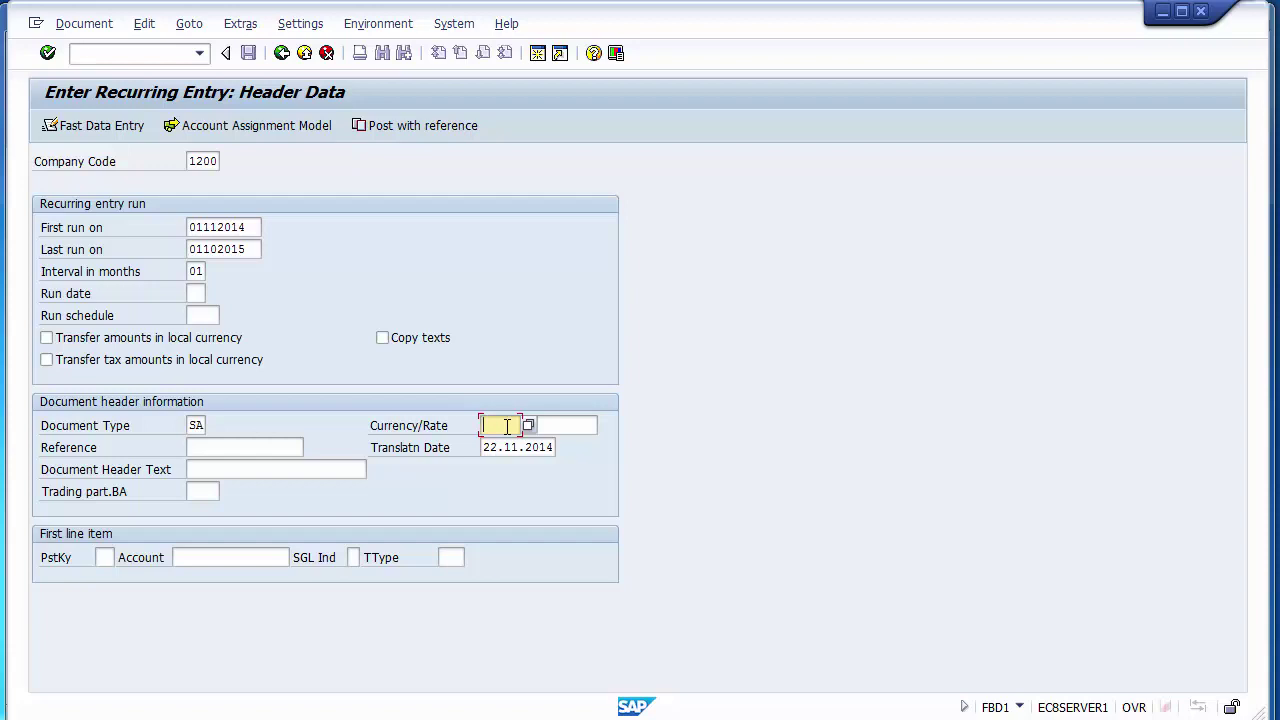
pyautogui.write('USD')
pyautogui.click(105, 557)
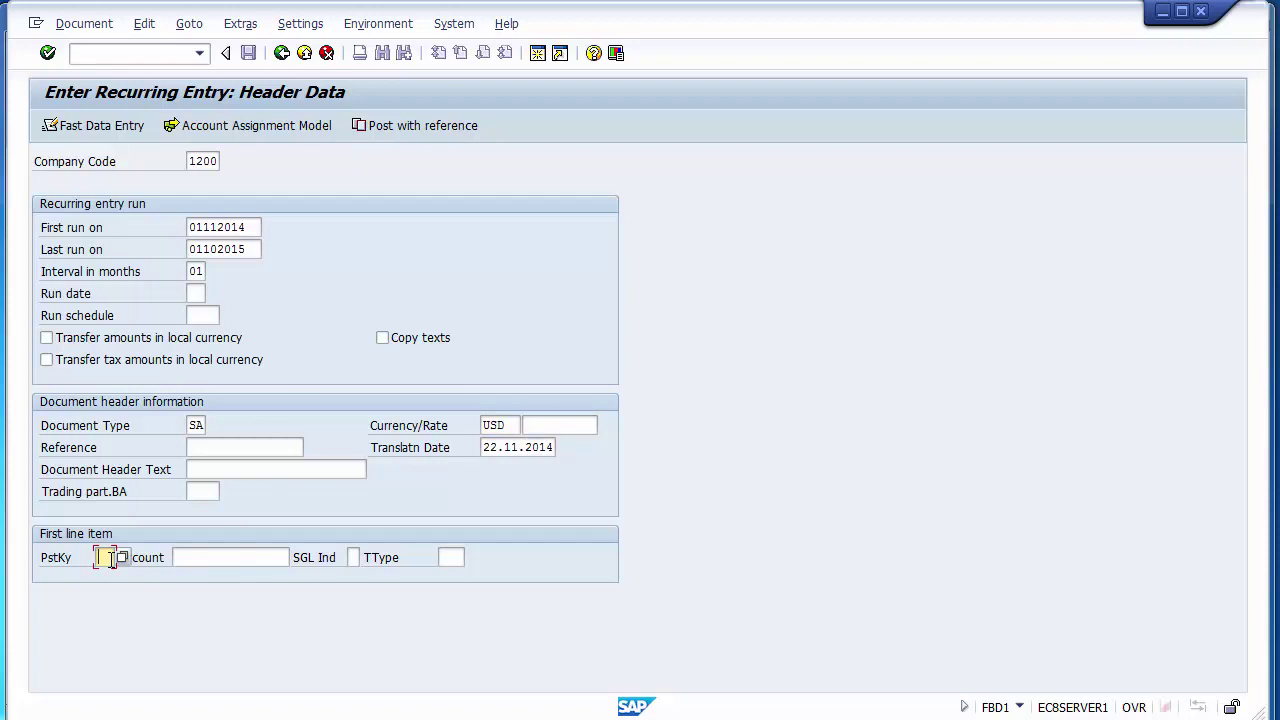
pyautogui.write('40')
pyautogui.click(227, 560)
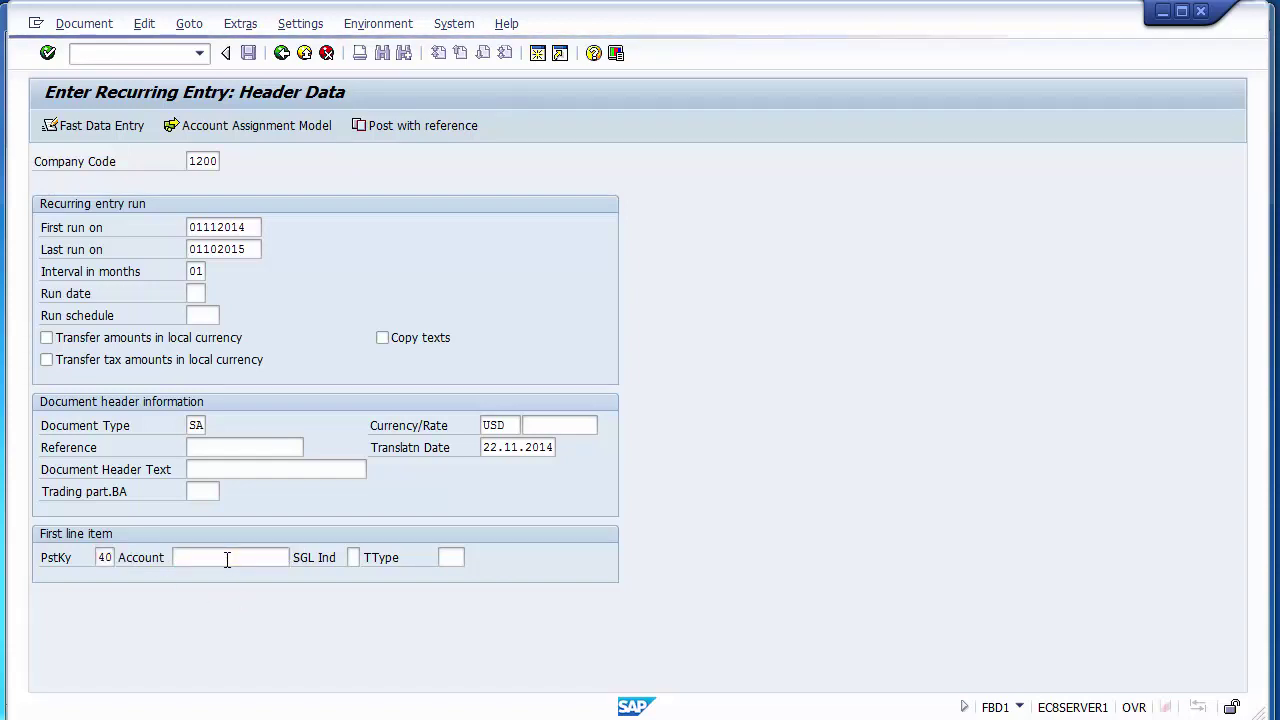
pyautogui.press('F4')
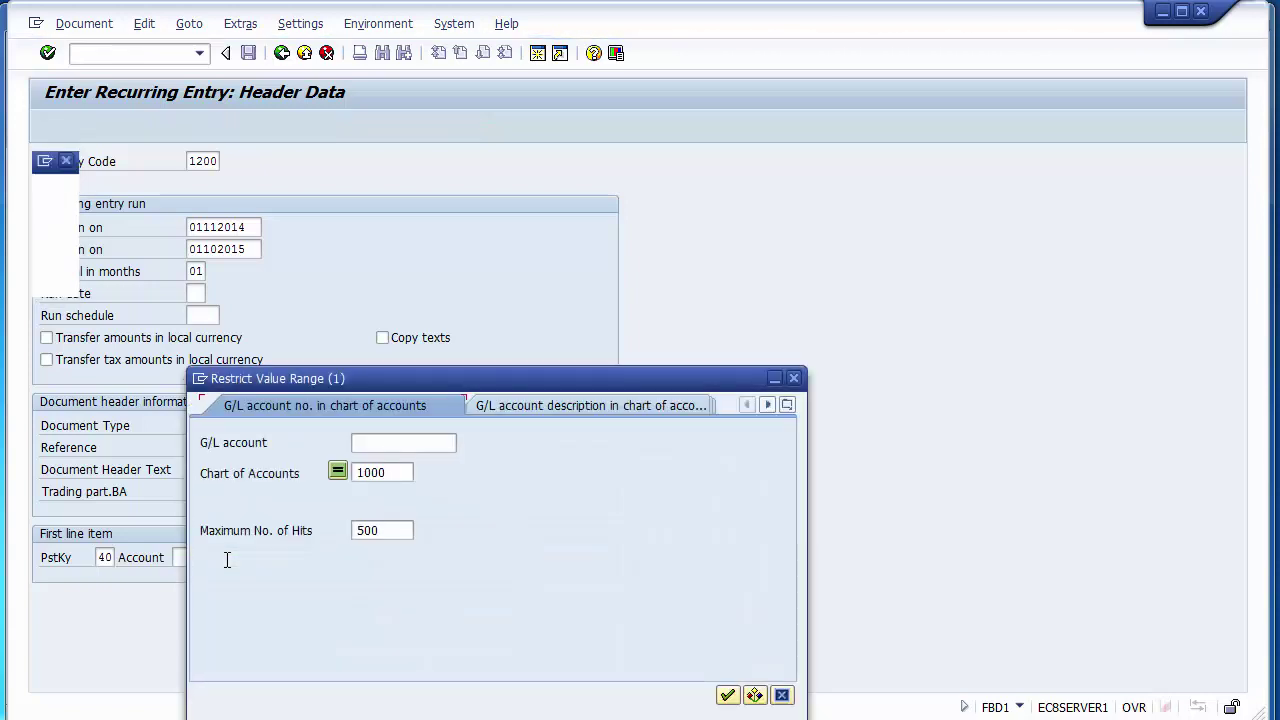
# Browse the 21 chart 1000 G/L accounts, e.g. Salary 400002 and Purchase 400000, without selecting one.
pyautogui.press('Return')
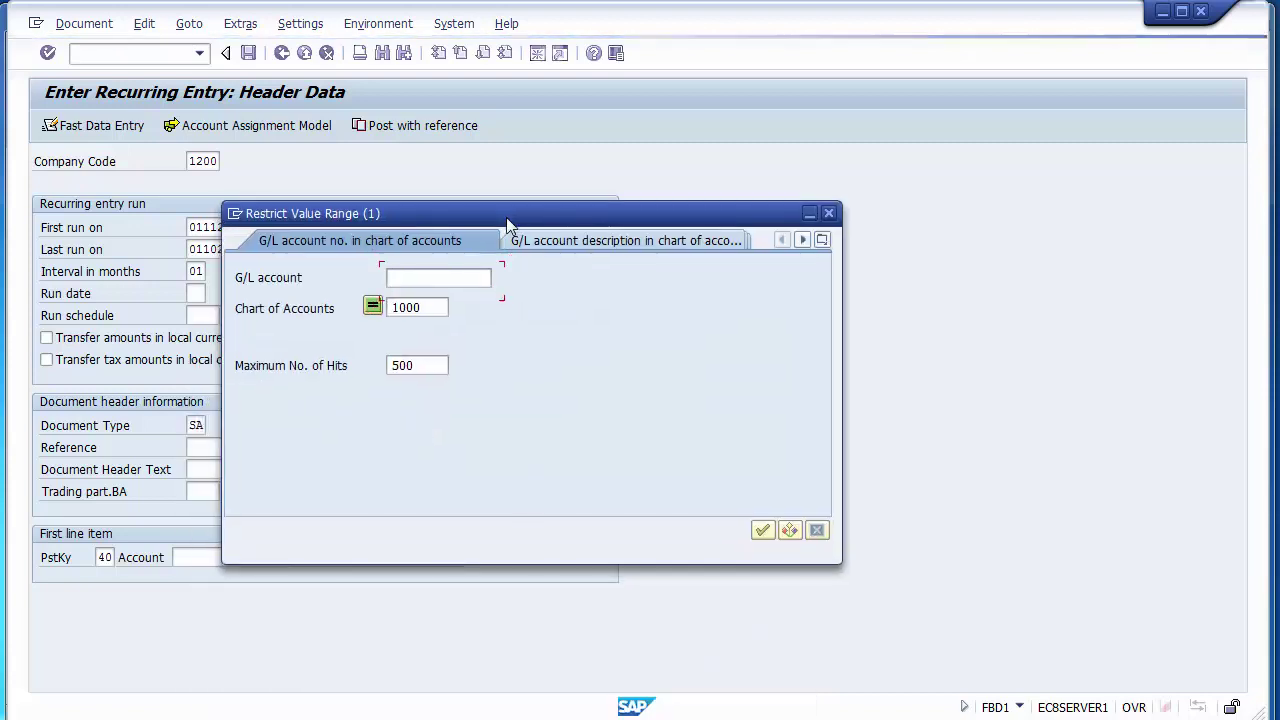
pyautogui.click(763, 530)
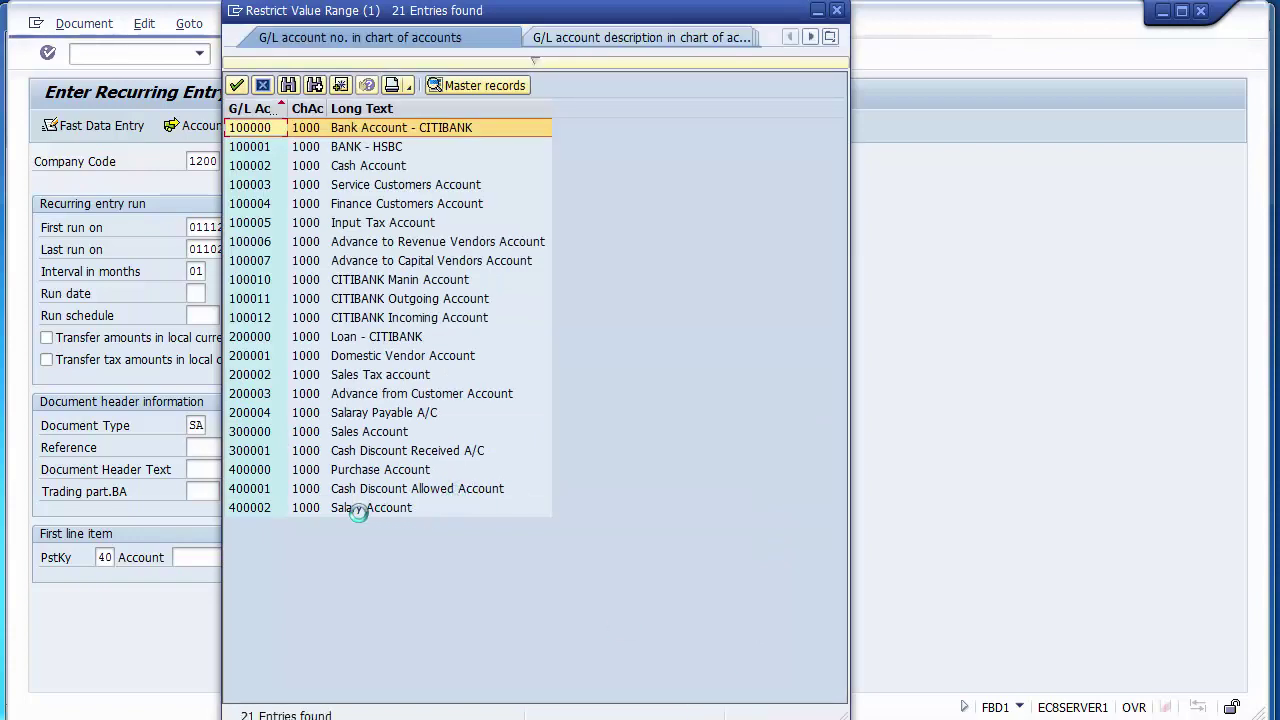
pyautogui.click(340, 470)
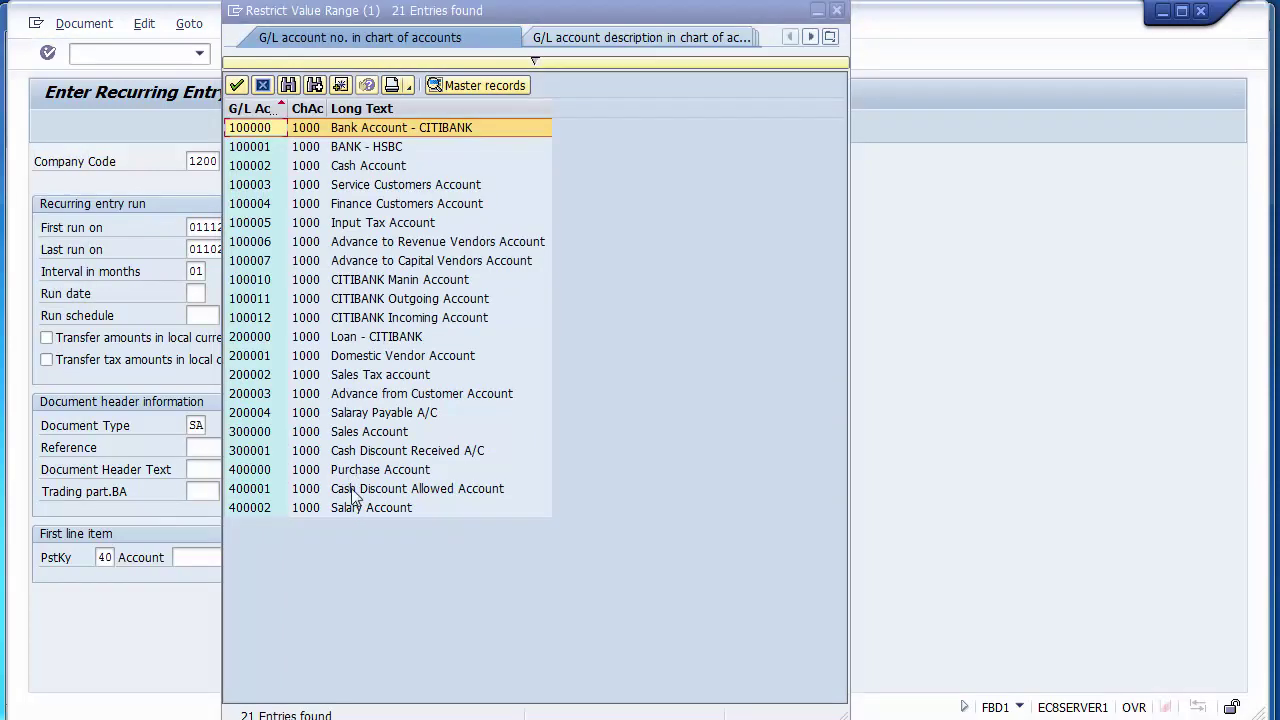
pyautogui.click(365, 507)
pyautogui.click(348, 472)
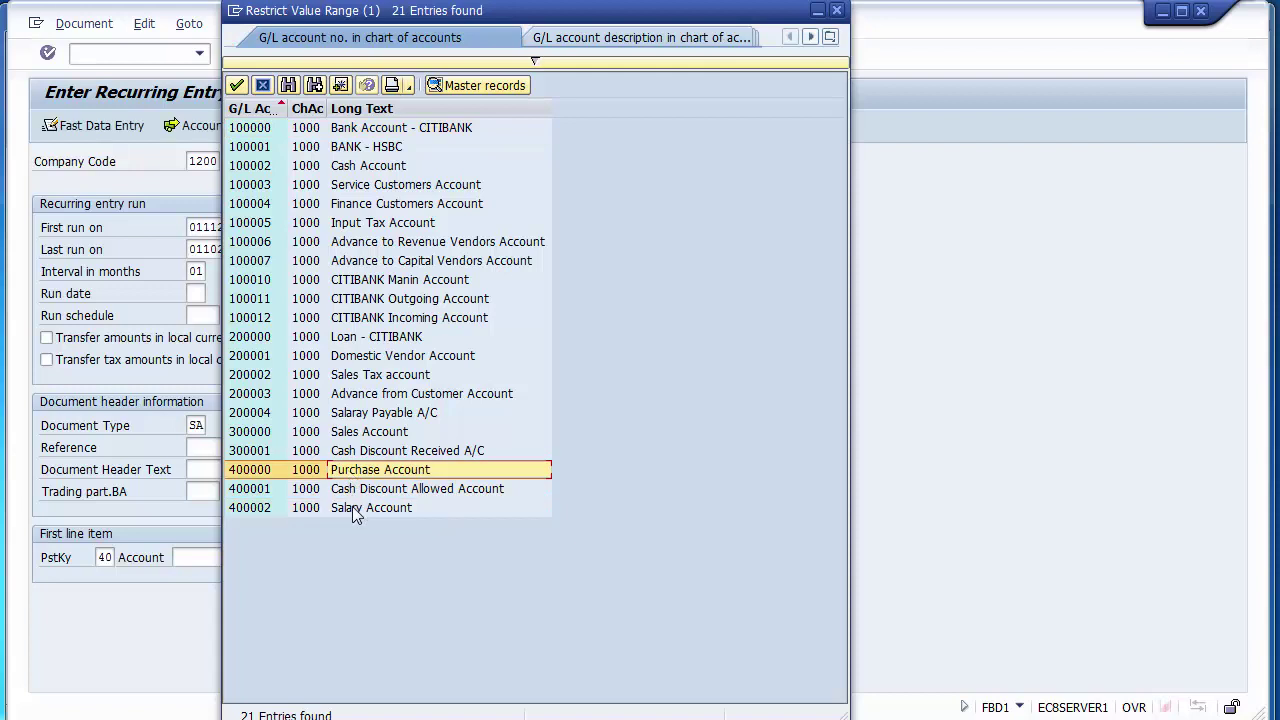
pyautogui.click(263, 86)
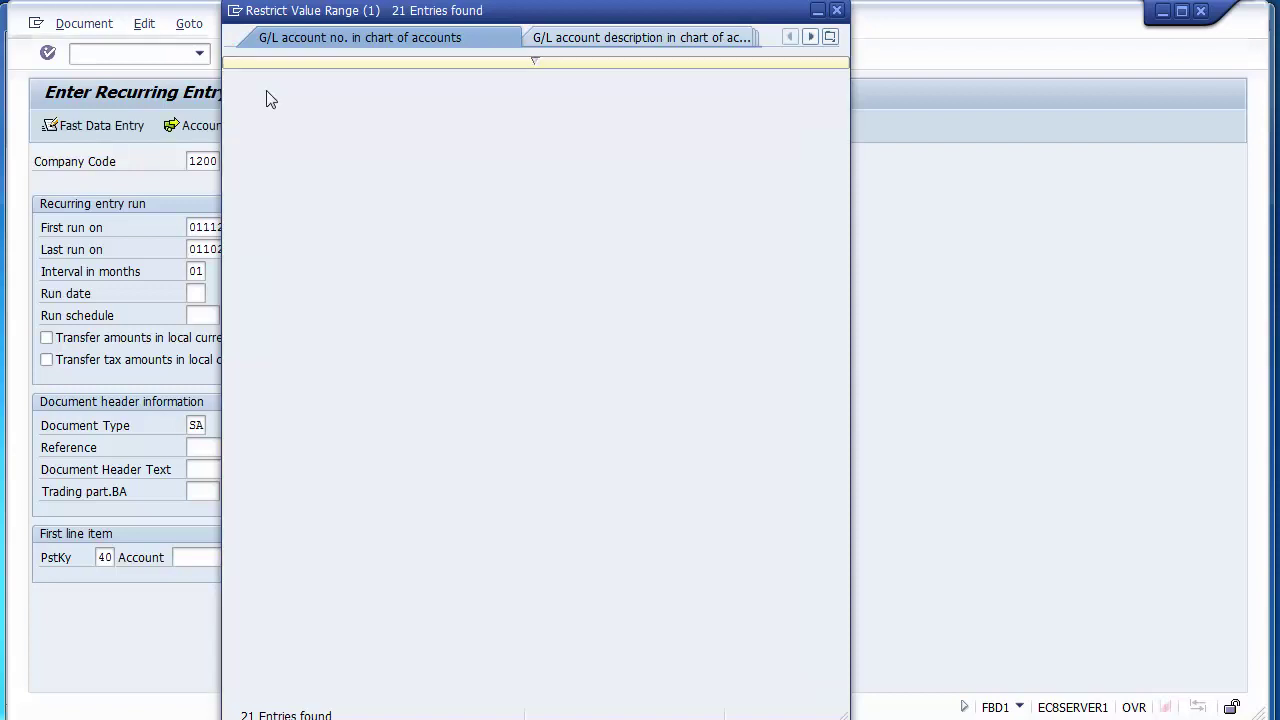
pyautogui.click(128, 52)
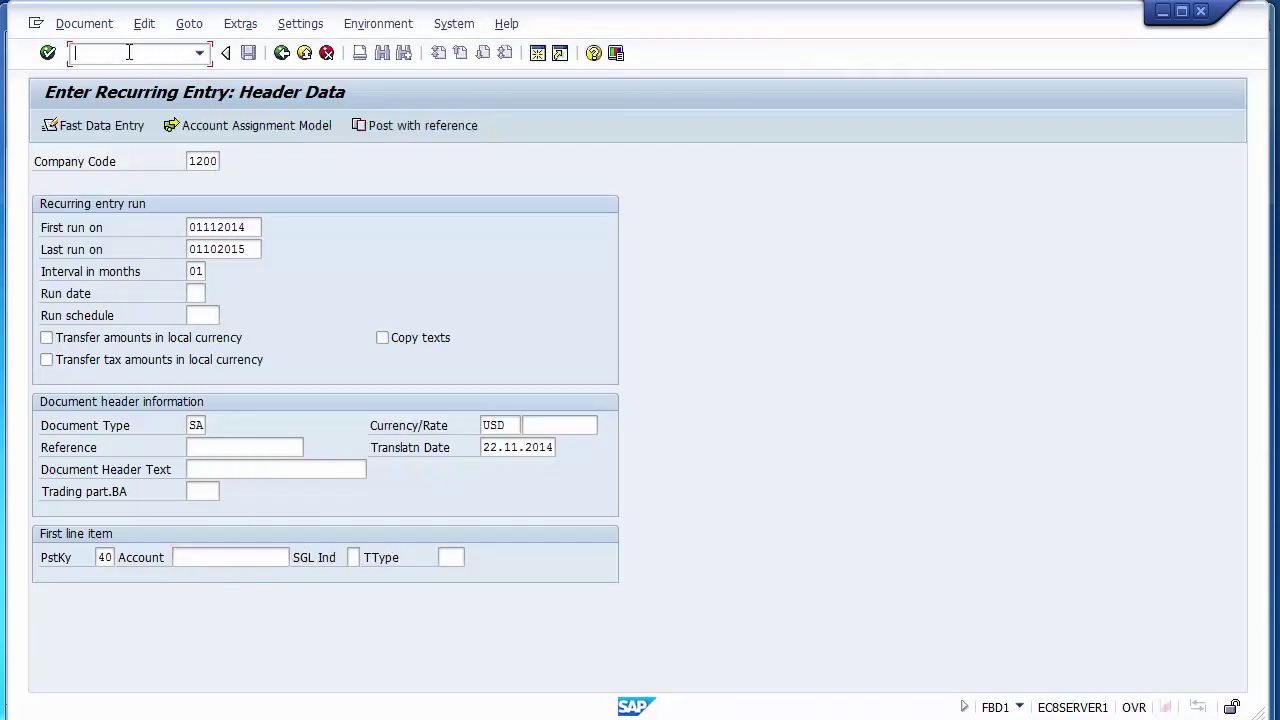
# In a new session, run FS00 and begin creating G/L account 400004.
pyautogui.click(537, 52)
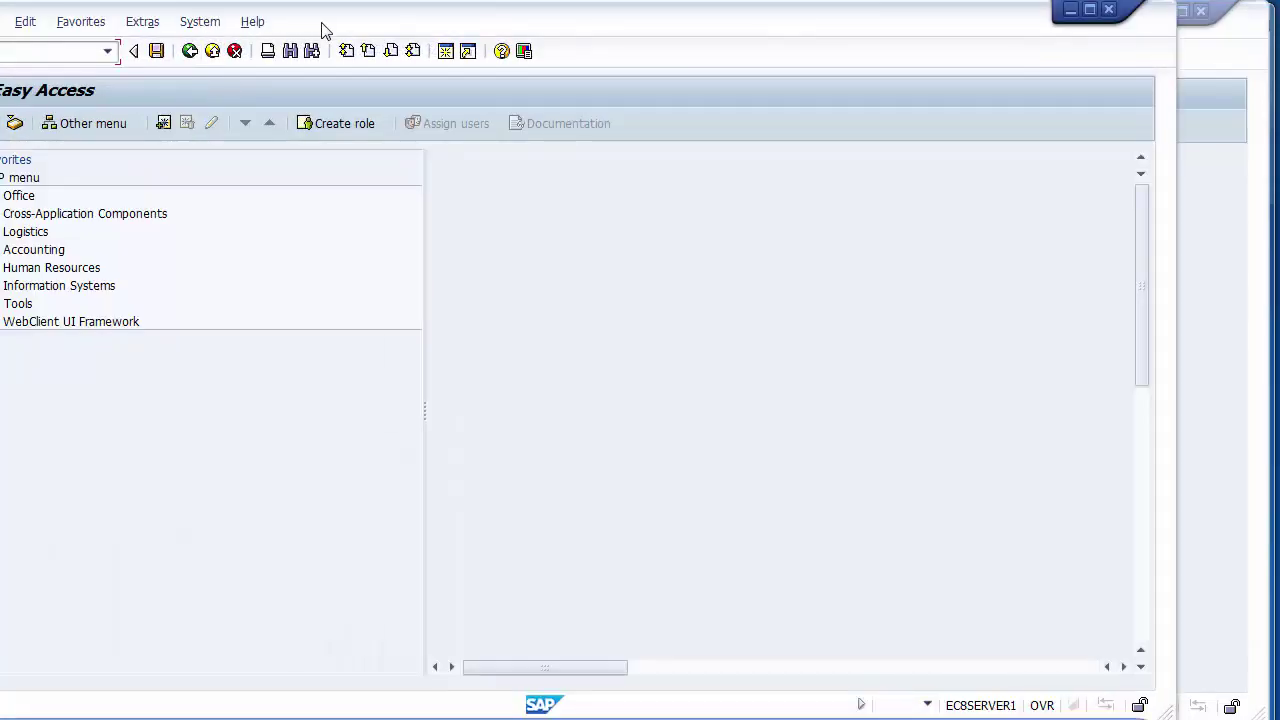
pyautogui.moveTo(469, 20); pyautogui.dragTo(408, 19)
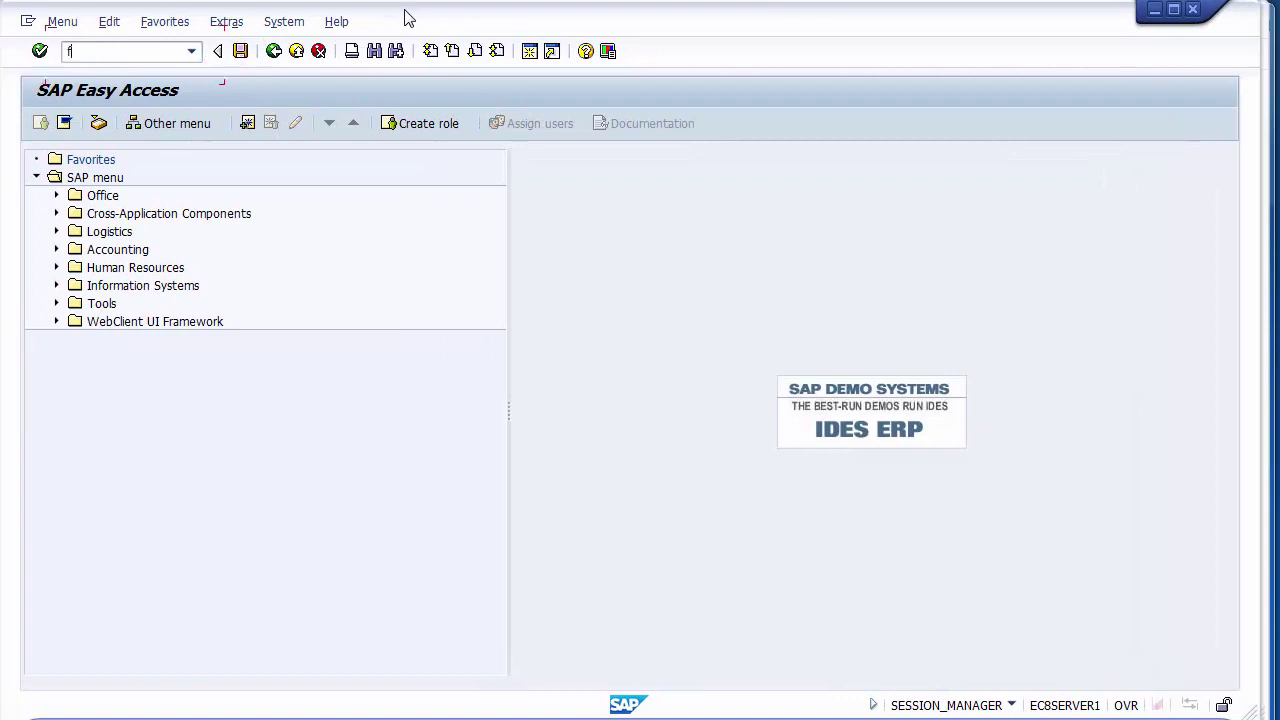
pyautogui.write('00')
pyautogui.press('Return')
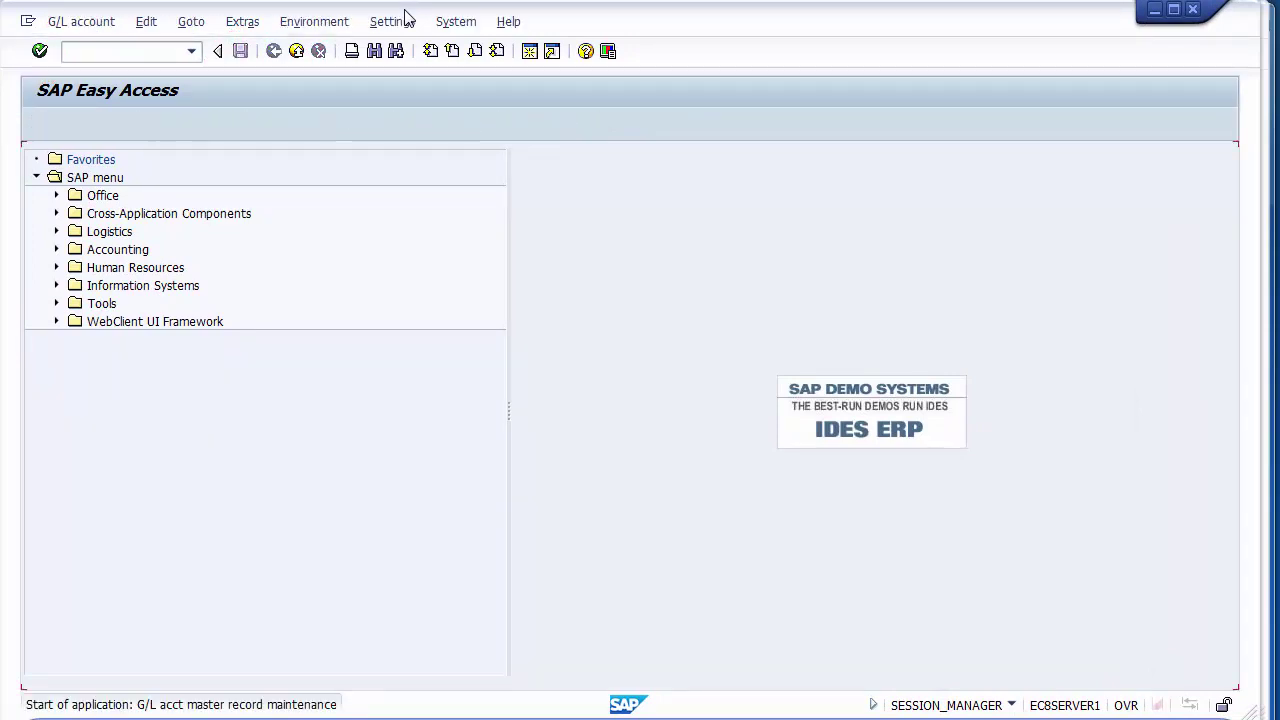
pyautogui.press('BackSpace')
pyautogui.press('Down')
pyautogui.press('Down')
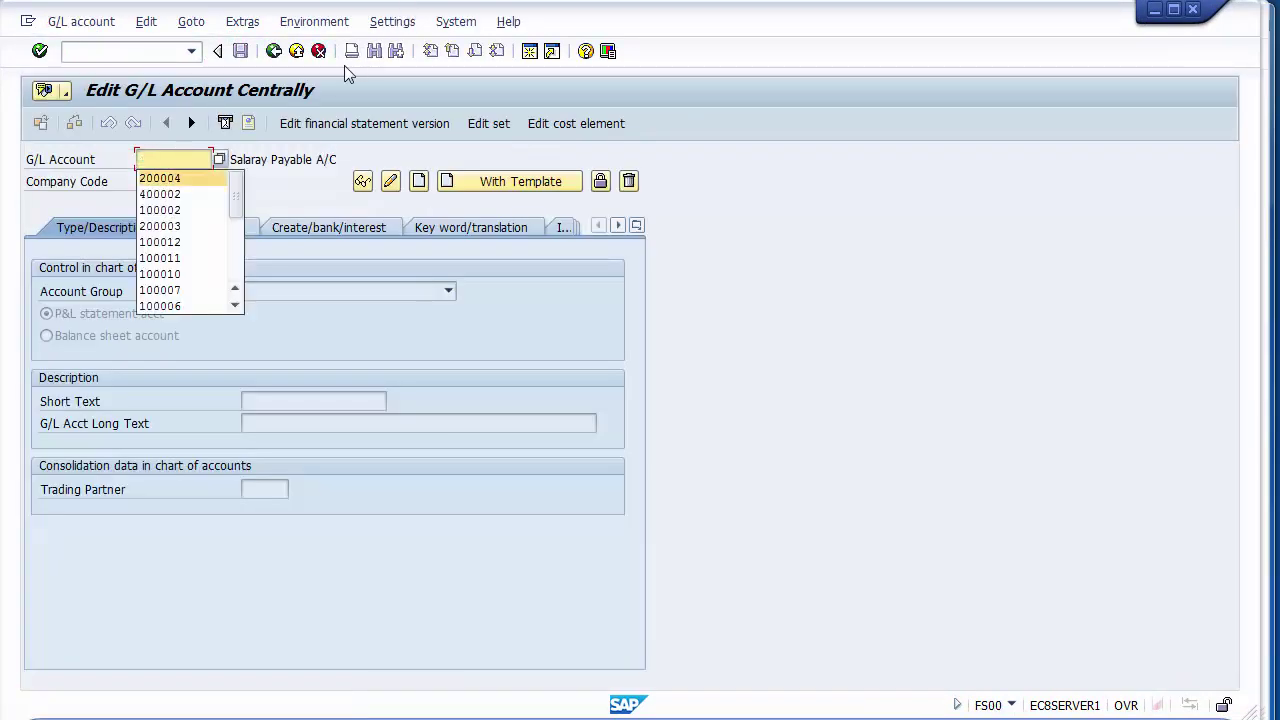
pyautogui.press('Return')
pyautogui.press('BackSpace')
pyautogui.write('400004')
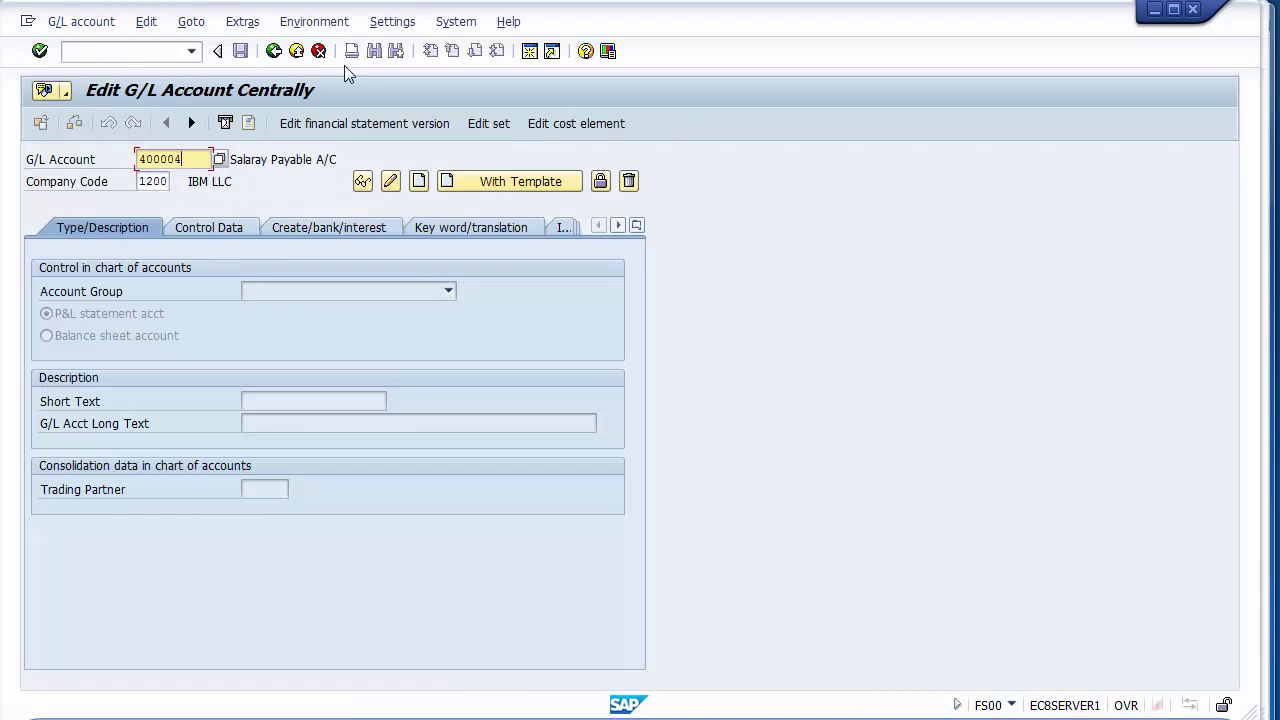
pyautogui.click(417, 187)
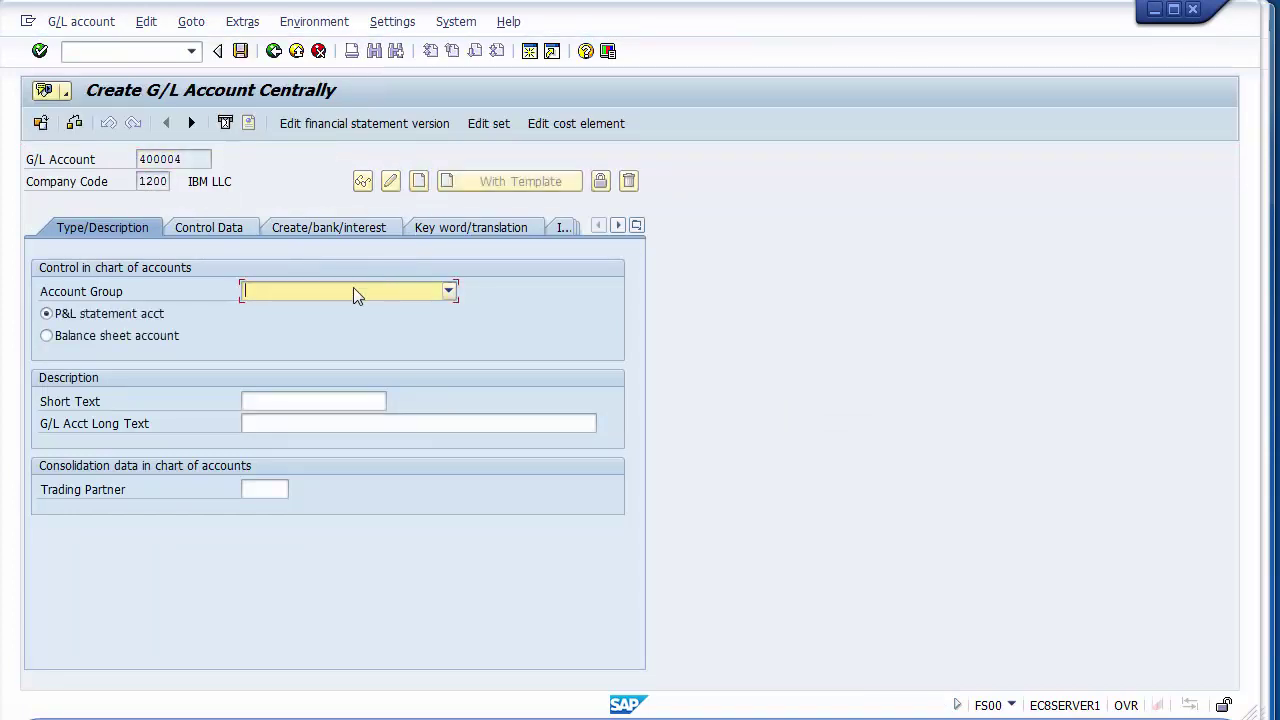
# Set the account group to Expenses and enter the Rent Account short and long texts.
pyautogui.click(353, 288)
pyautogui.click(262, 326)
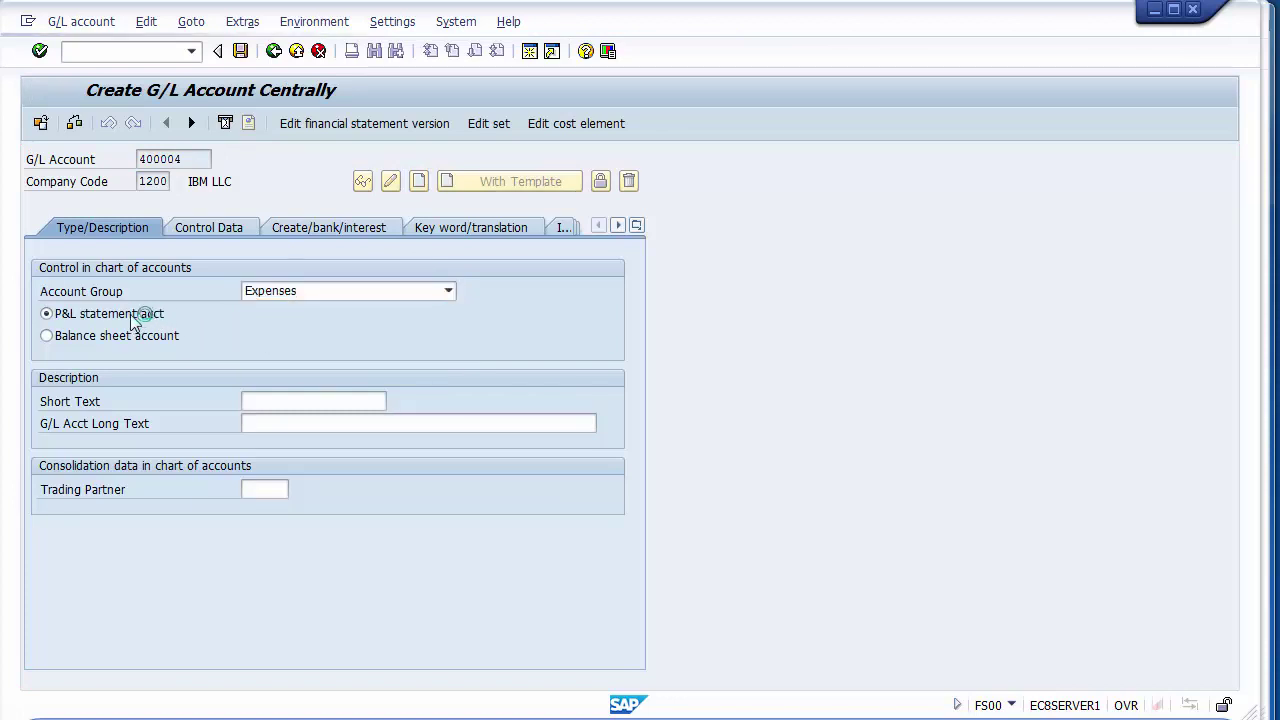
pyautogui.click(274, 402)
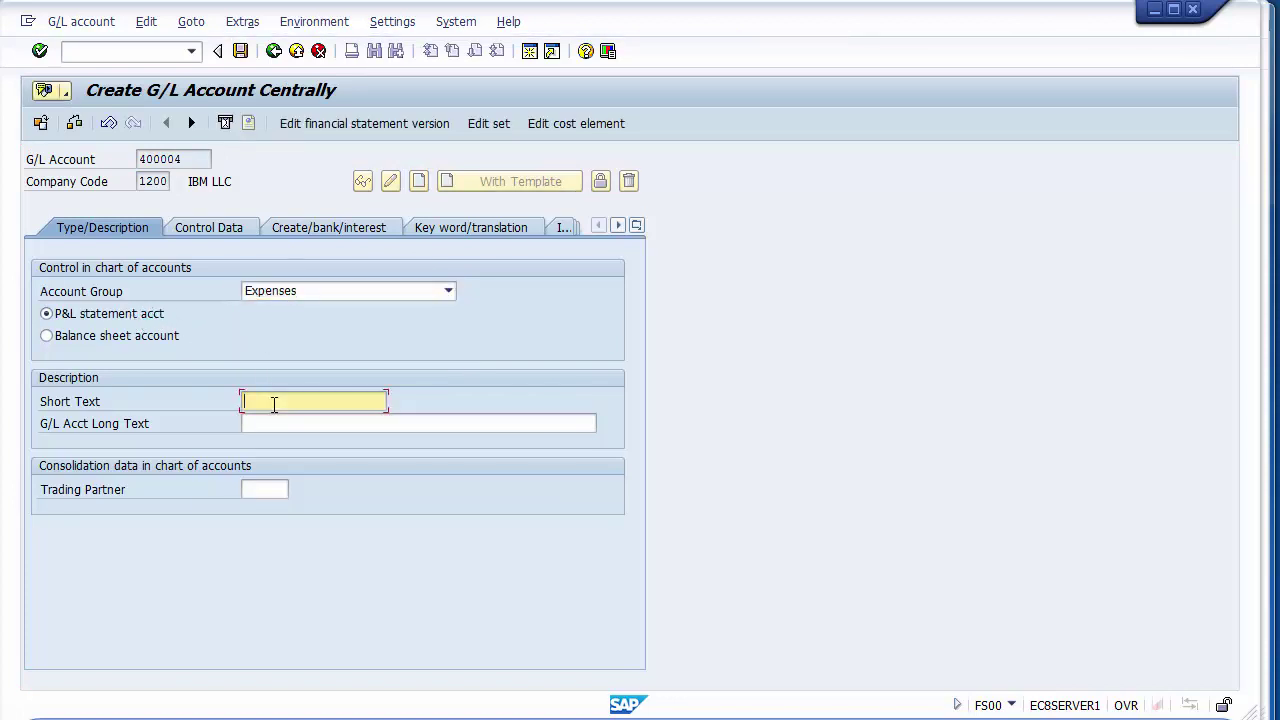
pyautogui.press('Tab')
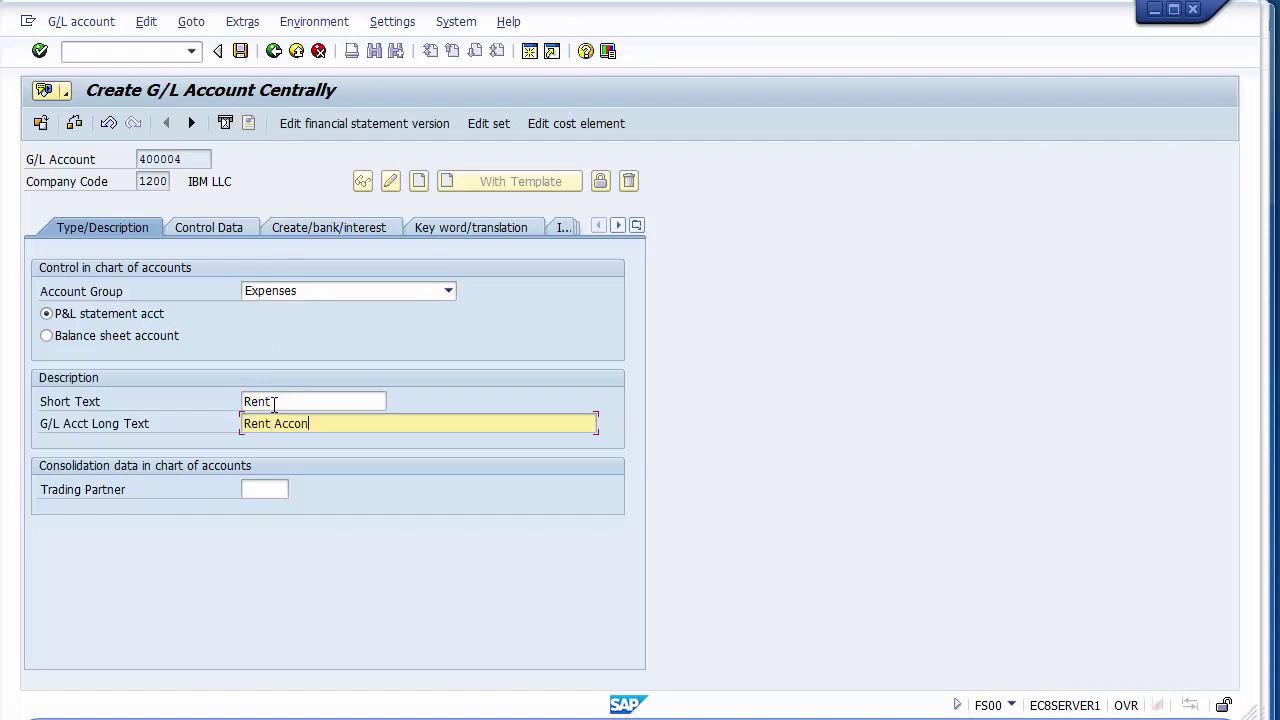
# Enable line item display, set field status group G004, and save account 400004.
pyautogui.click(203, 228)
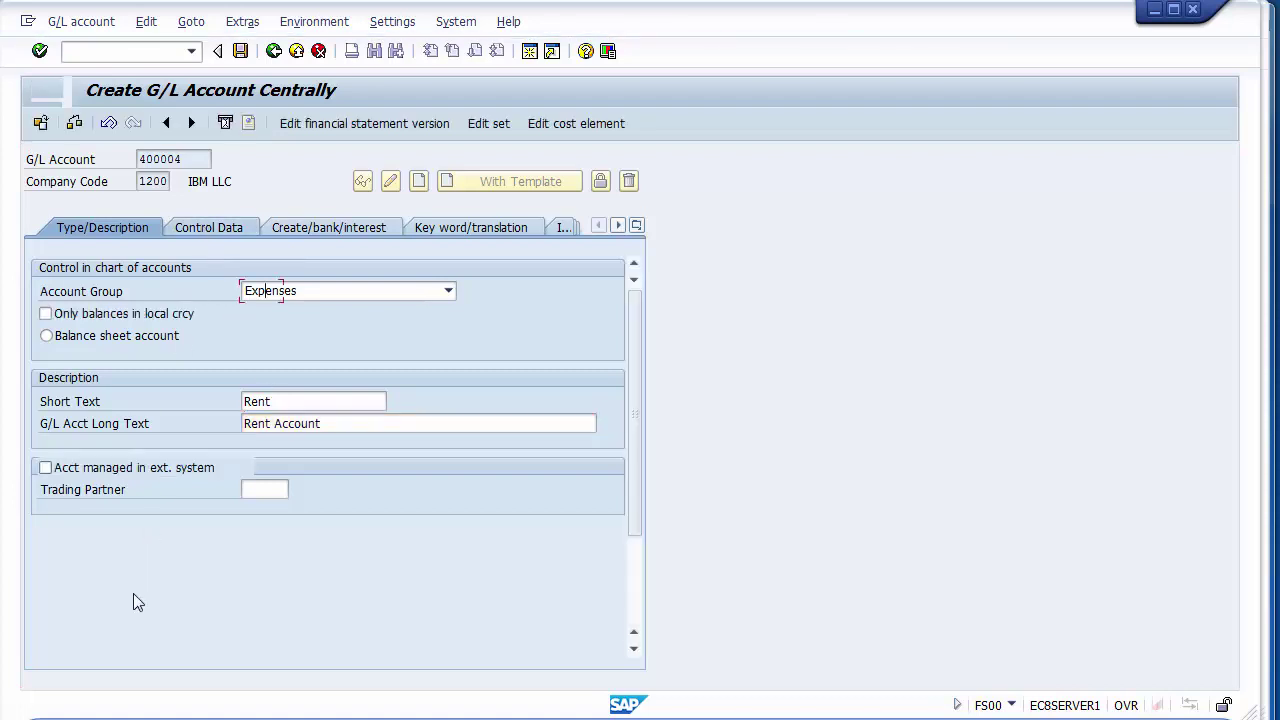
pyautogui.click(84, 603)
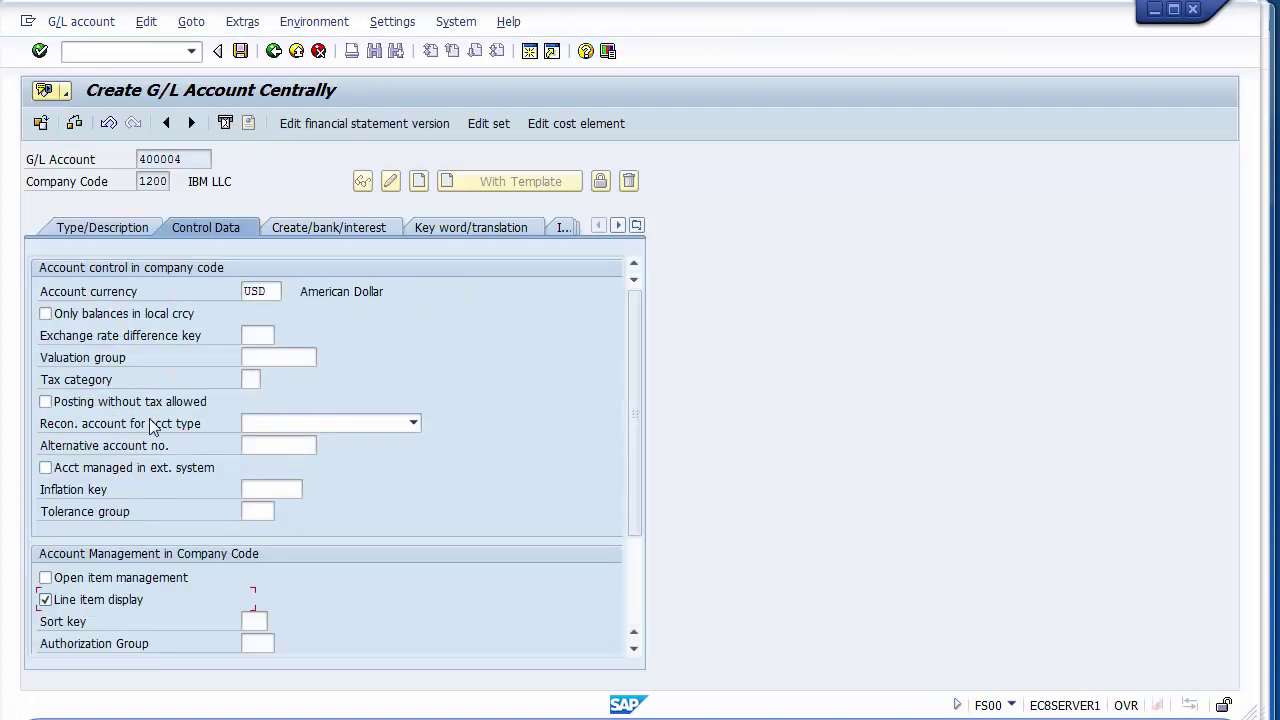
pyautogui.click(338, 228)
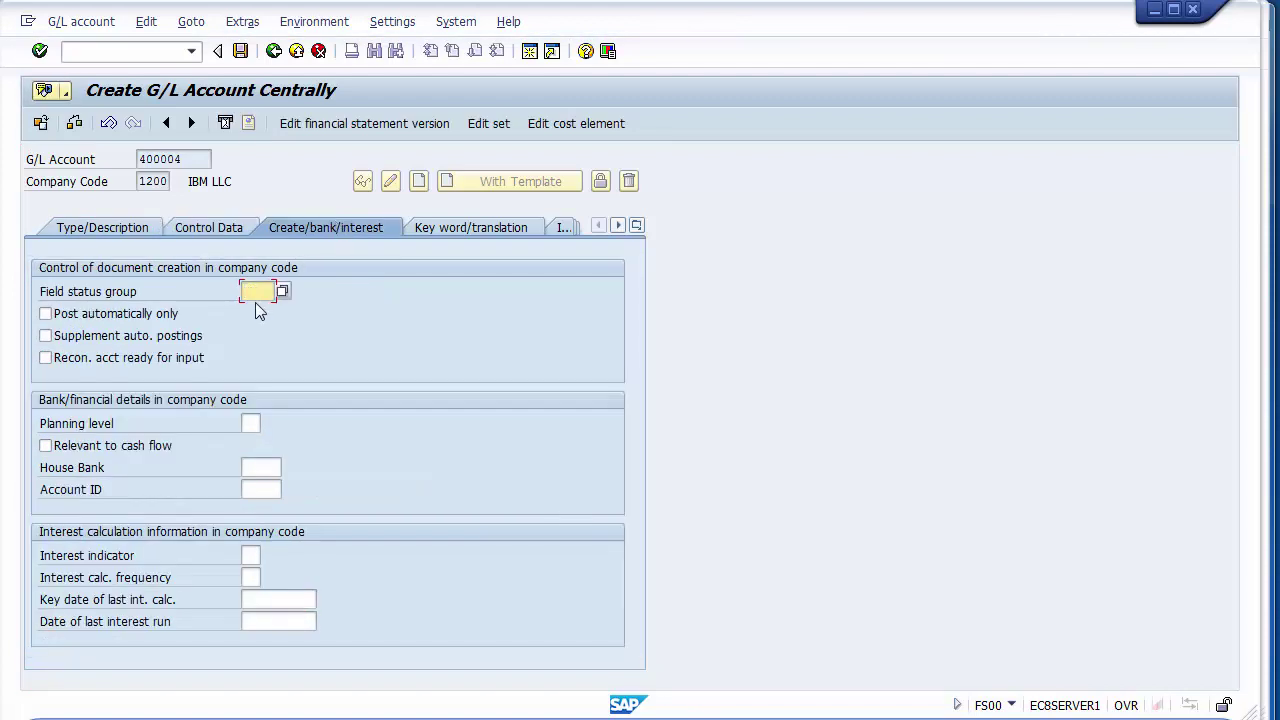
pyautogui.write('g004')
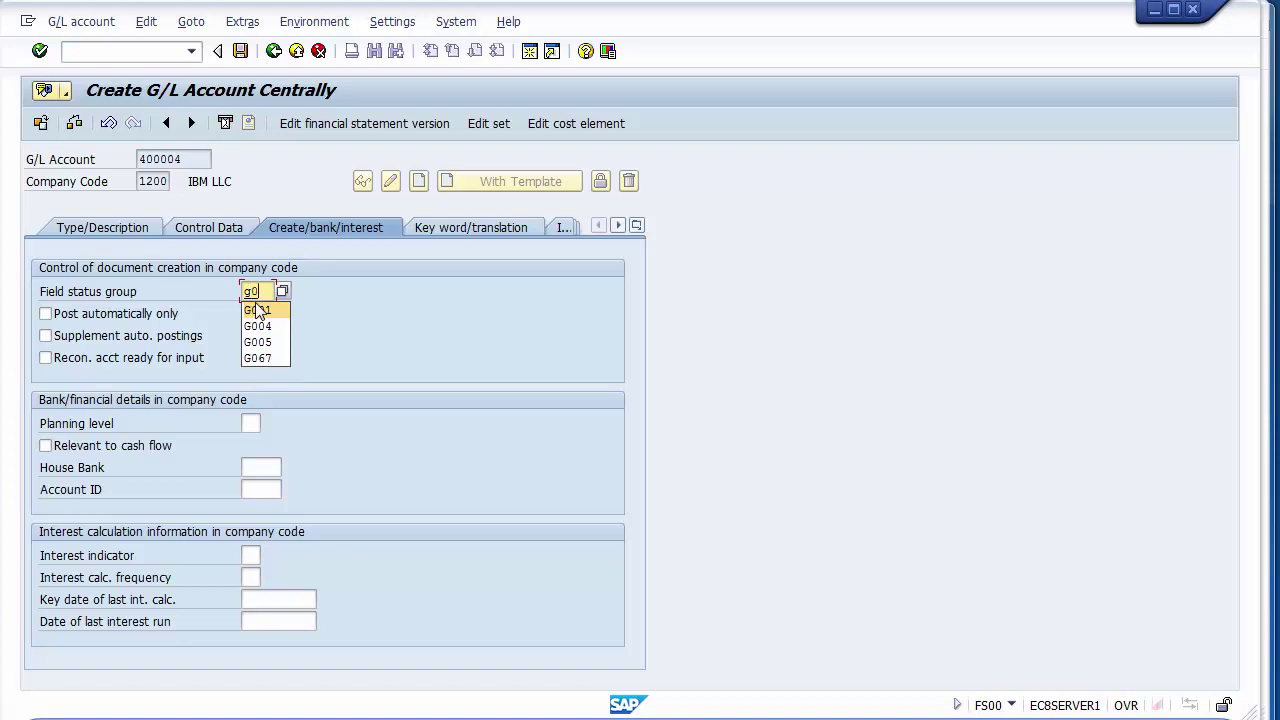
pyautogui.click(239, 62)
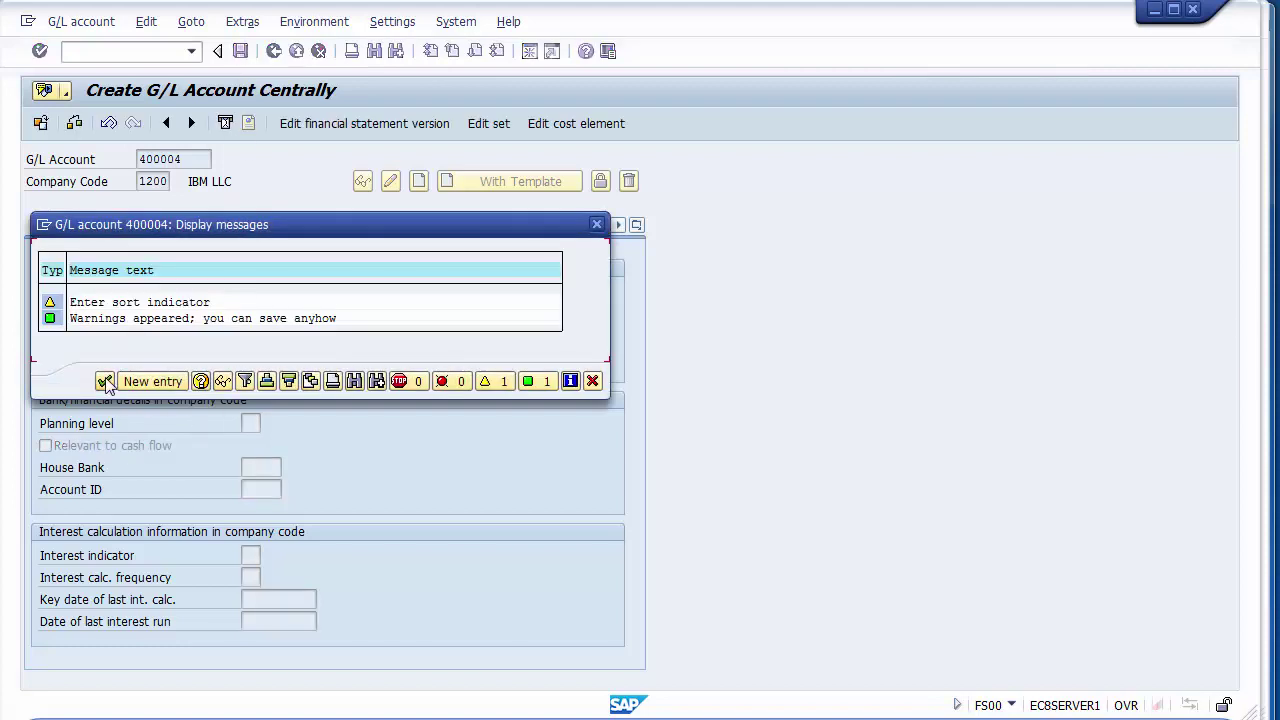
pyautogui.click(105, 382)
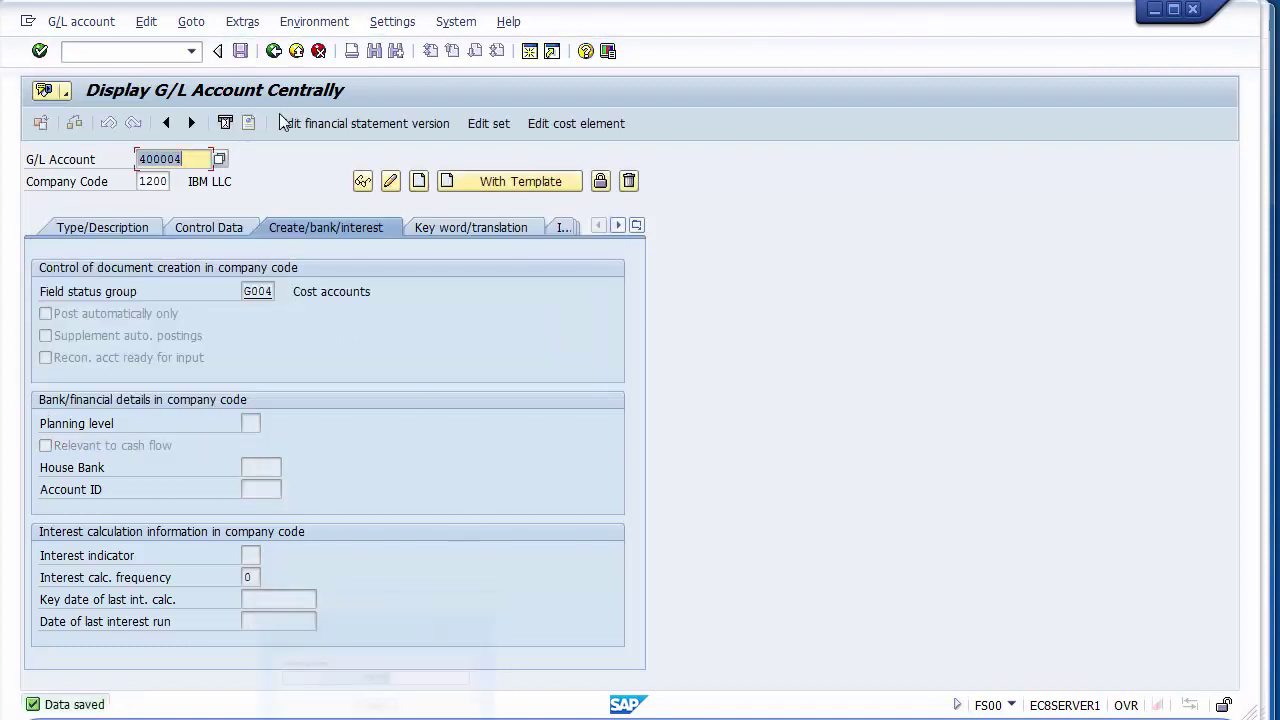
pyautogui.click(274, 51)
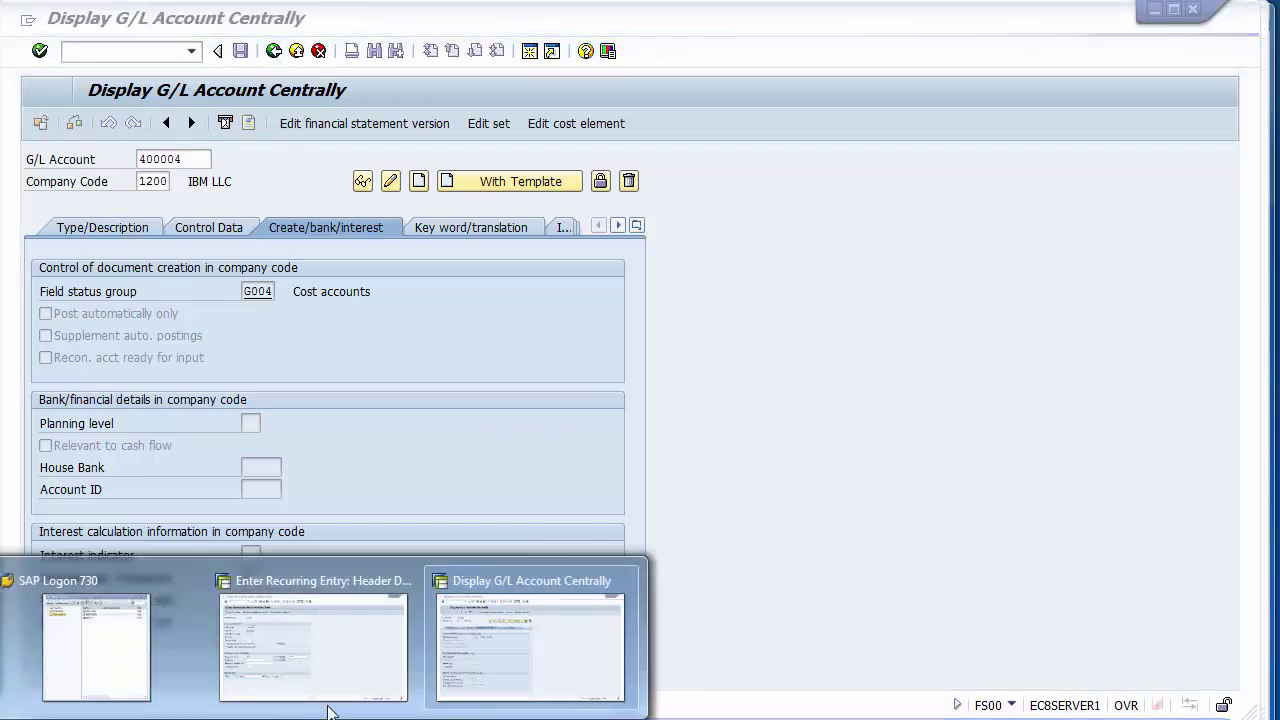
# Pick 400004 Rent Account from the G/L account search for the first line item.
pyautogui.click(355, 604)
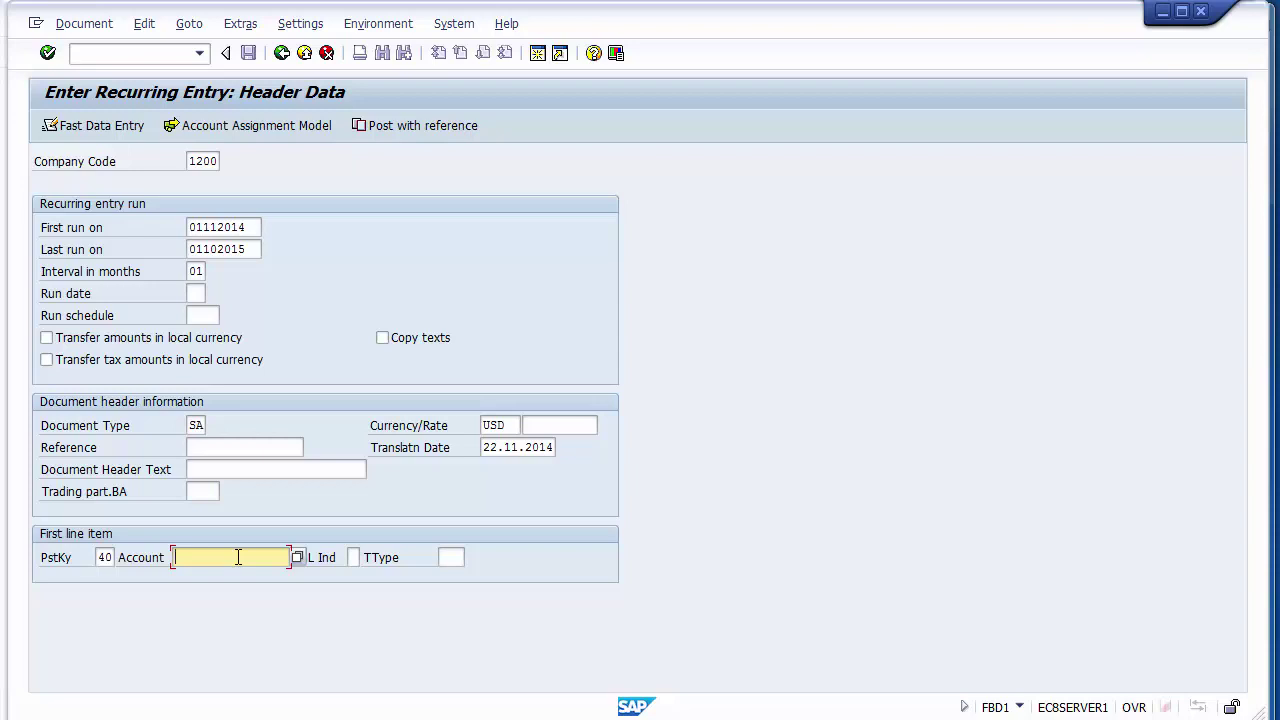
pyautogui.press('F4')
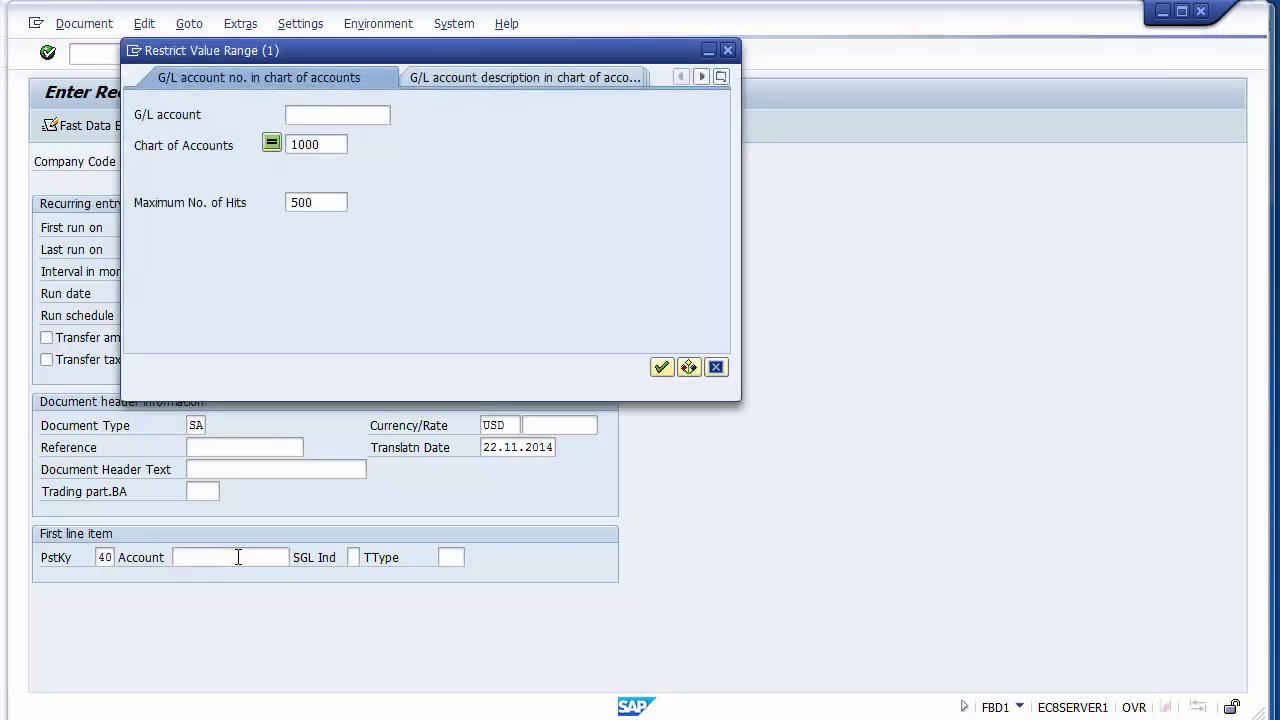
pyautogui.click(661, 369)
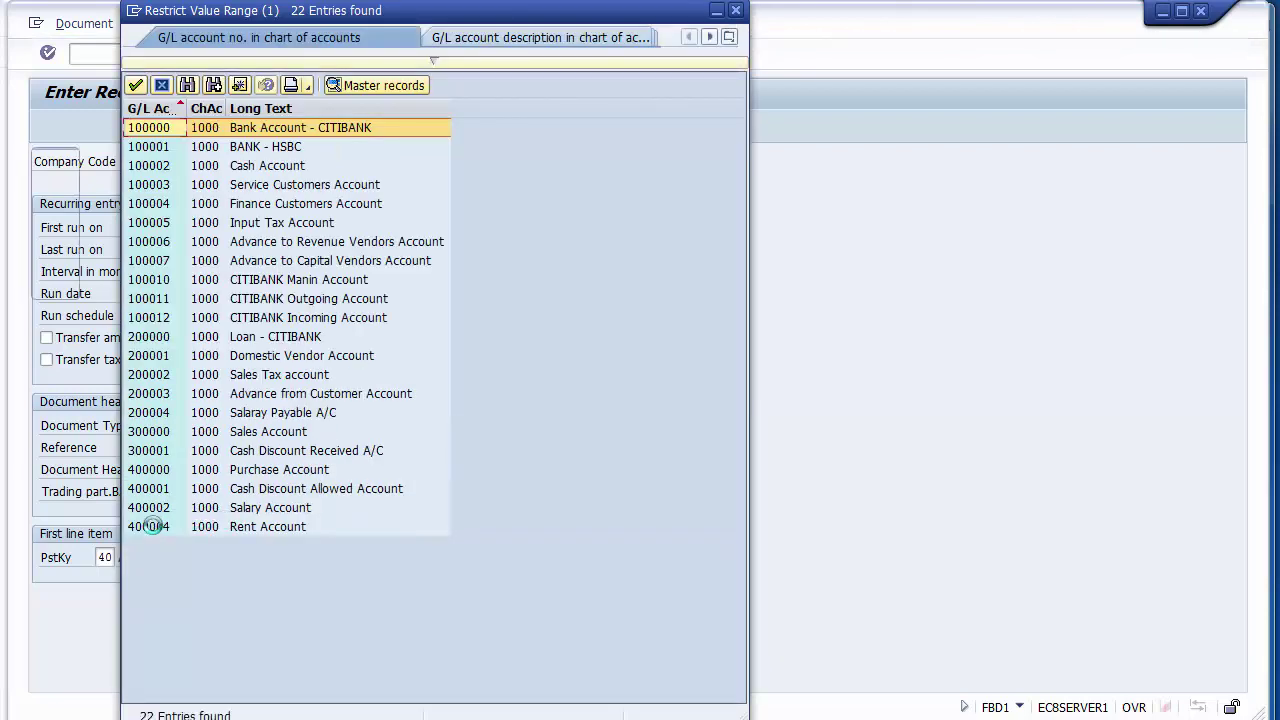
pyautogui.click(154, 527)
pyautogui.doubleClick(153, 525)
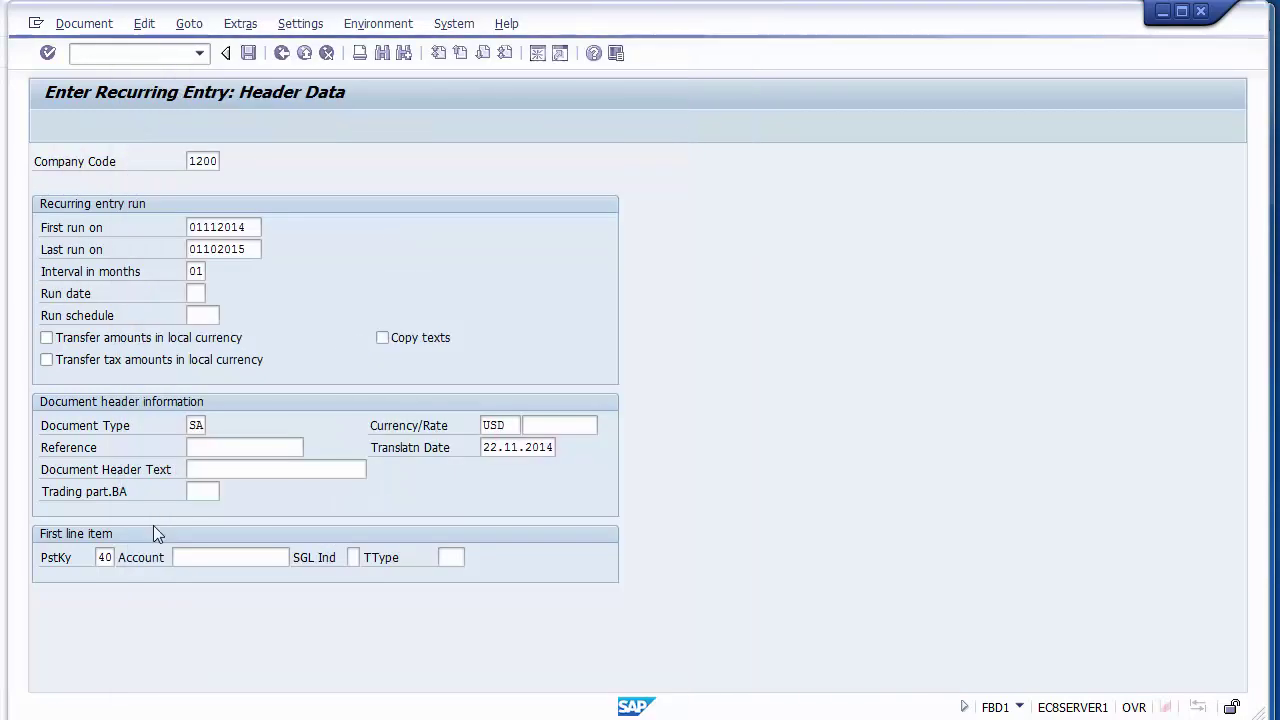
pyautogui.click(264, 560)
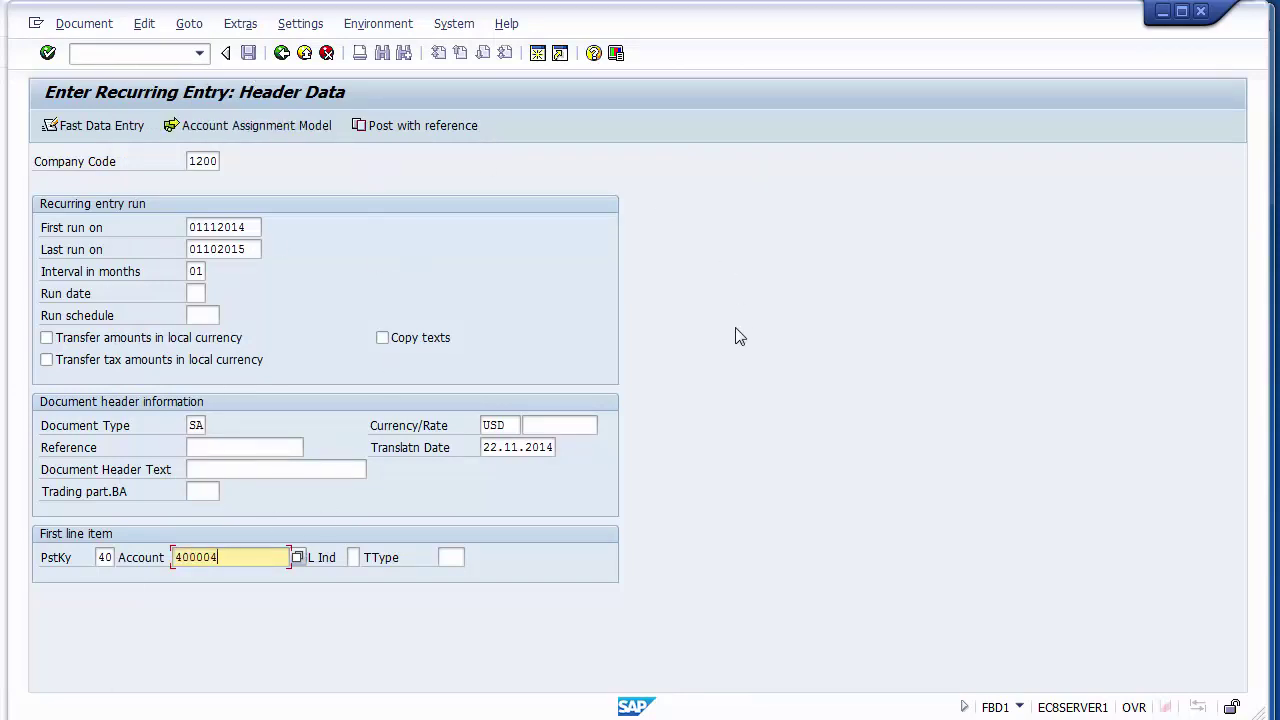
# Submit the header and hit the missing number range X1 error for 2014.
pyautogui.press('Return')
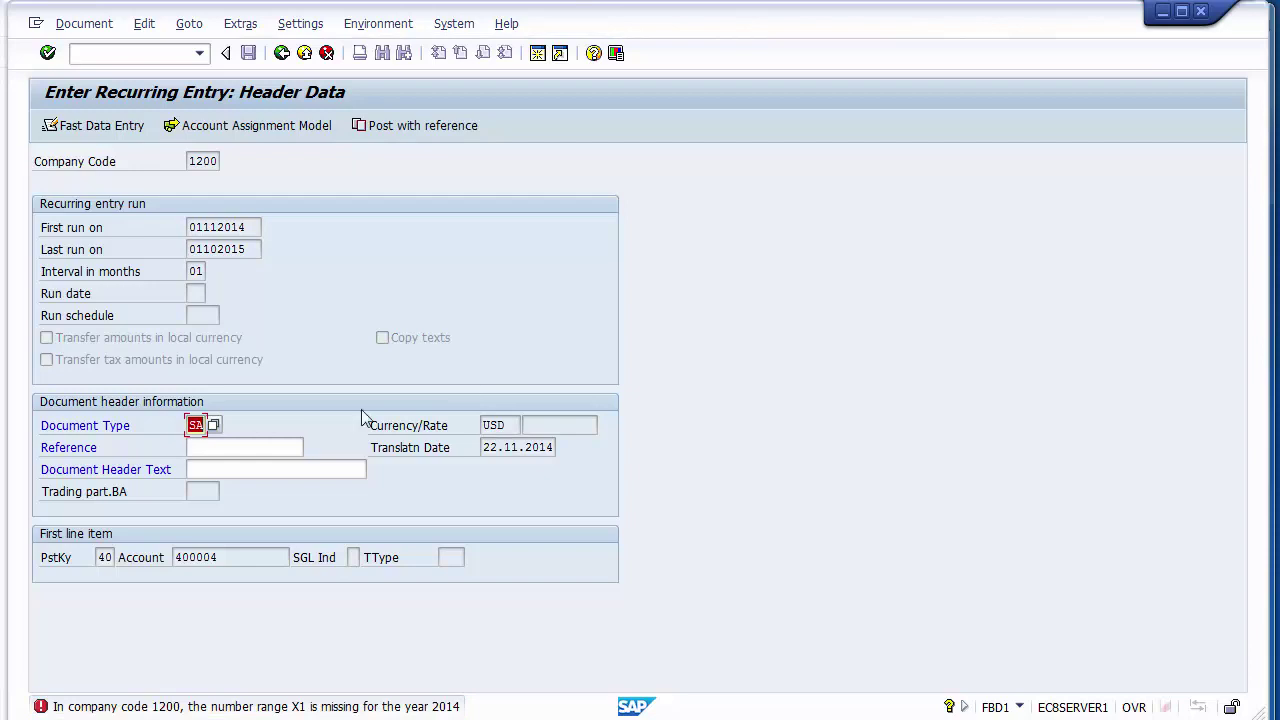
pyautogui.click(196, 425)
pyautogui.click(116, 53)
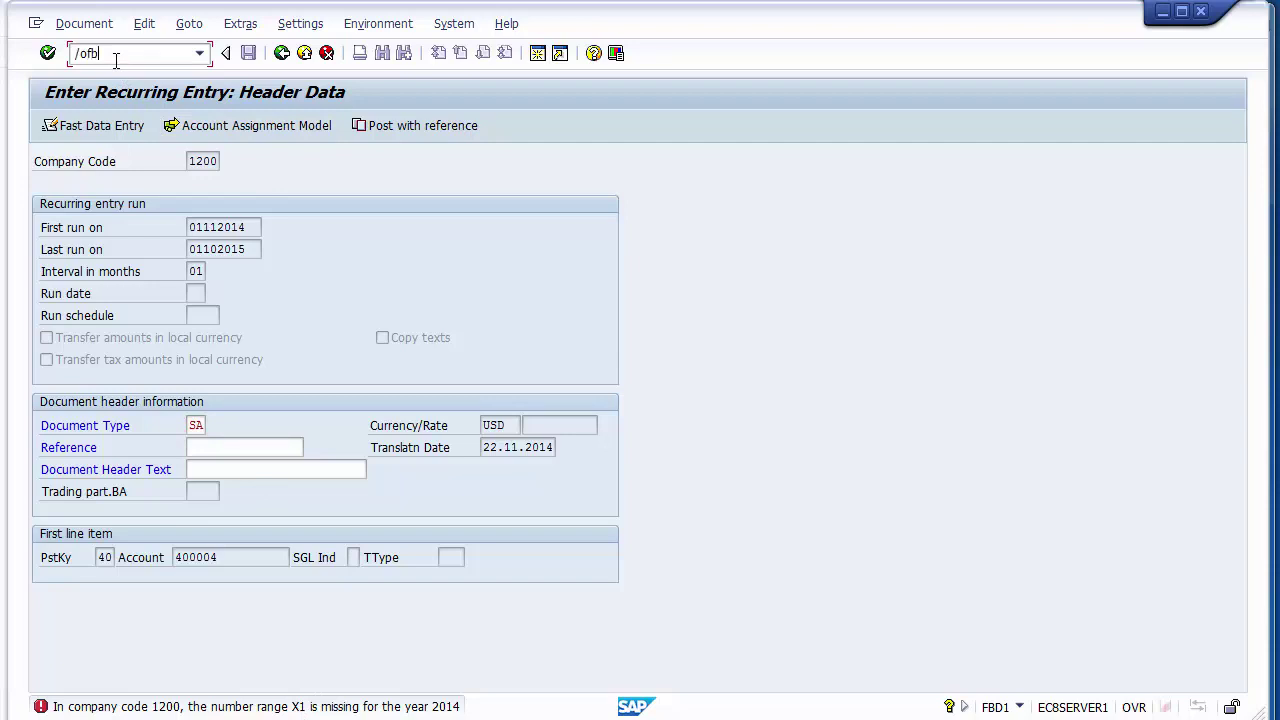
# Open FBN1 accounting document number ranges via /oFBN1 and enter company code 1200.
pyautogui.write('/ofbn1')
pyautogui.press('Return')
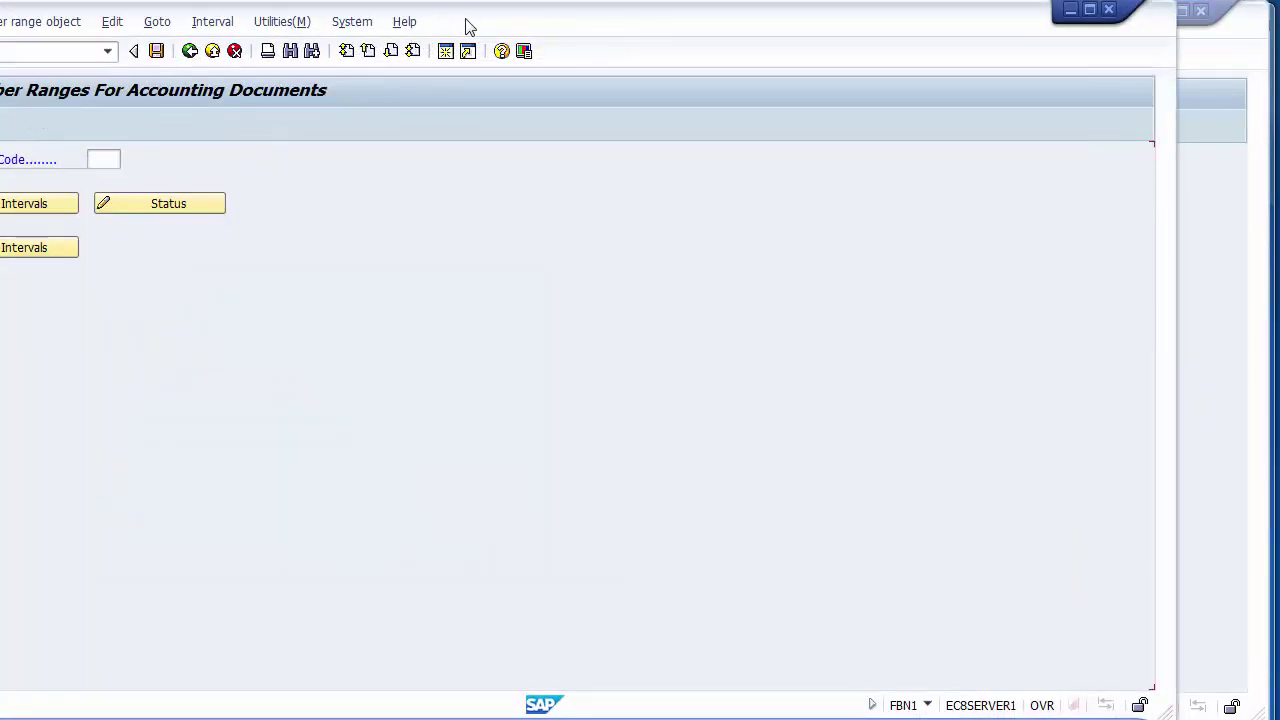
pyautogui.moveTo(466, 23); pyautogui.dragTo(553, 23)
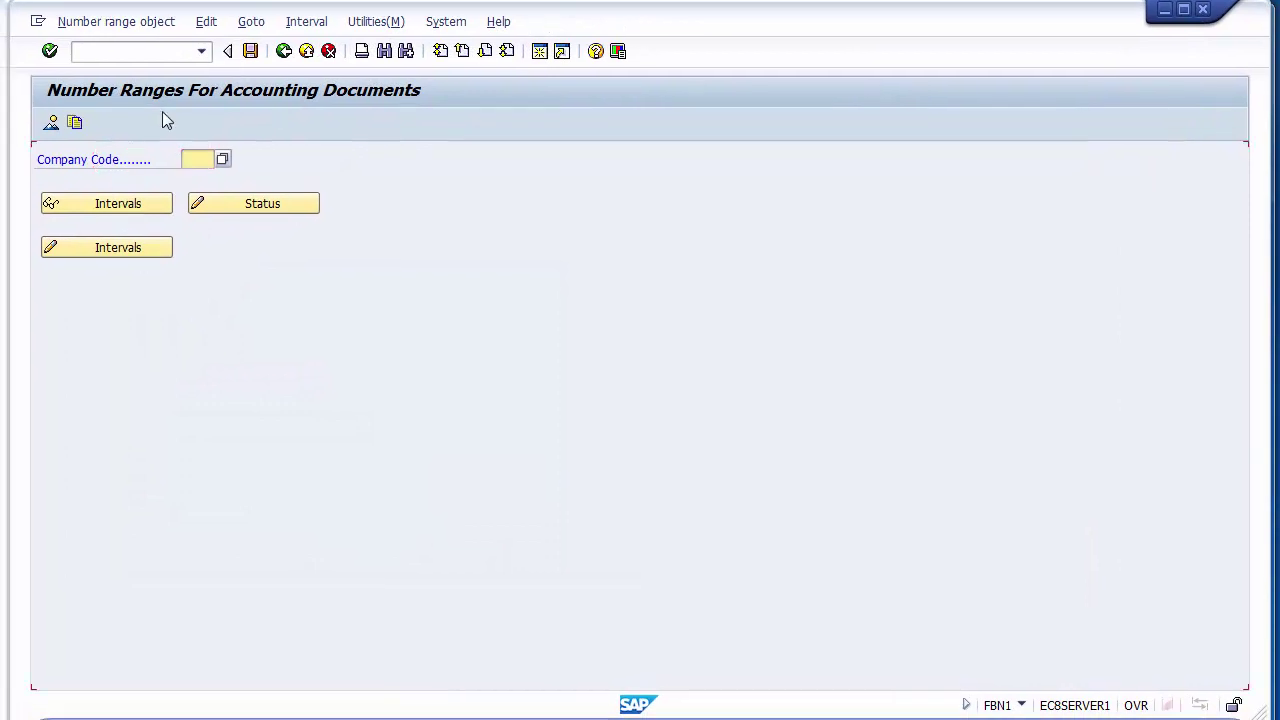
pyautogui.click(165, 162)
pyautogui.write('120')
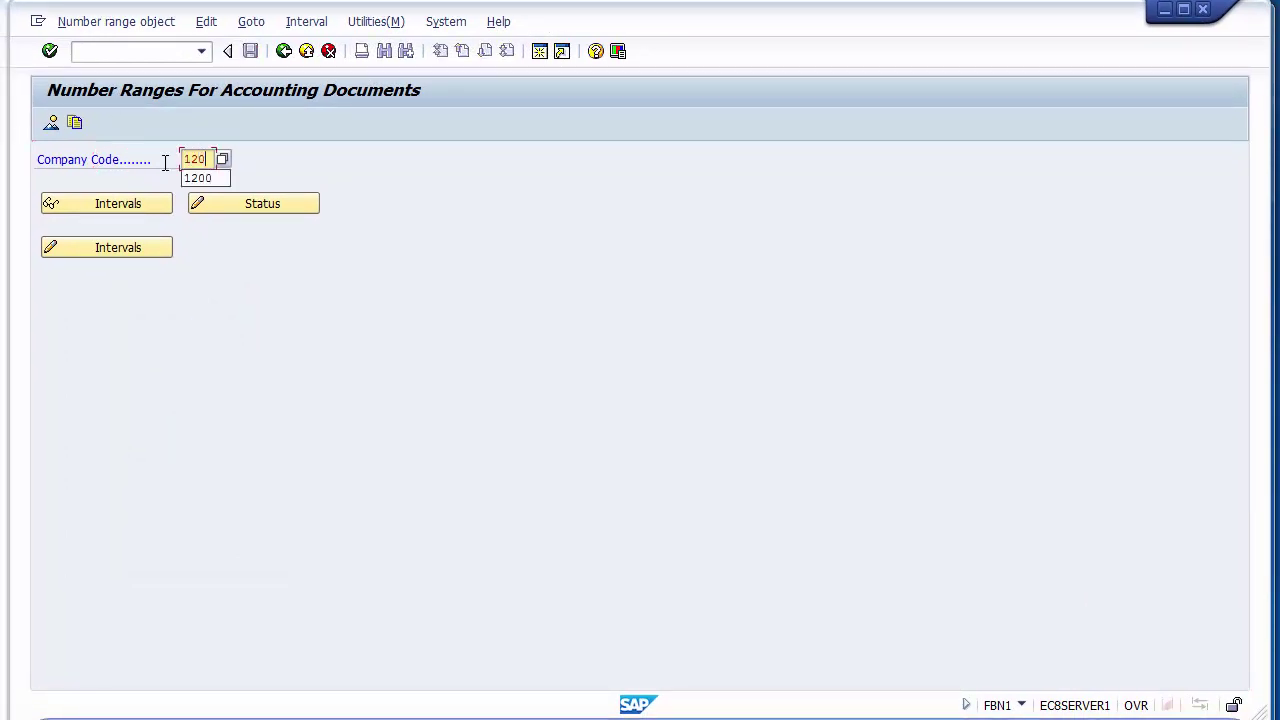
pyautogui.write('0')
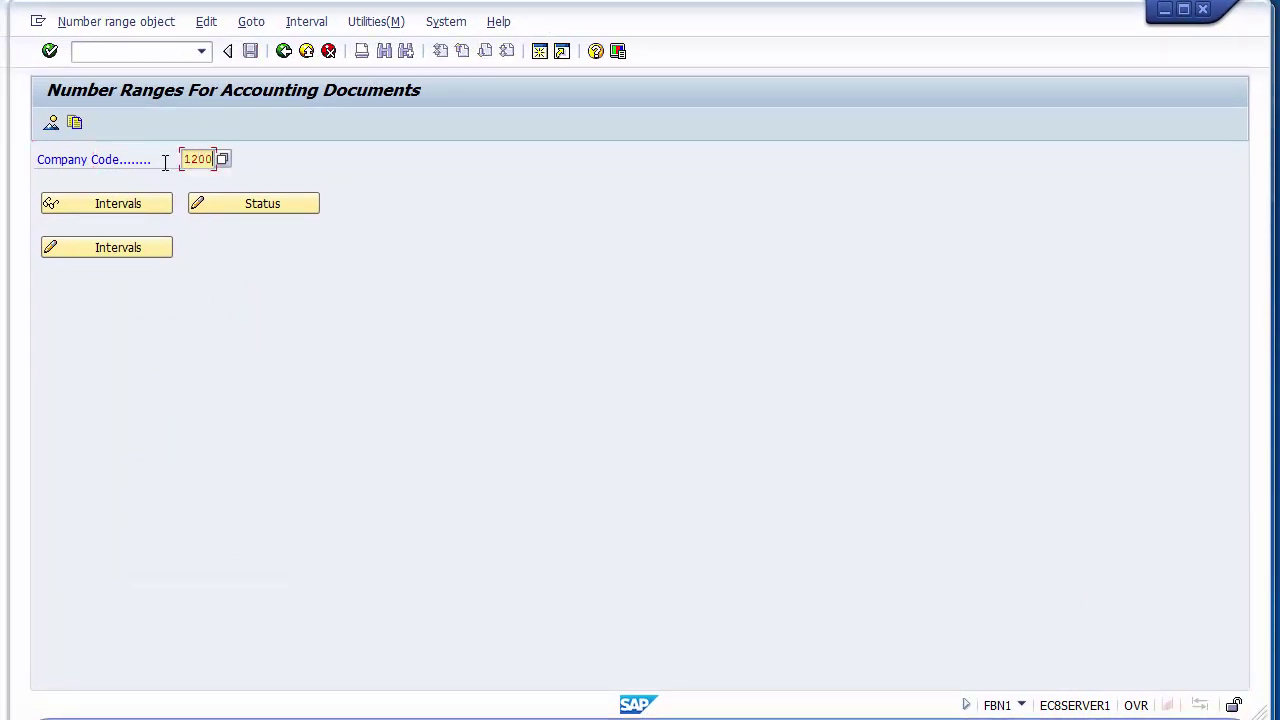
# Insert a new number range interval X1 for year 2014.
pyautogui.click(101, 251)
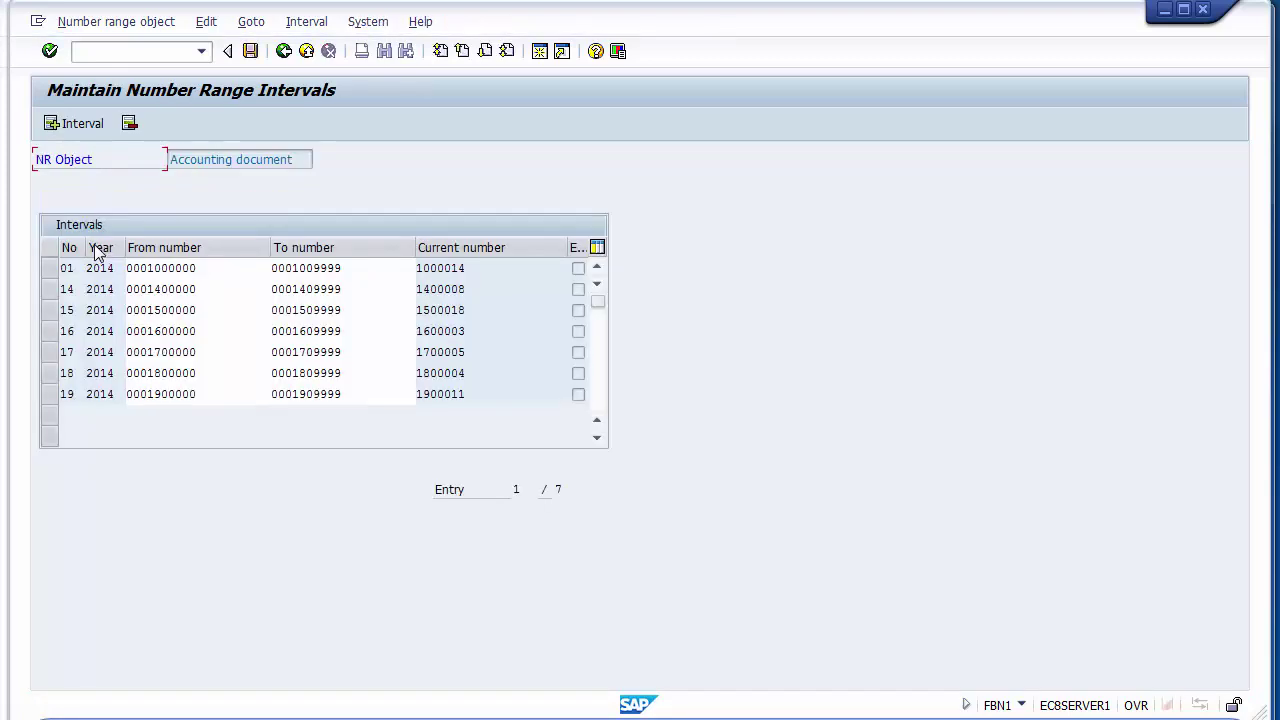
pyautogui.click(67, 126)
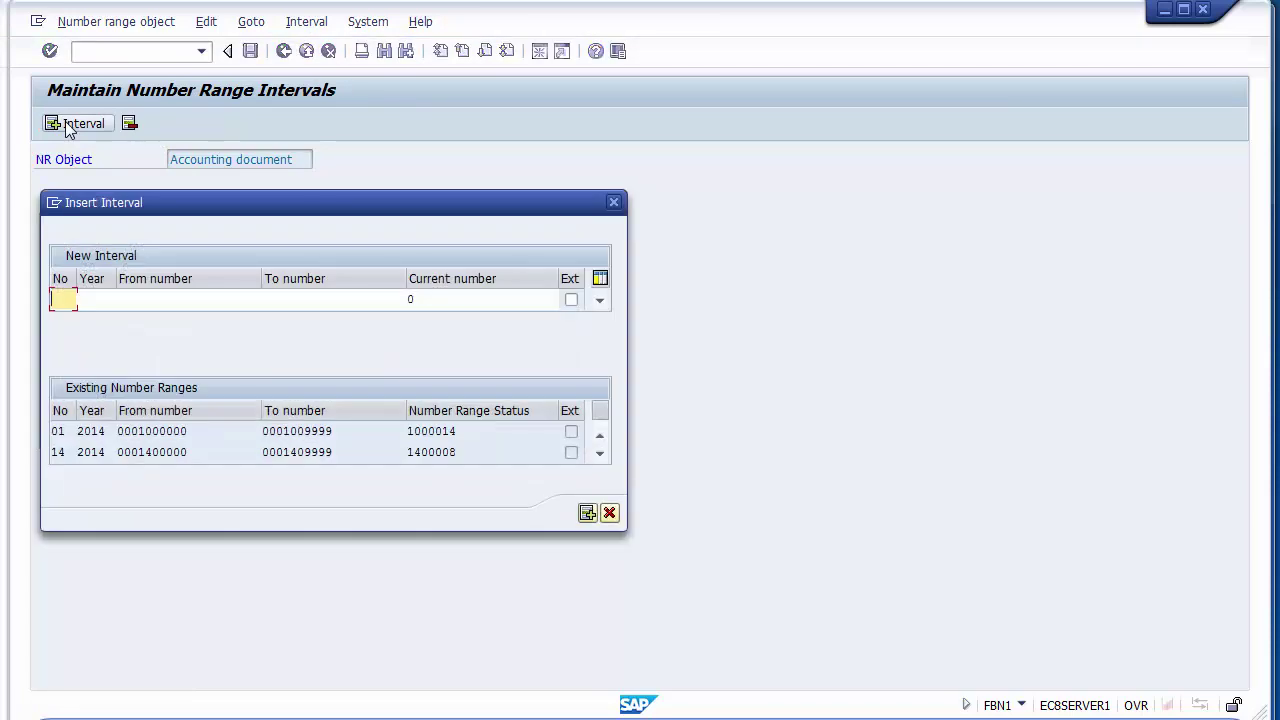
pyautogui.press('BackSpace')
pyautogui.press('BackSpace')
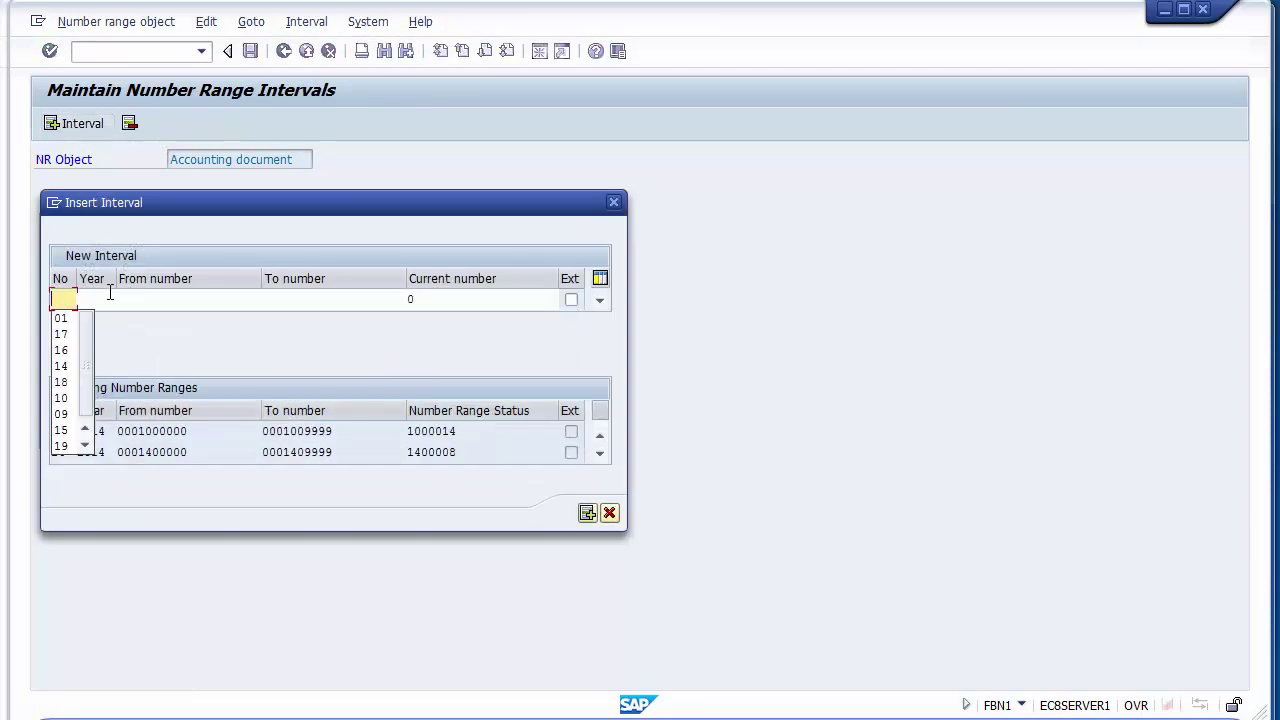
pyautogui.write('x1')
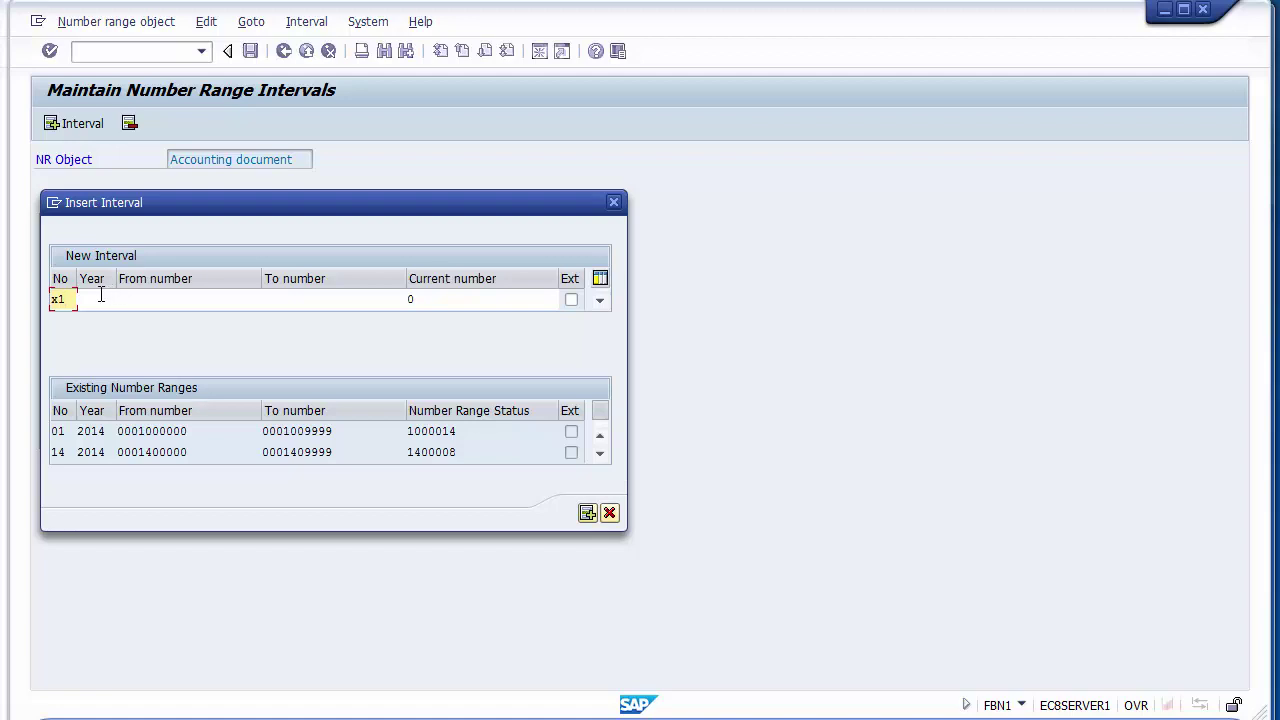
pyautogui.click(101, 295)
pyautogui.write('2014')
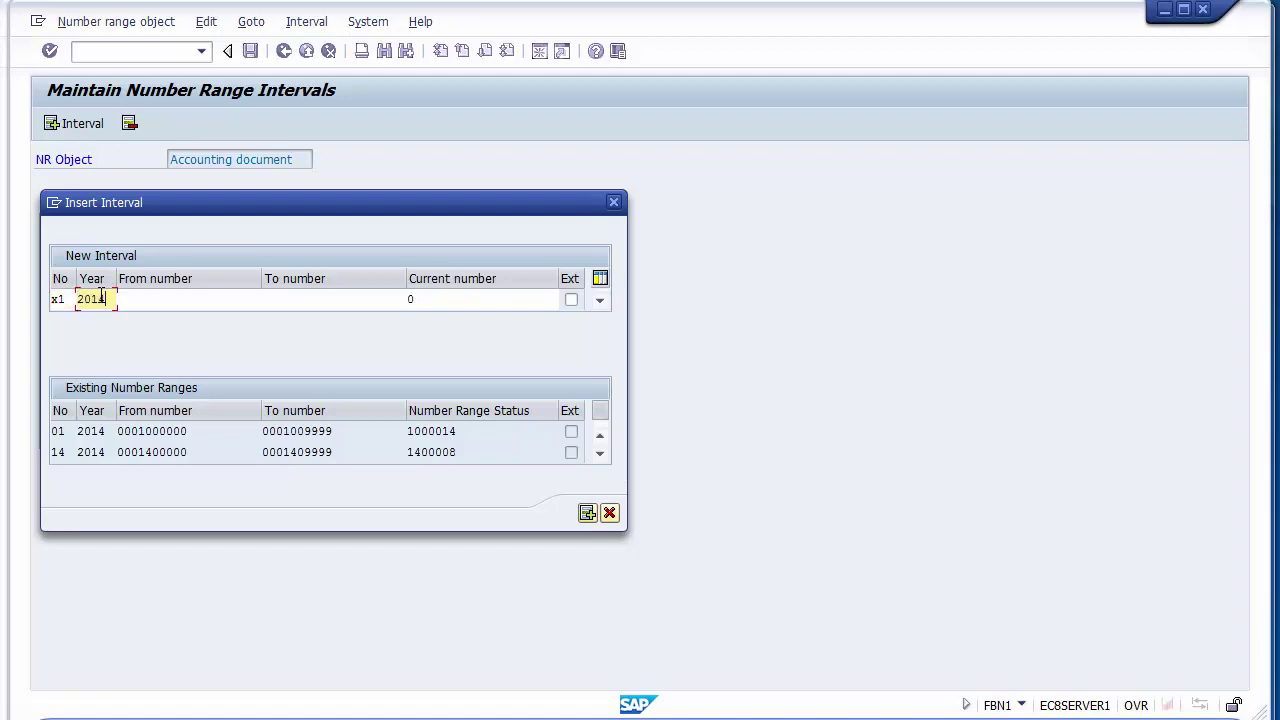
# Give interval X1 the range 900000 to 900999 and save it.
pyautogui.click(158, 292)
pyautogui.write('90')
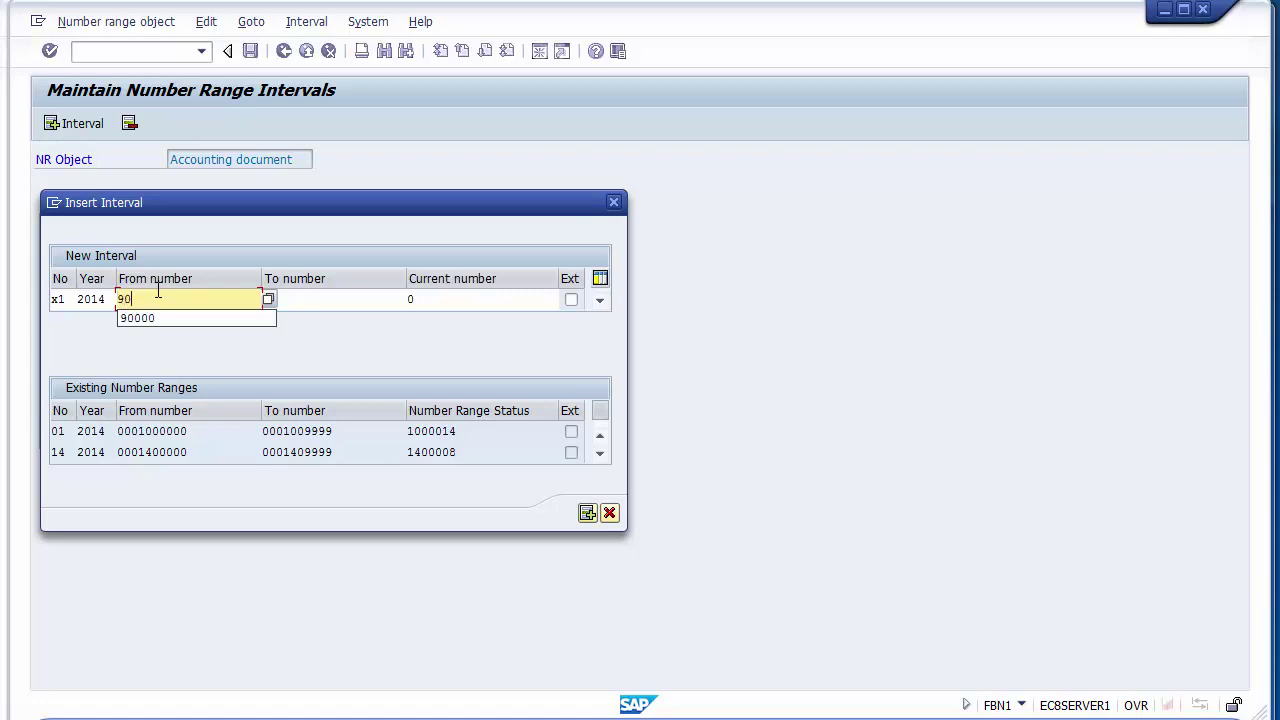
pyautogui.write('0000')
pyautogui.press('Tab')
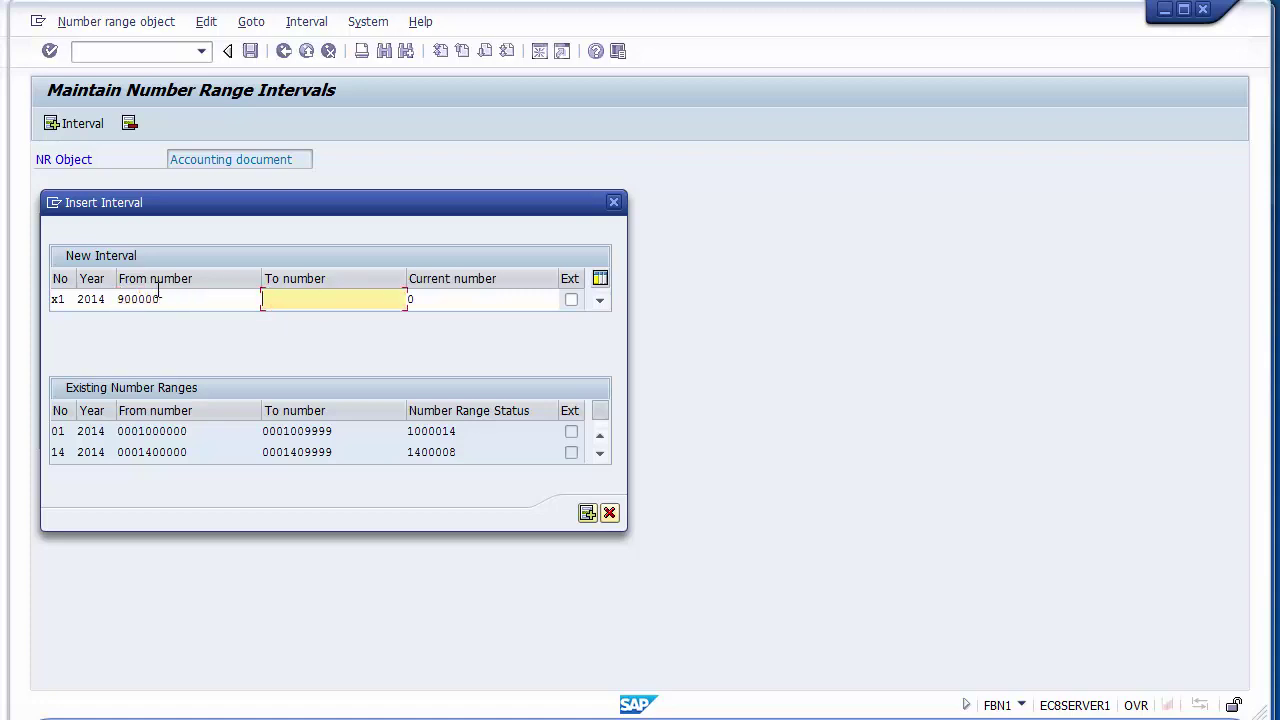
pyautogui.write('900999')
pyautogui.click(587, 517)
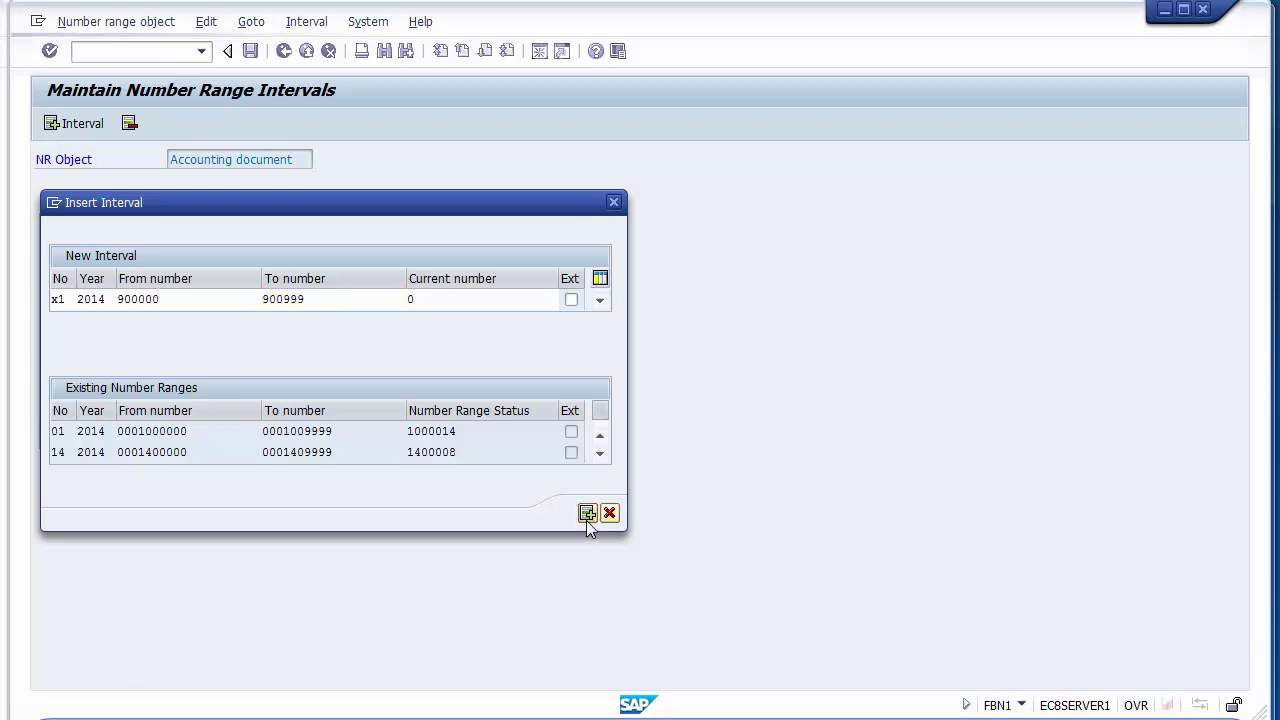
pyautogui.click(251, 51)
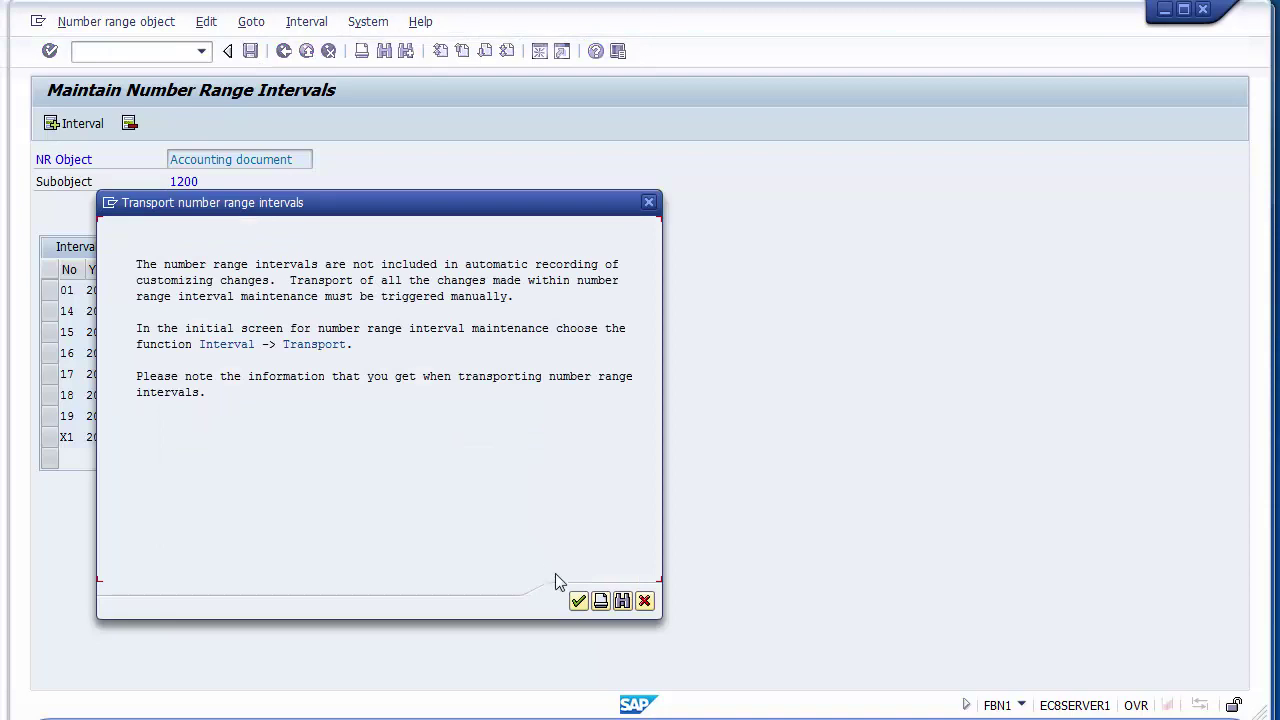
pyautogui.click(579, 601)
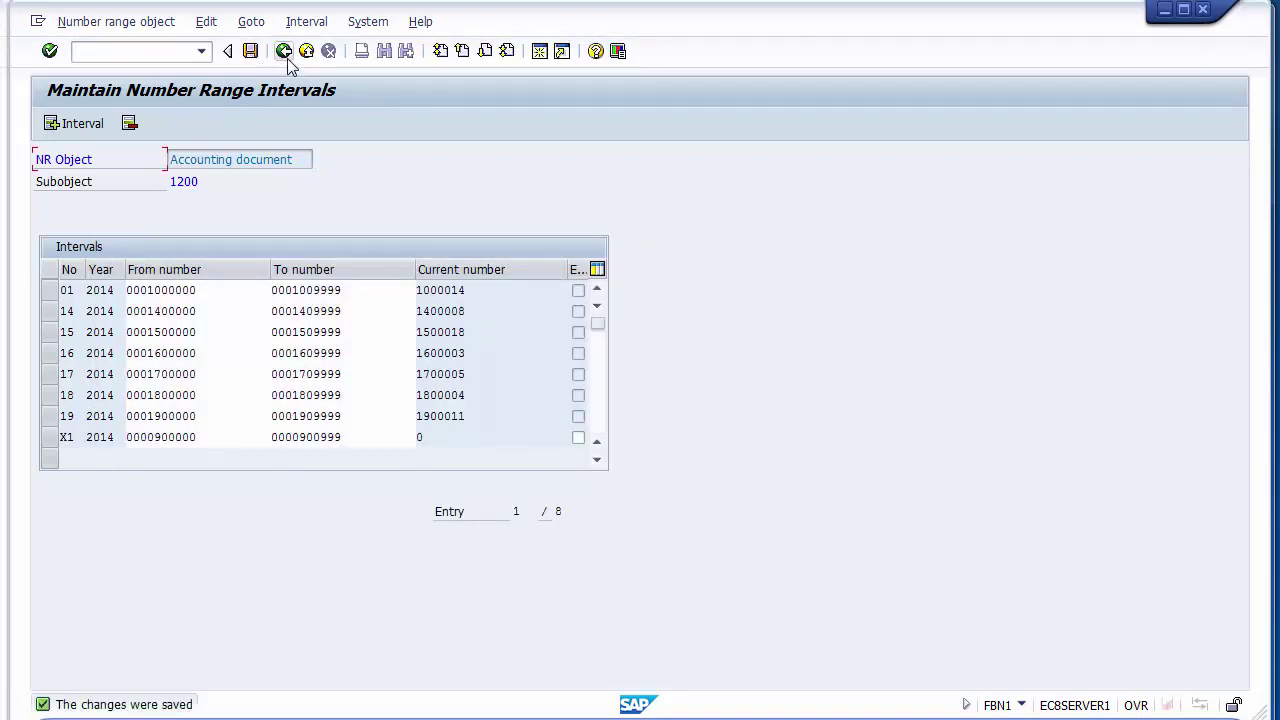
# Return to the recurring entry header and enter 4000 as the debit amount.
pyautogui.click(284, 52)
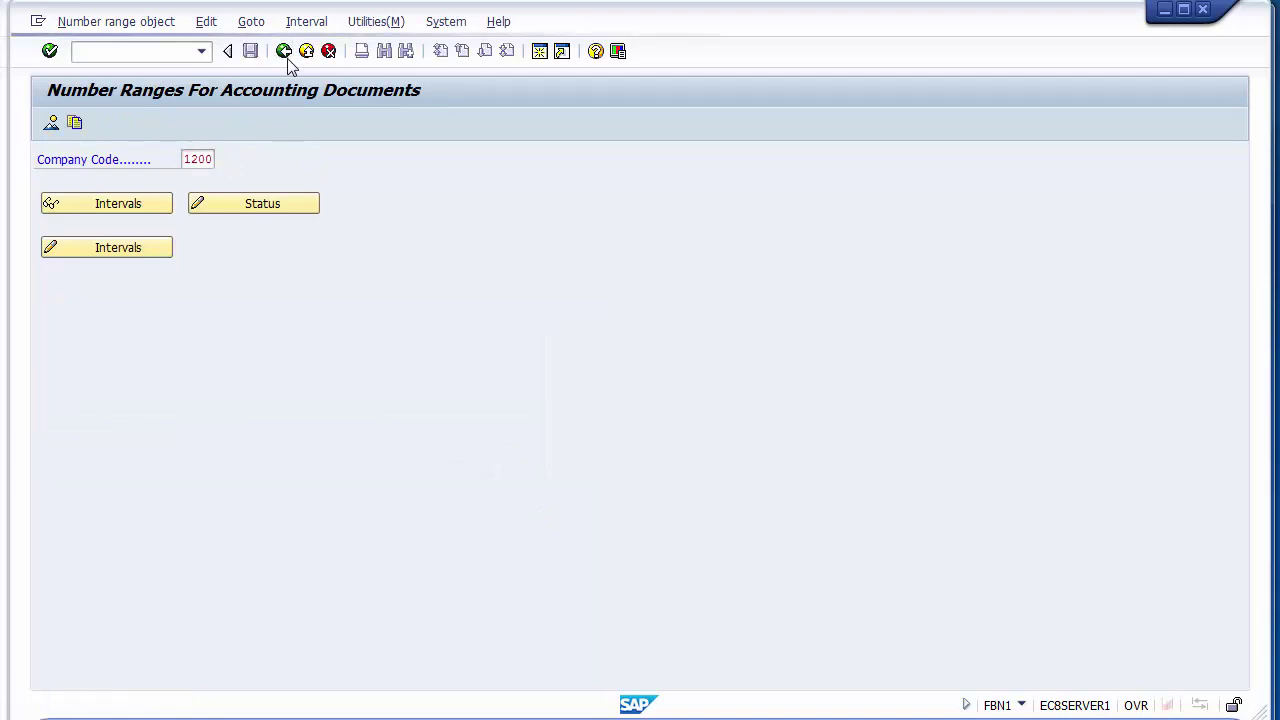
pyautogui.click(284, 52)
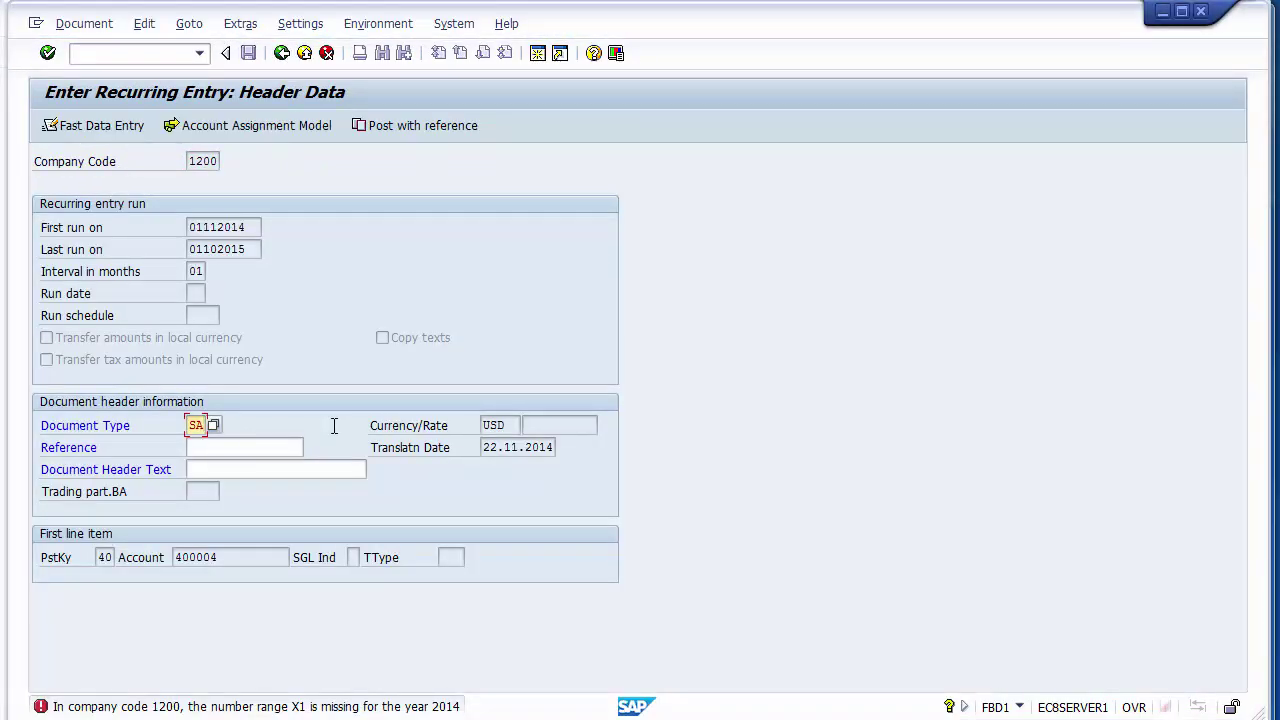
pyautogui.press('Return')
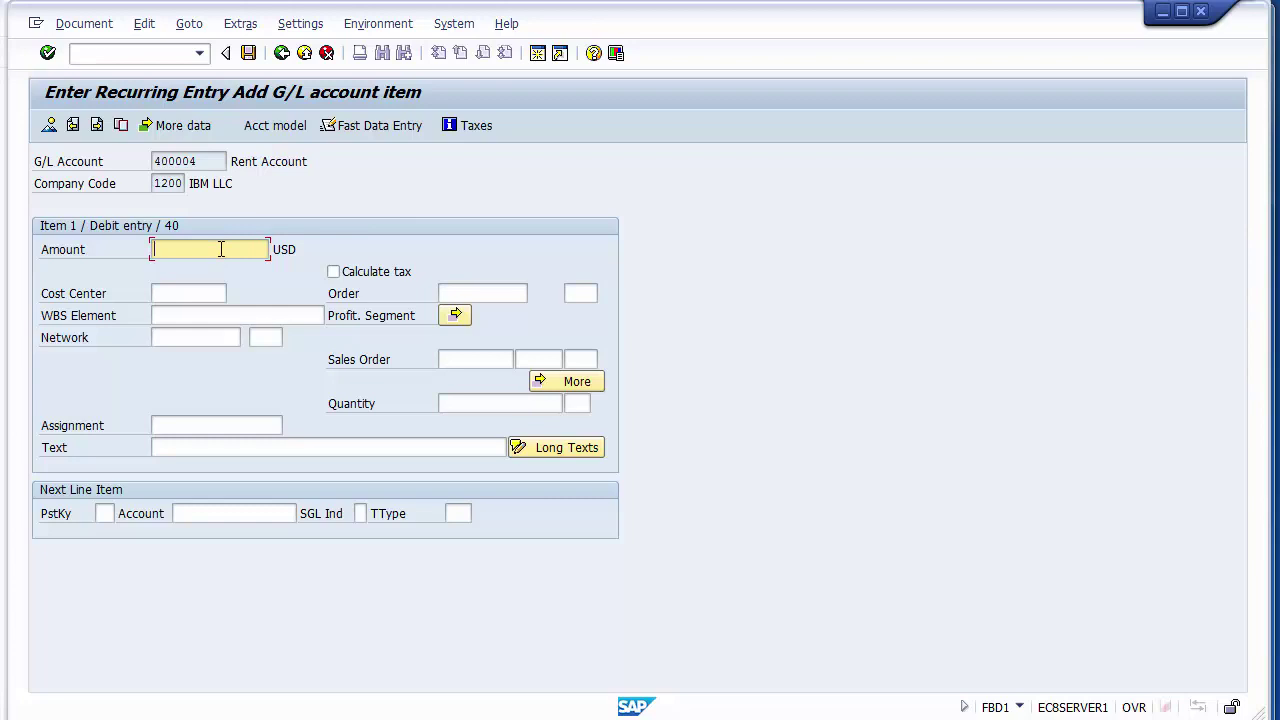
pyautogui.write('4000')
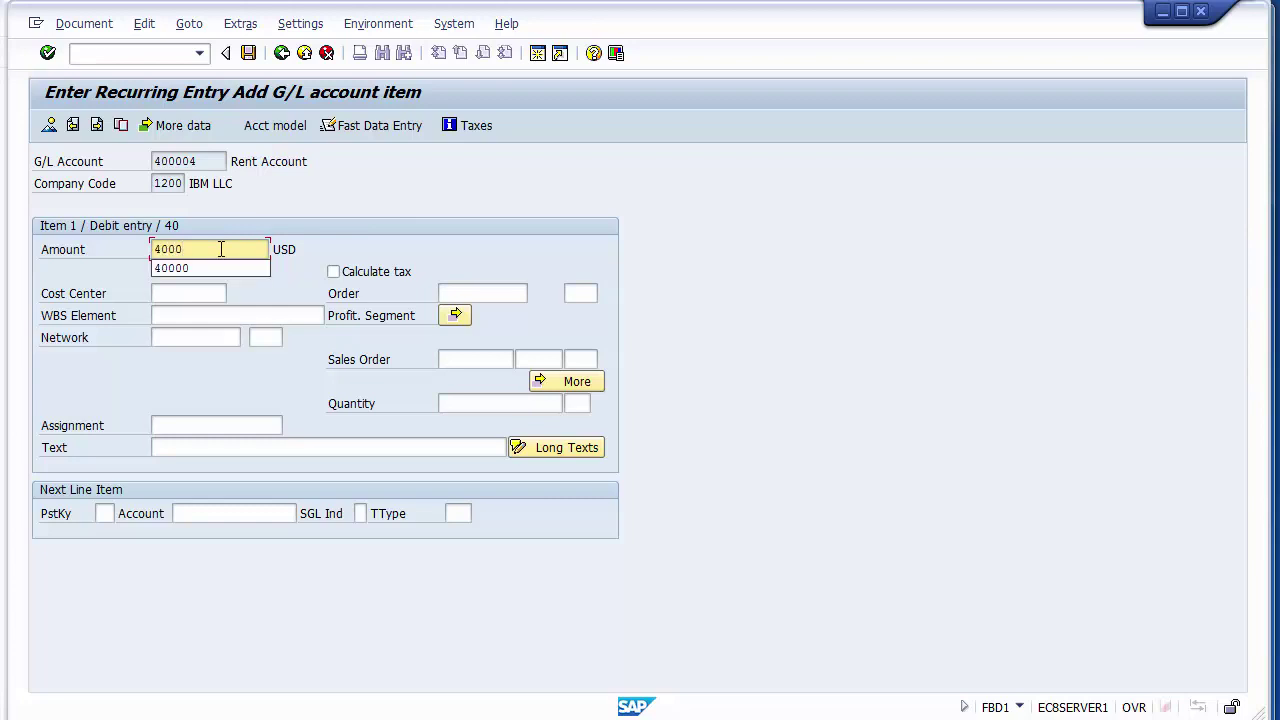
pyautogui.click(345, 247)
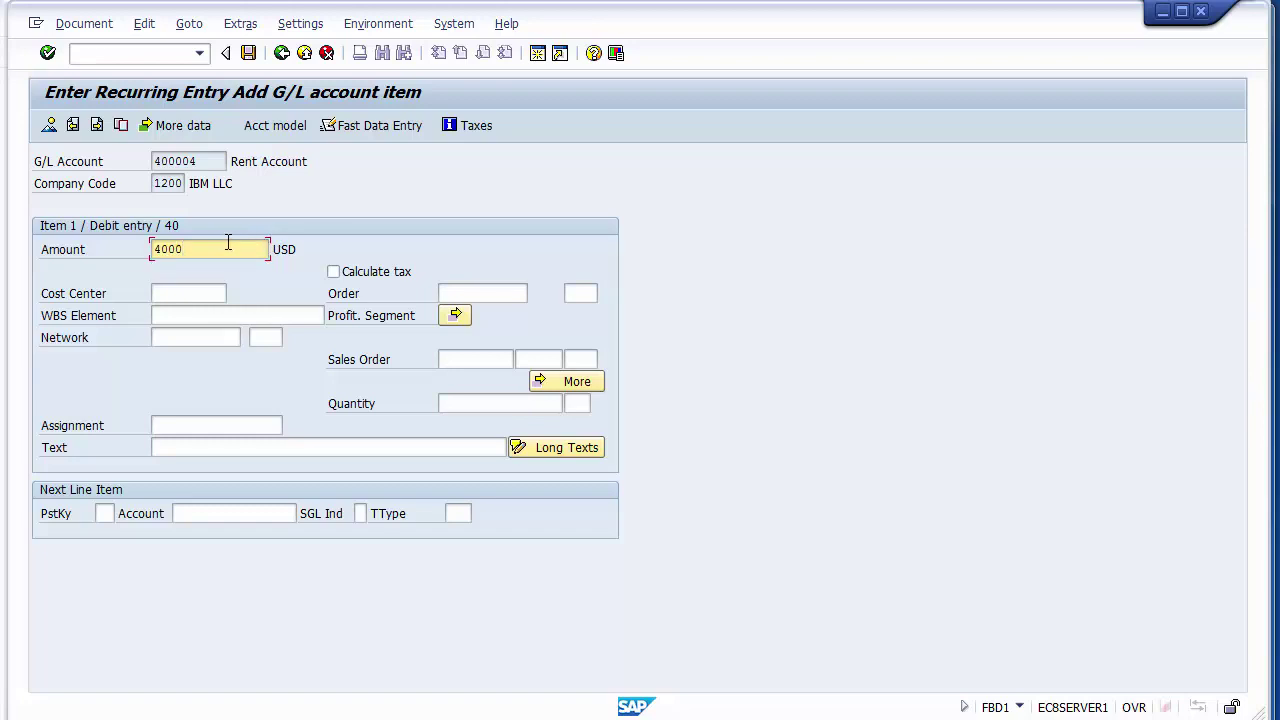
# Assign business area 1210 to the rent debit line and begin its text.
pyautogui.click(553, 384)
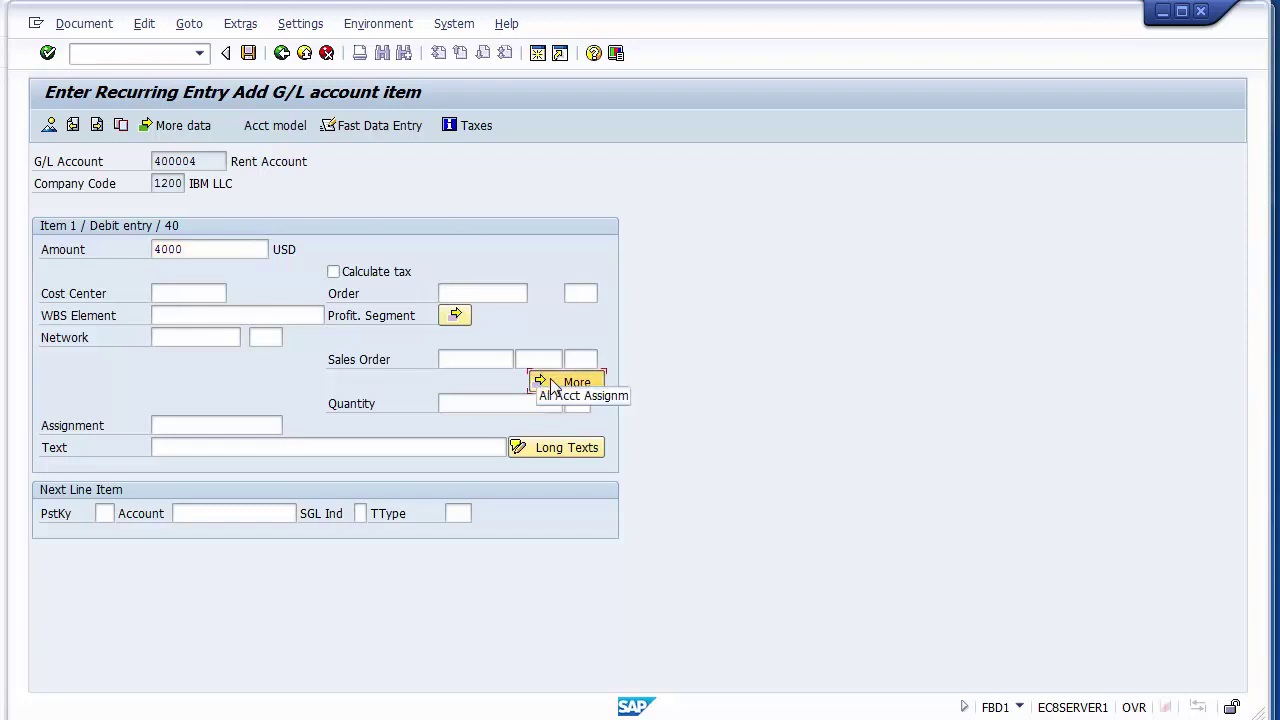
pyautogui.click(553, 384)
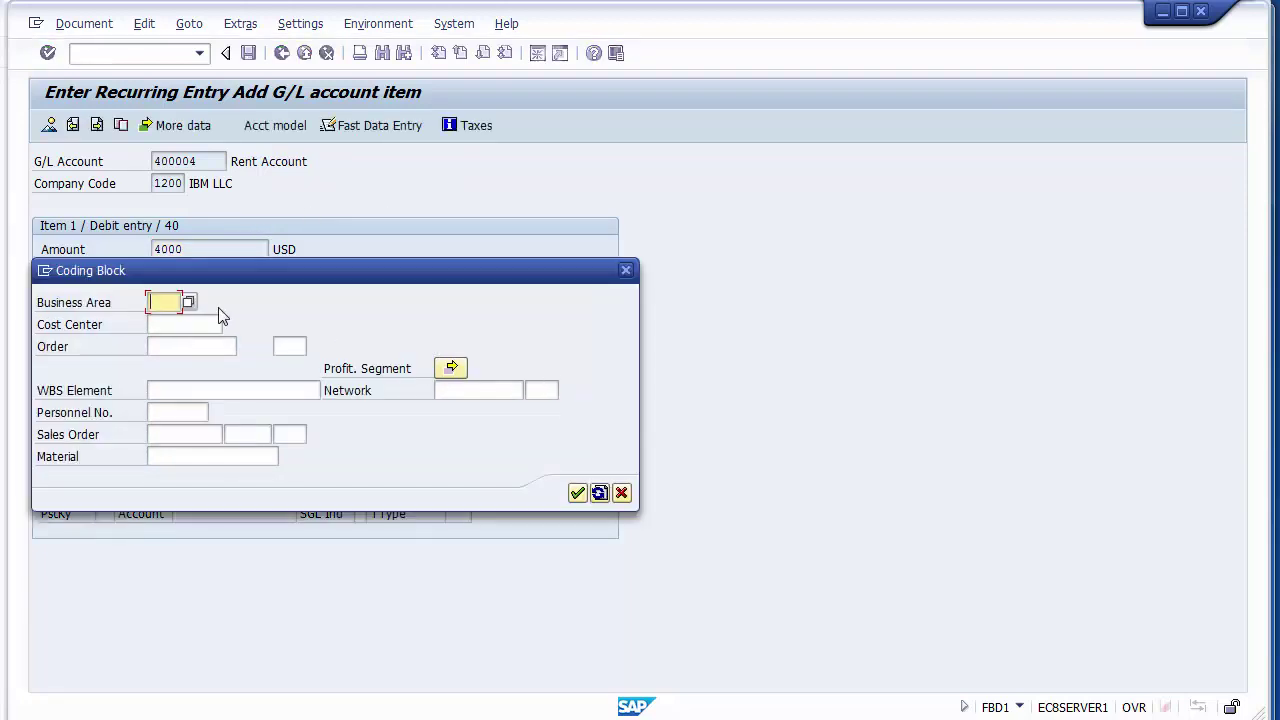
pyautogui.write('1')
pyautogui.press('Down')
pyautogui.press('Return')
pyautogui.click(577, 492)
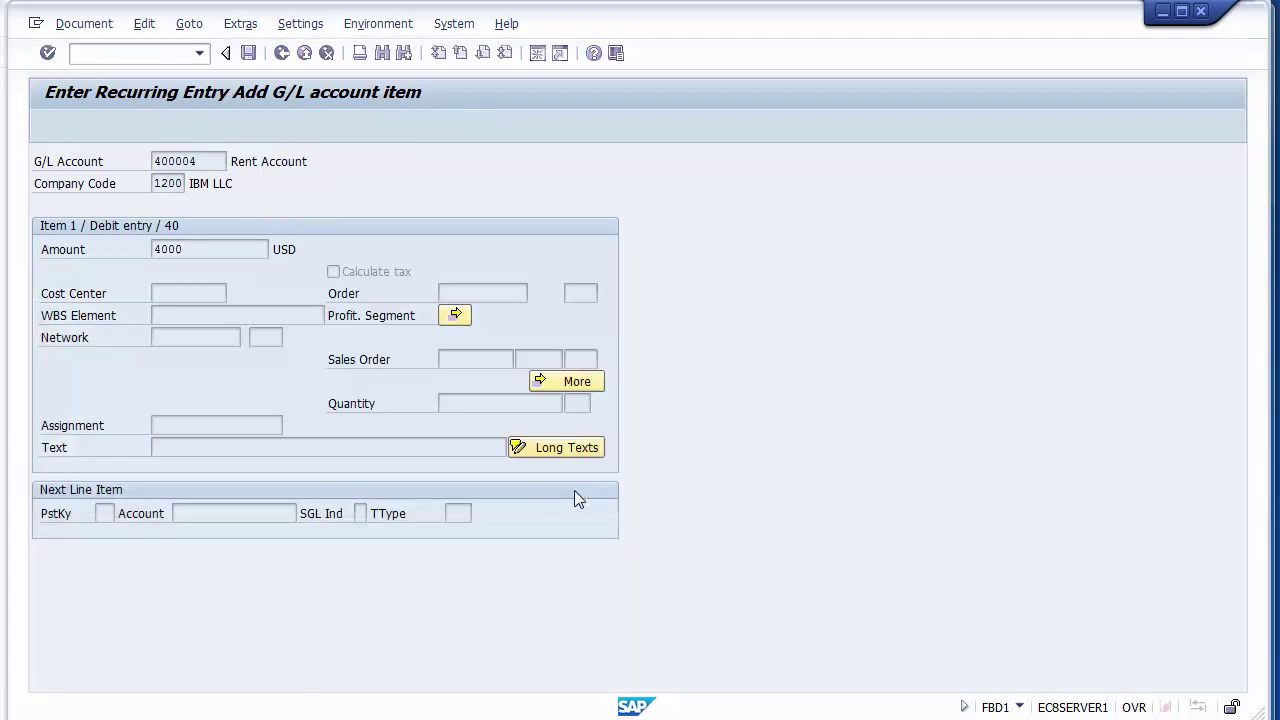
pyautogui.click(288, 448)
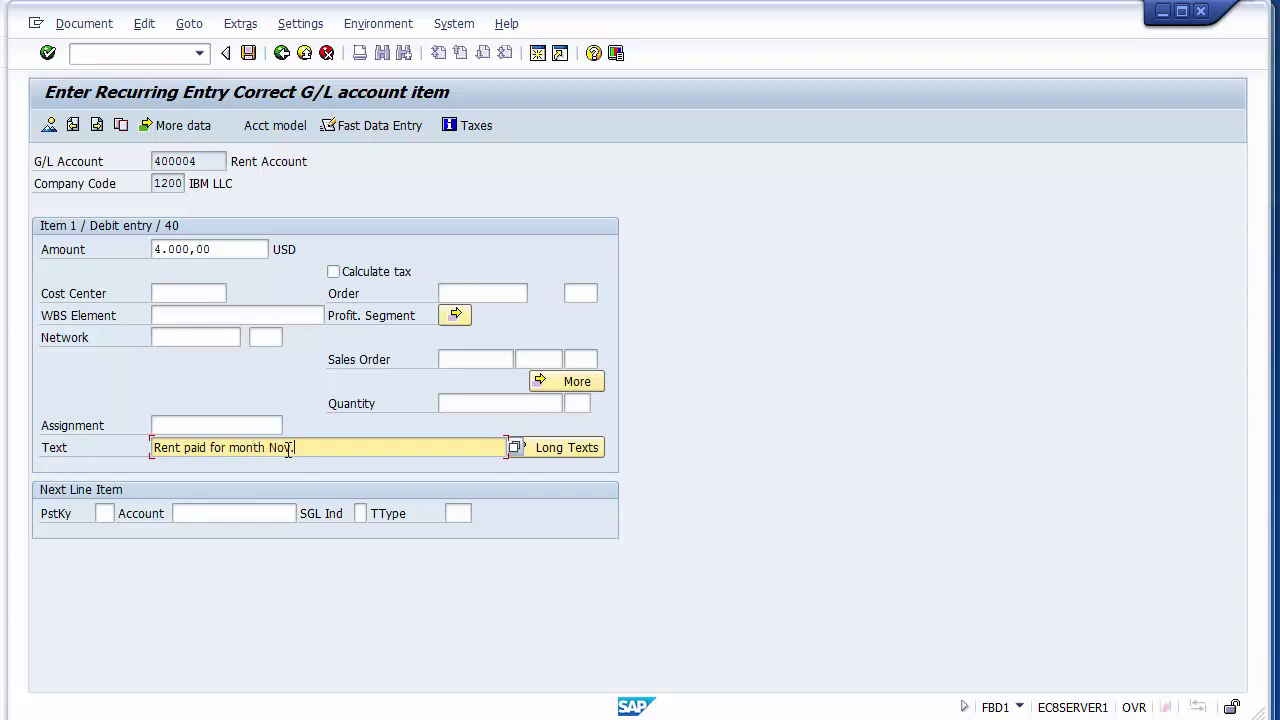
# Finish the text 'Rent paid for month Nov.'14' and enter next-line posting key 50.
pyautogui.write("'14")
pyautogui.click(106, 513)
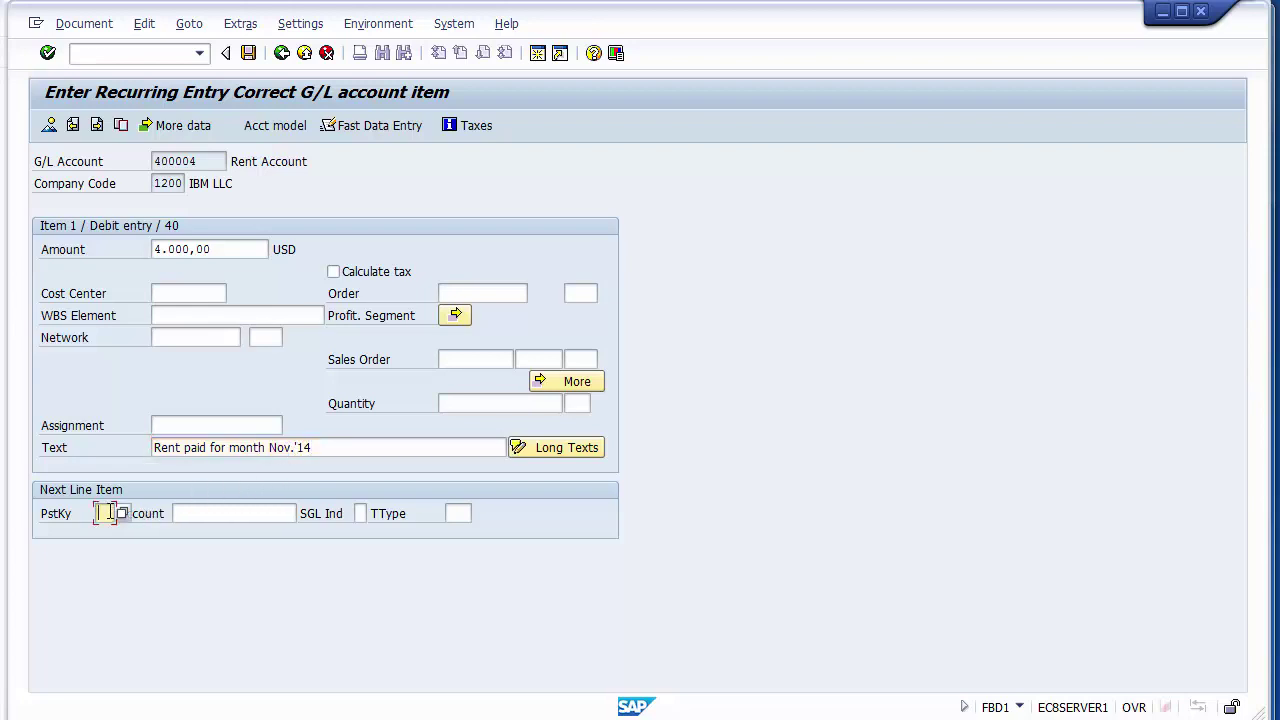
pyautogui.write('50')
pyautogui.click(191, 513)
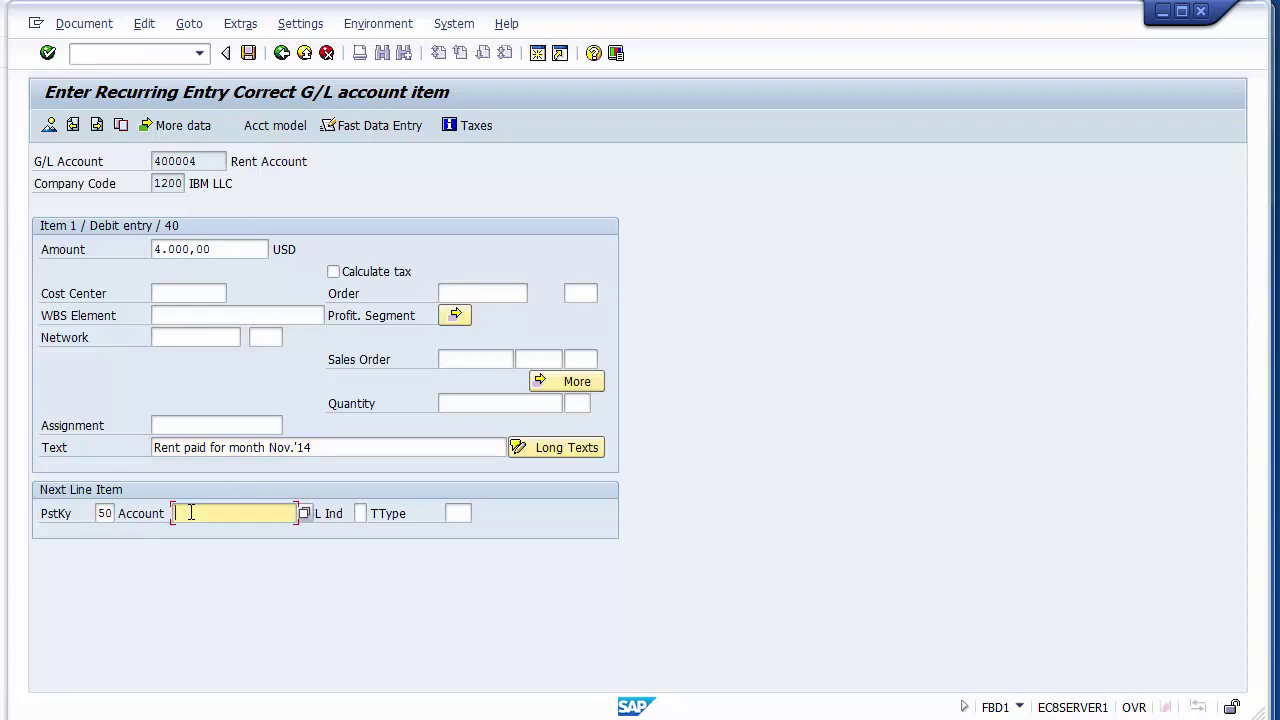
# Choose G/L account 100011 CITIBANK Outgoing Account from the search and open the credit line.
pyautogui.press('F4')
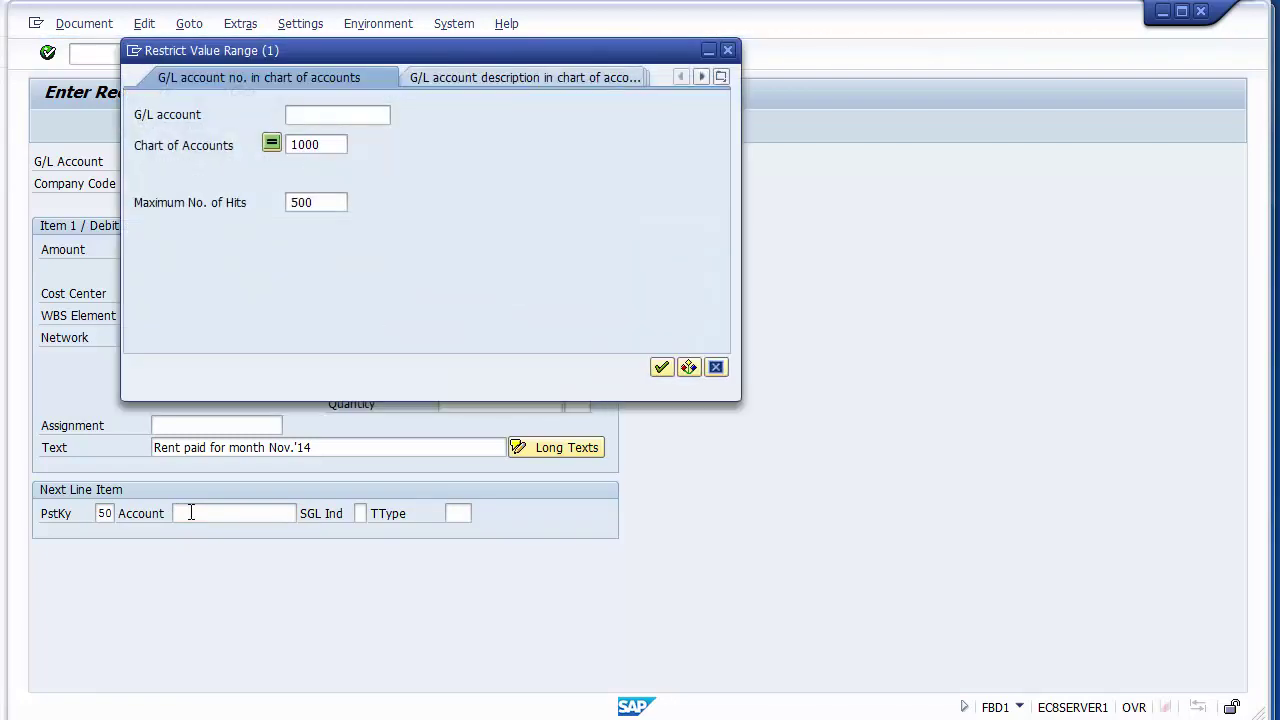
pyautogui.press('Return')
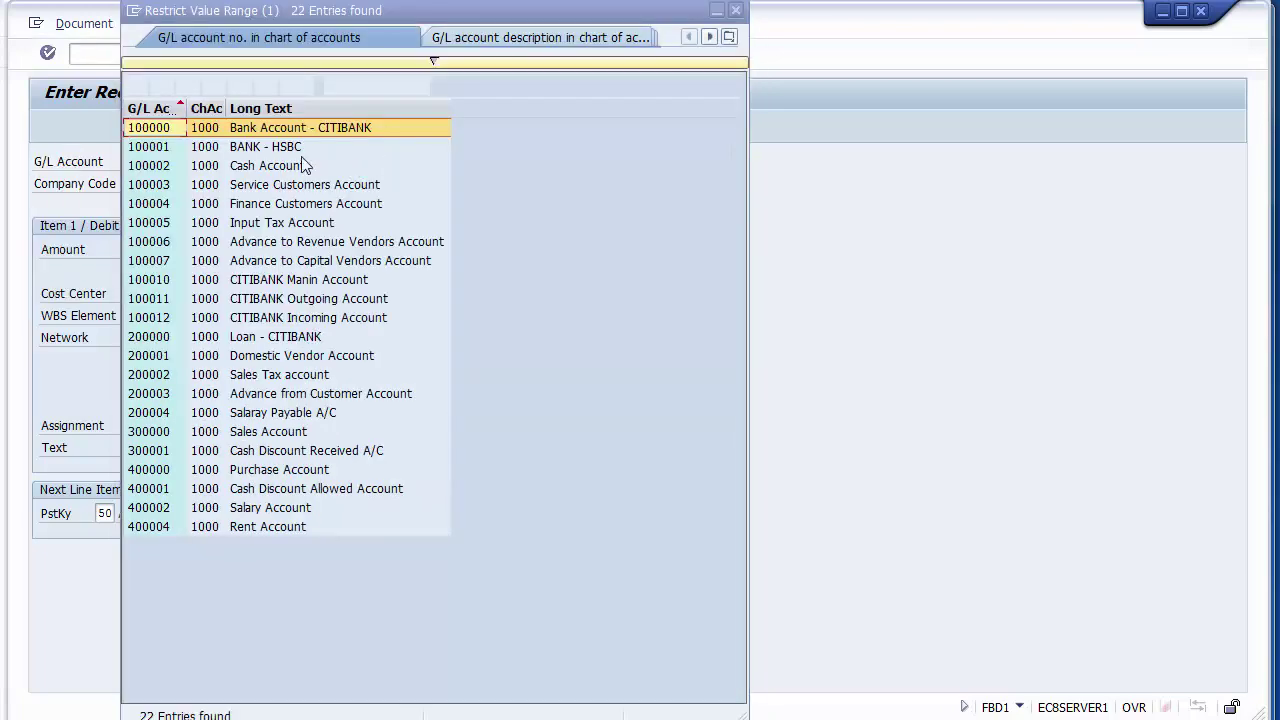
pyautogui.click(300, 300)
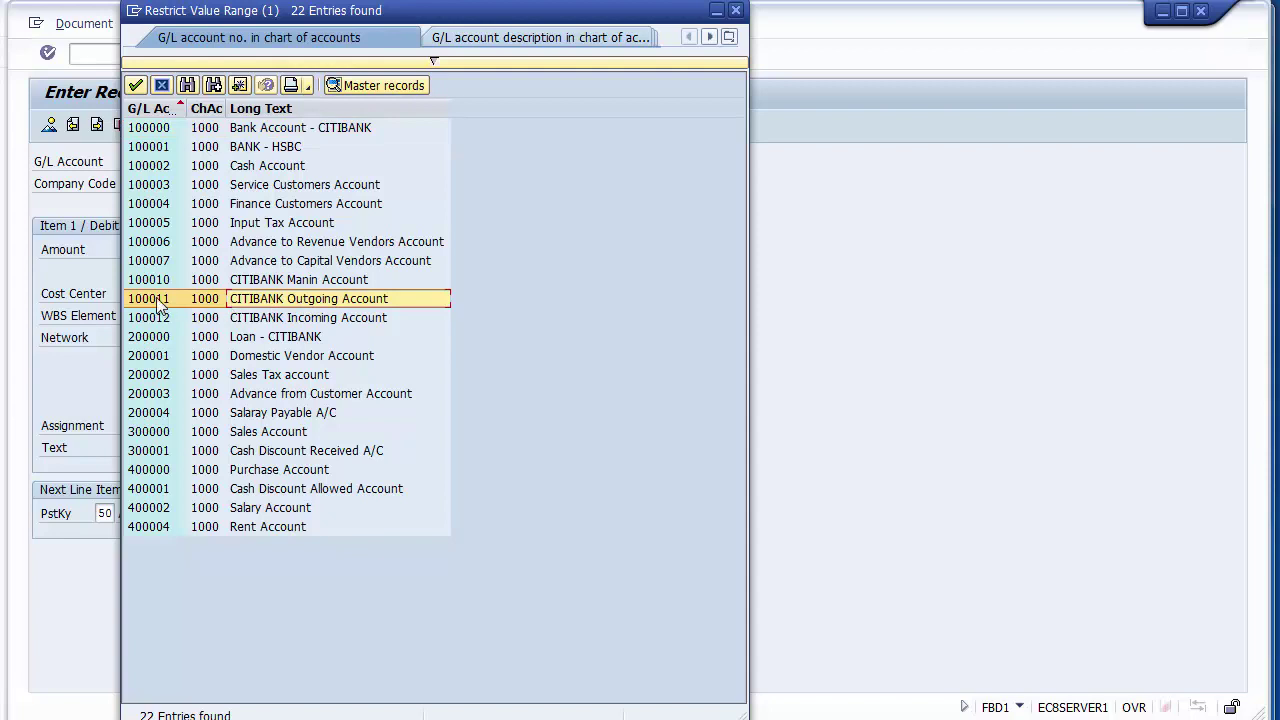
pyautogui.press('Escape')
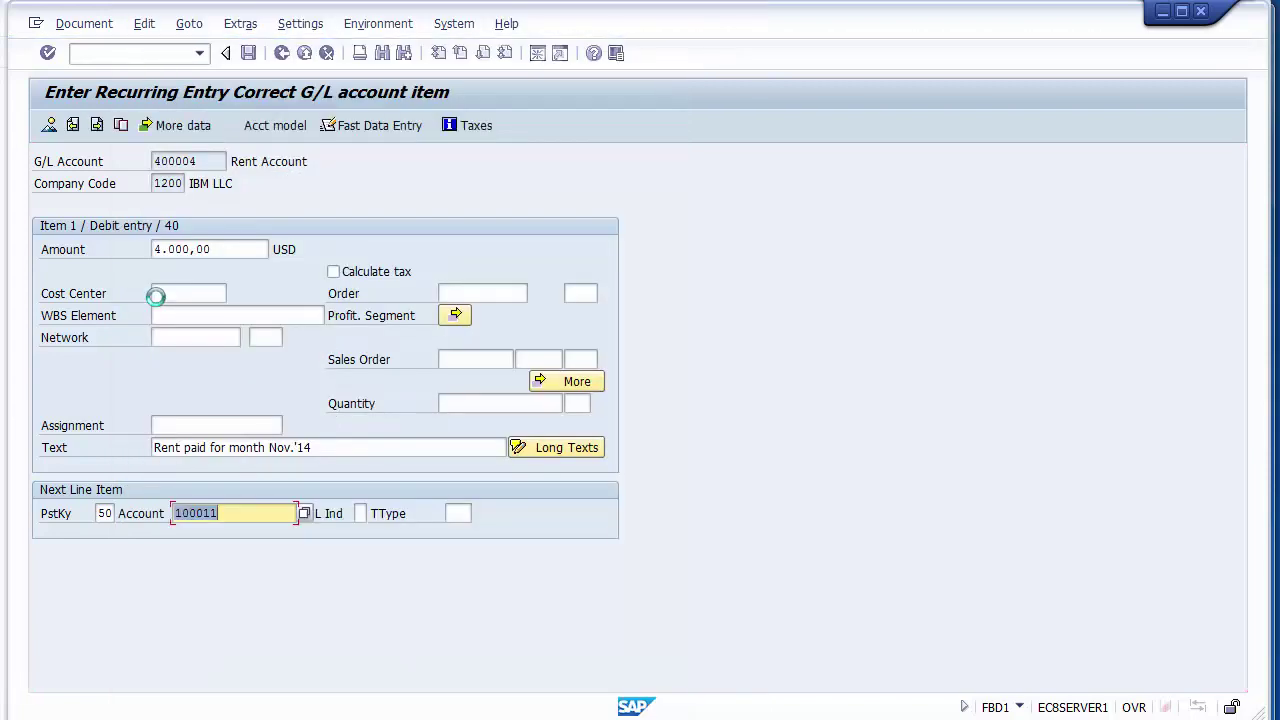
pyautogui.press('Return')
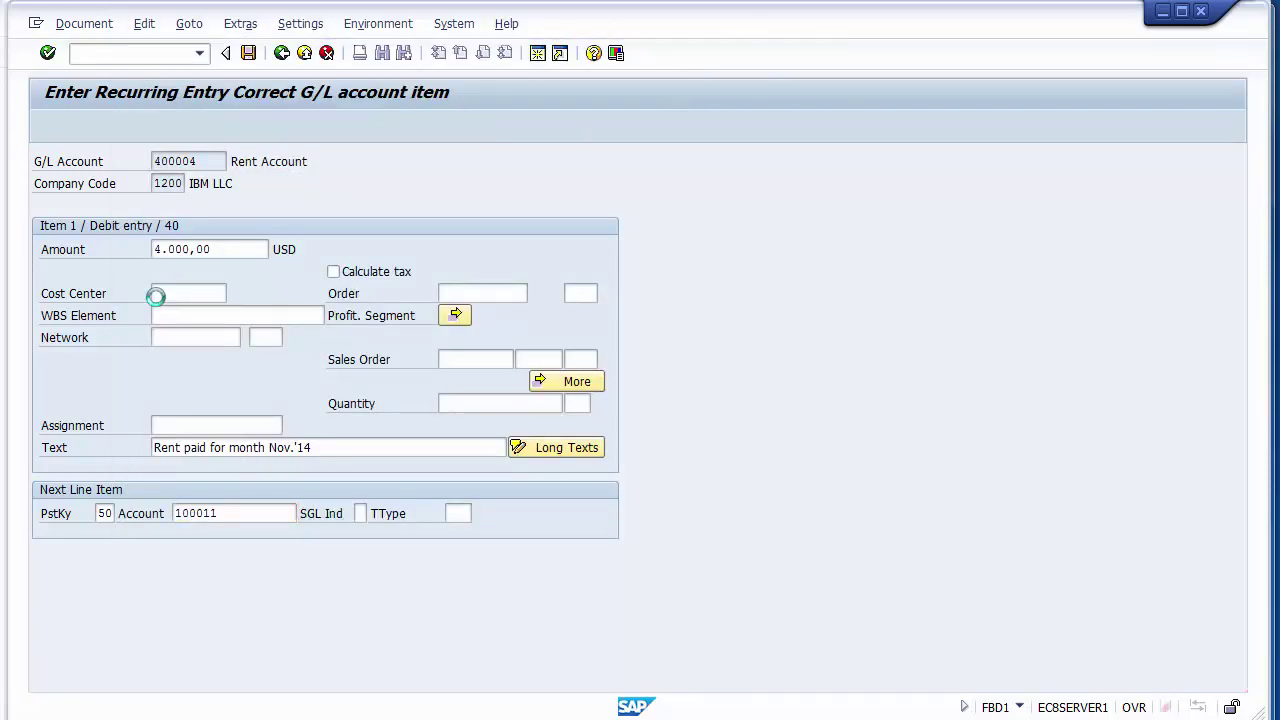
# Fill the credit line with amount 4000 and business area 1210 from history.
pyautogui.press('Down')
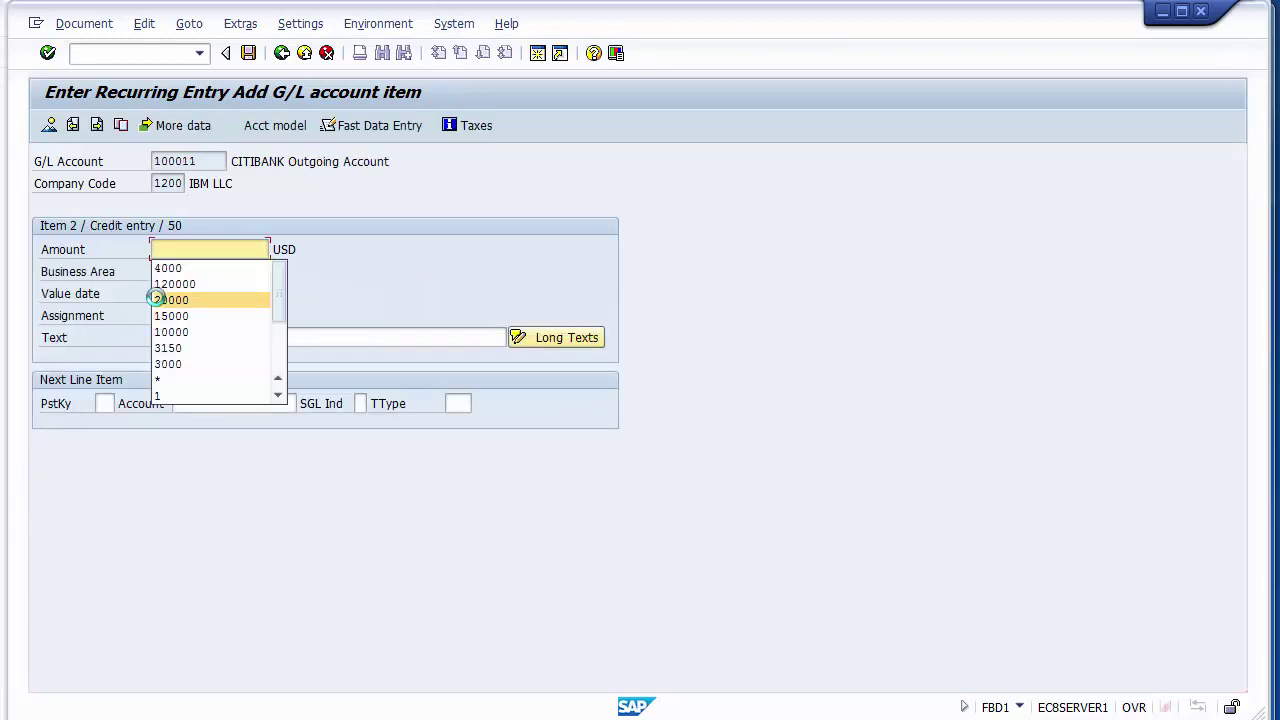
pyautogui.press('Up')
pyautogui.press('Up')
pyautogui.press('Return')
pyautogui.press('Tab')
pyautogui.press('Down')
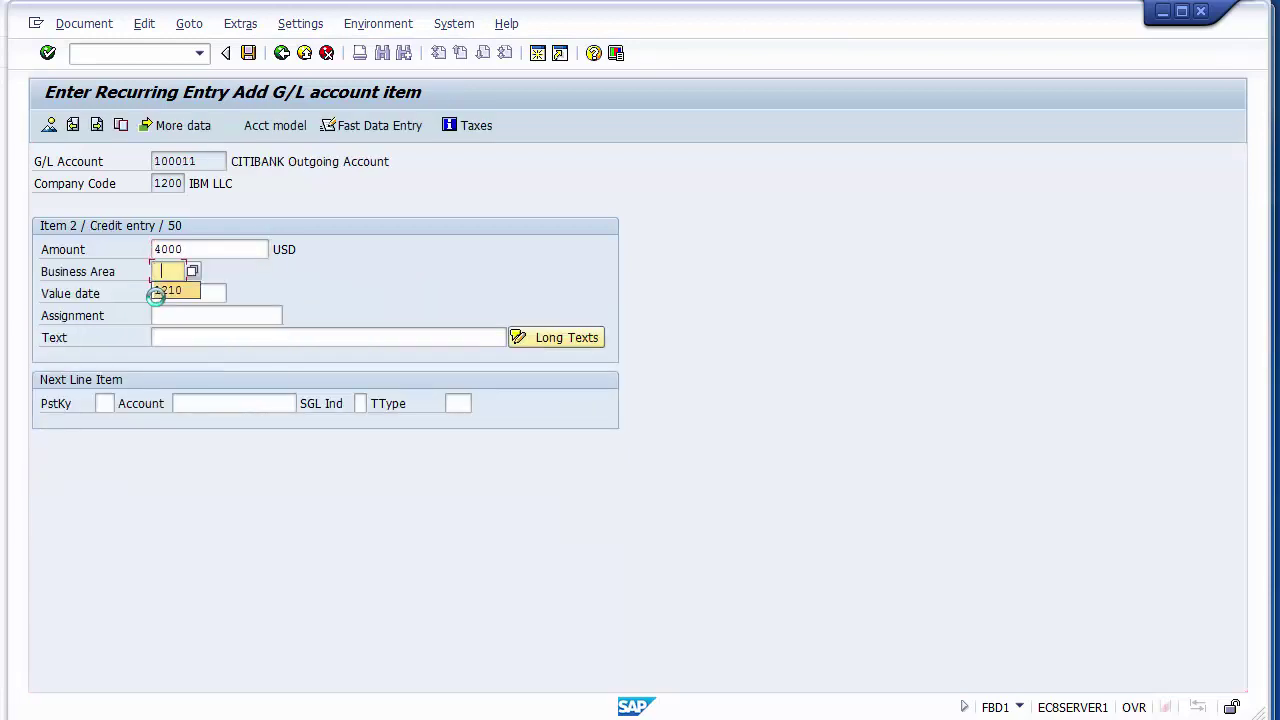
pyautogui.press('Return')
# Enter the value date, reuse the 'Rent paid for month Nov.'14' text, and validate.
pyautogui.press('Tab')
pyautogui.press('Down')
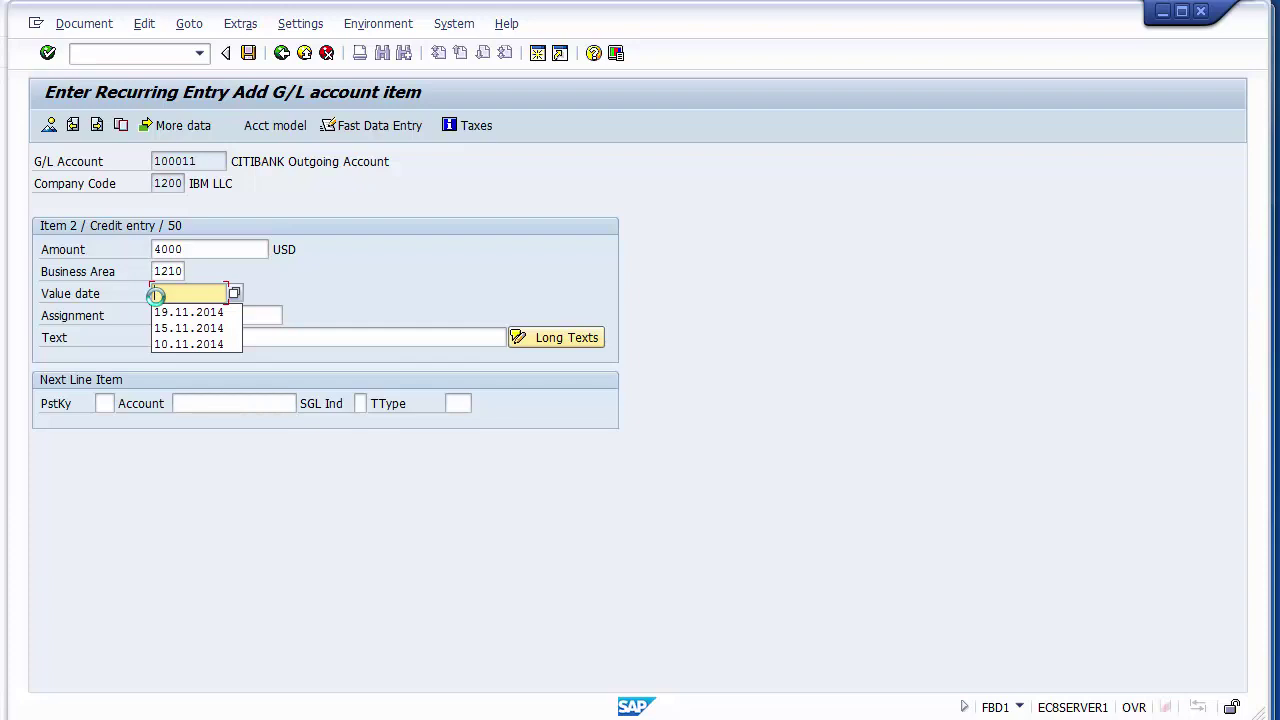
pyautogui.press('Down')
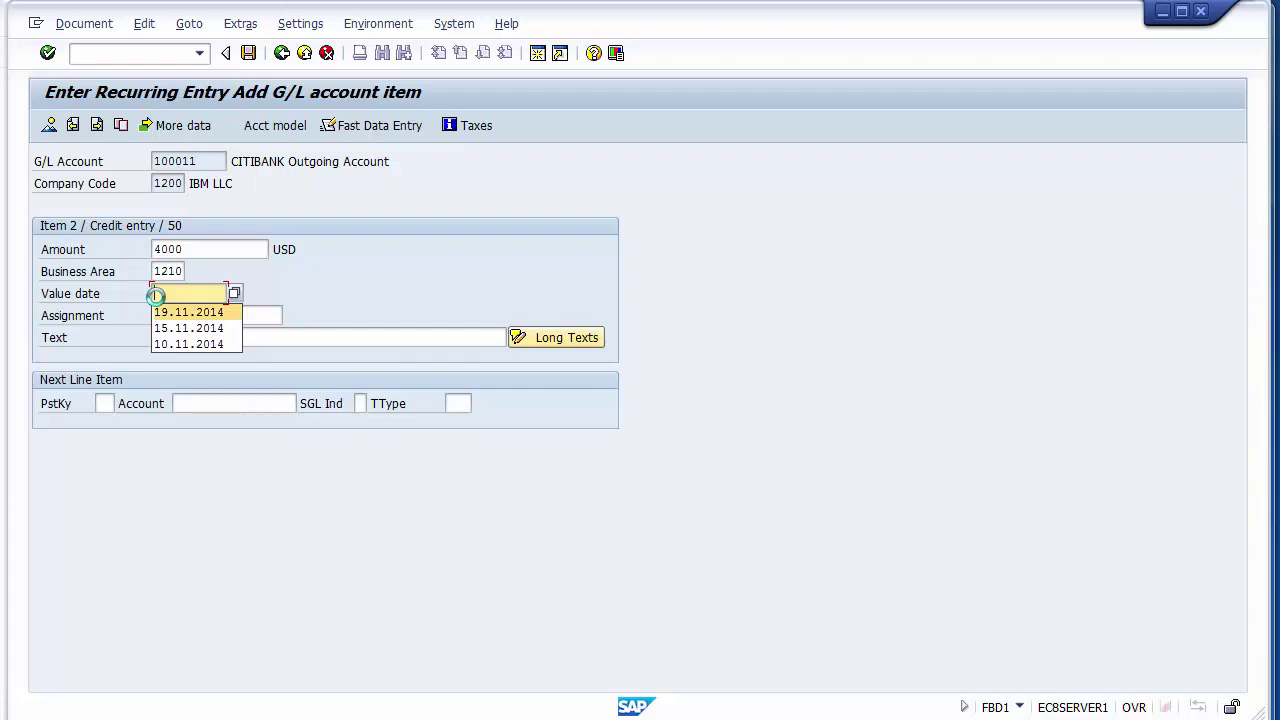
pyautogui.write('05')
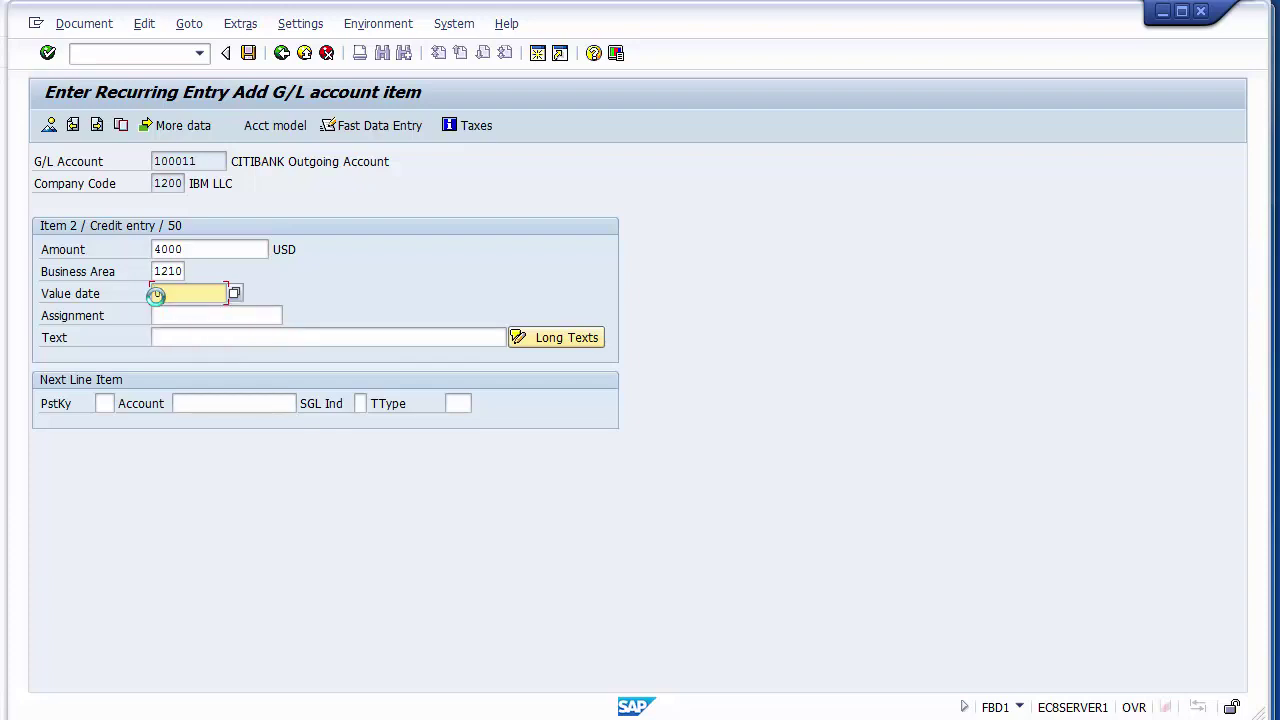
pyautogui.write('102014')
pyautogui.press('Tab')
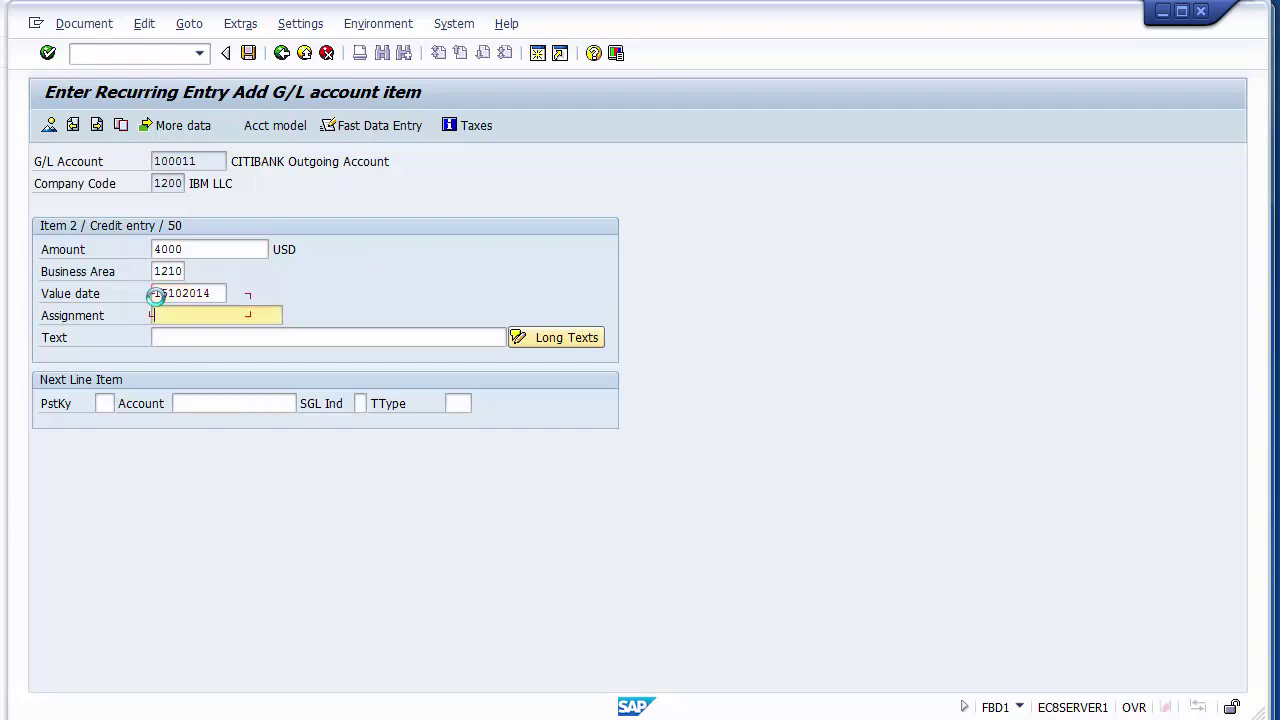
pyautogui.press('Tab')
pyautogui.press('Down')
pyautogui.press('Return')
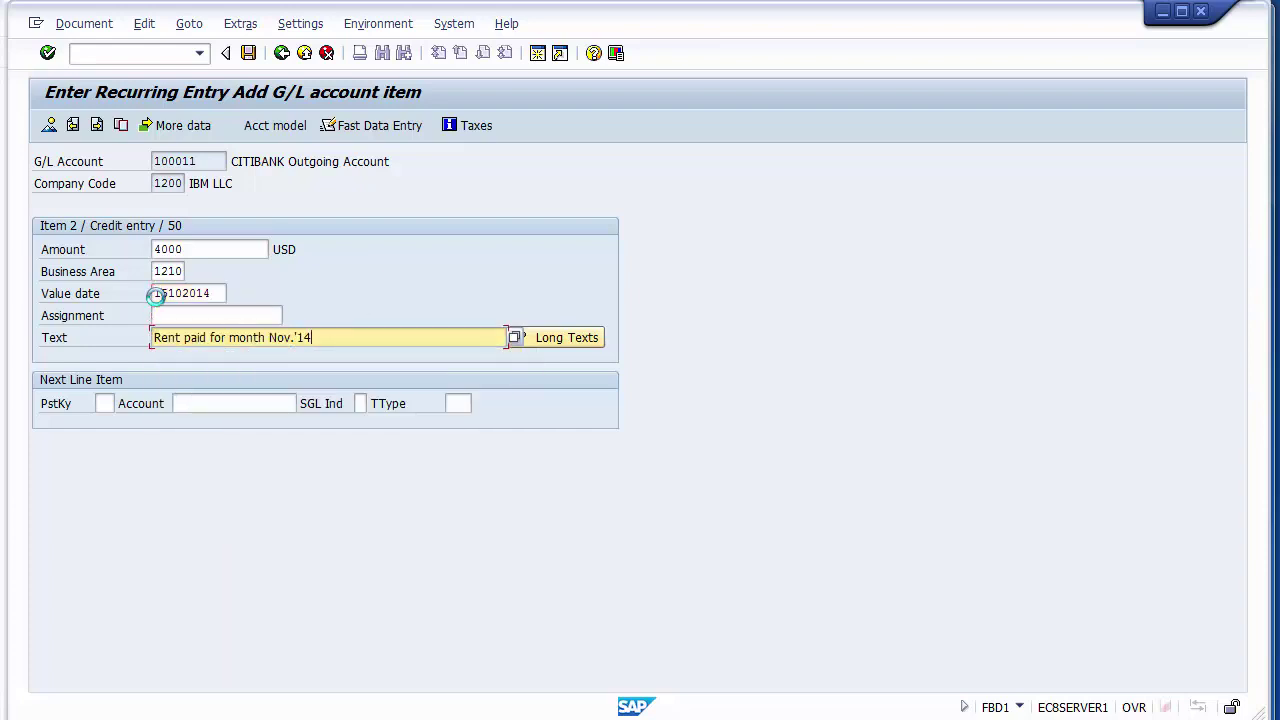
pyautogui.press('Return')
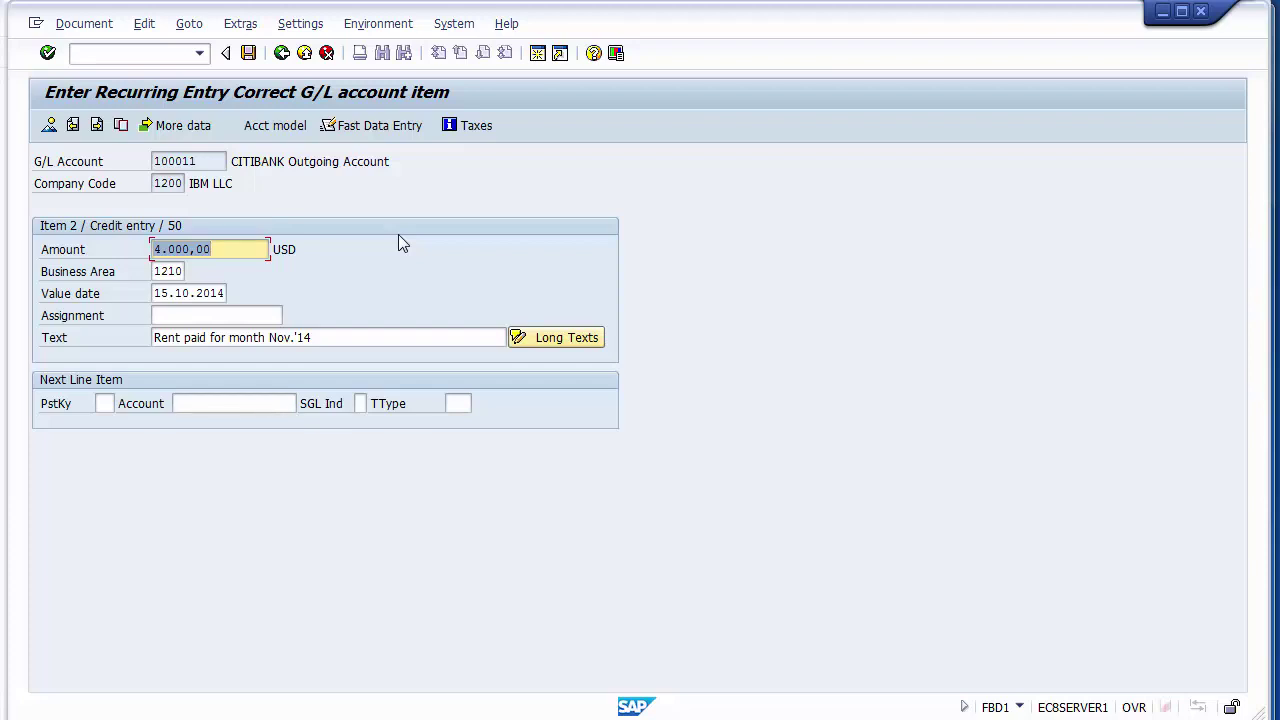
# Review the balanced two-line 4,000 USD overview and post the recurring entry.
pyautogui.click(83, 24)
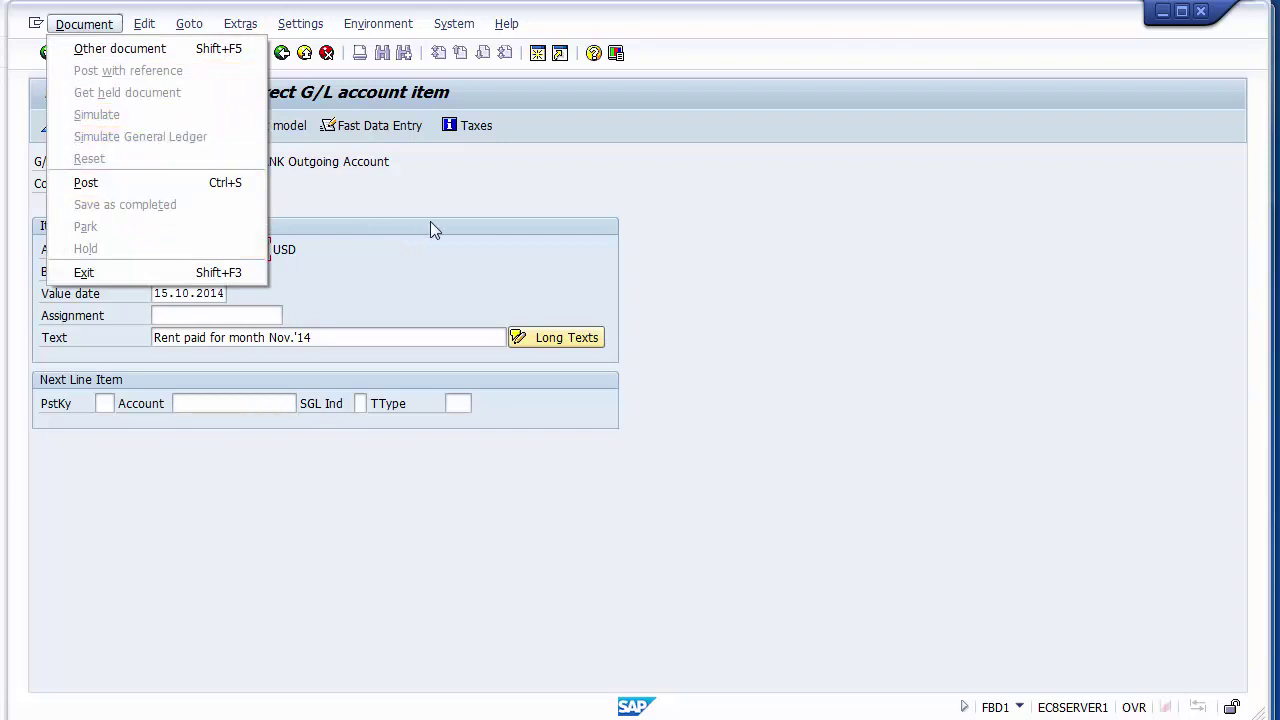
pyautogui.press('Escape')
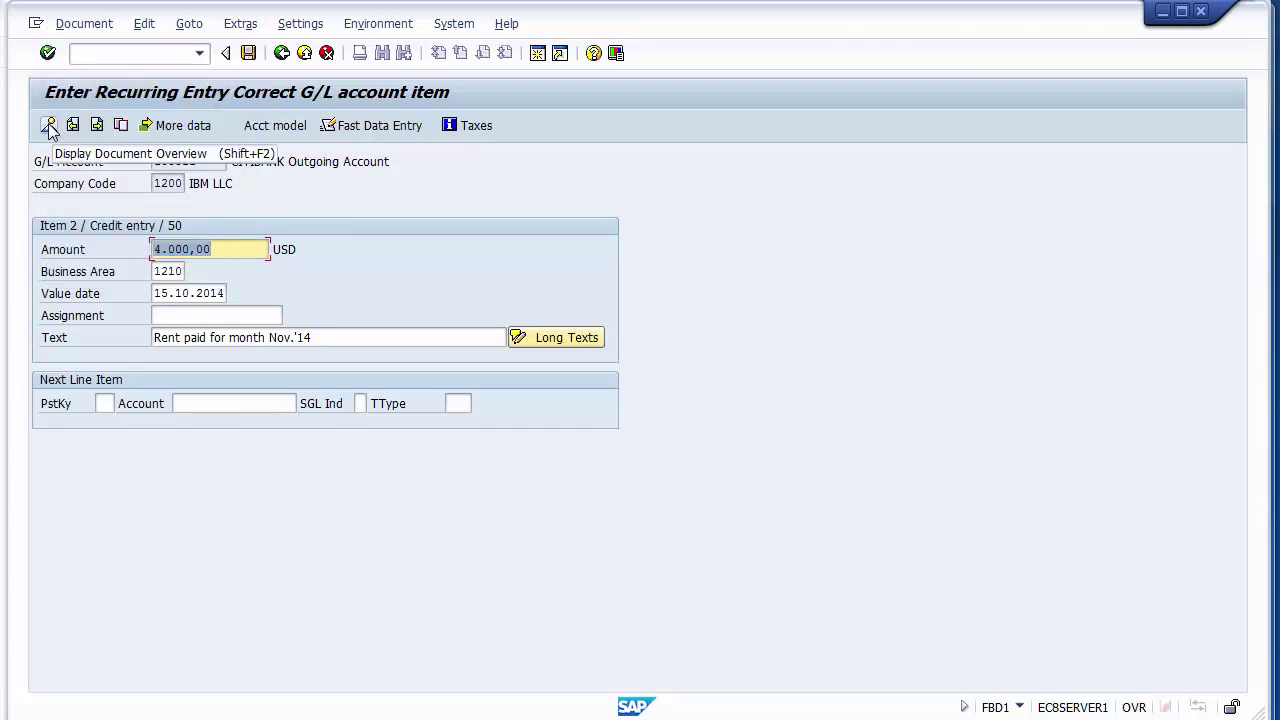
pyautogui.click(48, 125)
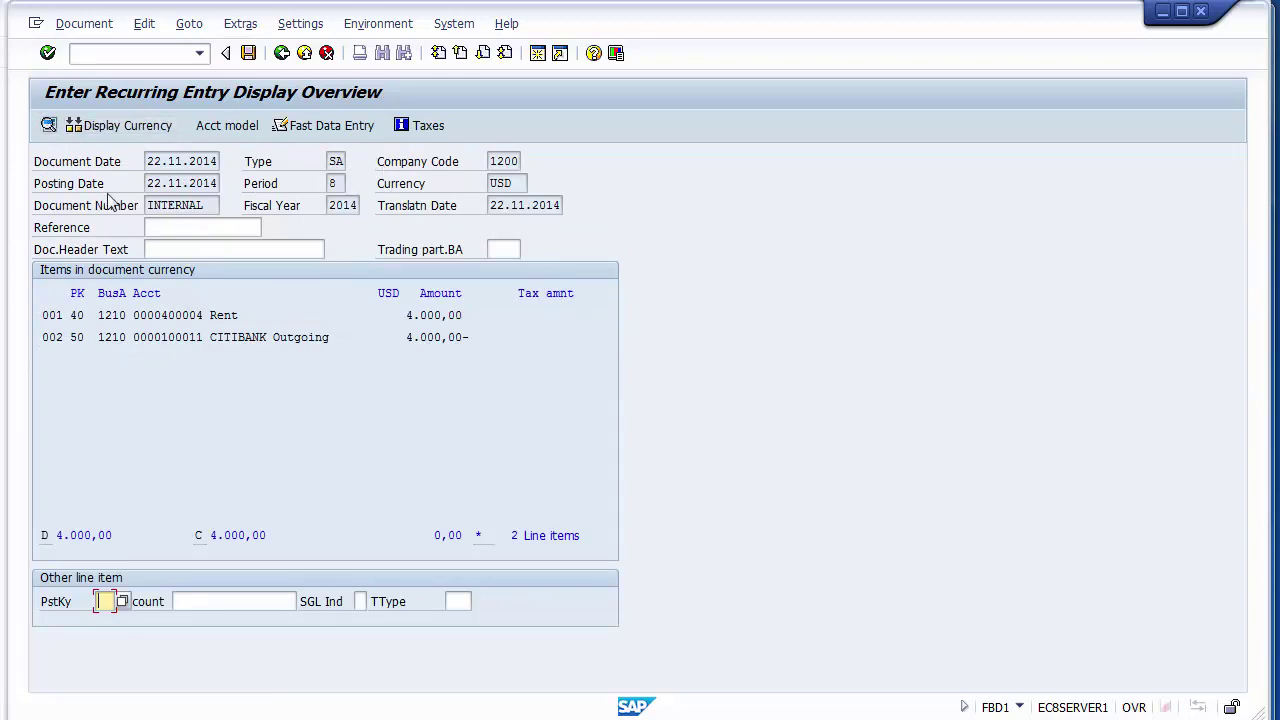
pyautogui.click(249, 54)
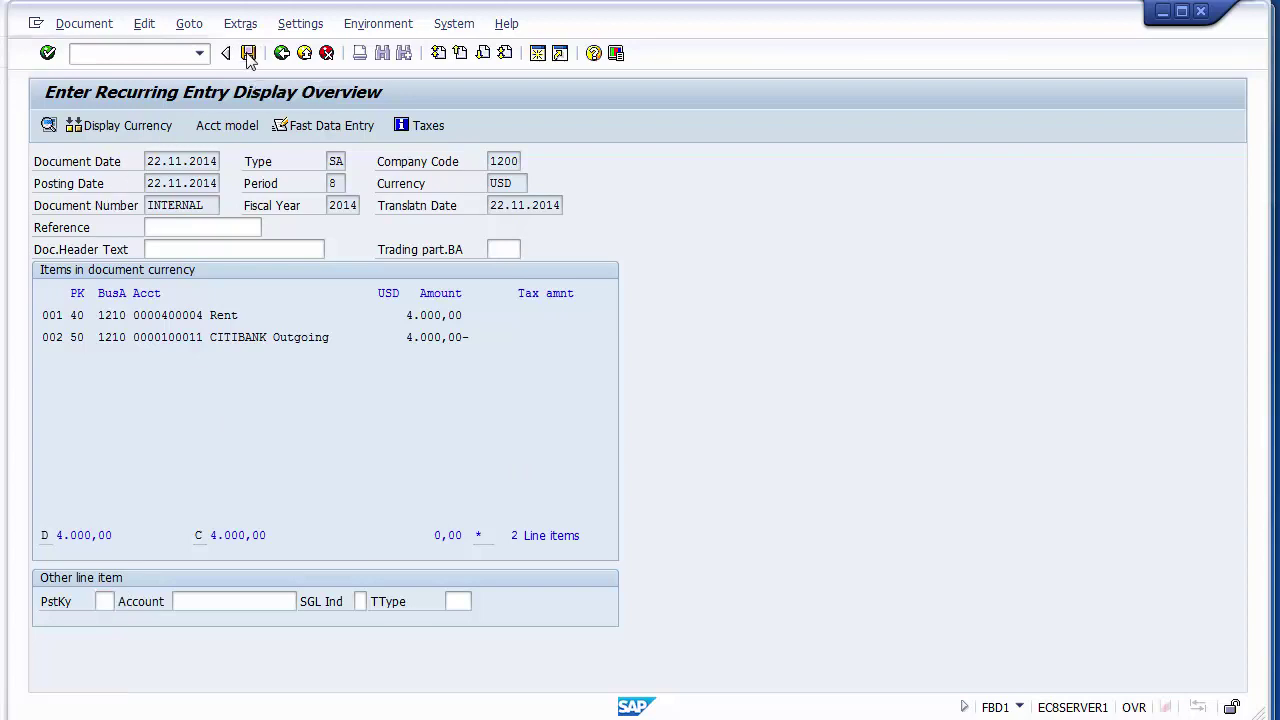
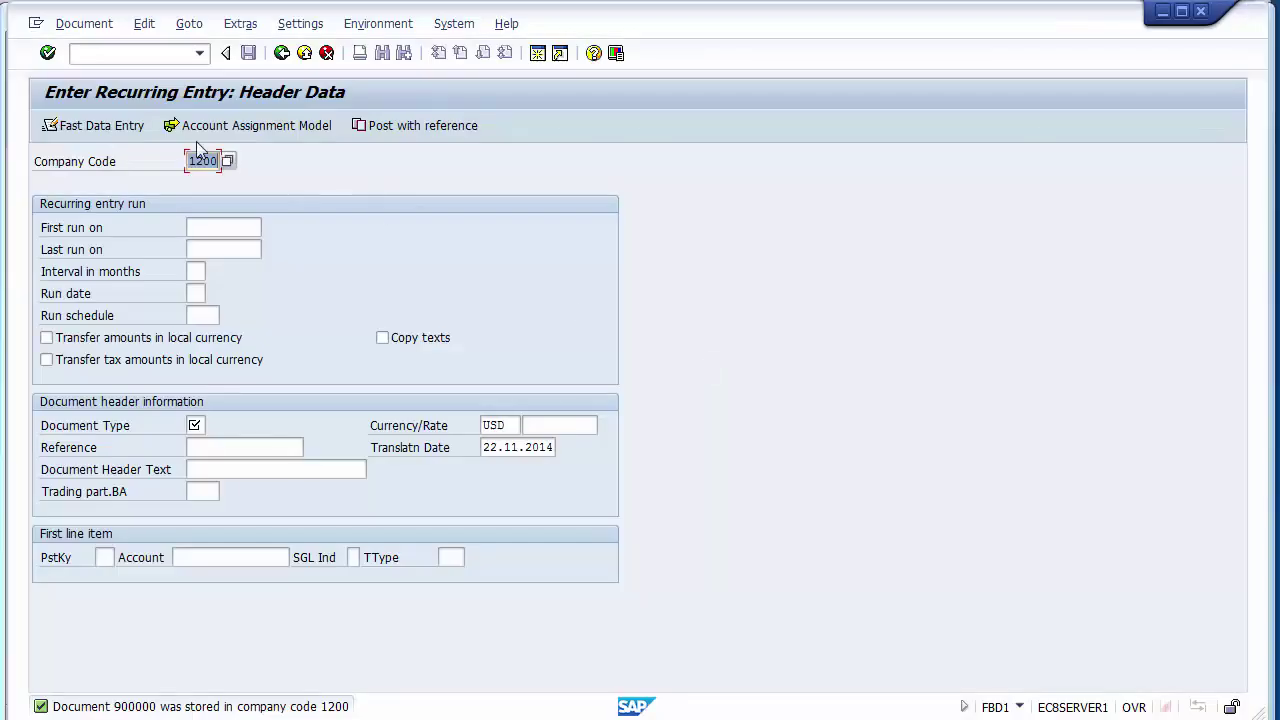
# Display recurring document 900000 for company code 1200 with FBD3, showing the Rent and CITIBANK lines.
pyautogui.click(120, 54)
pyautogui.write('/nfbd')
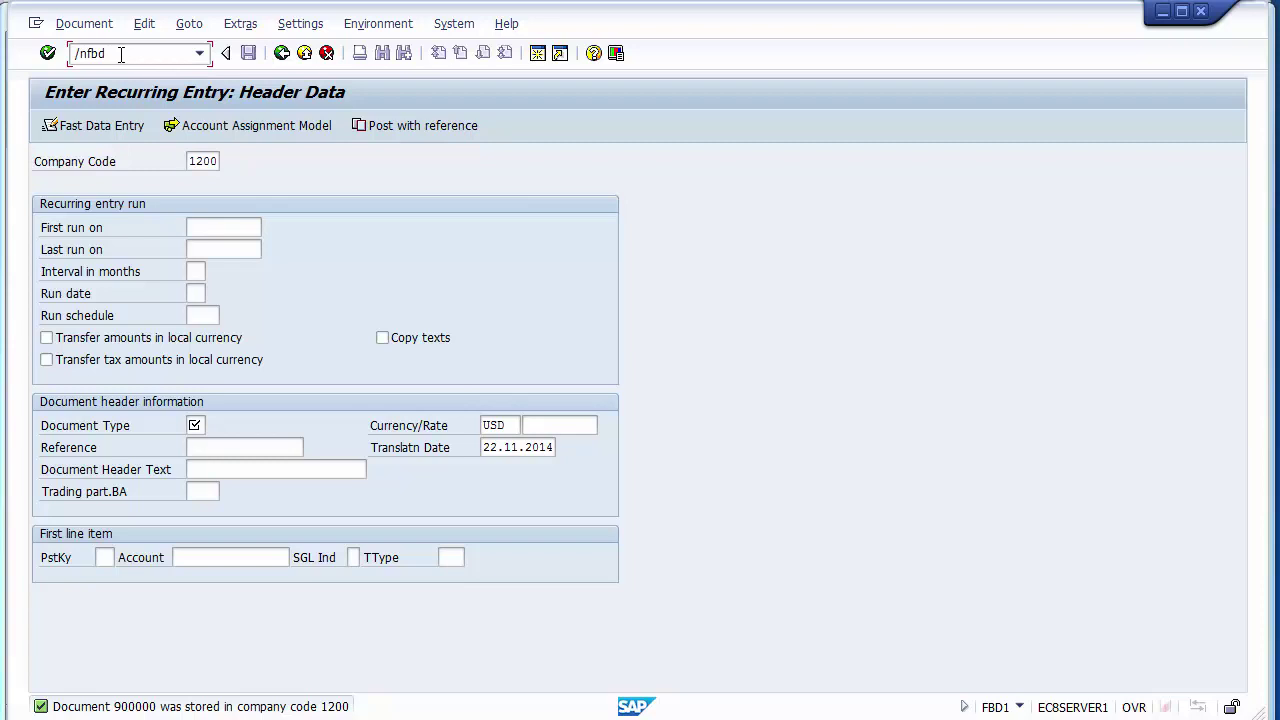
pyautogui.write('3')
pyautogui.press('Return')
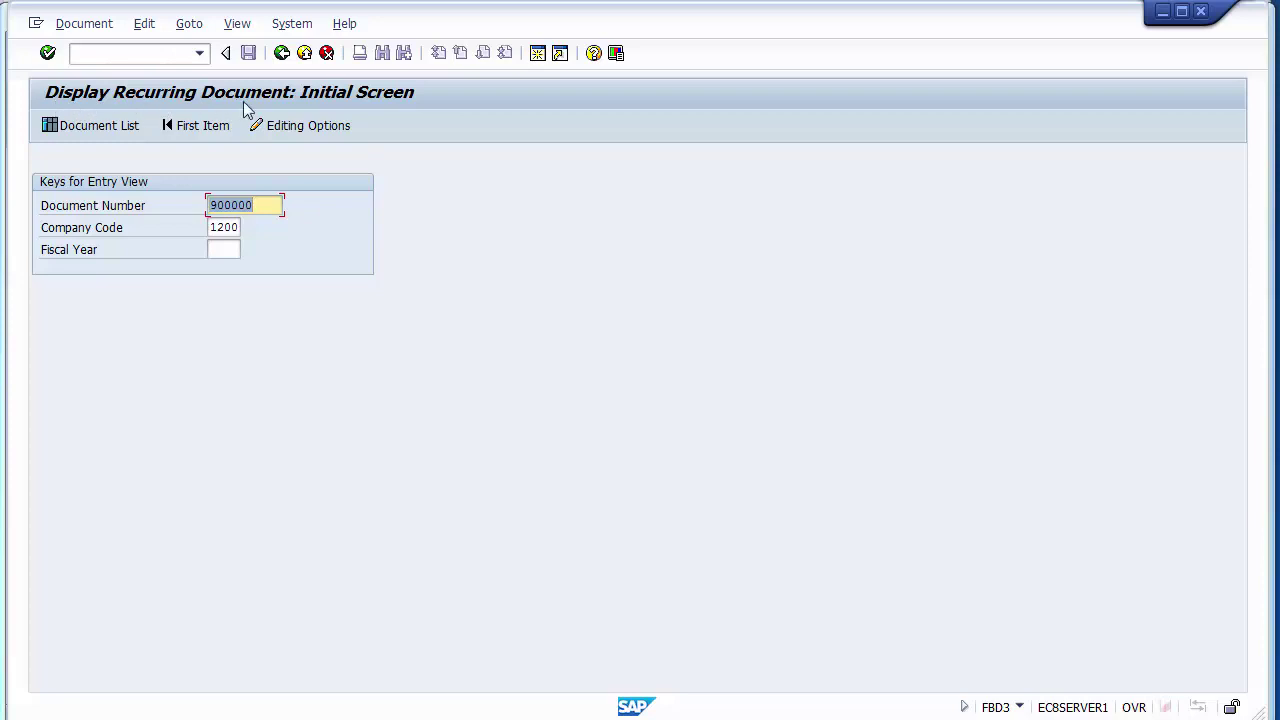
pyautogui.press('Return')
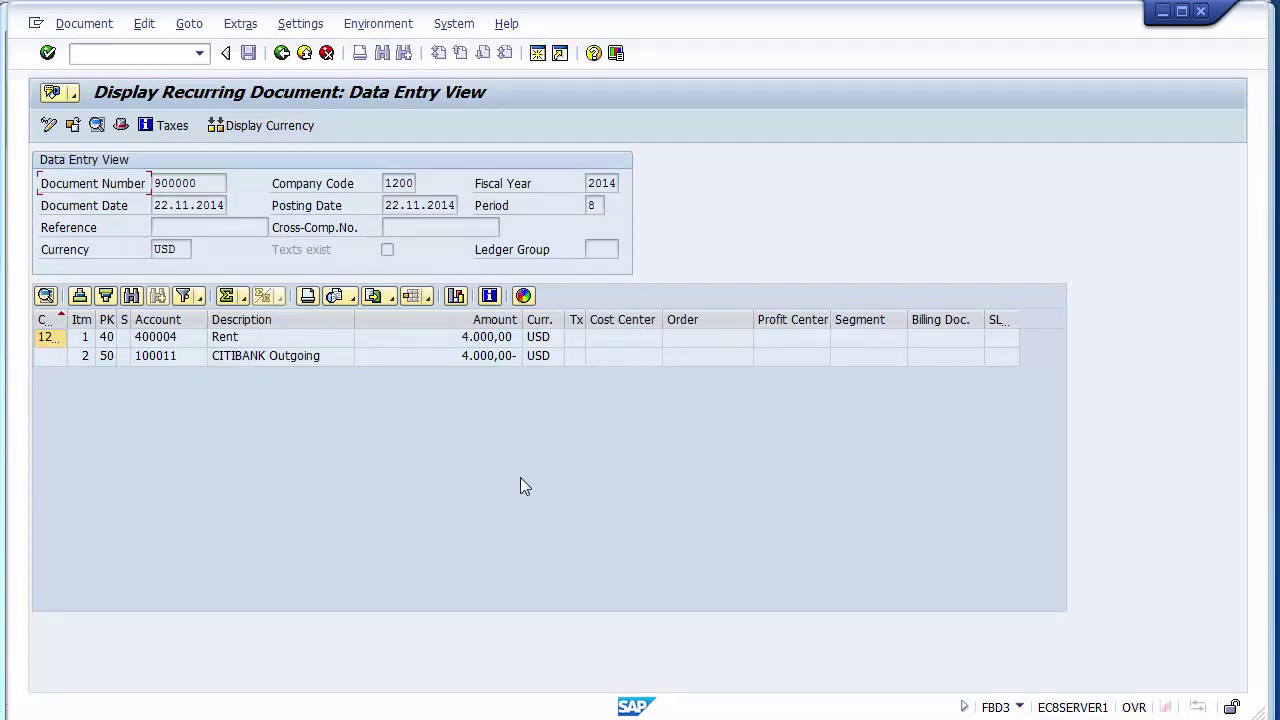
# Open recurring document 900000 in change mode with FBD2.
pyautogui.click(153, 54)
pyautogui.write('/nfbd2')
pyautogui.press('Return')
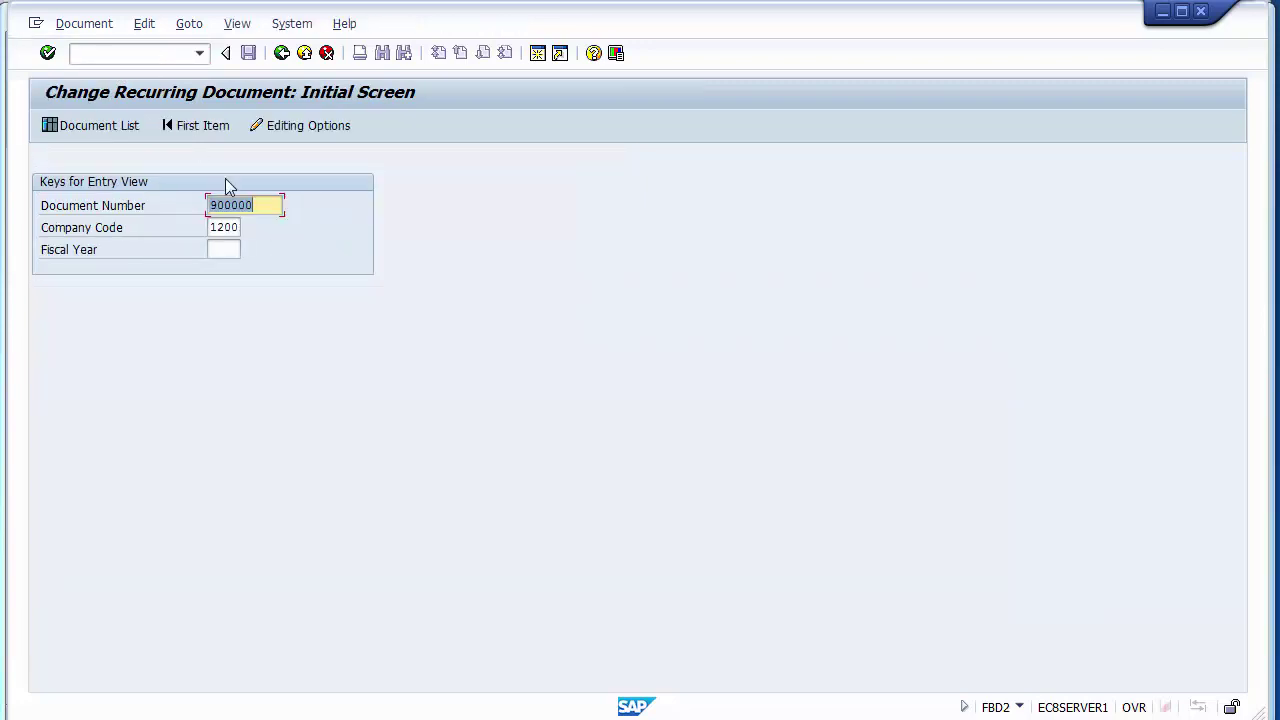
pyautogui.press('Return')
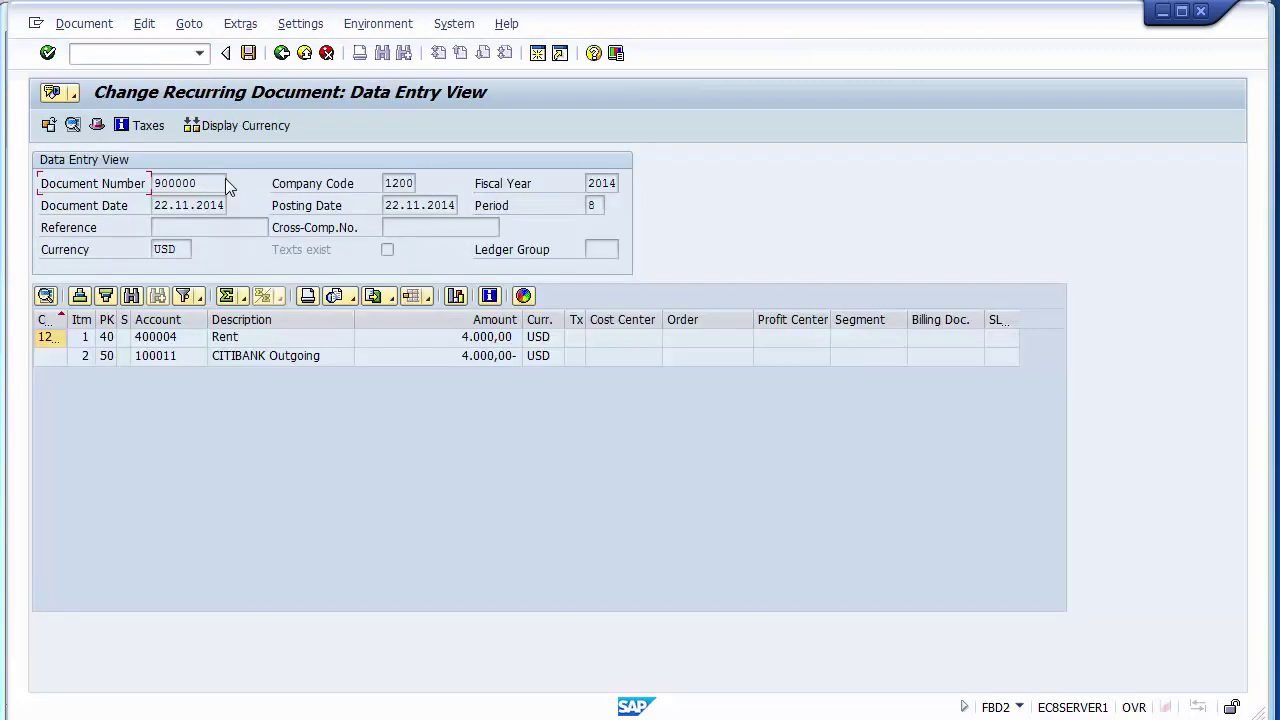
# Check the Rent line item's 4.000,00 amount and text, then save without changes.
pyautogui.doubleClick(235, 338)
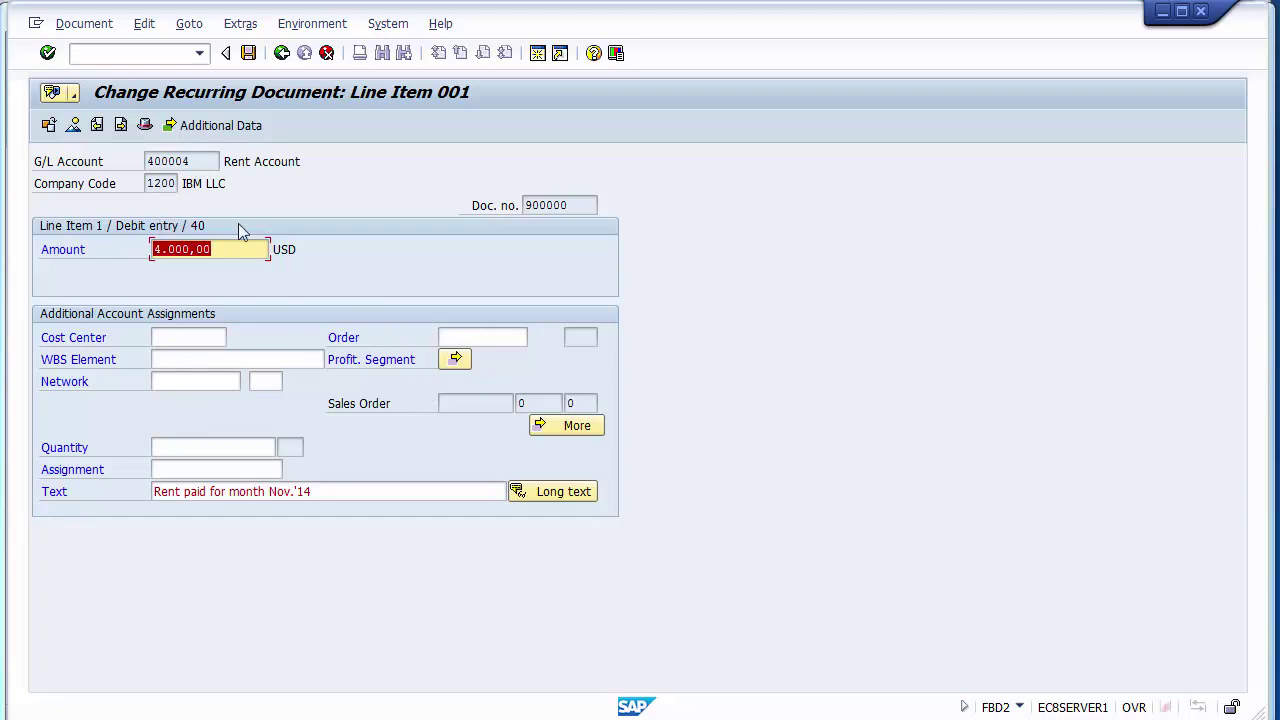
pyautogui.click(225, 249)
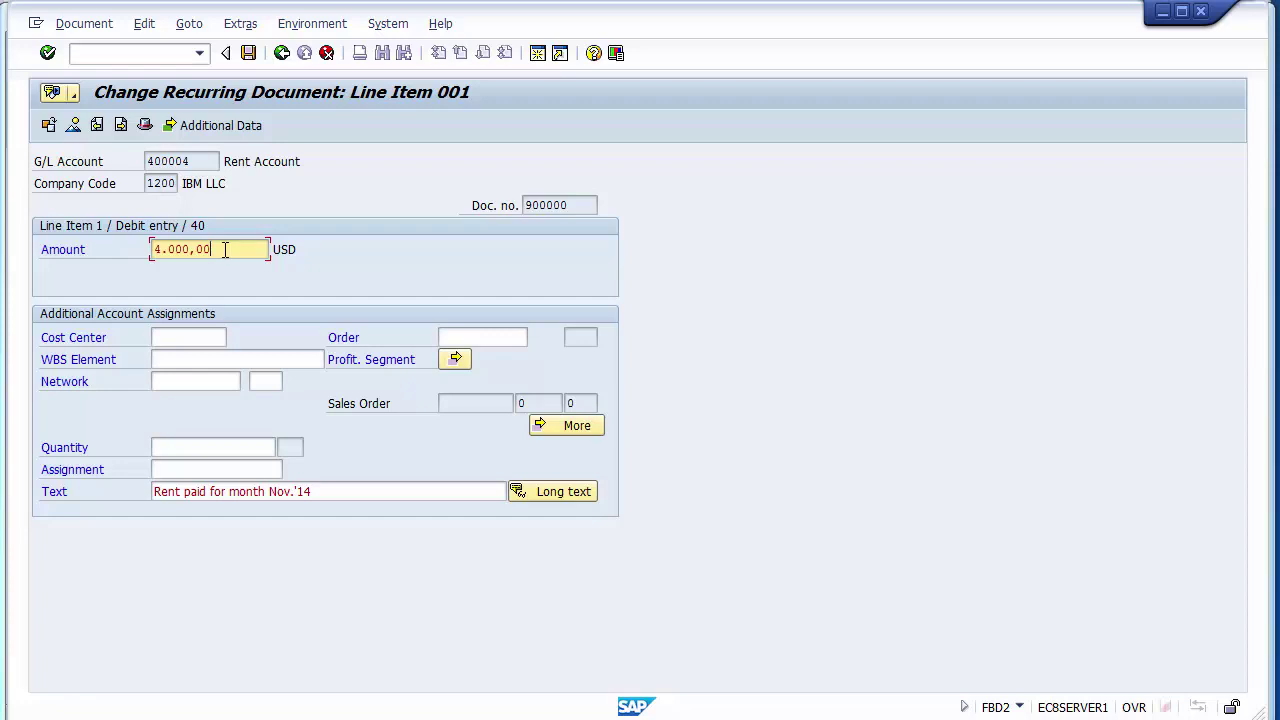
pyautogui.click(340, 490)
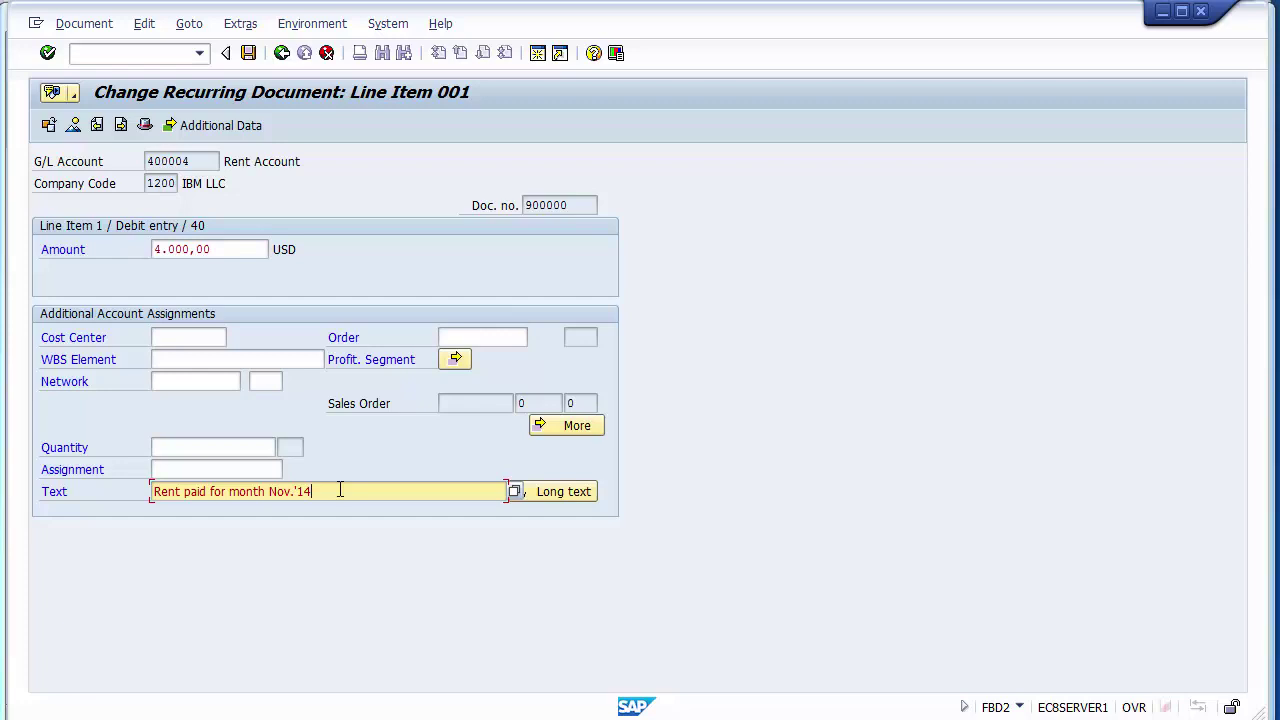
pyautogui.moveTo(268, 491); pyautogui.dragTo(295, 496)
pyautogui.click(293, 491)
pyautogui.click(249, 53)
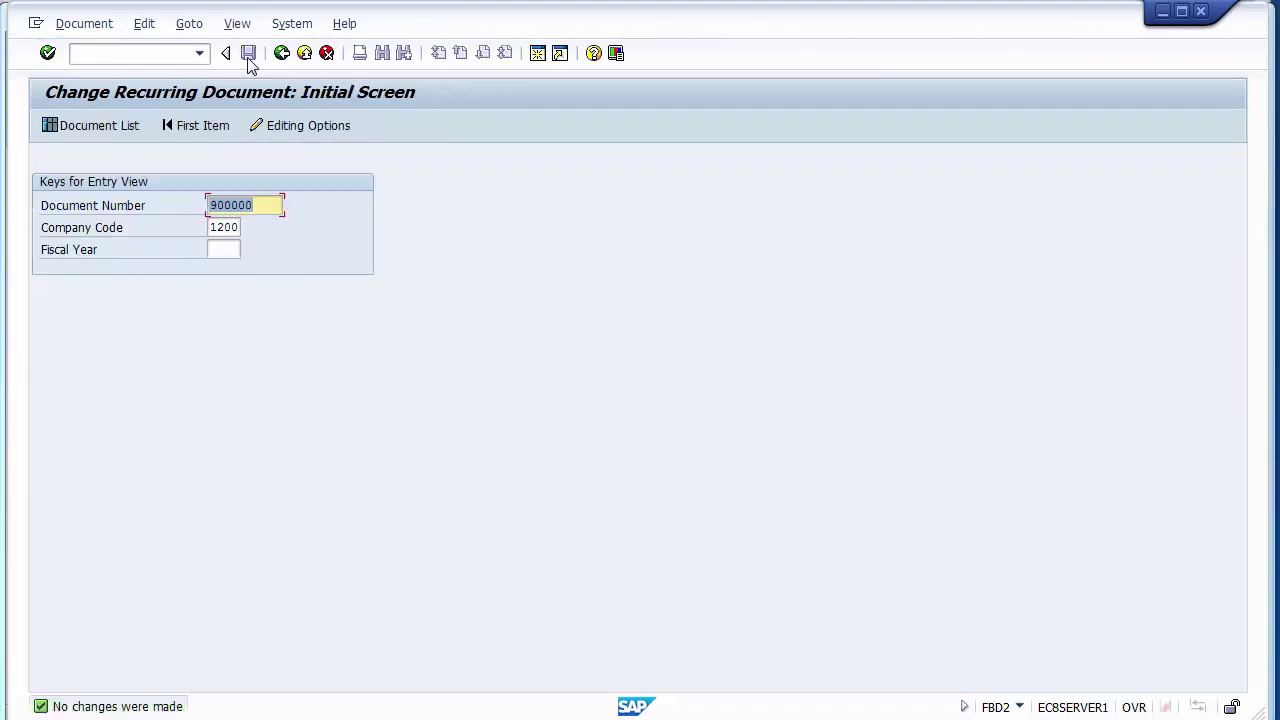
# Review the Business Transactions slide in PowerPoint, then return to SAP Easy Access.
pyautogui.hotkey('alt', 'Tab')
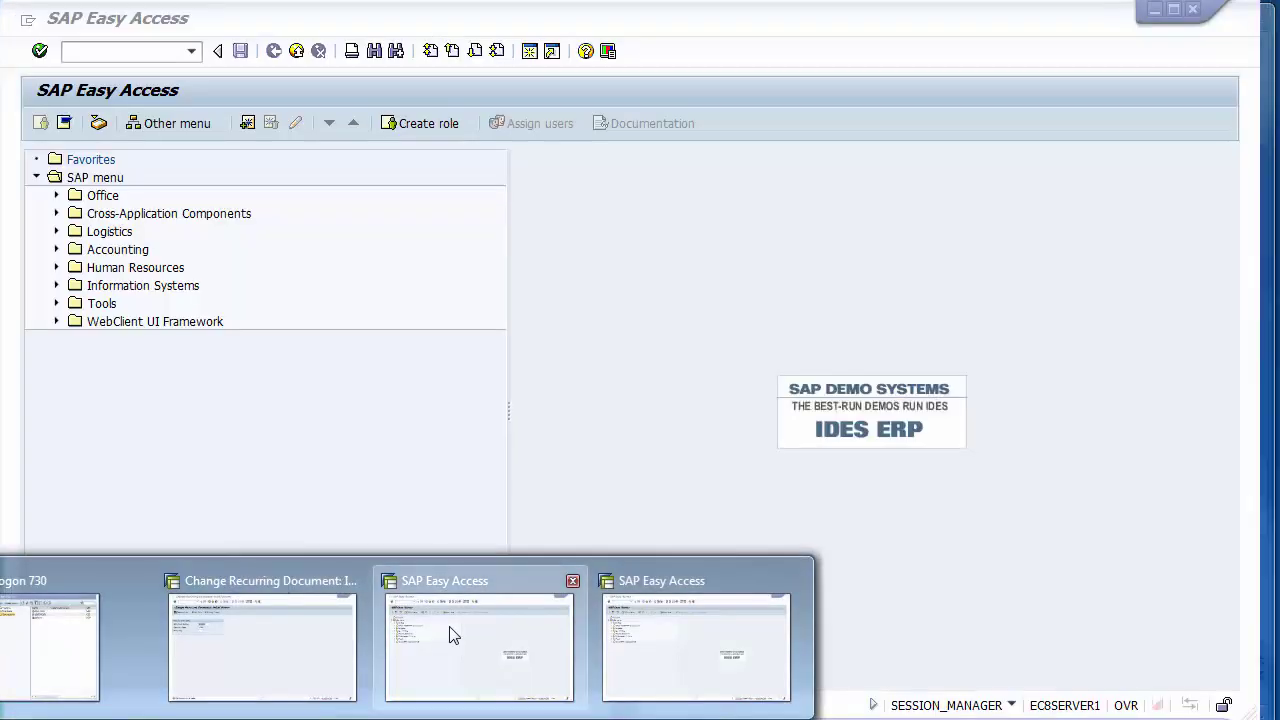
pyautogui.click(451, 634)
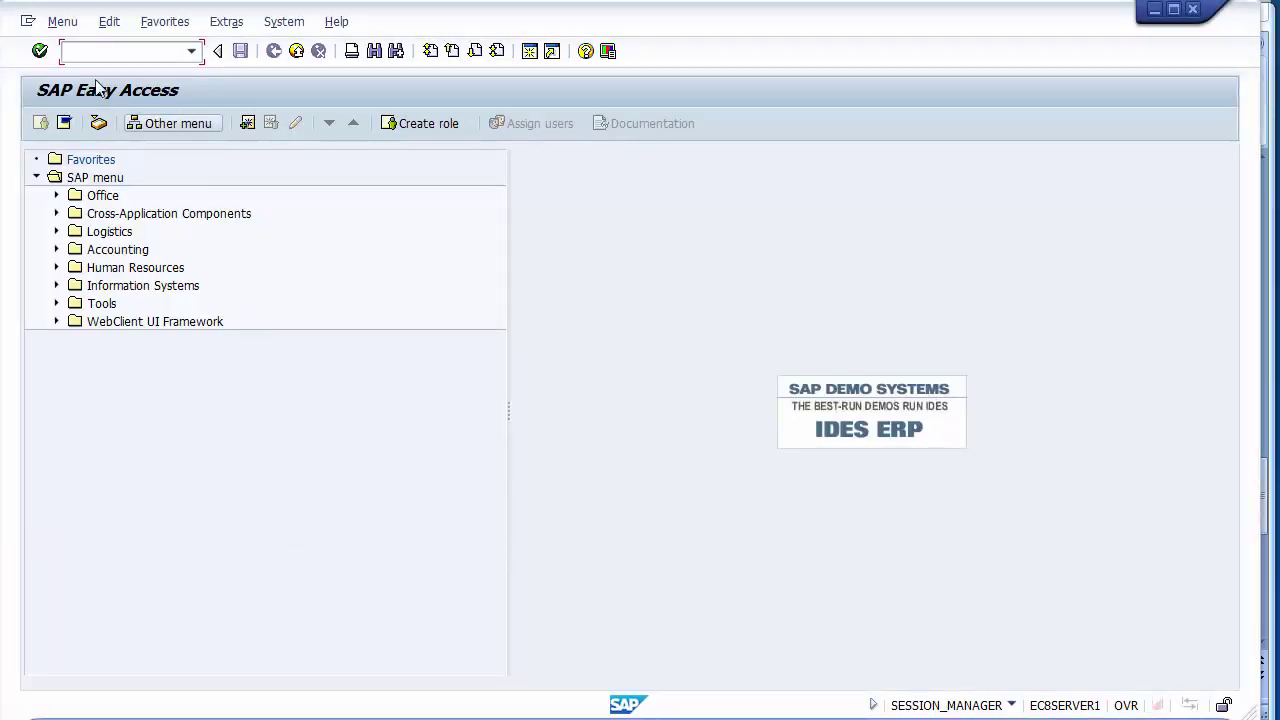
# Start F.14 and enter company code 1200 with fiscal year 2014.
pyautogui.write('f.')
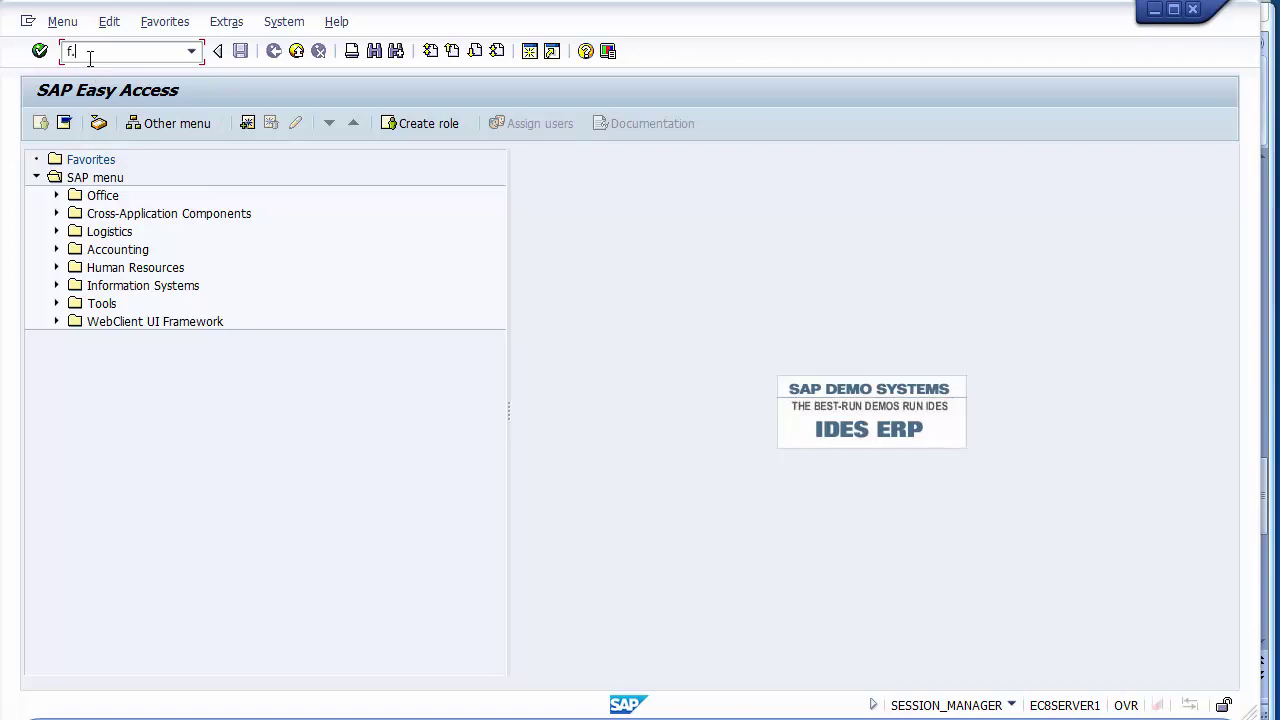
pyautogui.write('14')
pyautogui.press('Return')
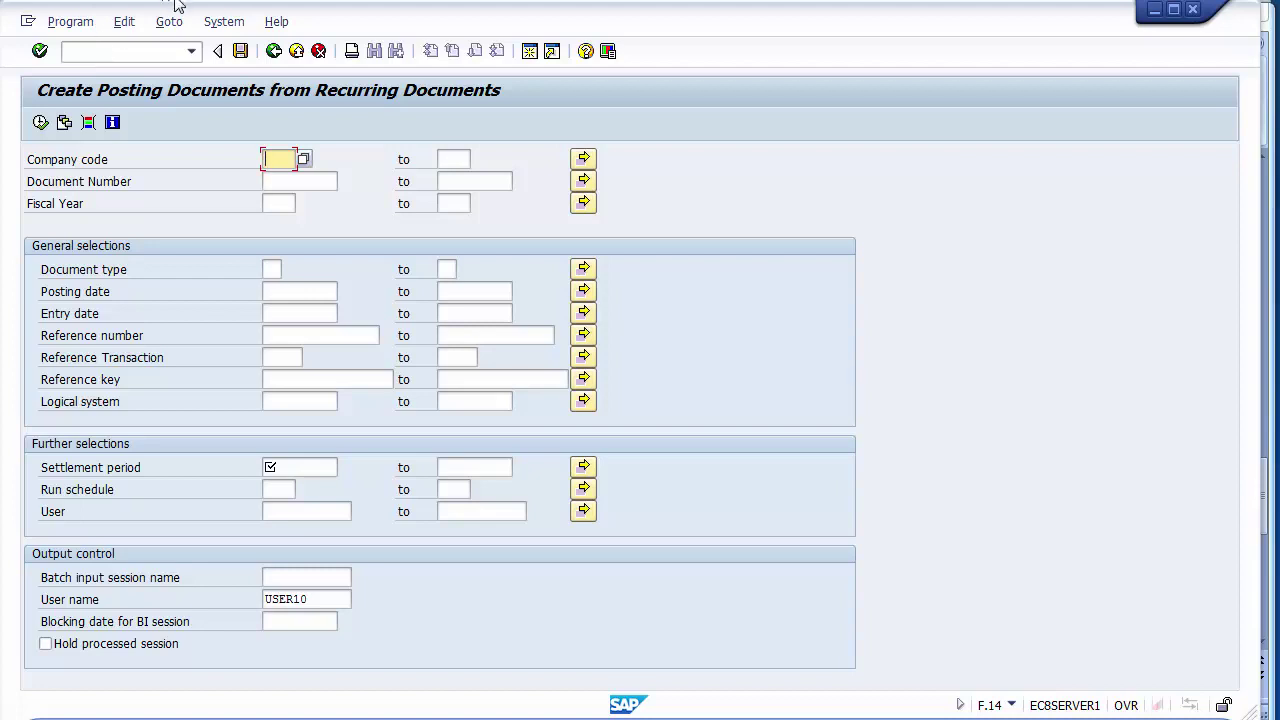
pyautogui.write('1200')
pyautogui.click(286, 207)
pyautogui.write('20')
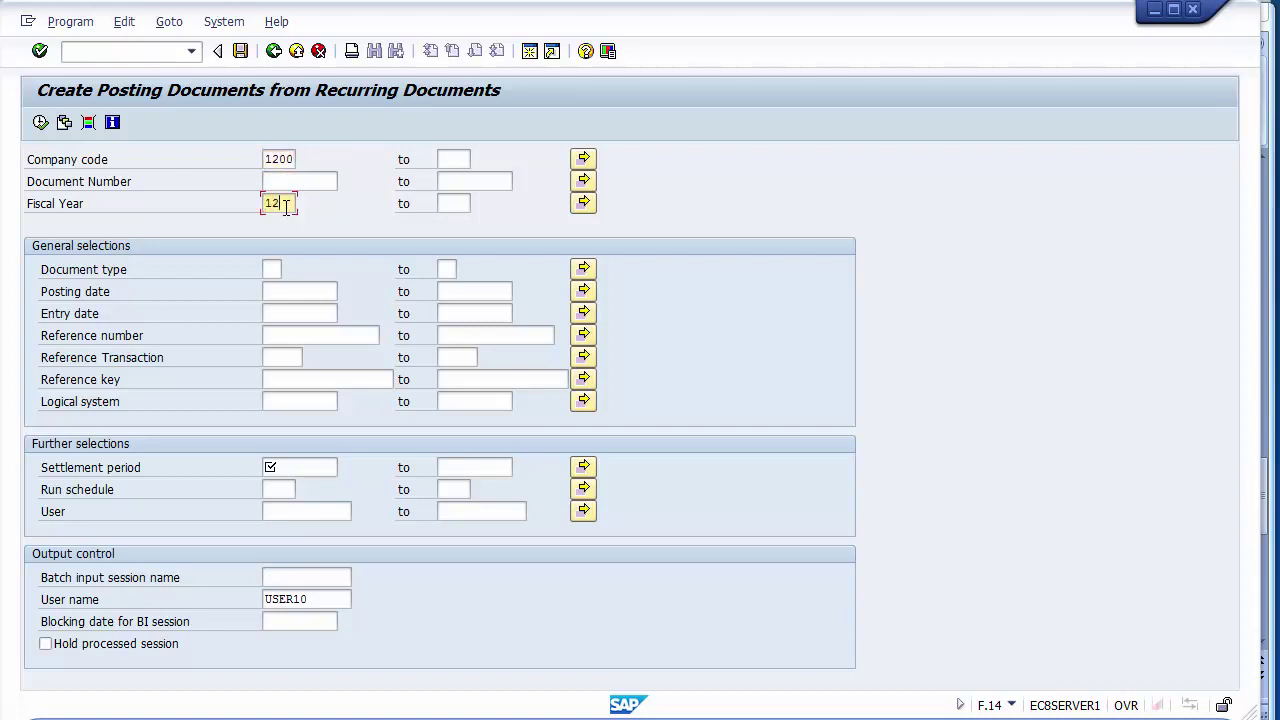
pyautogui.press('BackSpace')
pyautogui.write('1')
pyautogui.press('BackSpace')
pyautogui.write('014')
# Set the settlement period from 01112014 to 30112014.
pyautogui.click(314, 466)
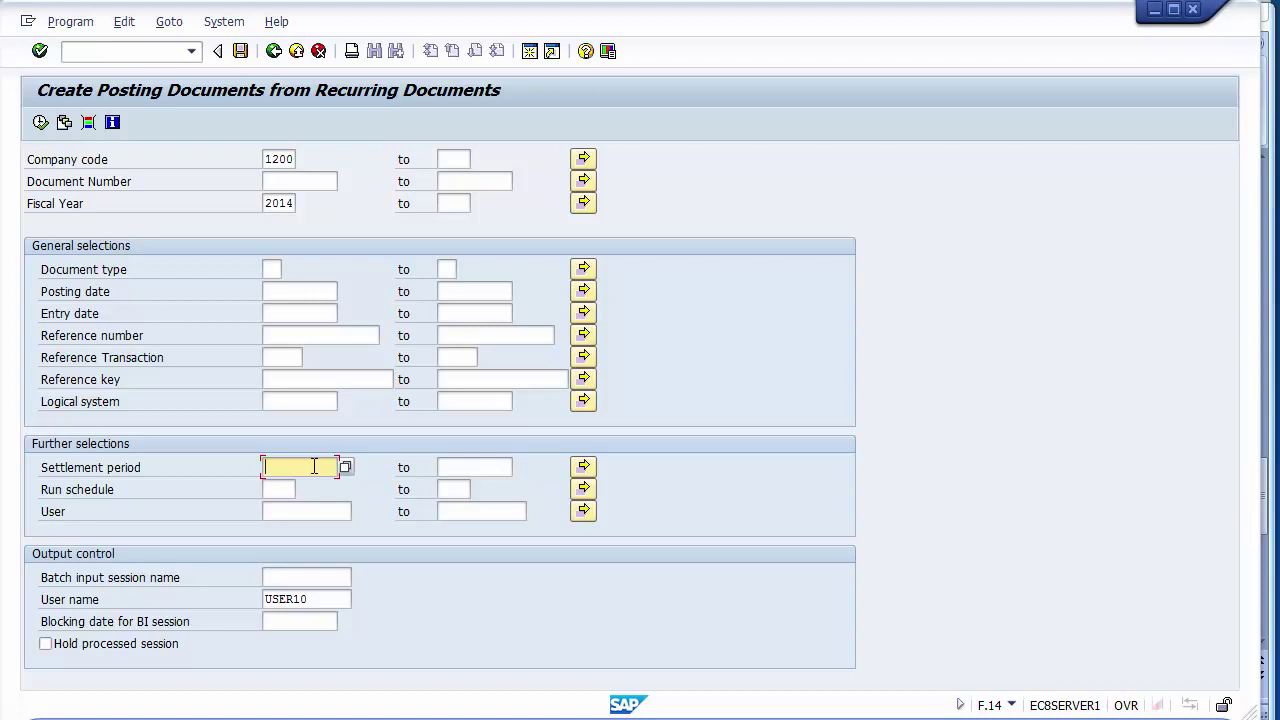
pyautogui.write('01112014')
pyautogui.press('Tab')
pyautogui.write('31')
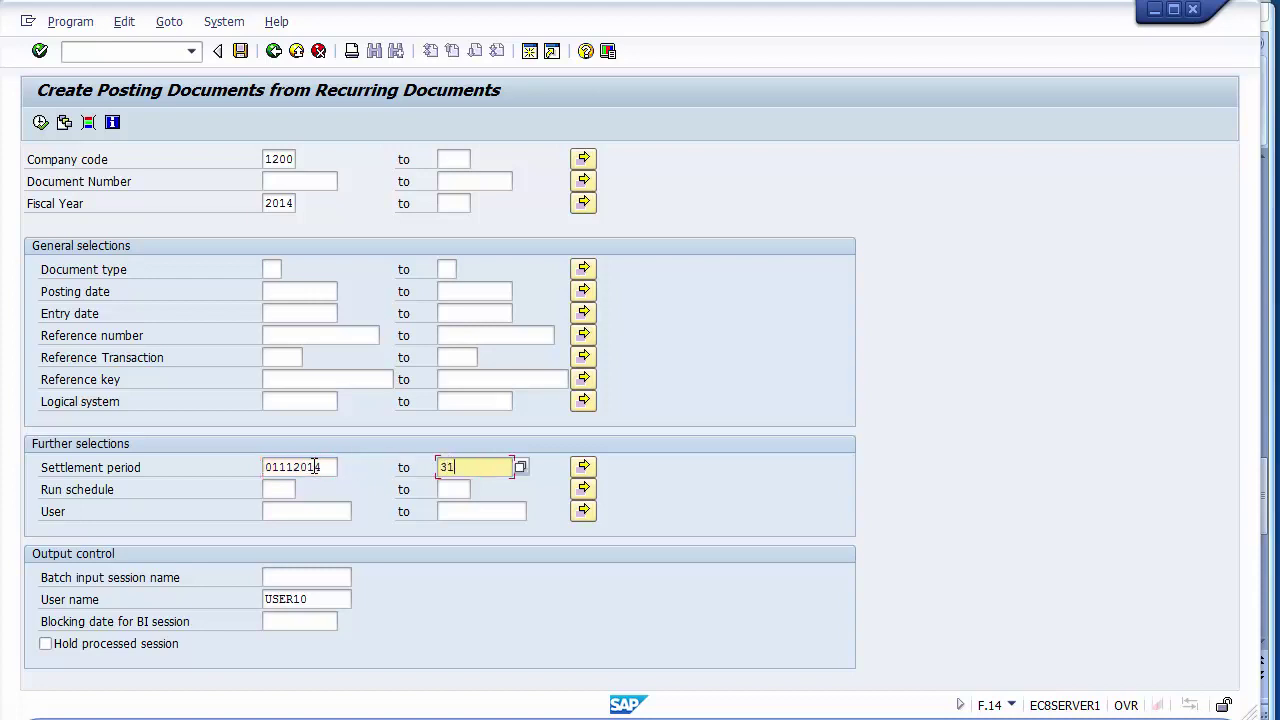
pyautogui.press('BackSpace')
pyautogui.press('BackSpace')
pyautogui.write('30112014')
pyautogui.click(304, 180)
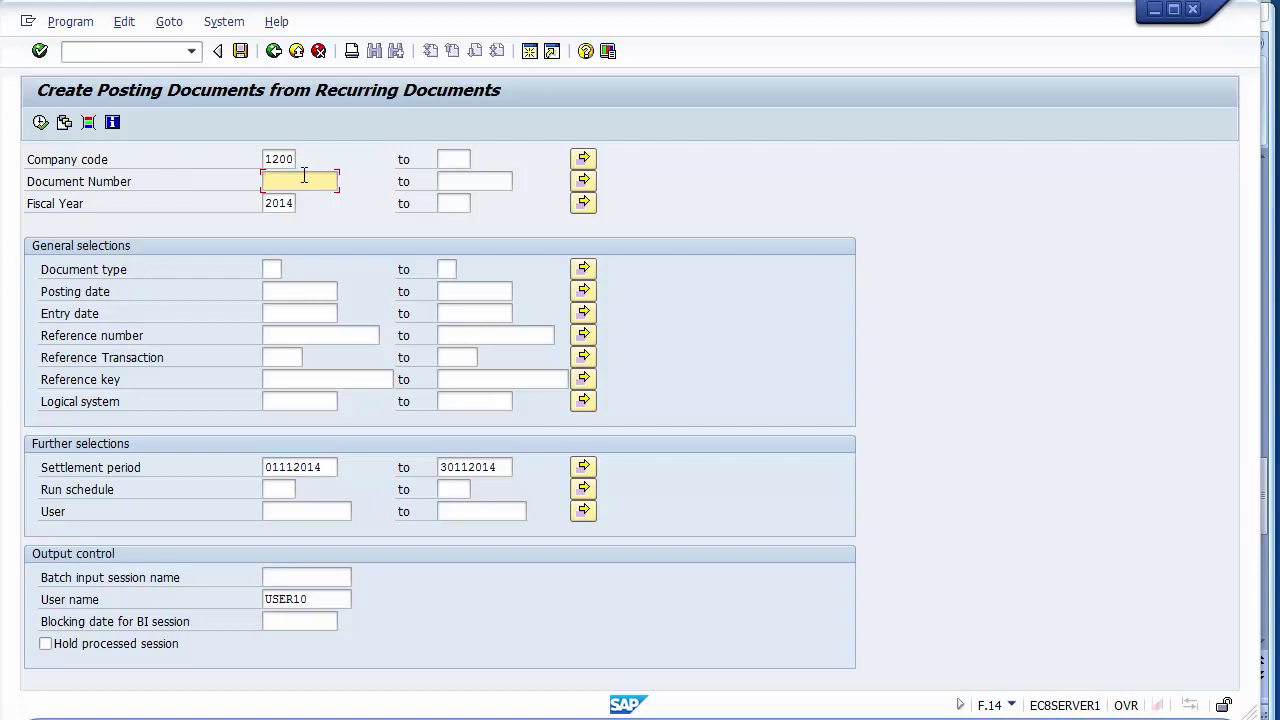
# Restrict the posting run to document number 900000 and confirm the selection.
pyautogui.press('F4')
pyautogui.click(70, 21)
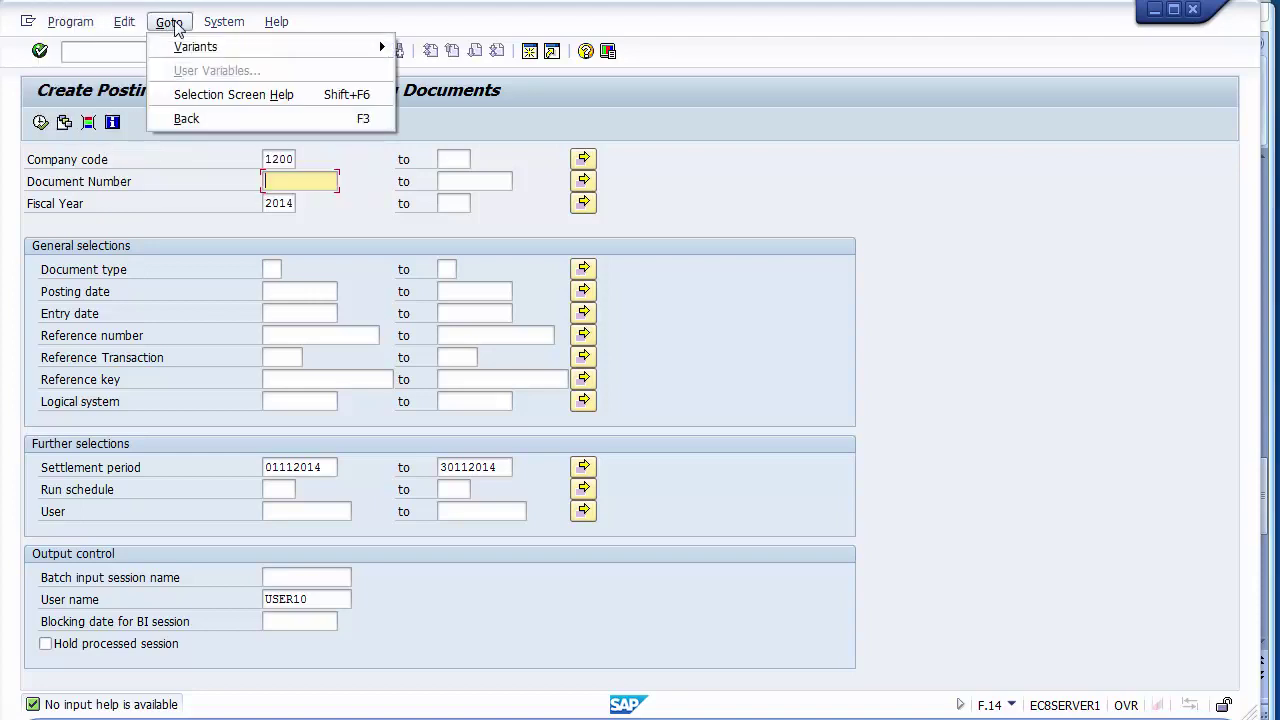
pyautogui.click(705, 245)
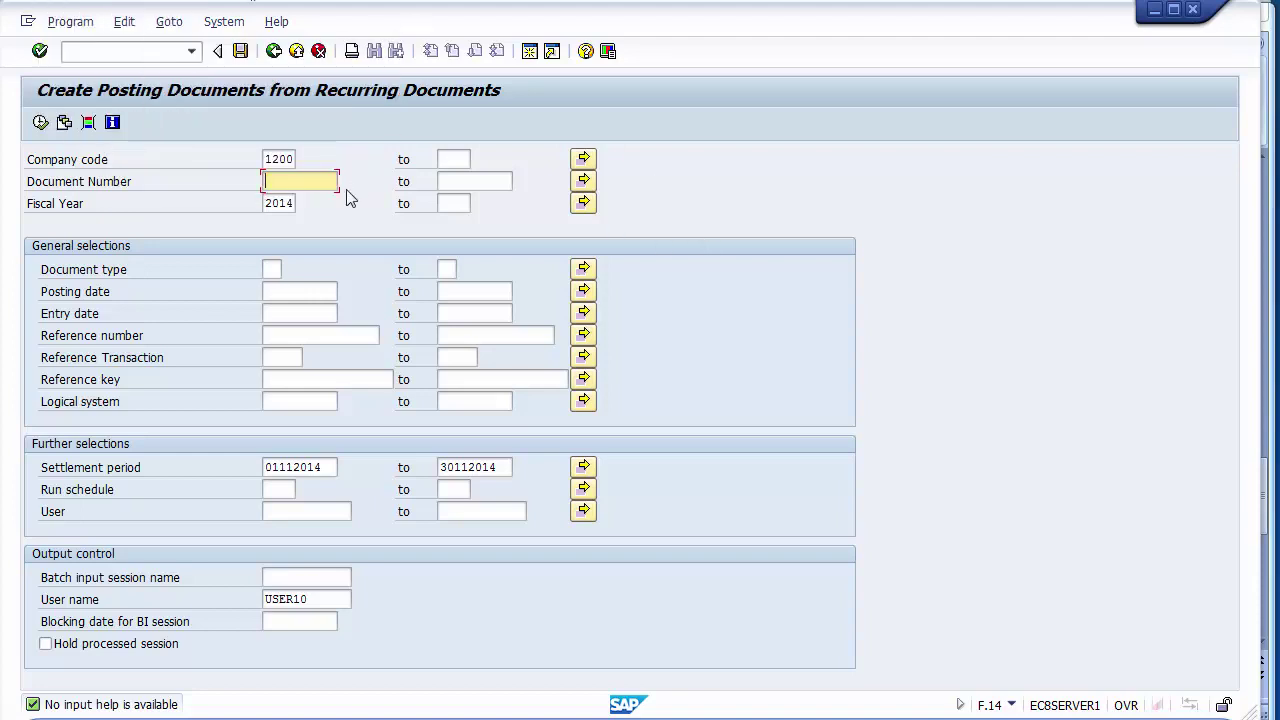
pyautogui.write('900000')
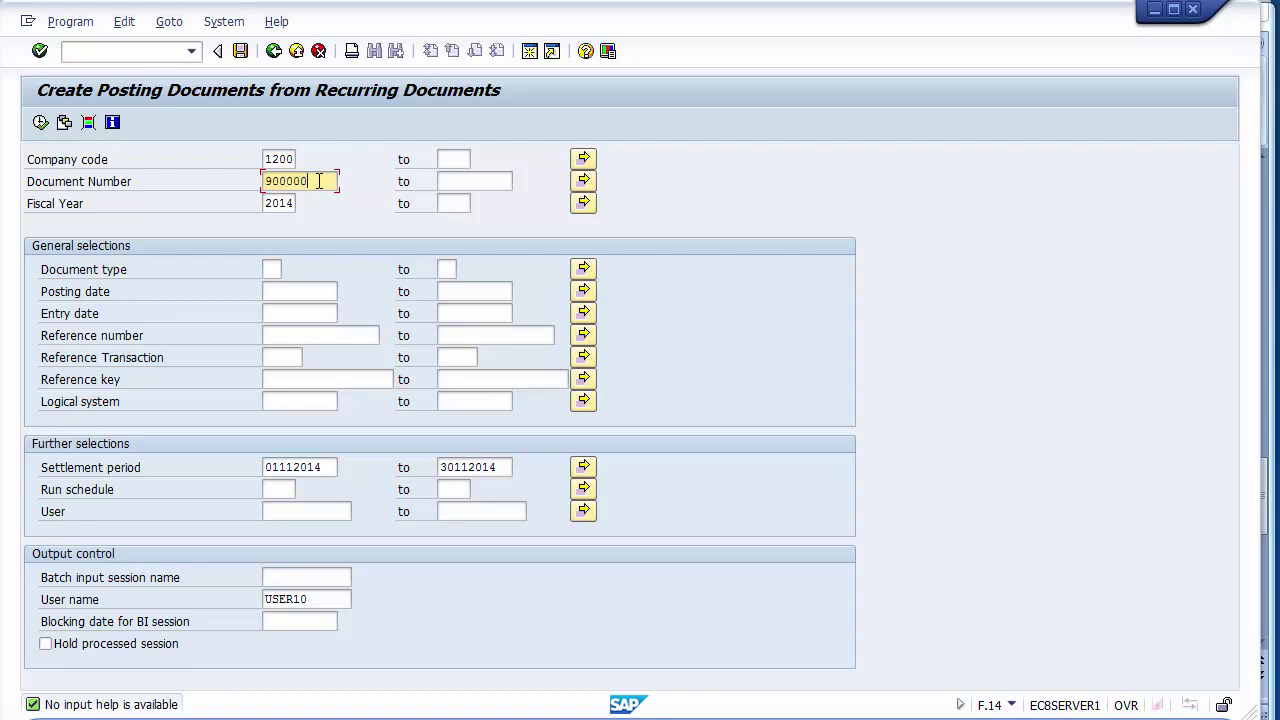
pyautogui.press('Return')
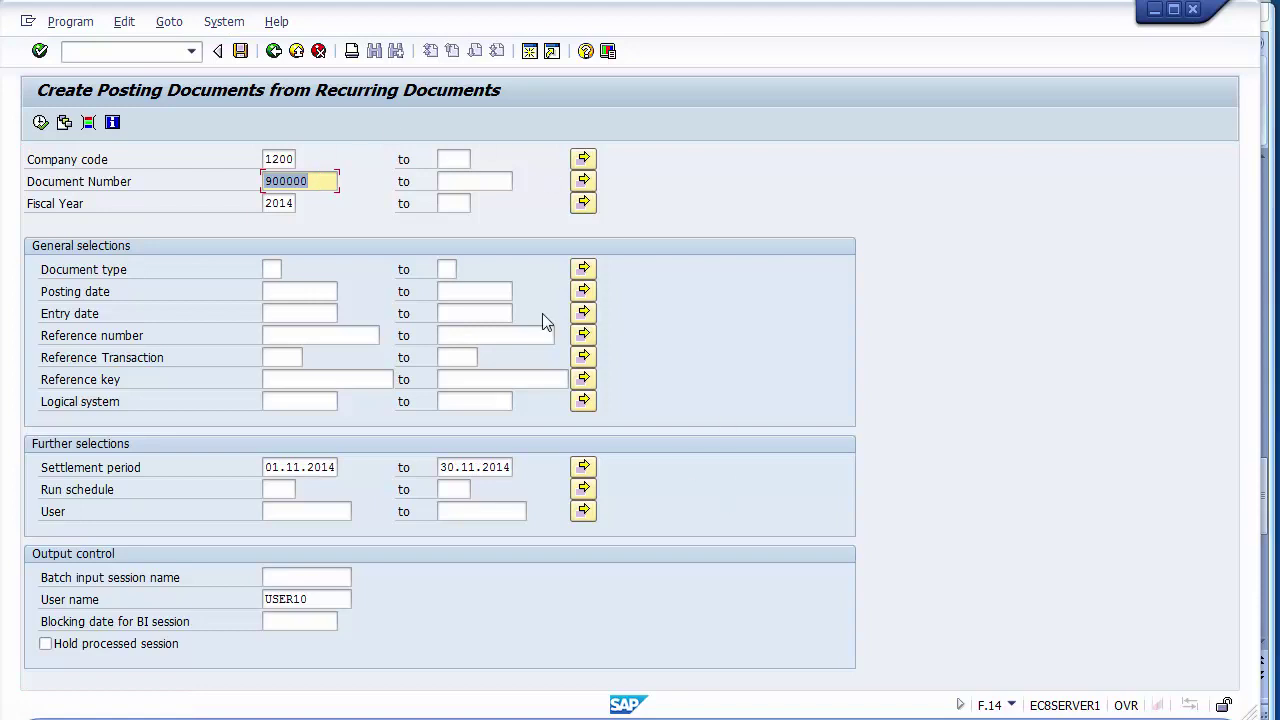
# Glance at the slide and the change-document window, then return to the F.14 selection screen.
pyautogui.hotkey('alt', 'Tab')
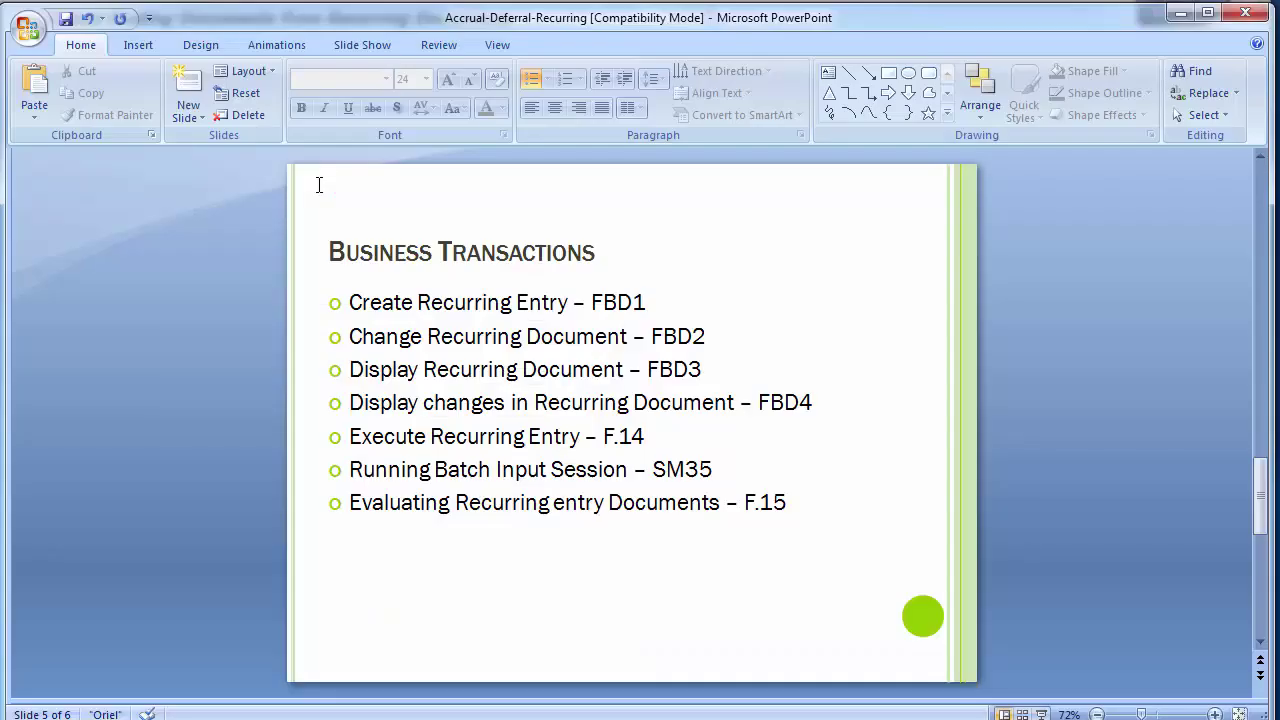
pyautogui.hotkey('alt', 'Tab')
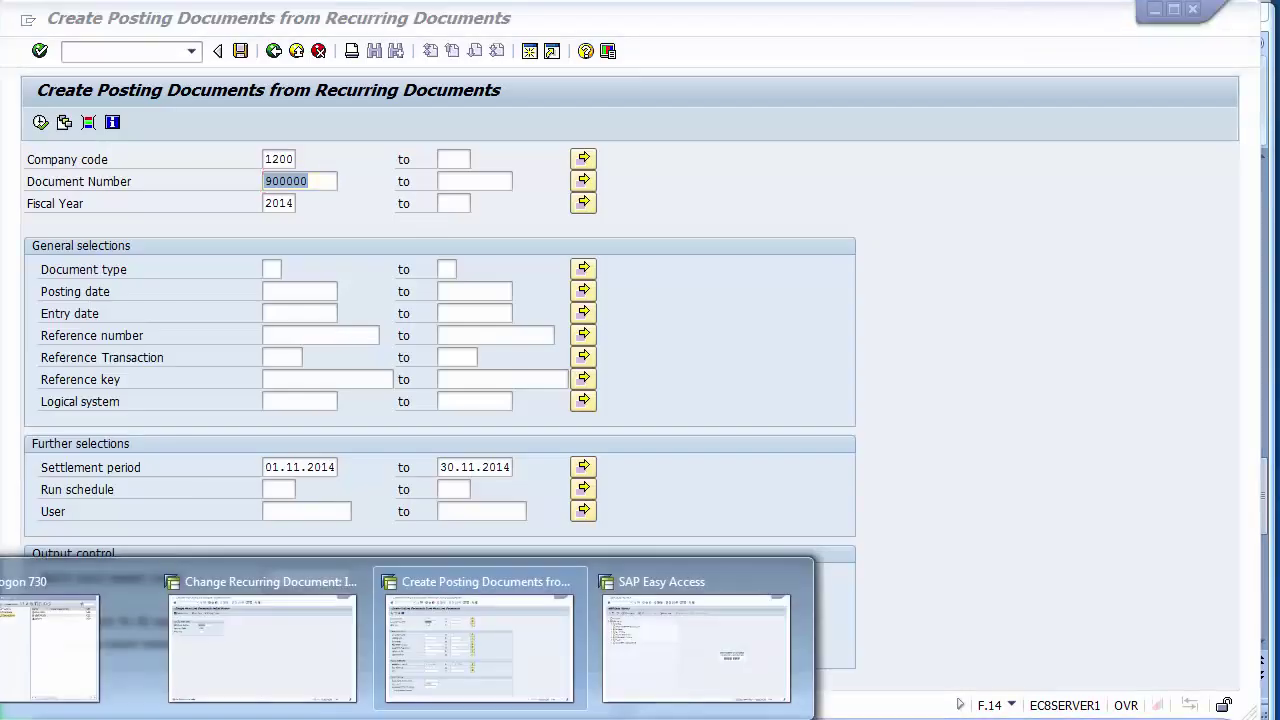
pyautogui.click(290, 674)
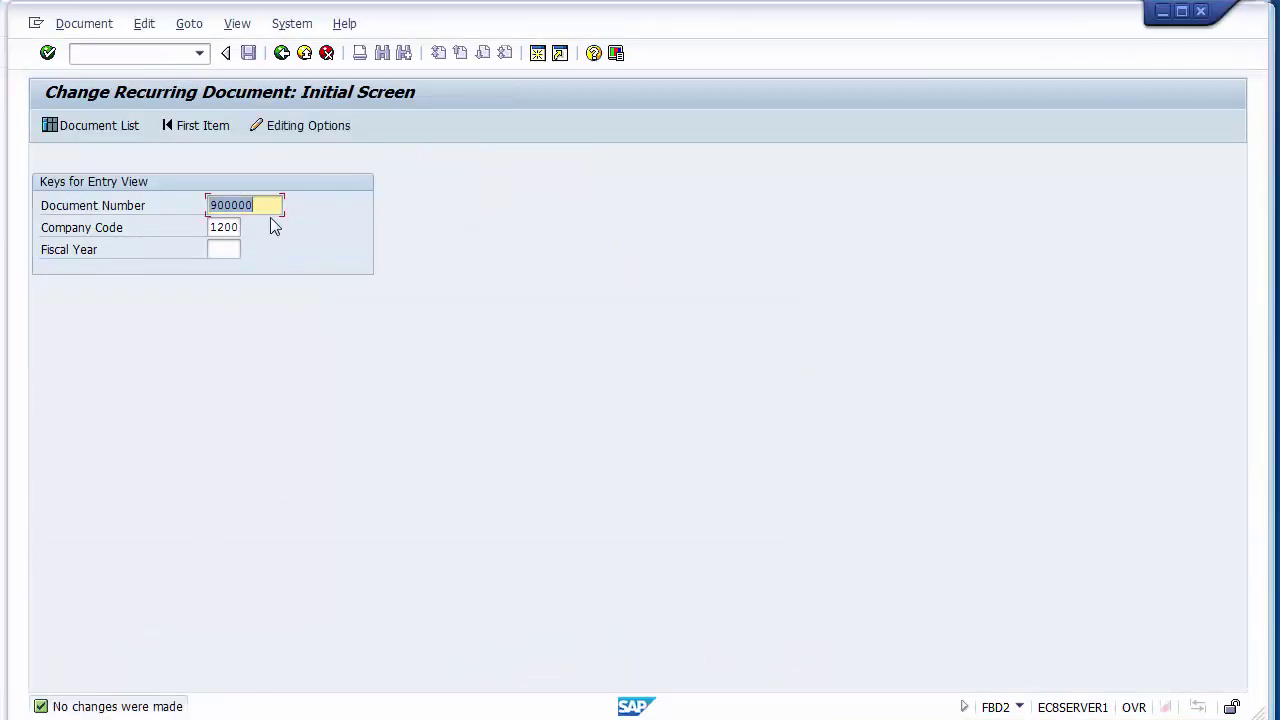
pyautogui.hotkey('alt', 'Tab')
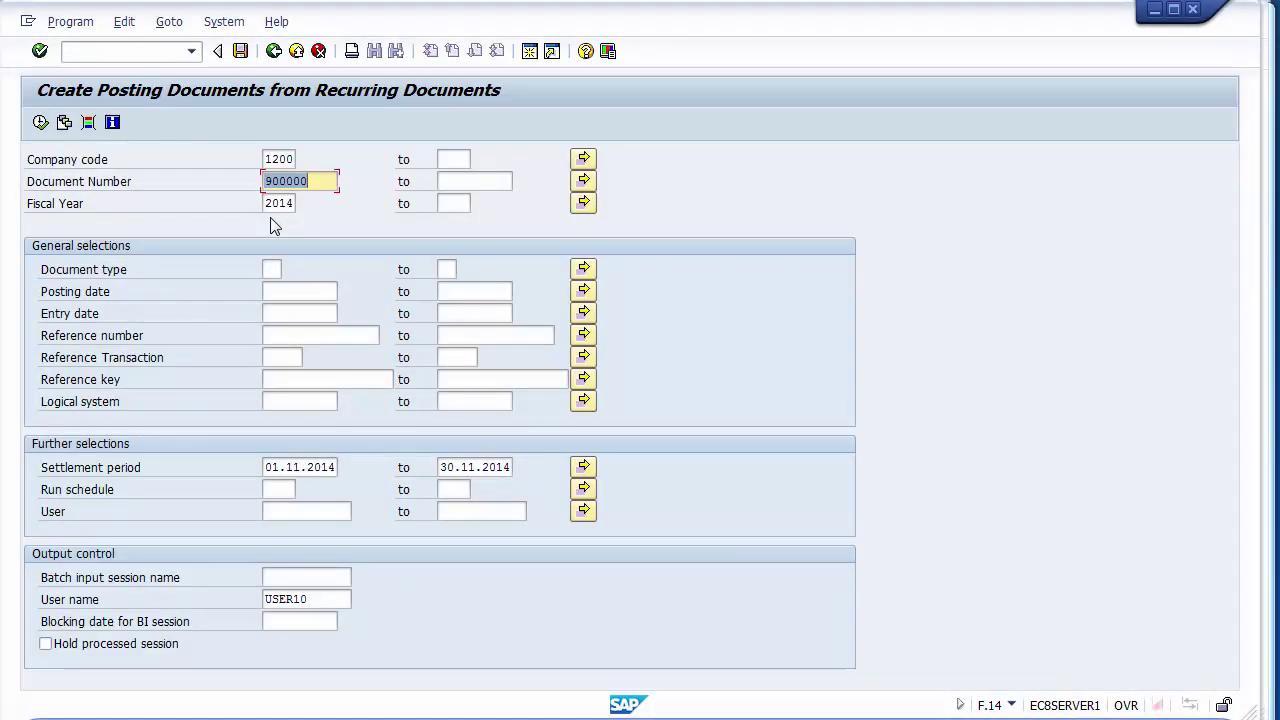
pyautogui.press('End')
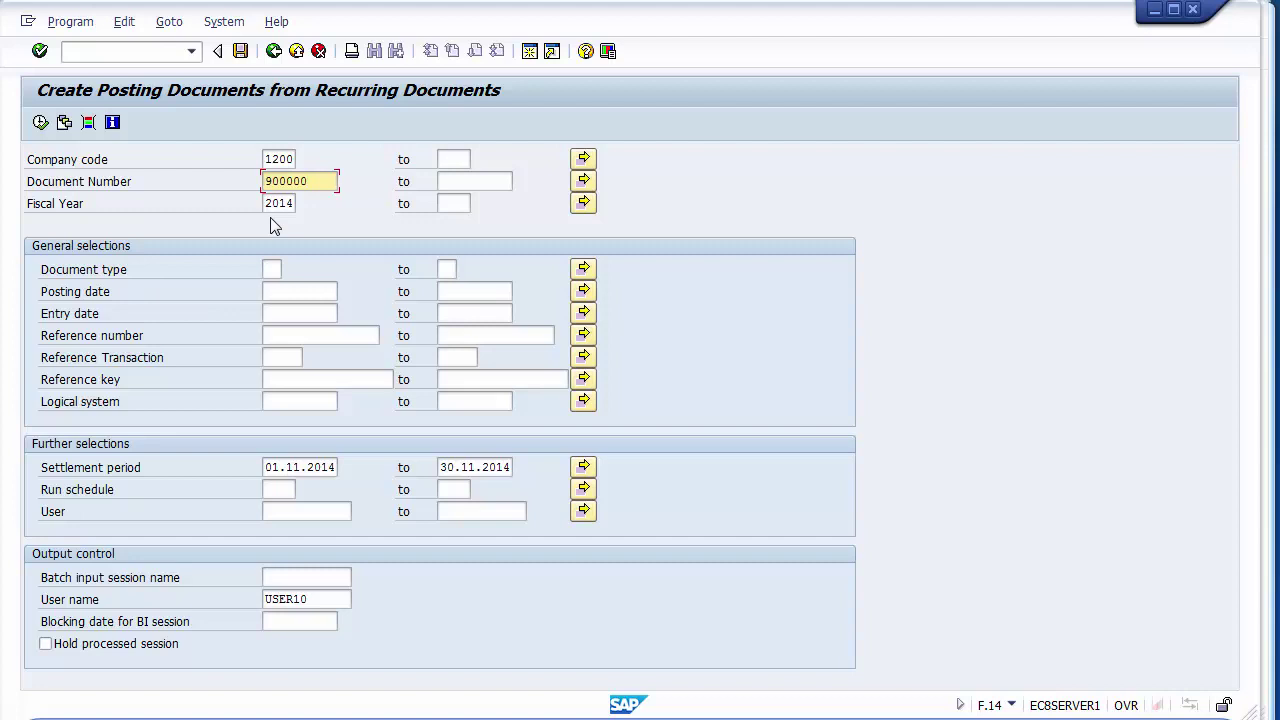
# Execute the F.14 run to create batch input session SAPF120.
pyautogui.click(40, 122)
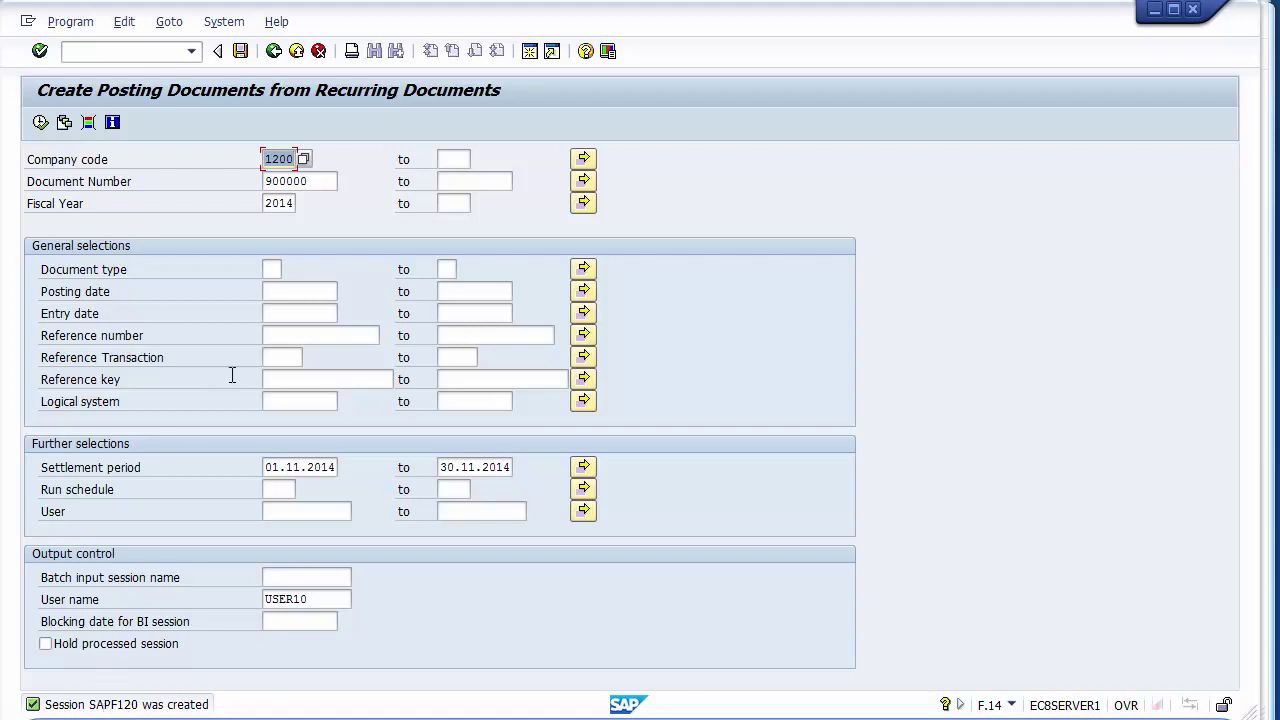
pyautogui.click(157, 52)
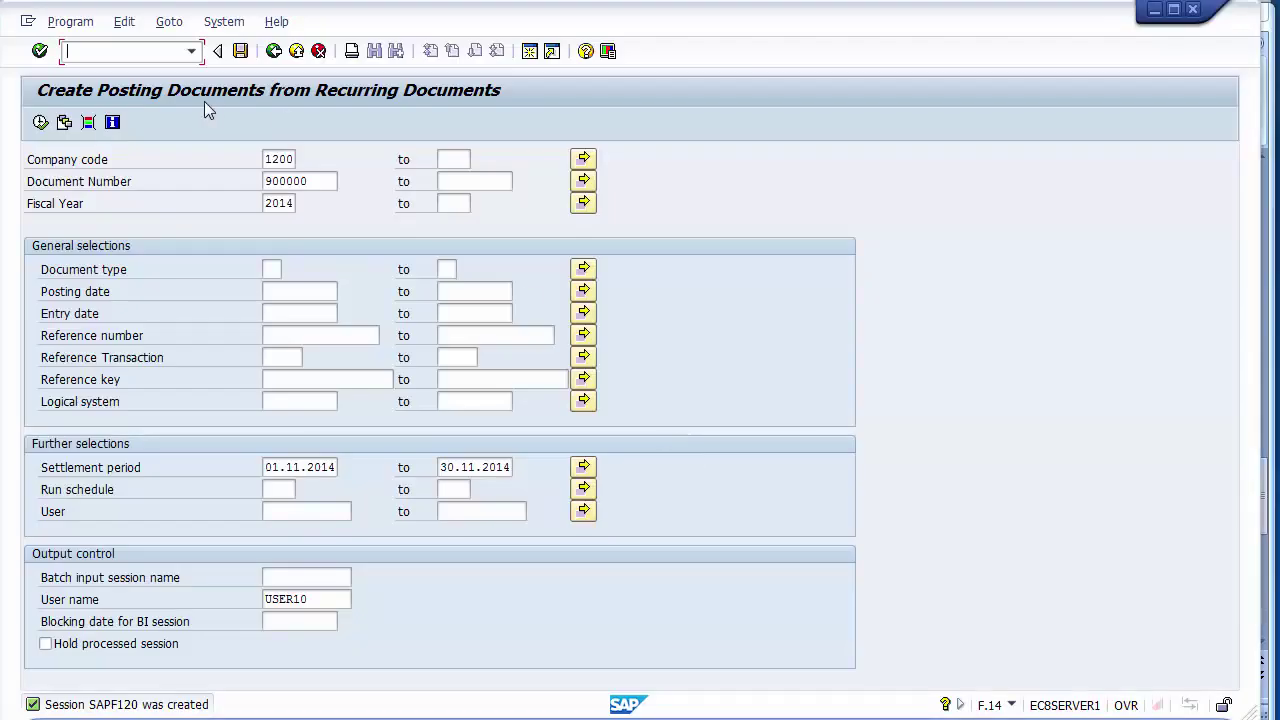
# In SM35, select session SAPF120 and process it in the foreground.
pyautogui.write('/nsm35')
pyautogui.press('Return')
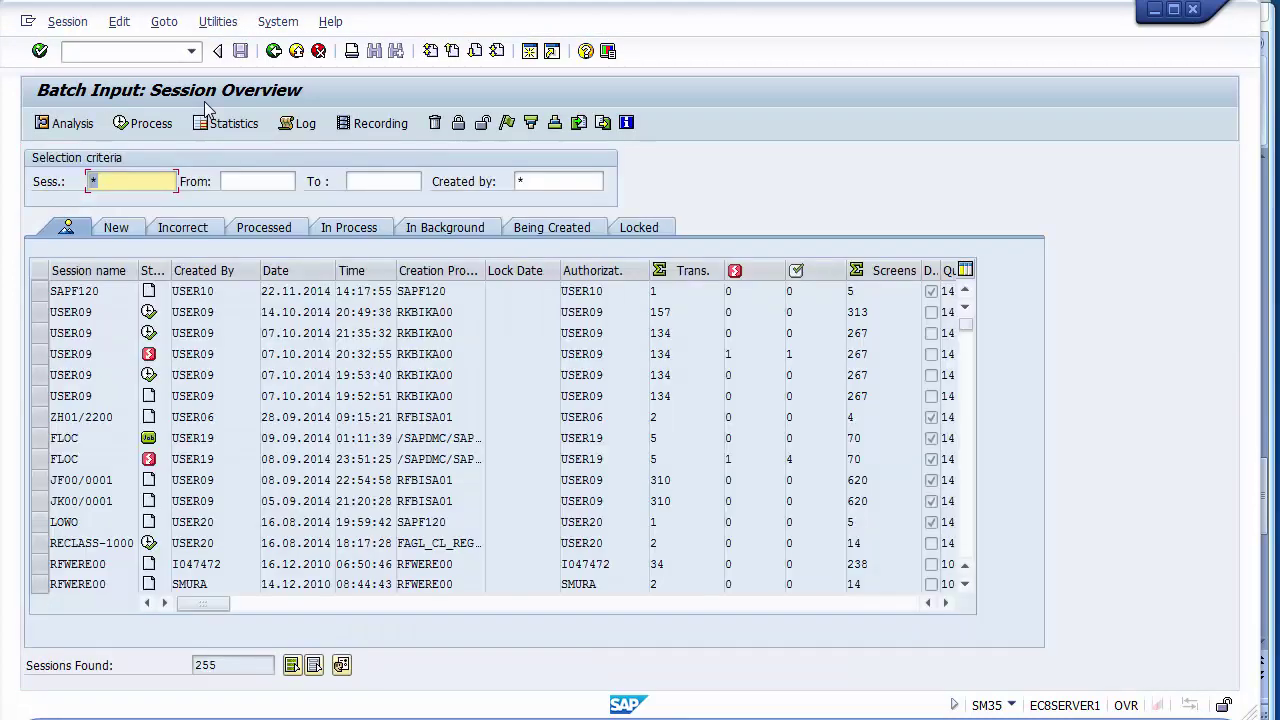
pyautogui.click(64, 291)
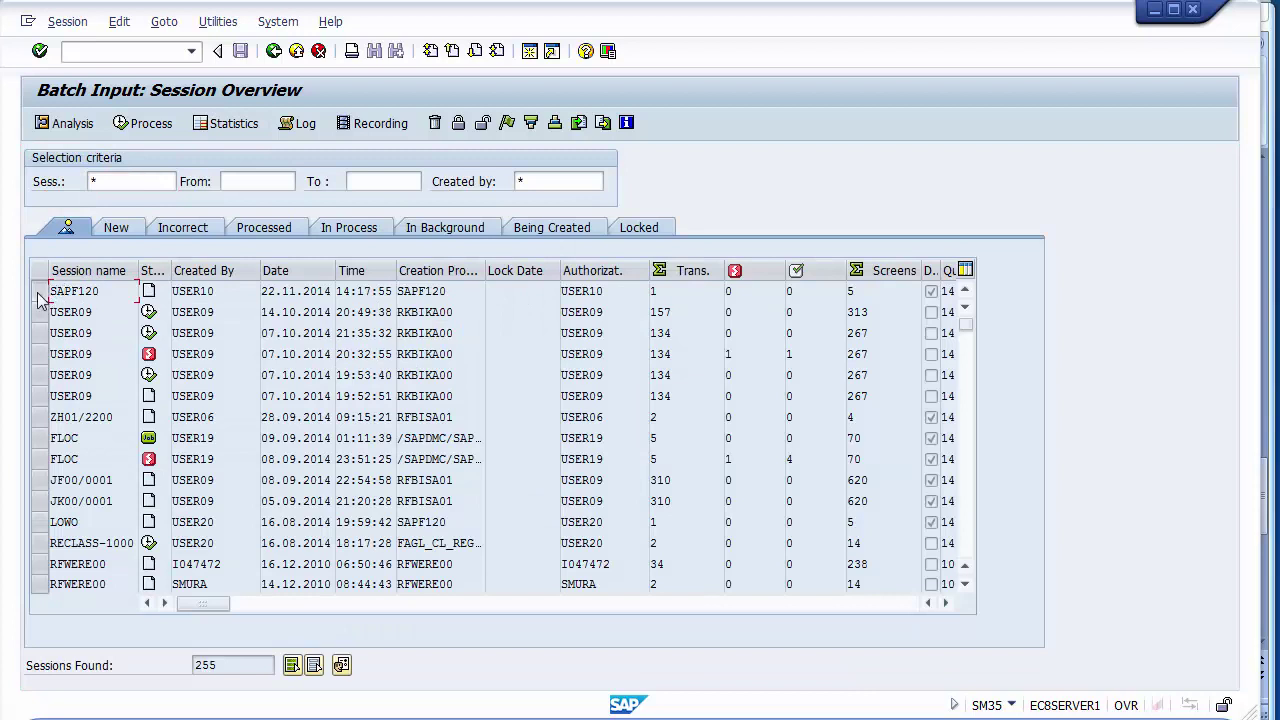
pyautogui.click(38, 294)
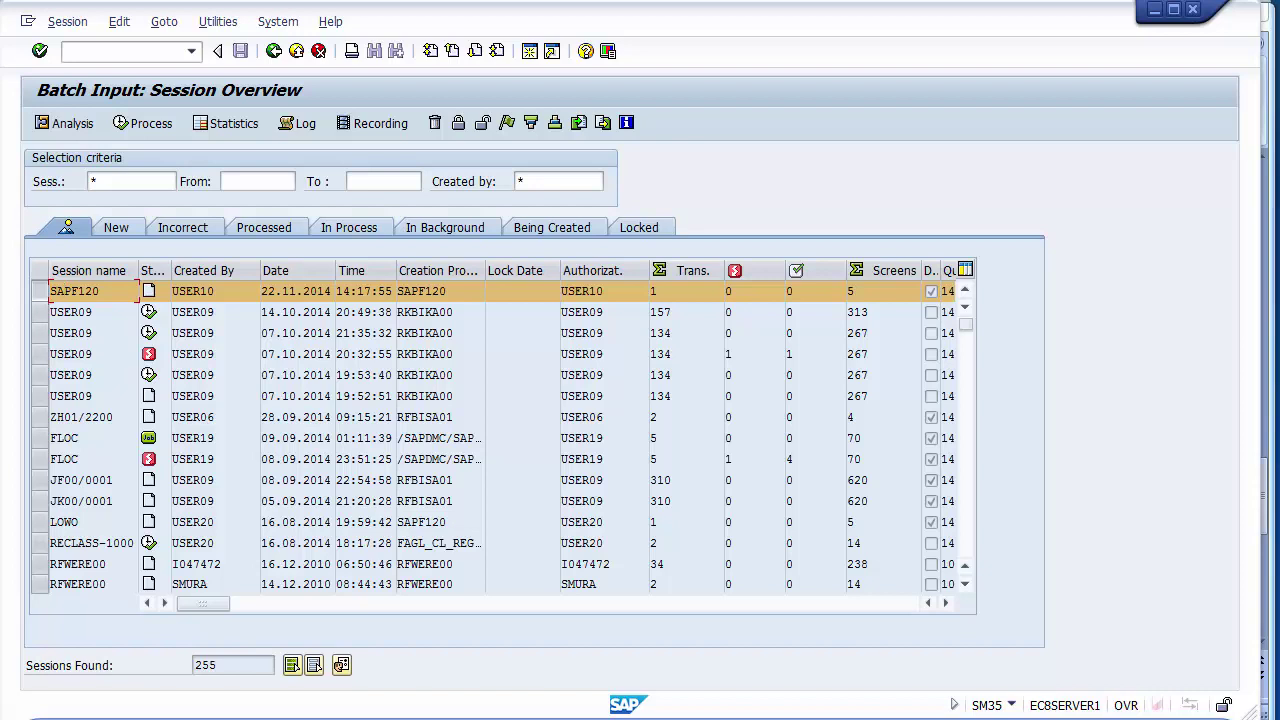
pyautogui.click(38, 294)
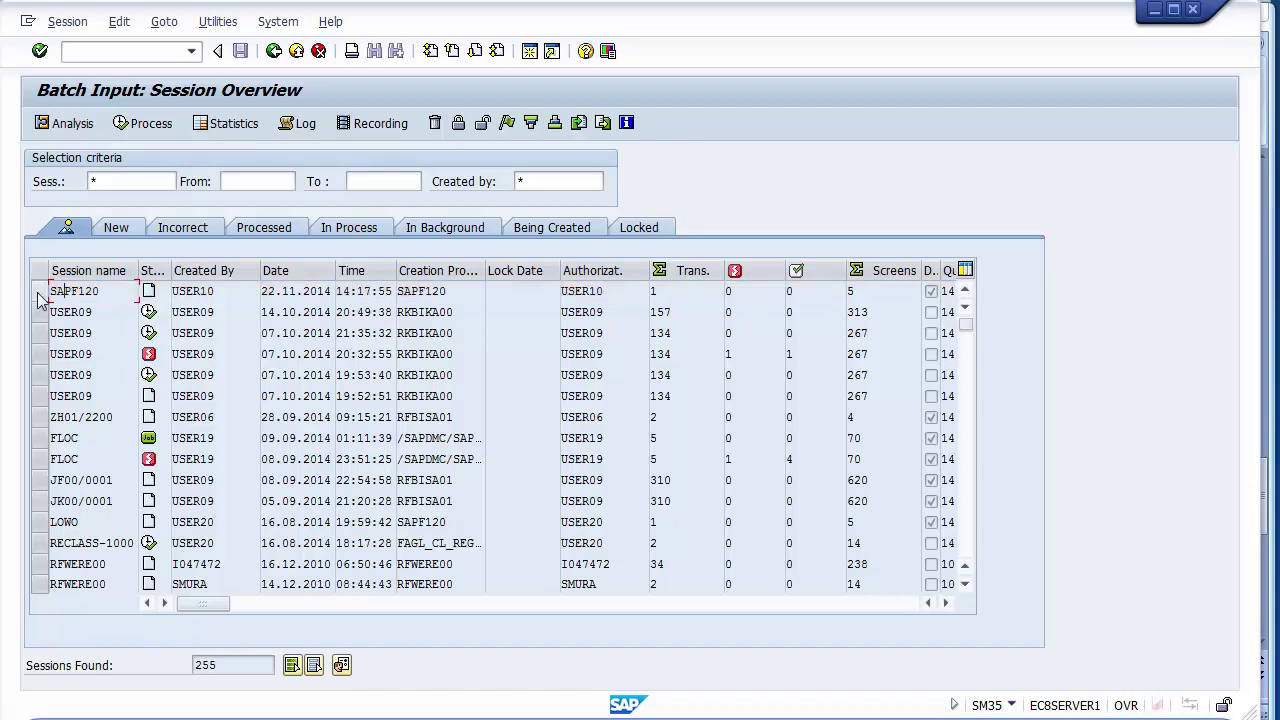
pyautogui.click(38, 294)
pyautogui.click(126, 128)
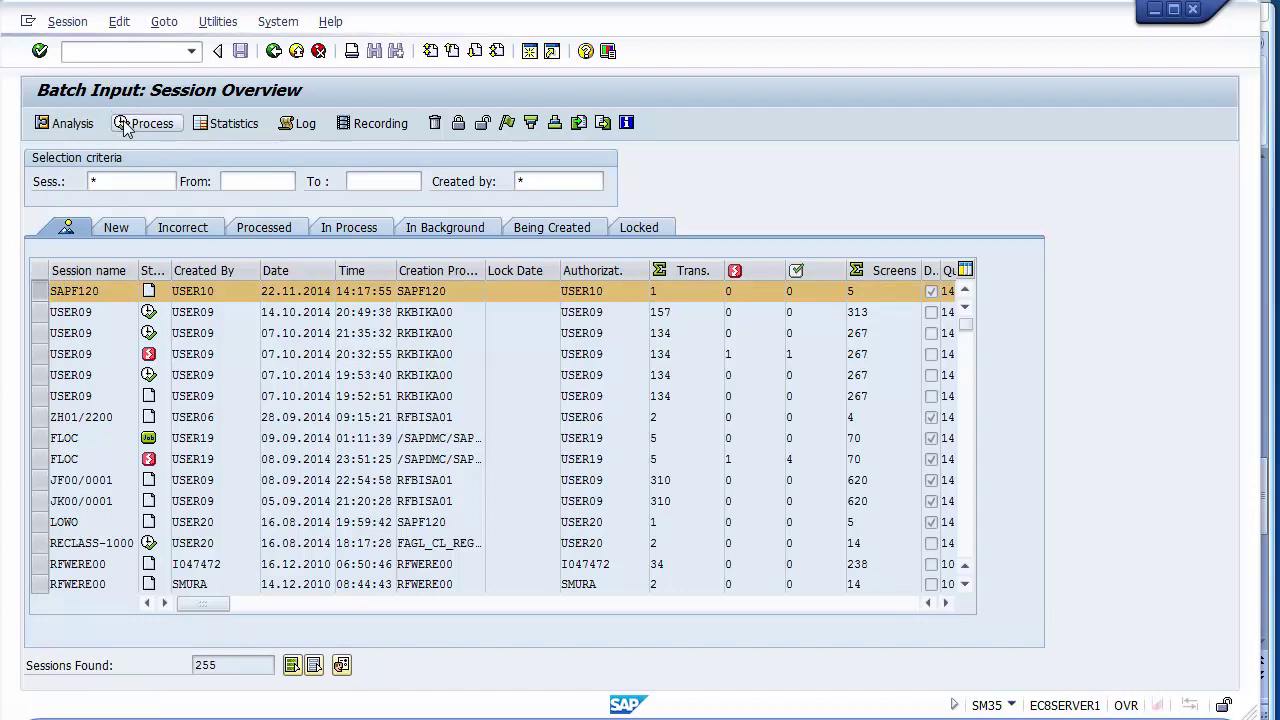
pyautogui.click(117, 326)
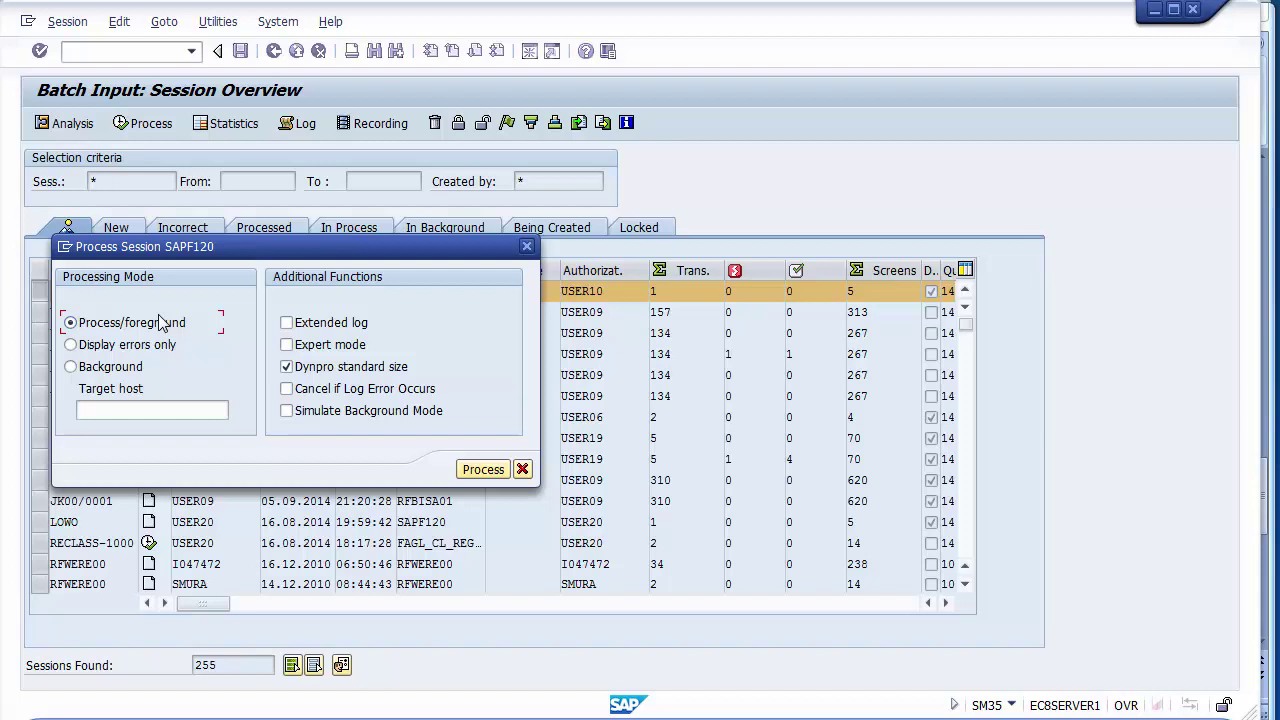
pyautogui.click(481, 470)
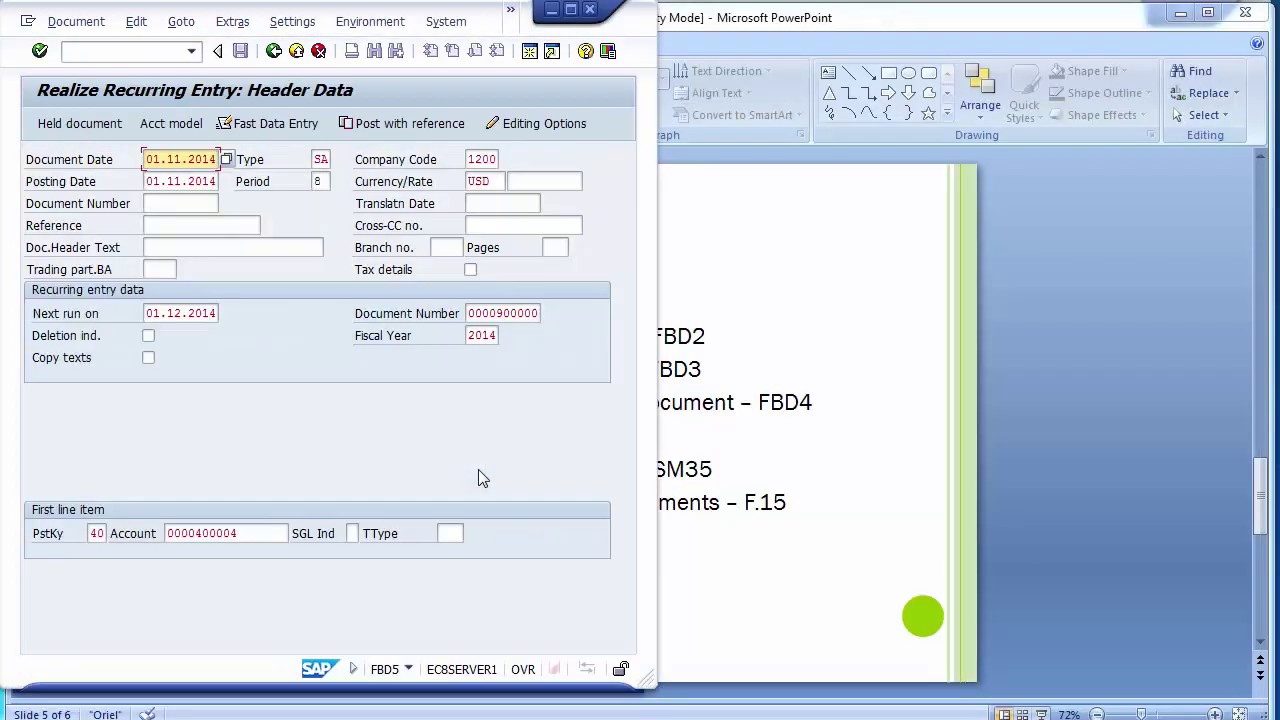
pyautogui.click(571, 9)
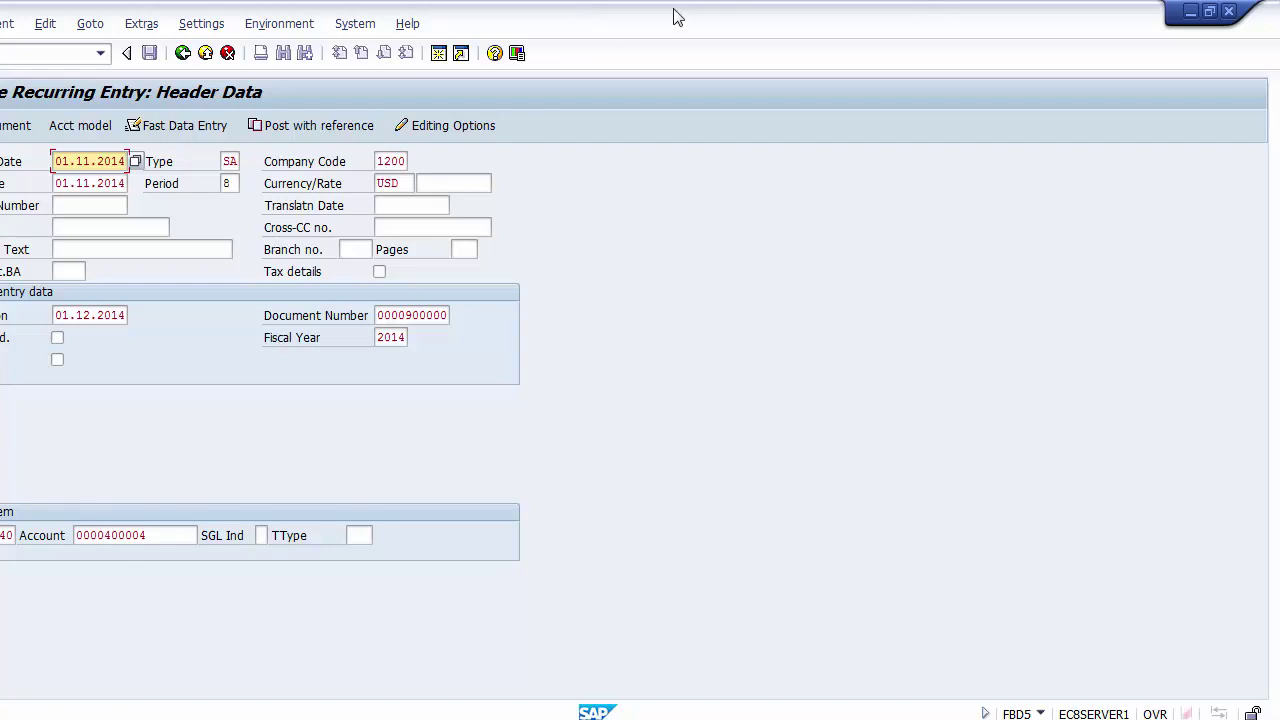
pyautogui.click(1212, 11)
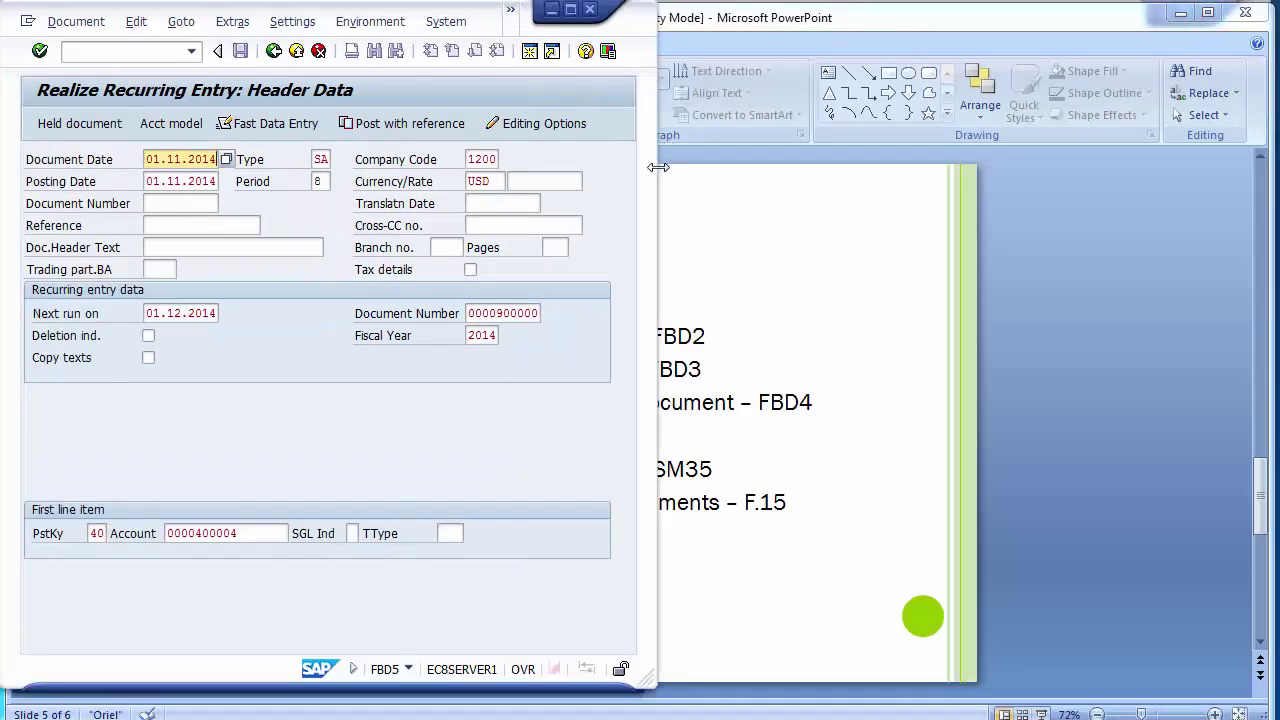
pyautogui.moveTo(660, 163); pyautogui.dragTo(1265, 212)
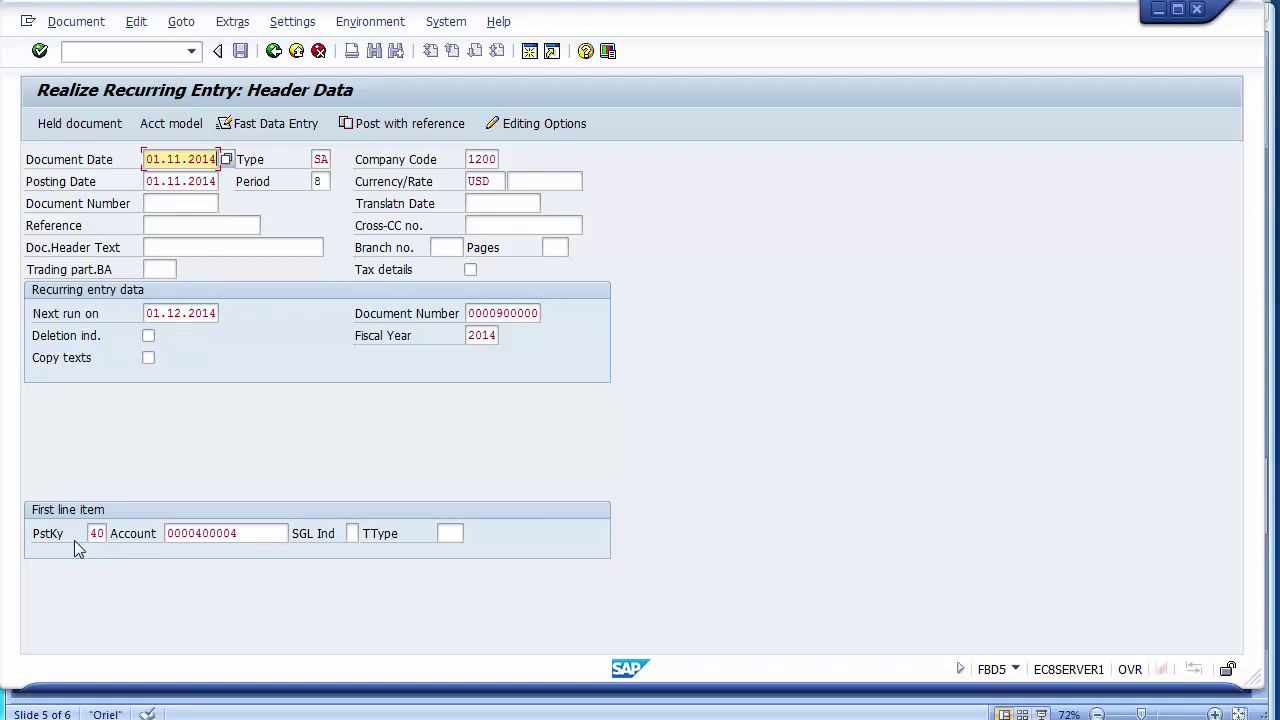
pyautogui.click(256, 532)
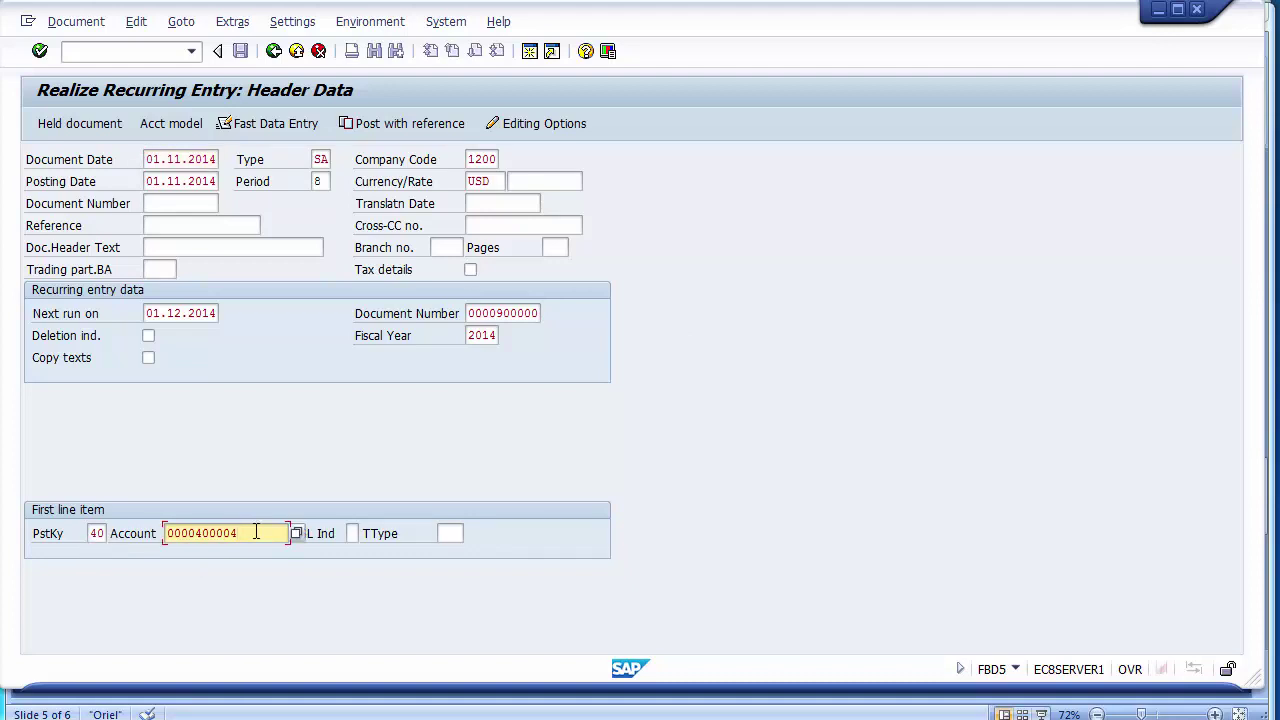
# Confirm the 4.000,00 USD debit to 400004 and the CITIBANK 100011 credit through completion.
pyautogui.press('Return')
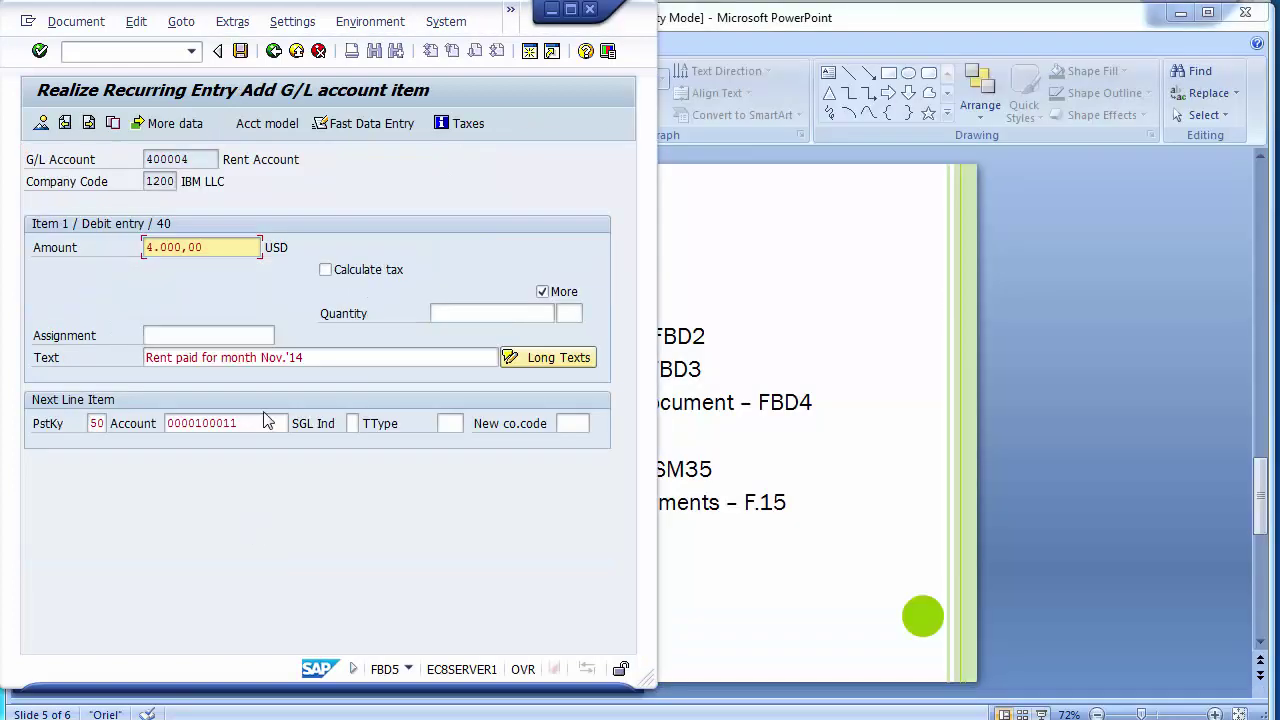
pyautogui.moveTo(242, 9); pyautogui.dragTo(475, 13)
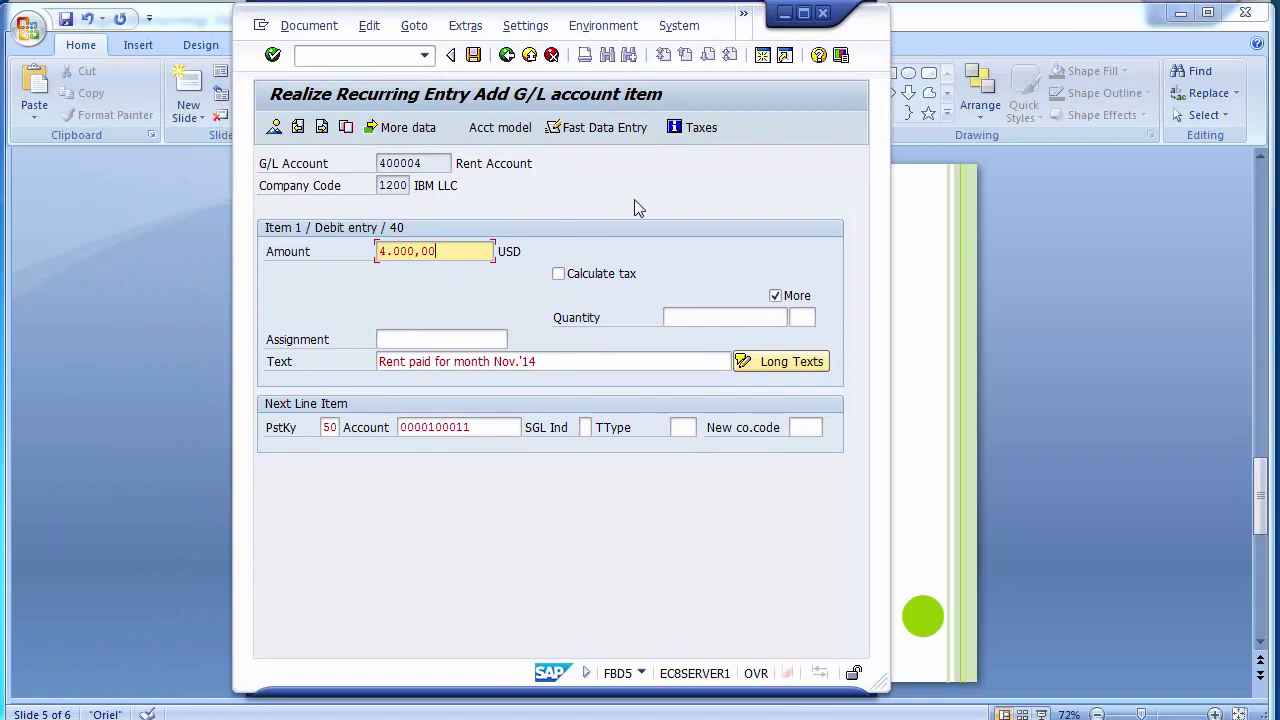
pyautogui.click(549, 361)
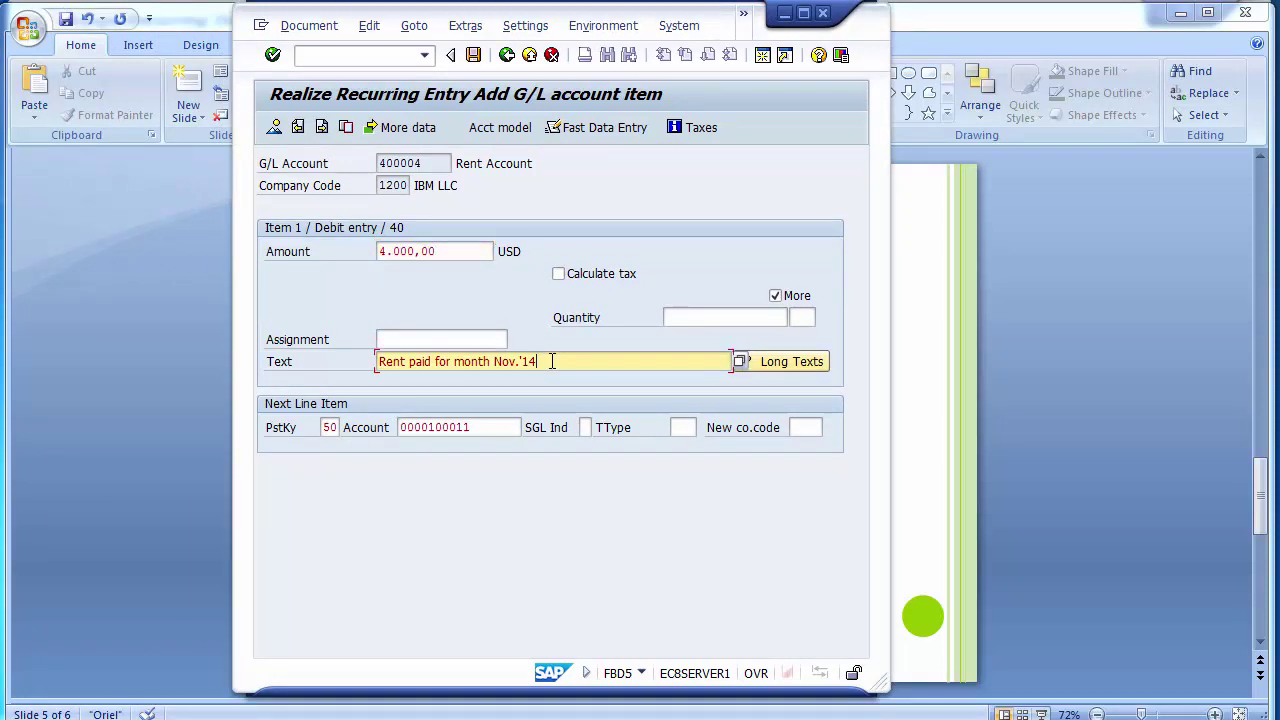
pyautogui.click(331, 427)
pyautogui.click(491, 431)
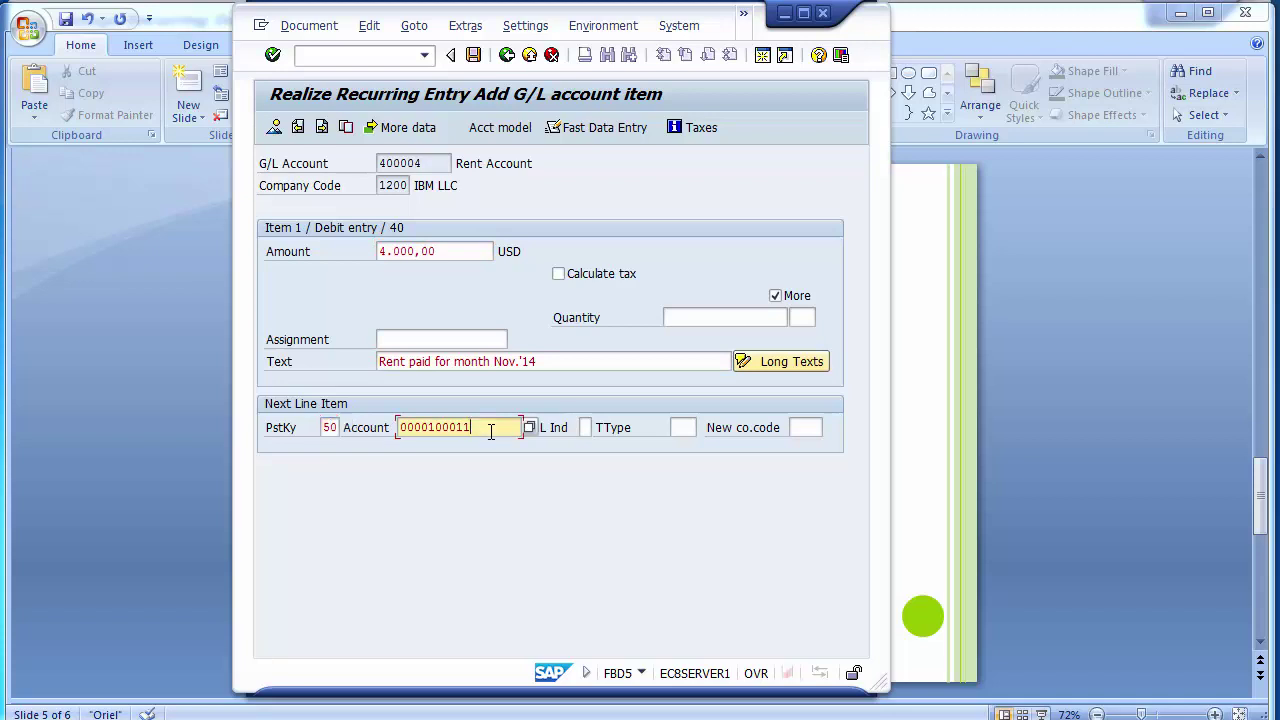
pyautogui.press('Return')
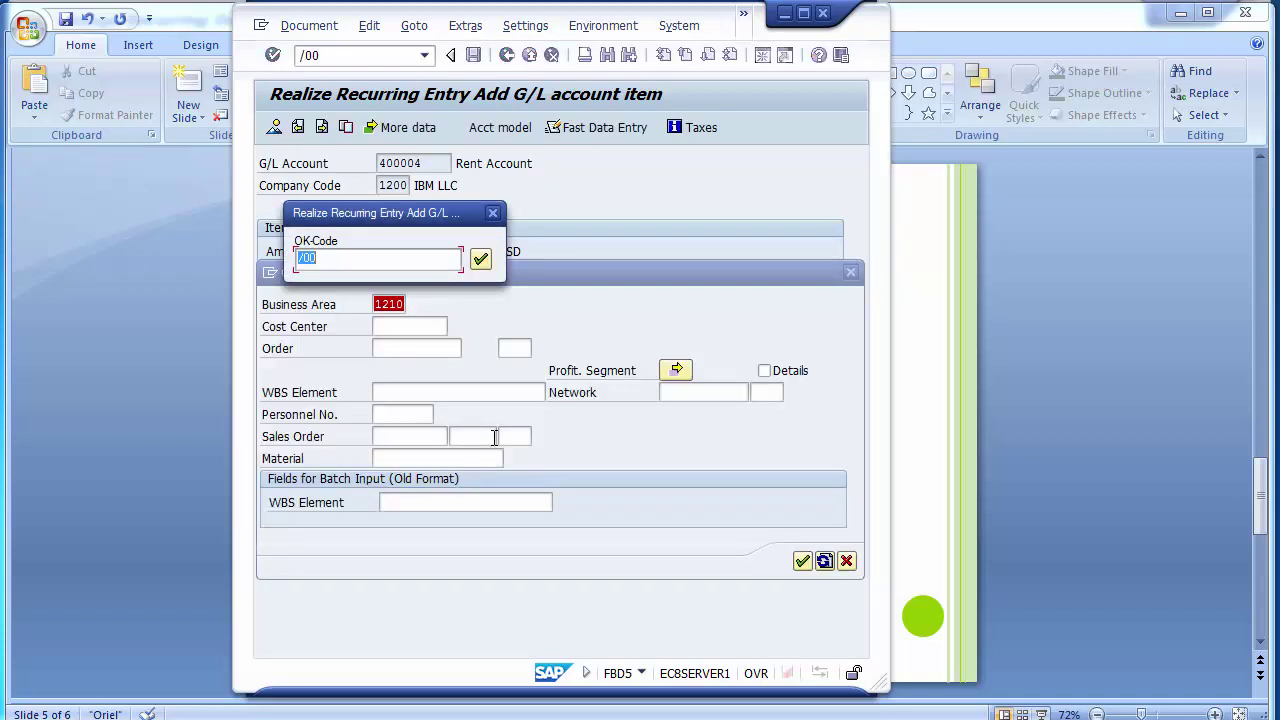
pyautogui.press('Return')
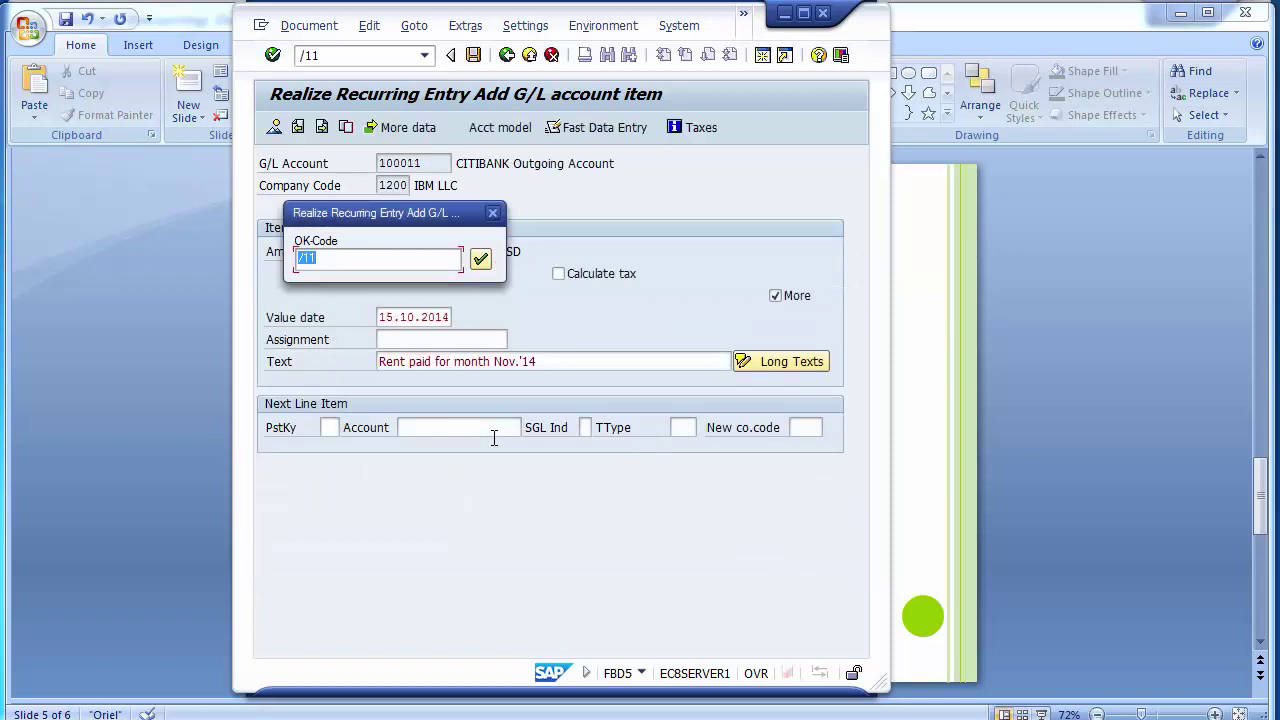
pyautogui.press('Return')
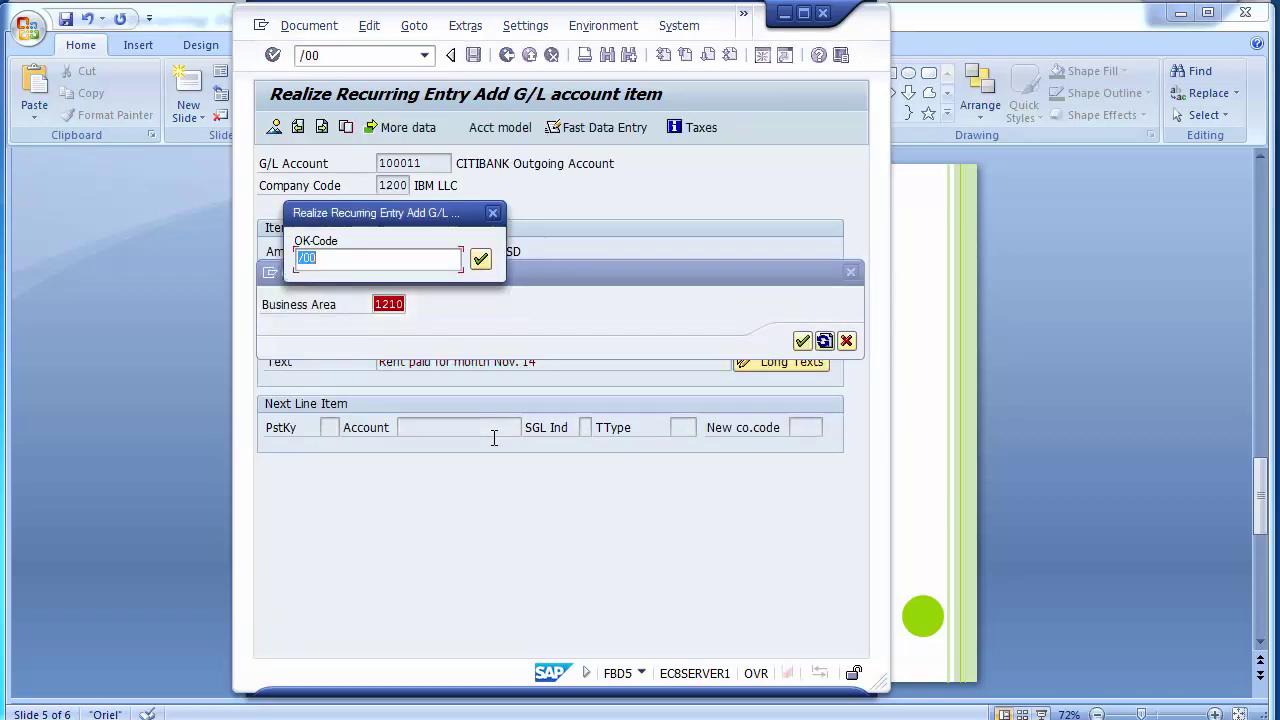
pyautogui.press('Return')
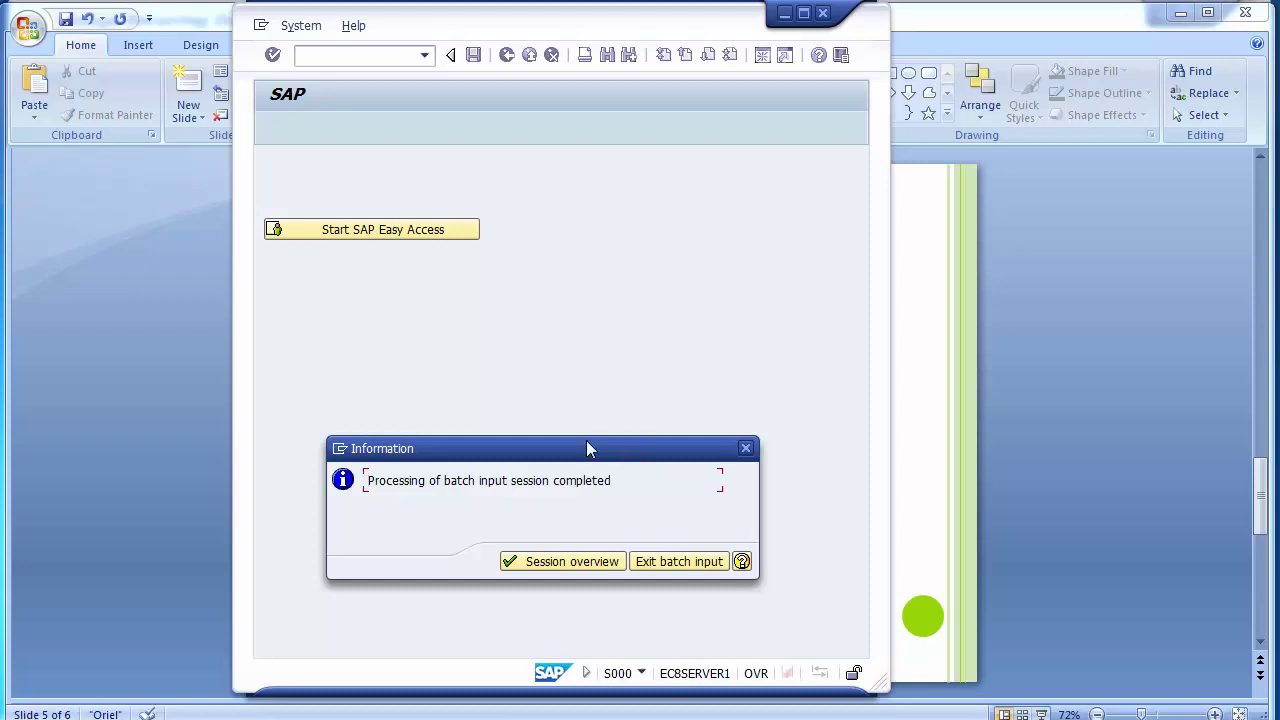
# Go from the completion message to the session overview and resize the SAP window.
pyautogui.click(561, 564)
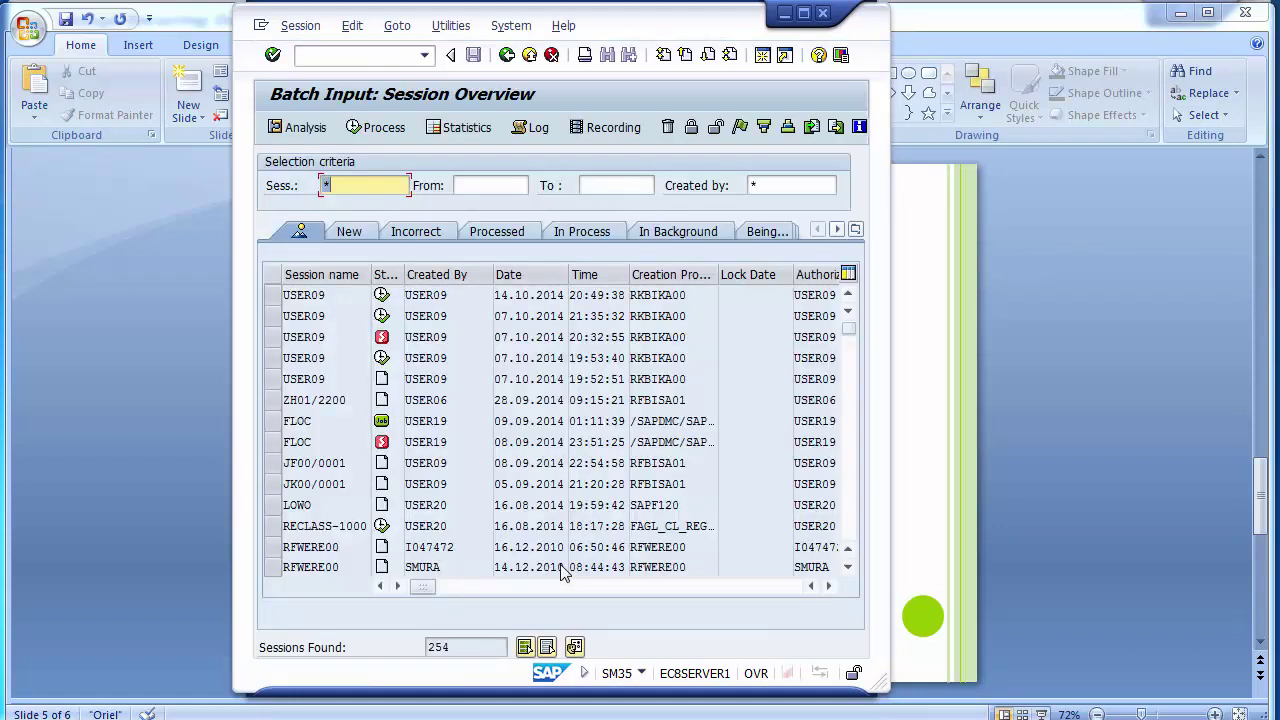
pyautogui.click(806, 17)
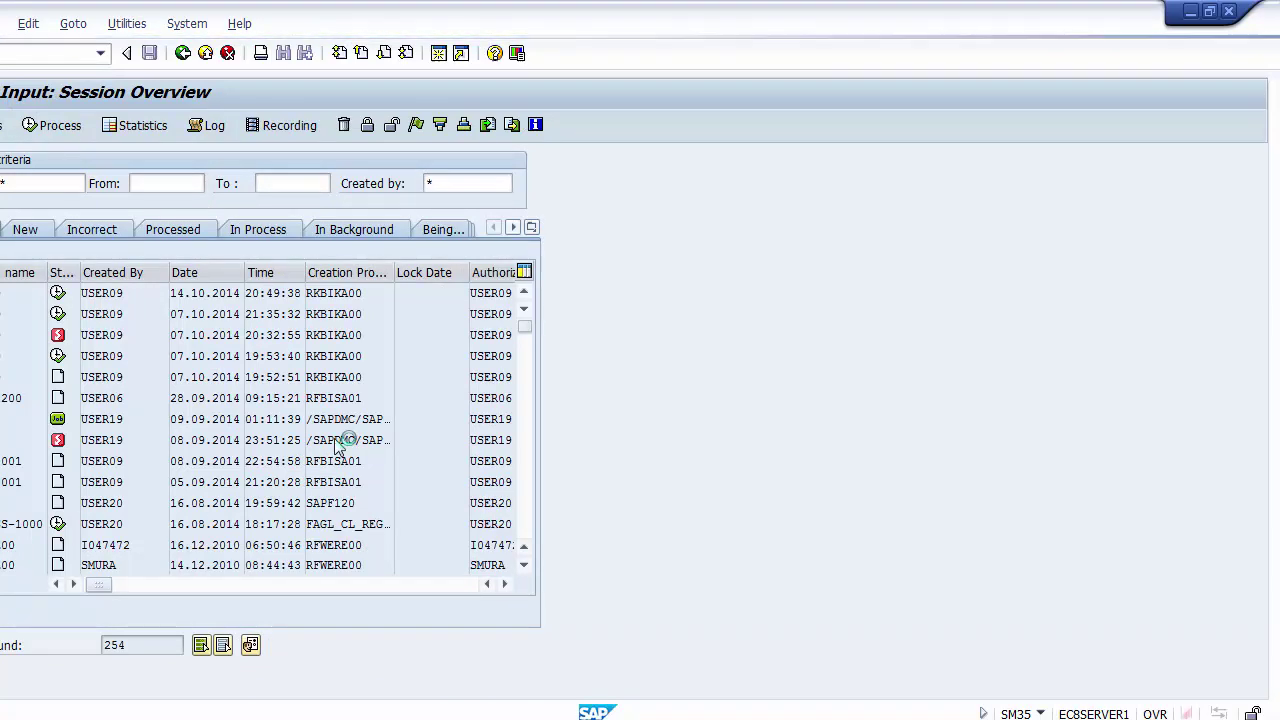
pyautogui.click(1210, 12)
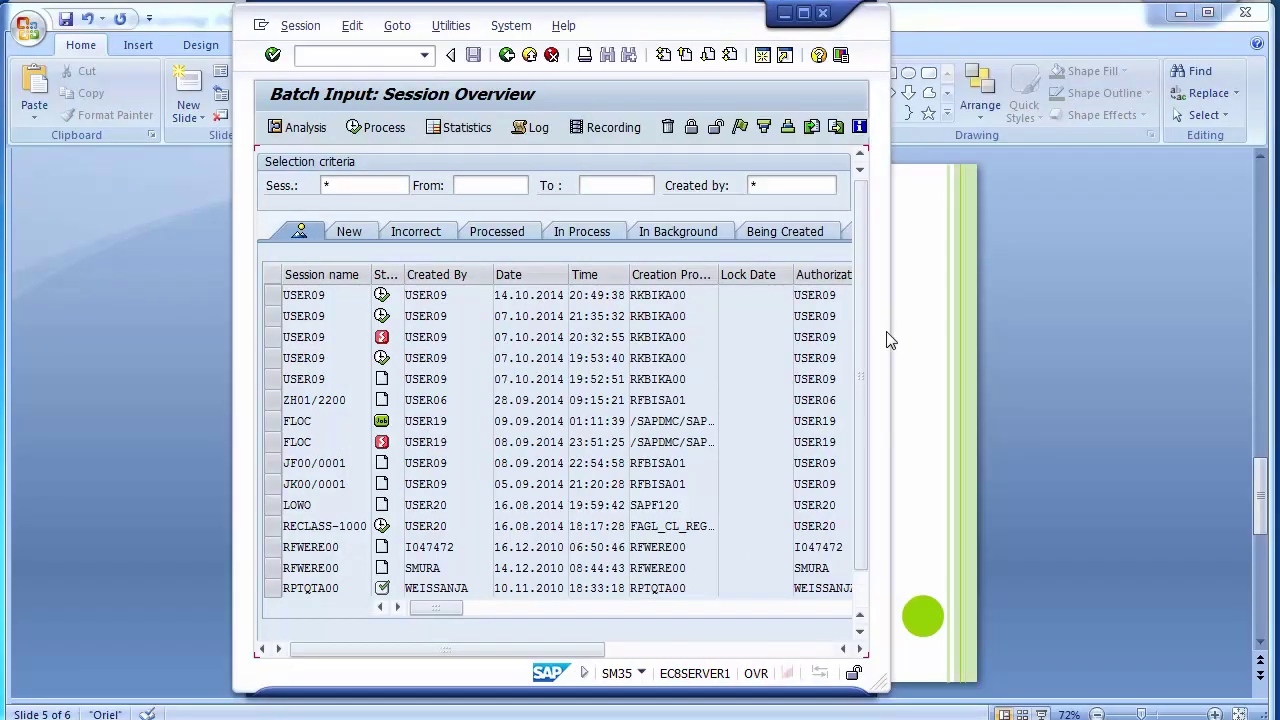
pyautogui.moveTo(890, 333); pyautogui.dragTo(1268, 354)
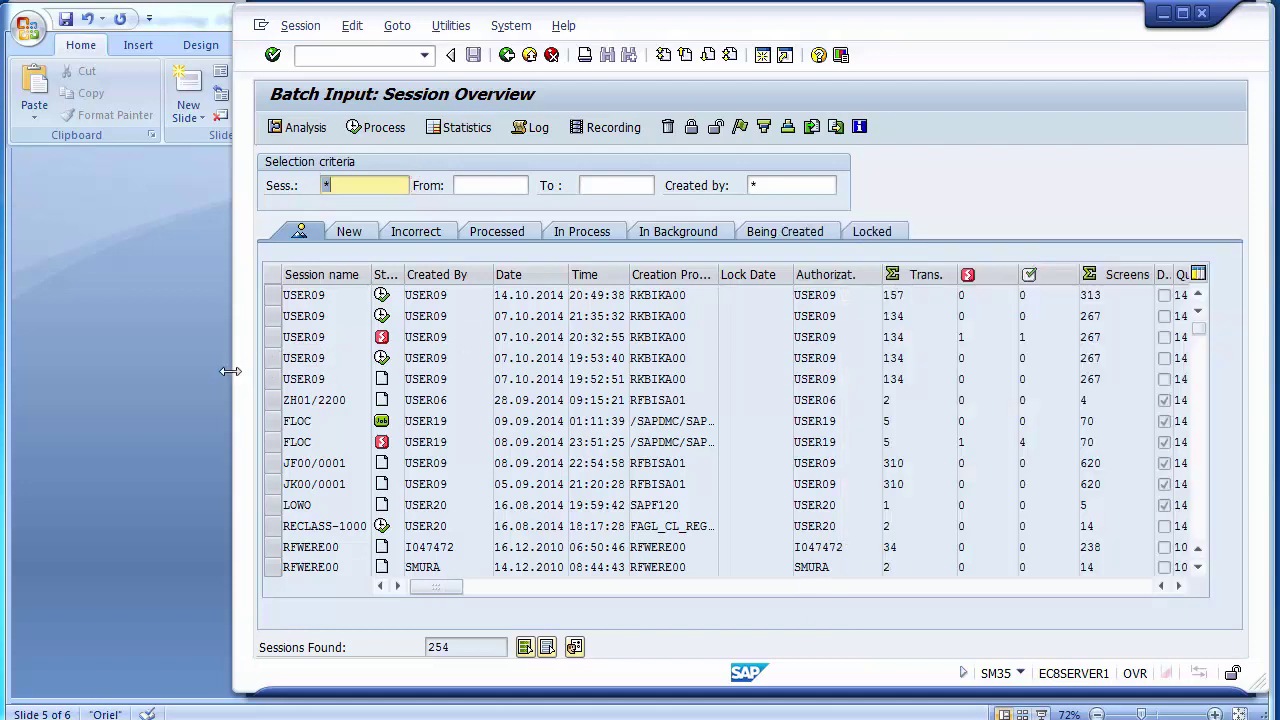
pyautogui.moveTo(230, 371); pyautogui.dragTo(4, 394)
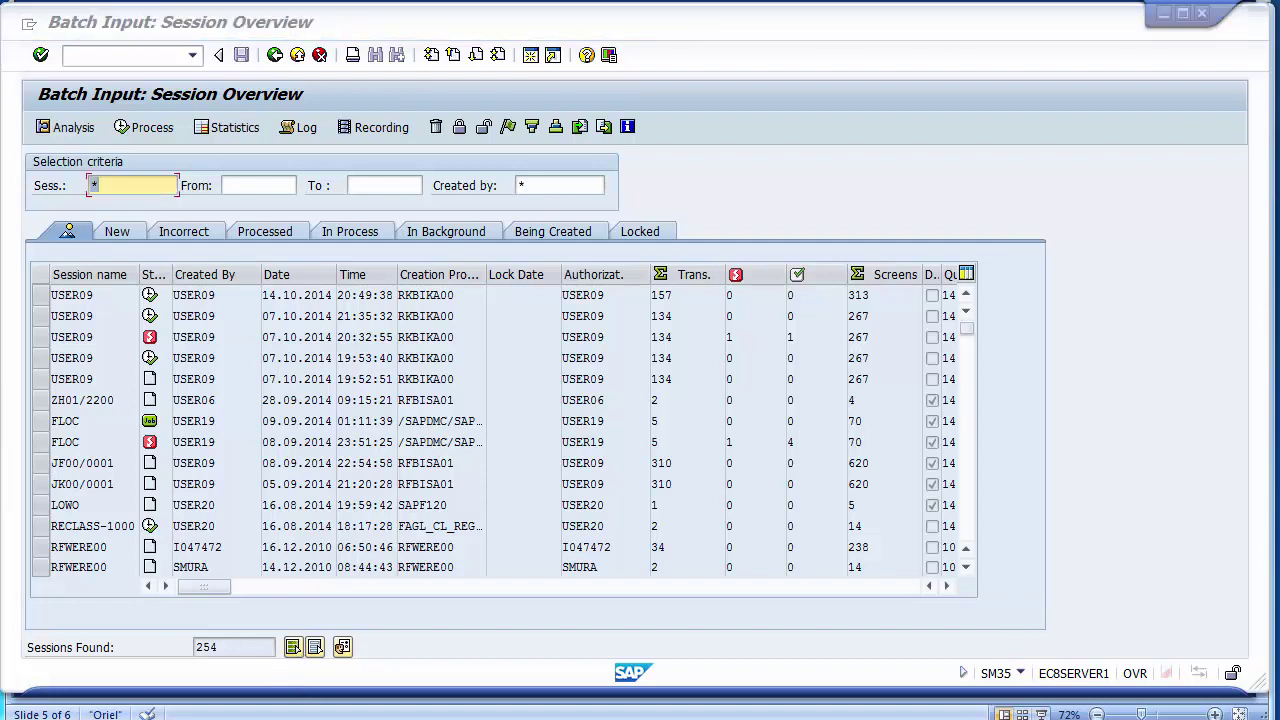
# Return to the Change Recurring Document window for 900000 and enter /nfbl3n in the command field.
pyautogui.moveTo(304, 716)
pyautogui.click(258, 582)
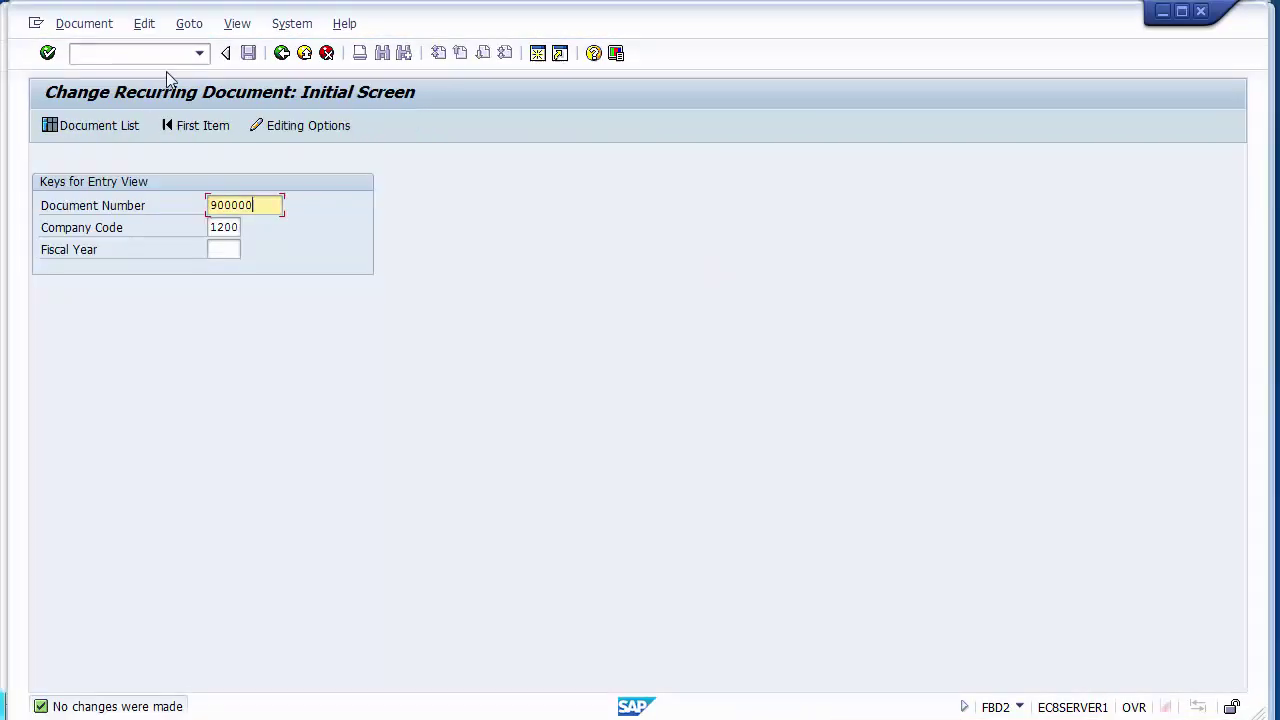
pyautogui.click(100, 55)
pyautogui.write('/n')
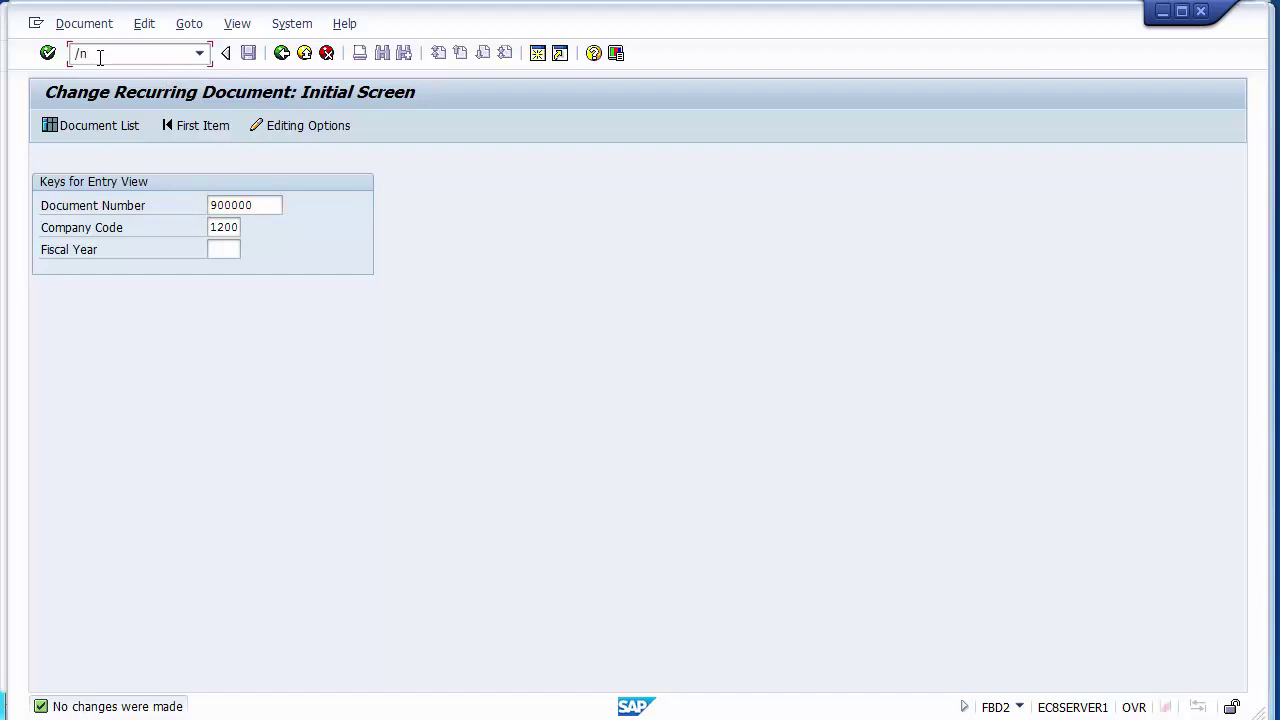
pyautogui.write('fbl3n')
# Launch FBL3N, pick G/L account 400004 (Rent Account) from the account list, and execute the report.
pyautogui.press('Return')
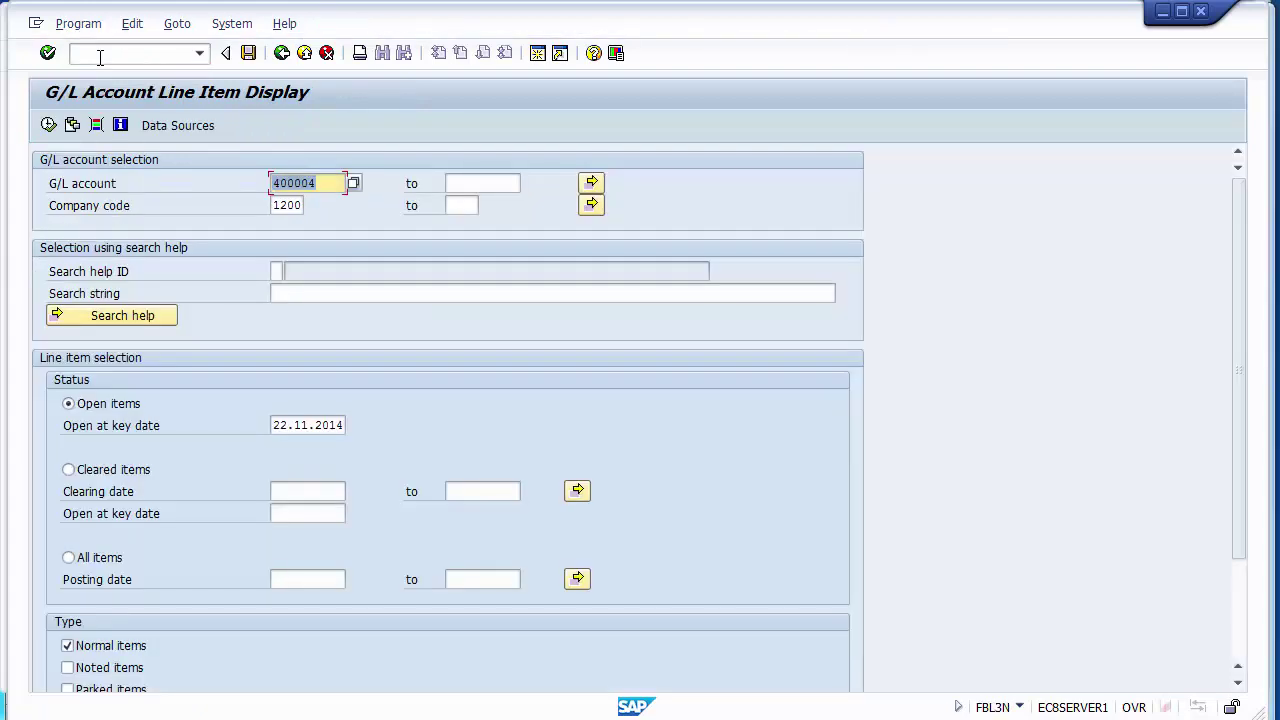
pyautogui.press('F8')
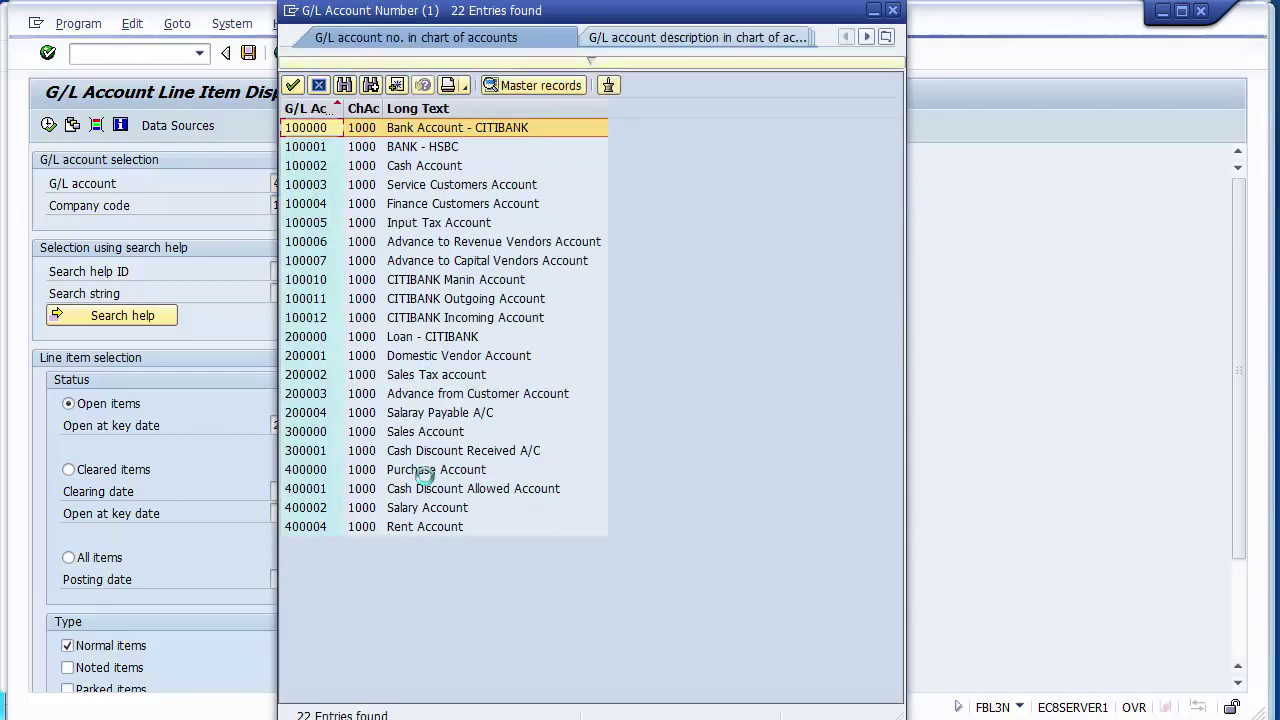
pyautogui.click(370, 528)
pyautogui.doubleClick(302, 528)
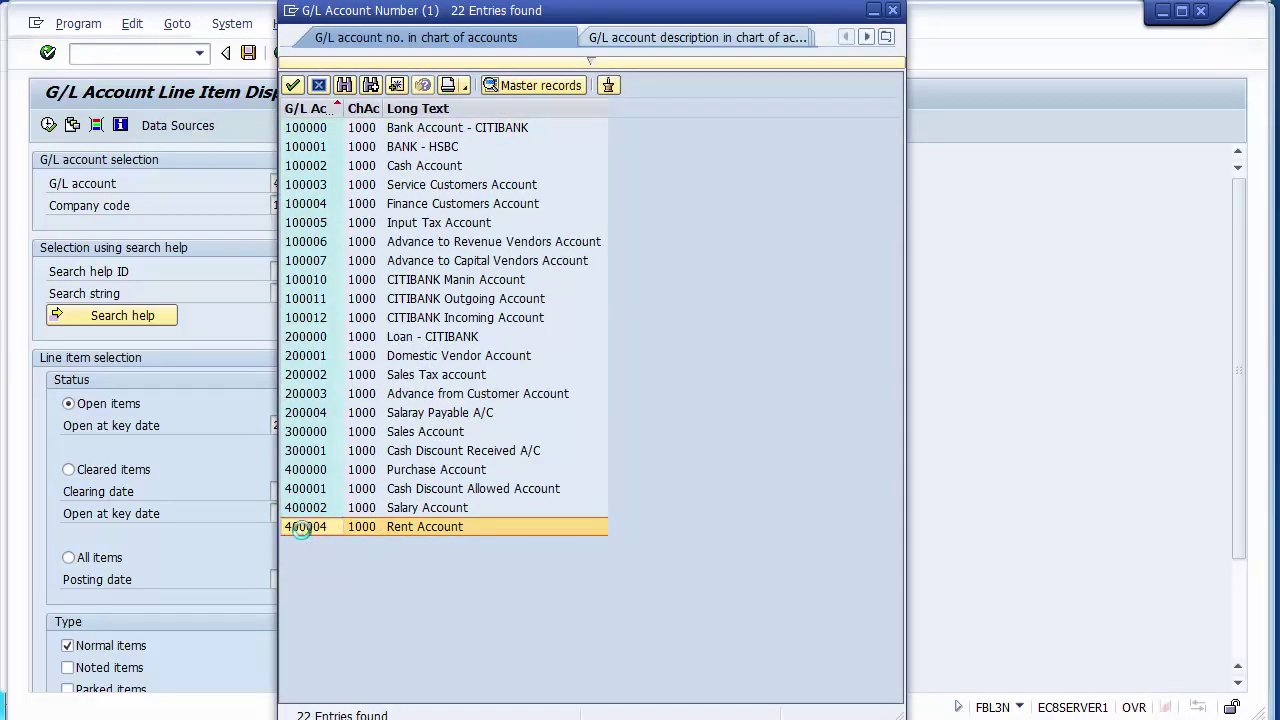
pyautogui.click(48, 125)
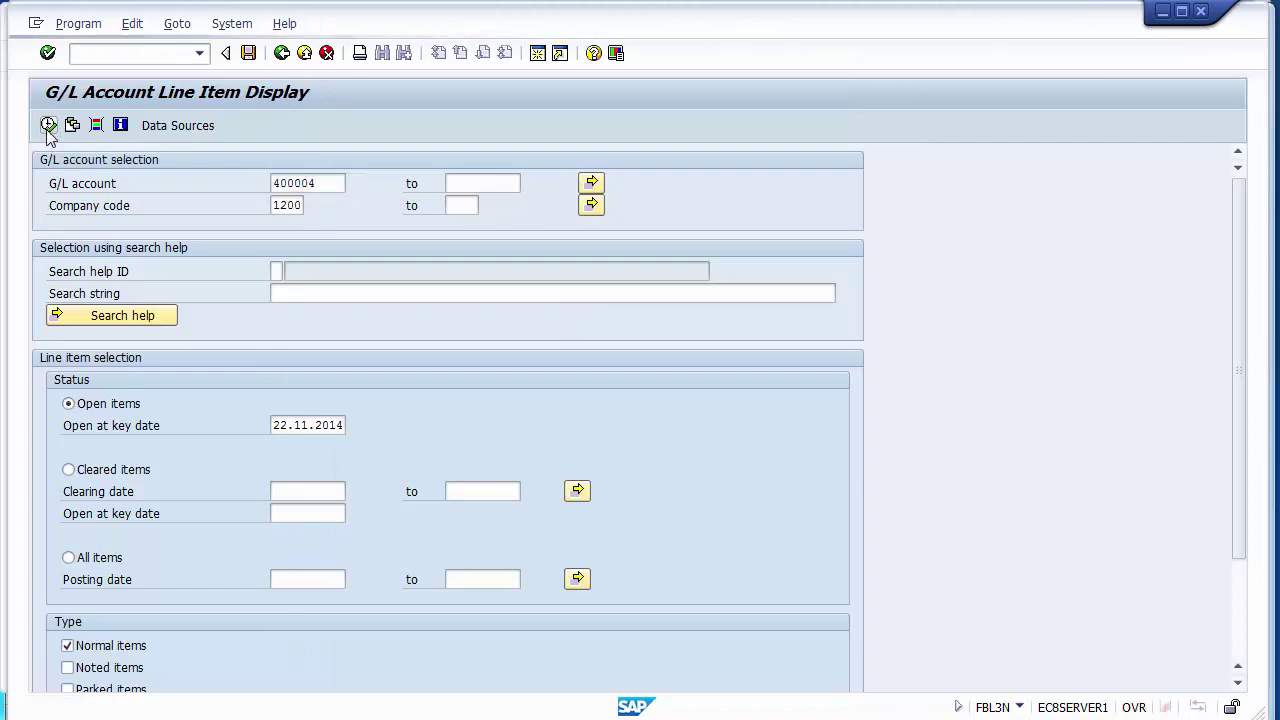